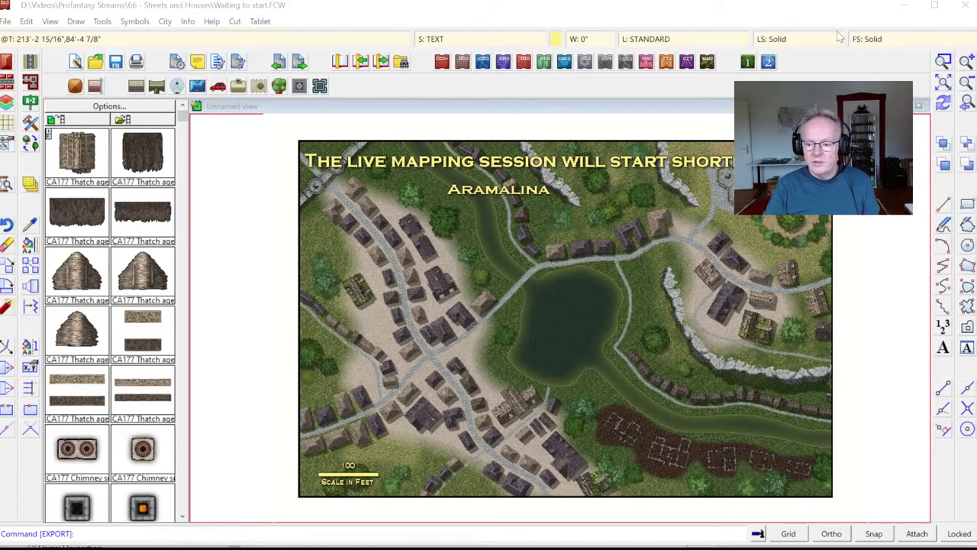
Erase the 'live mapping session will start shortly' announcement text from the top of the map.
left_click(944, 63)
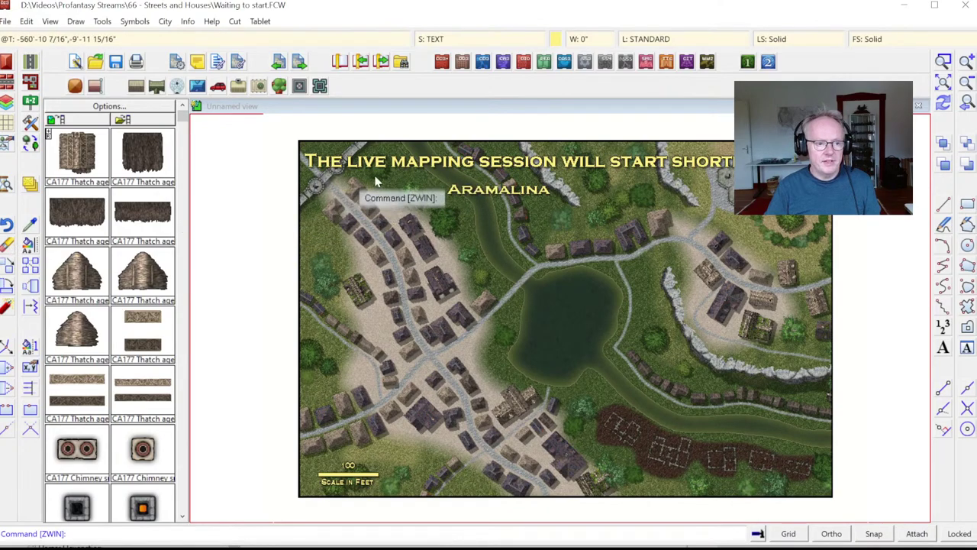
left_click(695, 169)
left_click(697, 171)
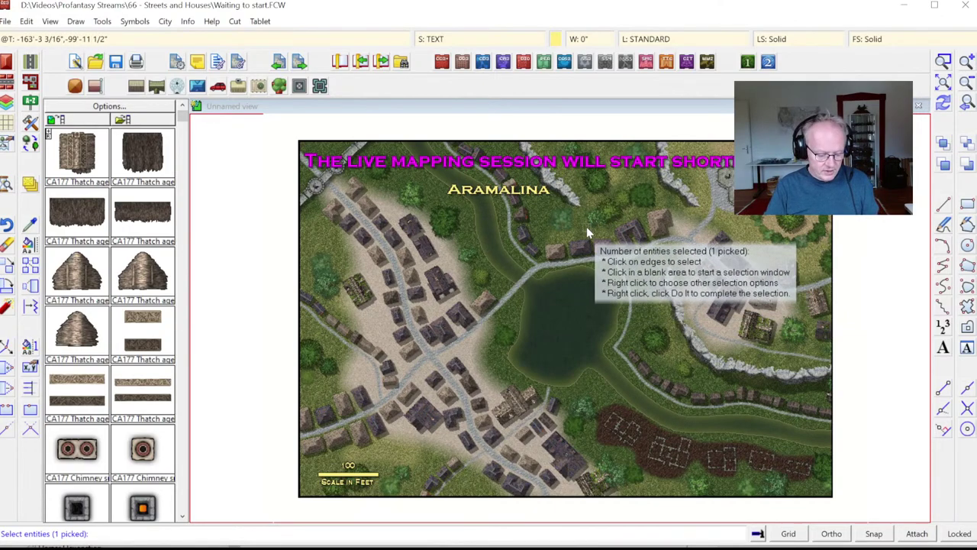
key("Return")
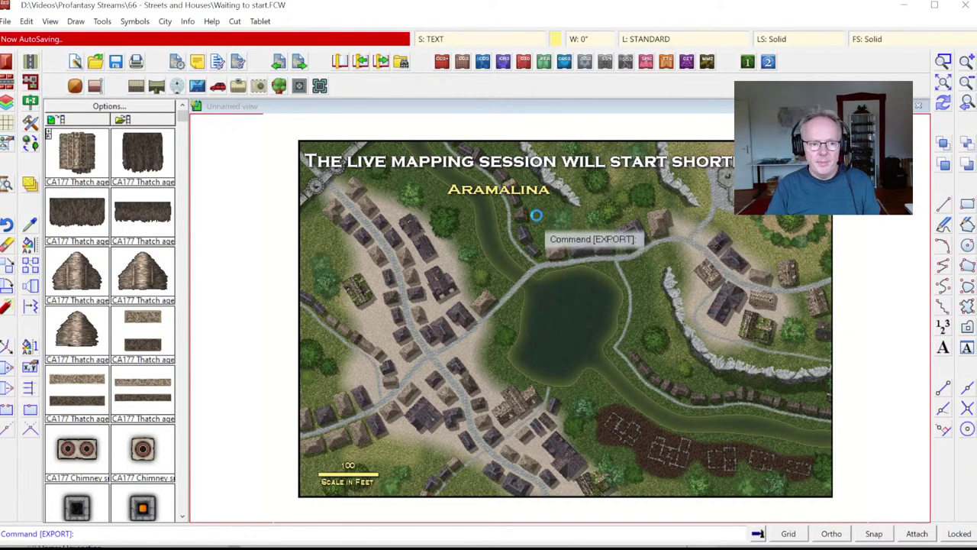
Redraw the map, then zoom in on the western village houses and roads.
left_click(944, 103)
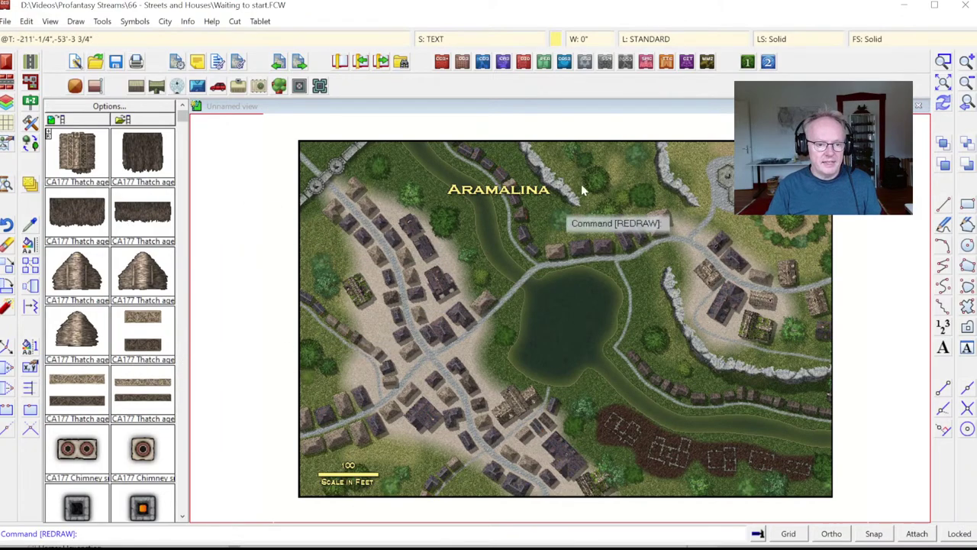
left_click(944, 62)
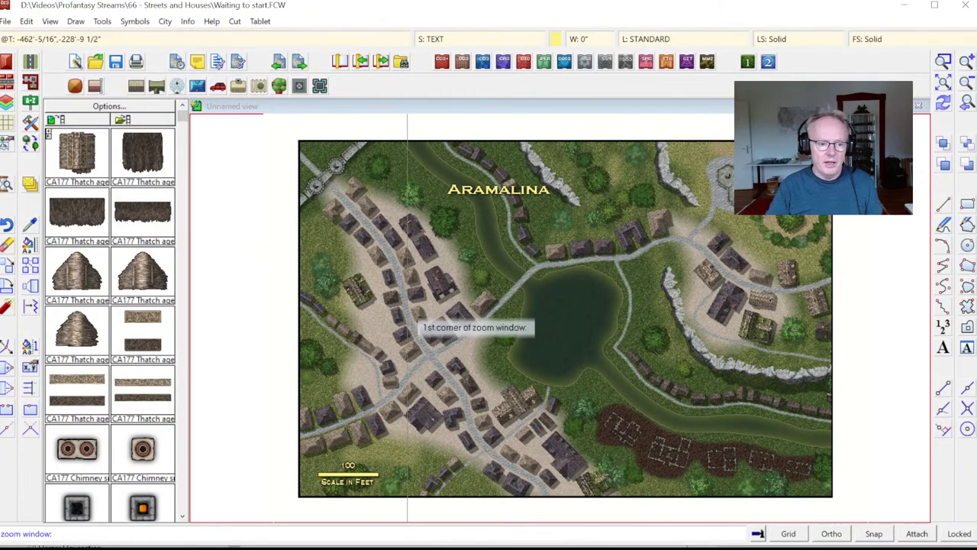
left_click(324, 246)
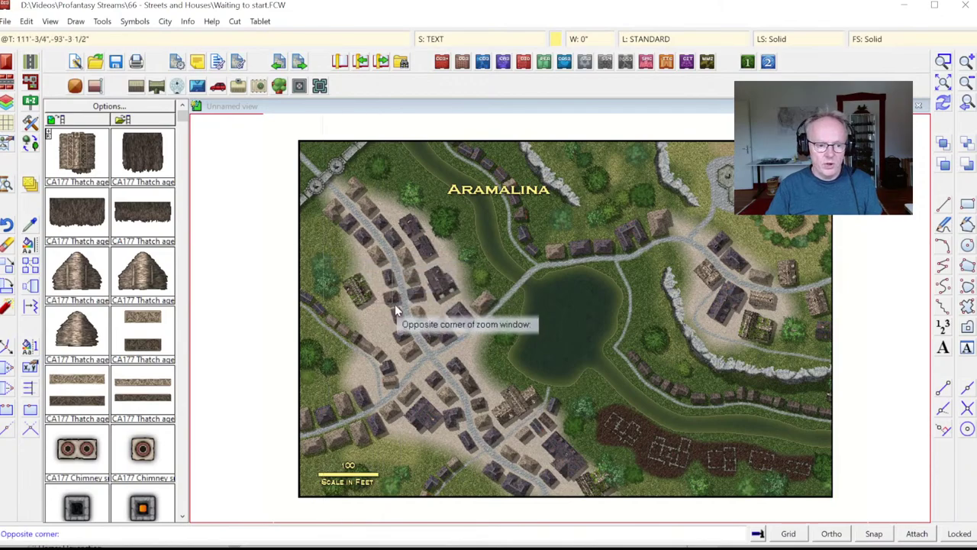
left_click(528, 391)
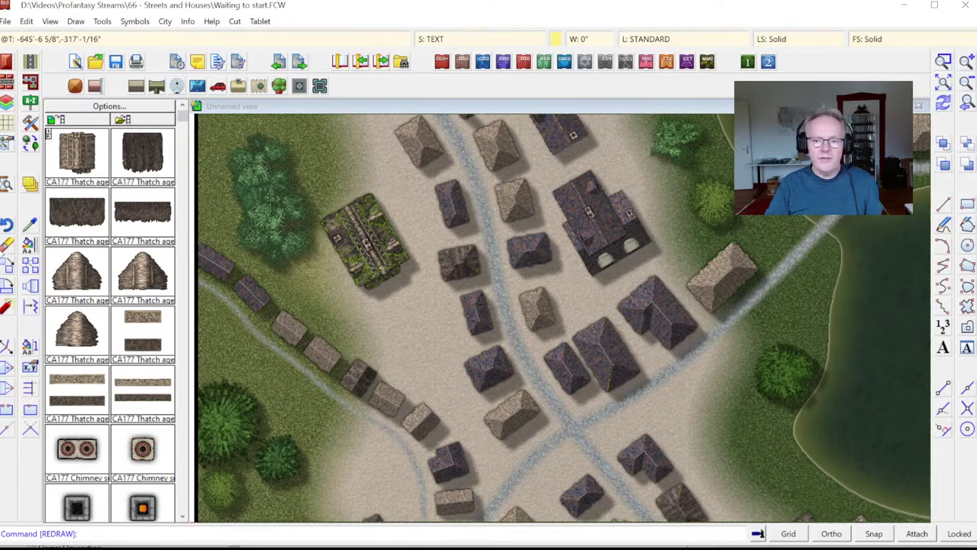
Erase all 17 houses along the roads around the crossroads, then redraw the map.
left_click(7, 245)
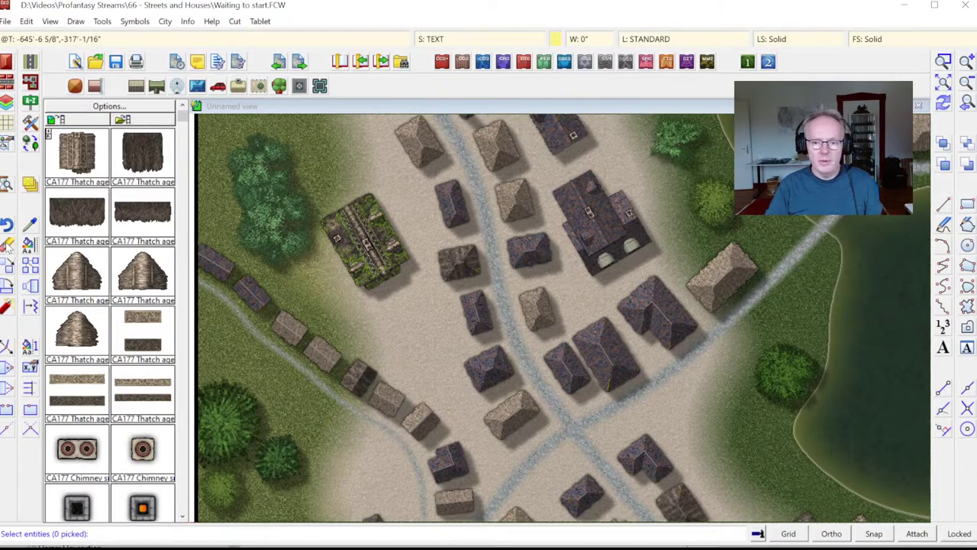
left_click(466, 461)
left_click(469, 497)
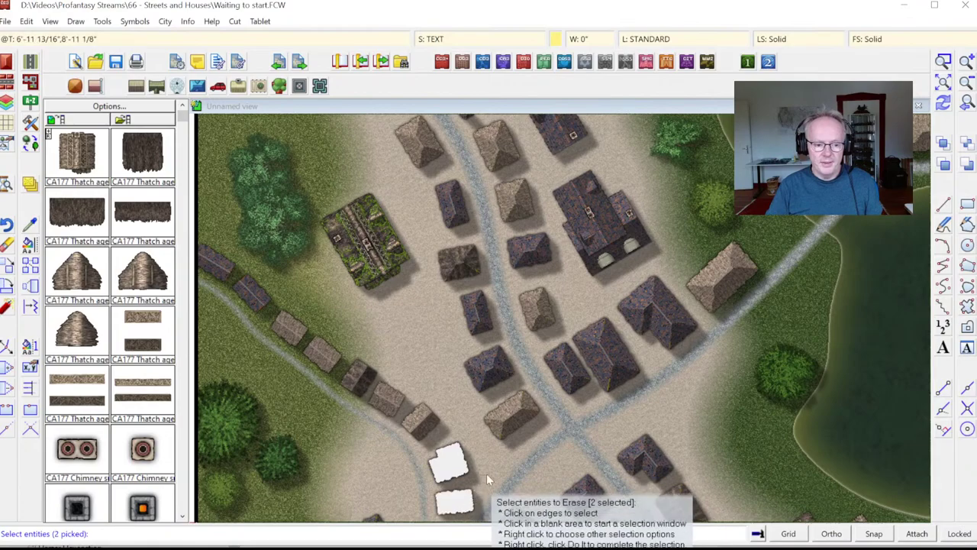
left_click(511, 416)
left_click(422, 413)
left_click(403, 390)
left_click(469, 372)
left_click(465, 300)
left_click(458, 266)
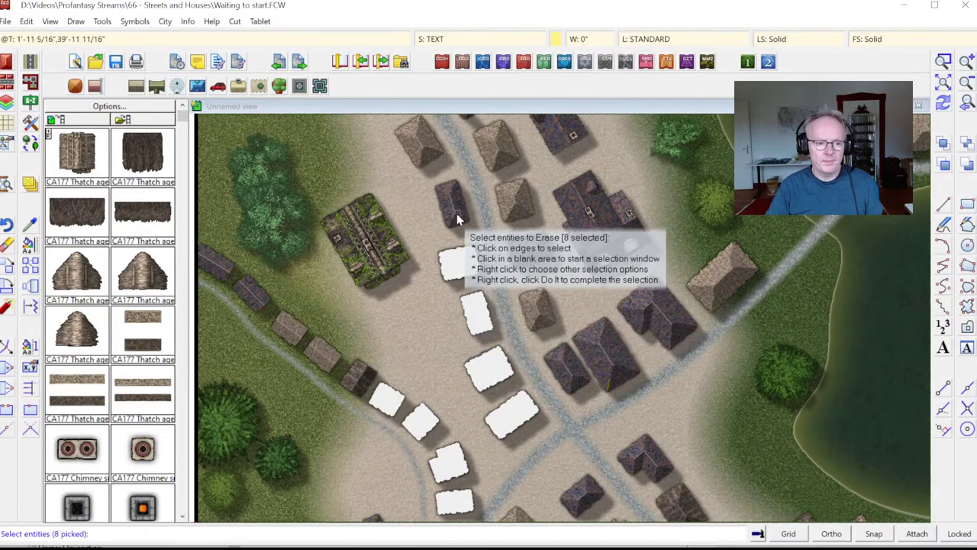
left_click(452, 206)
left_click(427, 152)
left_click(515, 168)
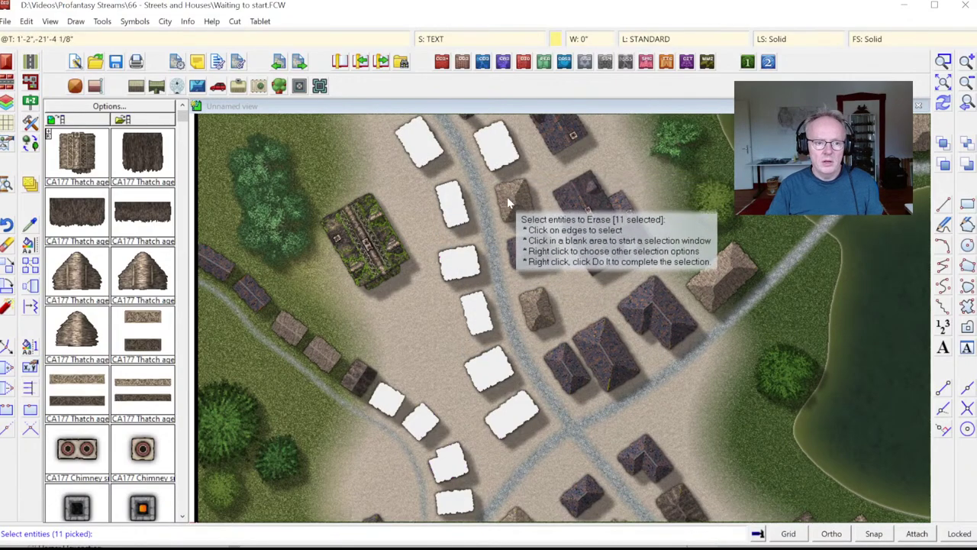
left_click(520, 217)
left_click(532, 261)
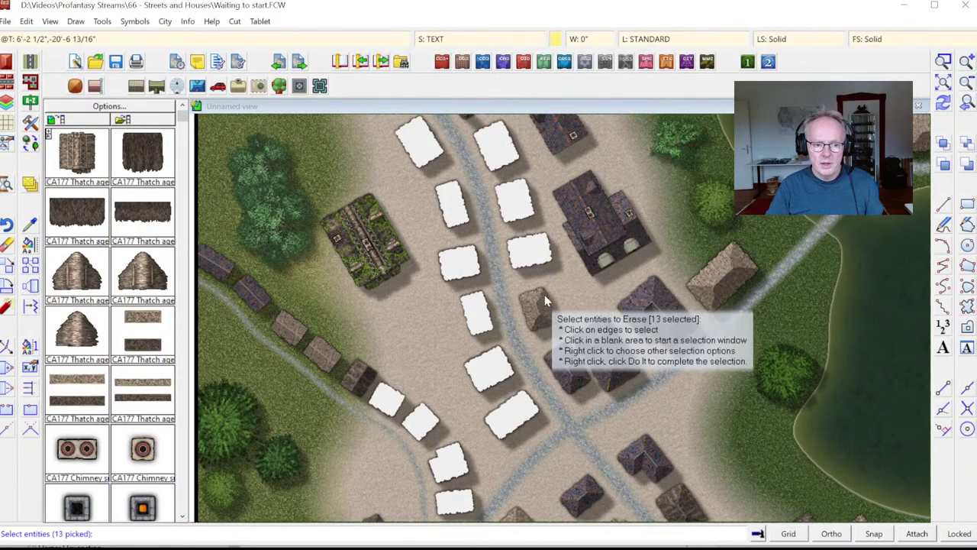
left_click(537, 305)
left_click(566, 365)
left_click(603, 336)
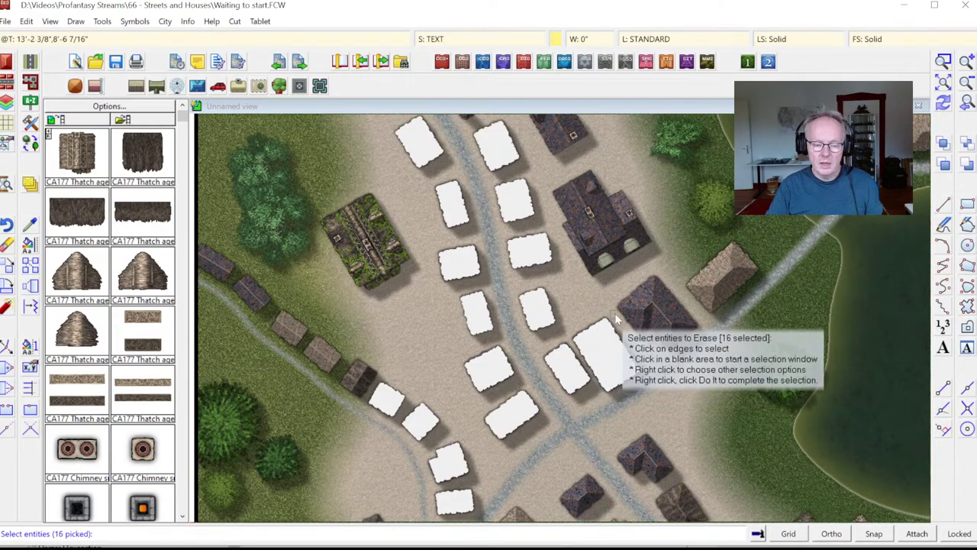
left_click(622, 301)
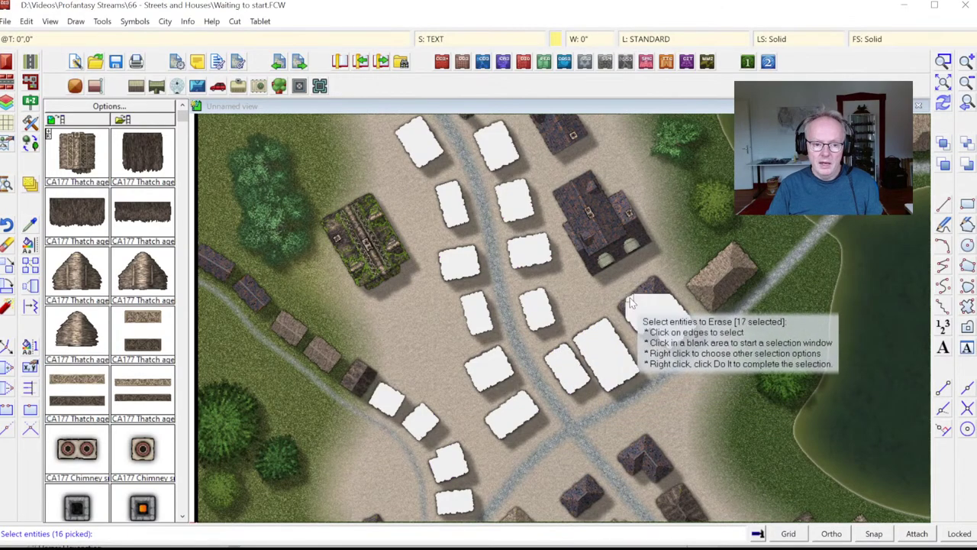
right_click(384, 271)
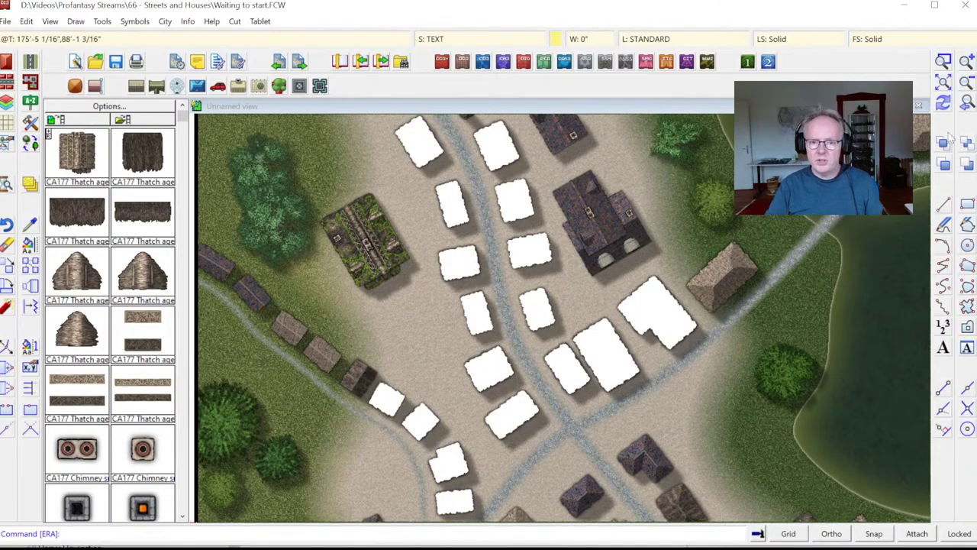
left_click(946, 103)
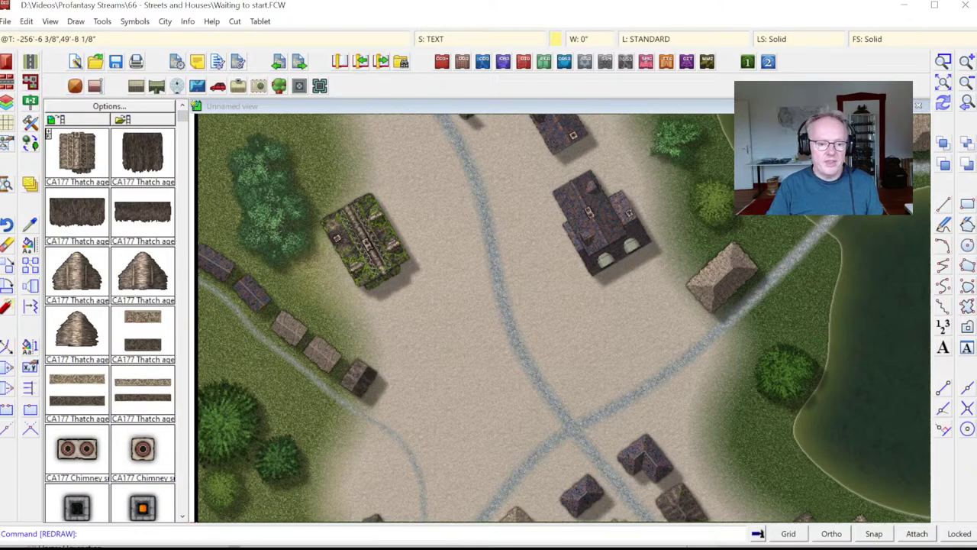
Open the Insert building options and preview CA177 Slate roof, Thatch aged, Thatch derelict and CA177m Default.
left_click(7, 64)
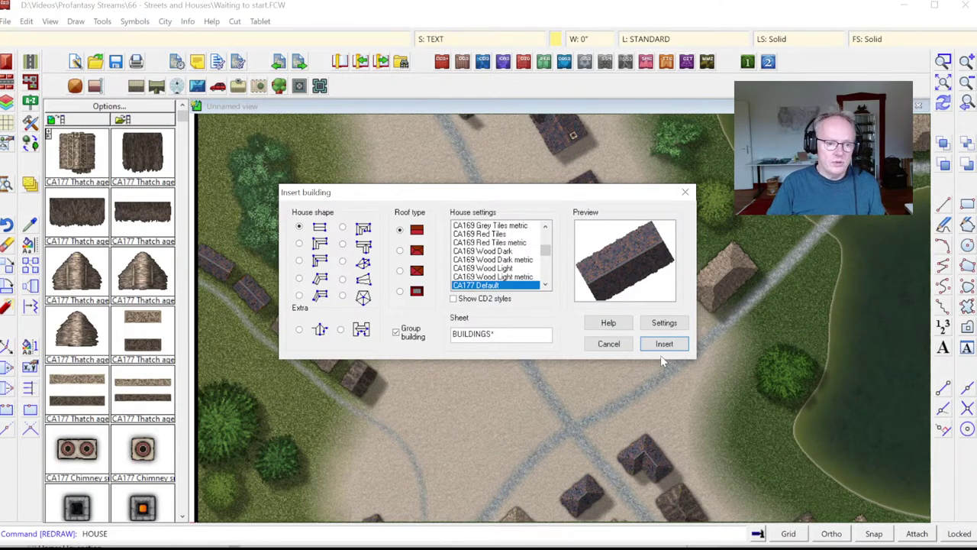
left_click(546, 285)
left_click(546, 285)
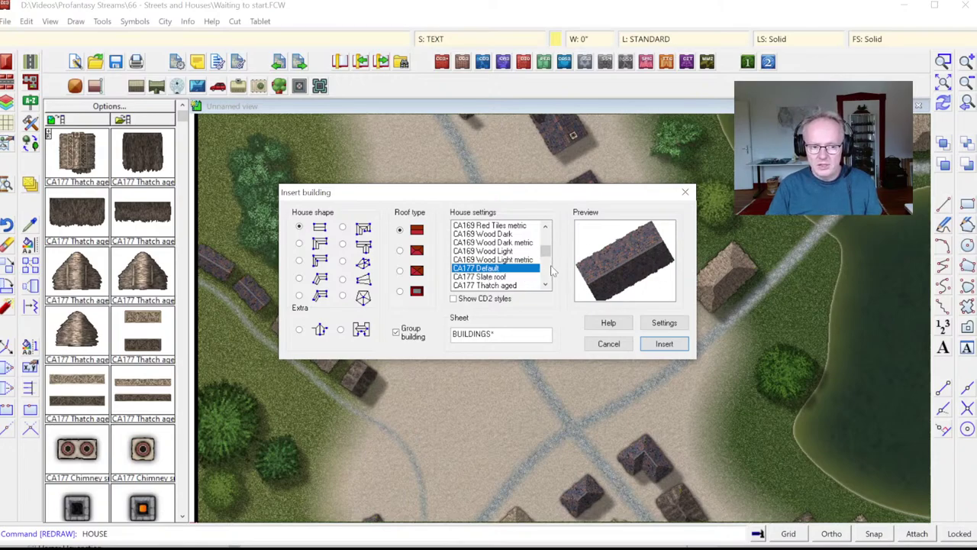
left_click(545, 285)
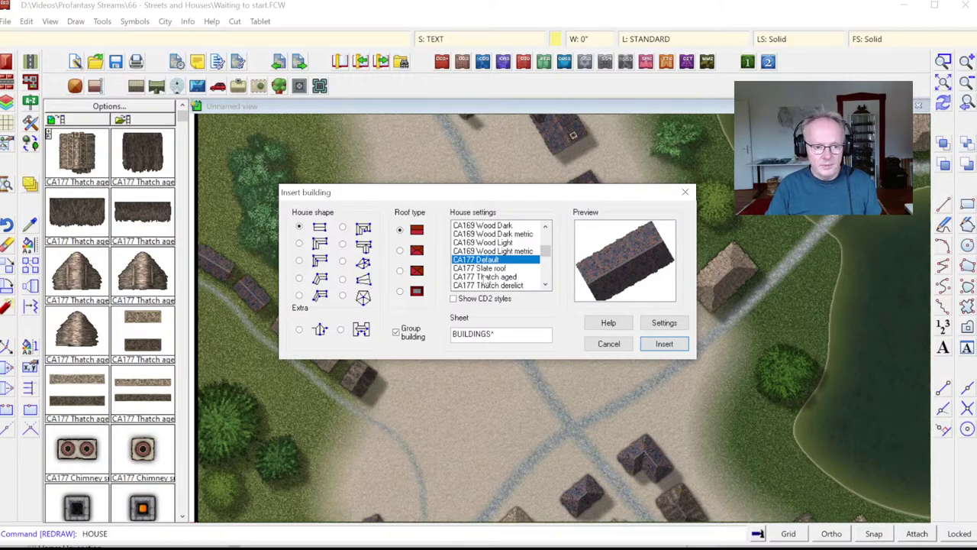
left_click(481, 269)
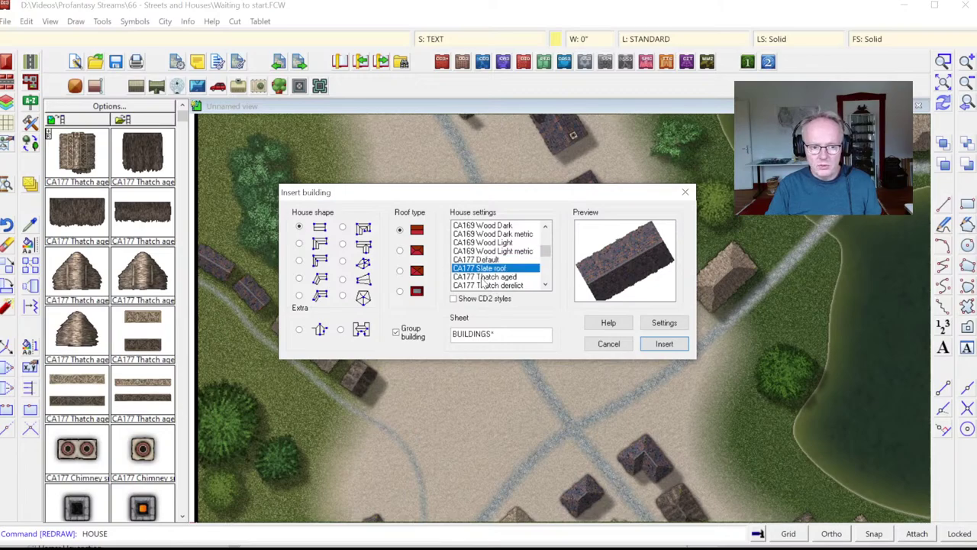
left_click(483, 278)
left_click(546, 286)
left_click(489, 276)
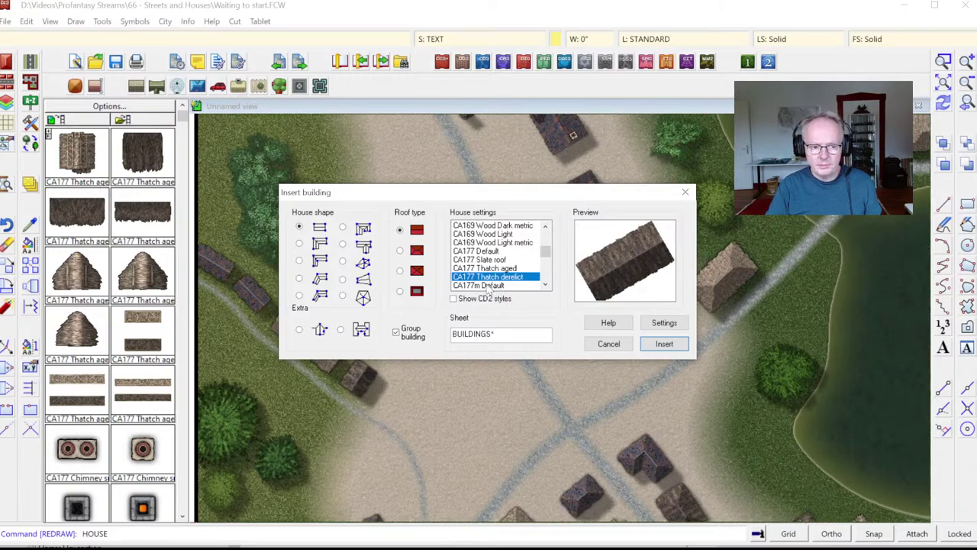
left_click(489, 286)
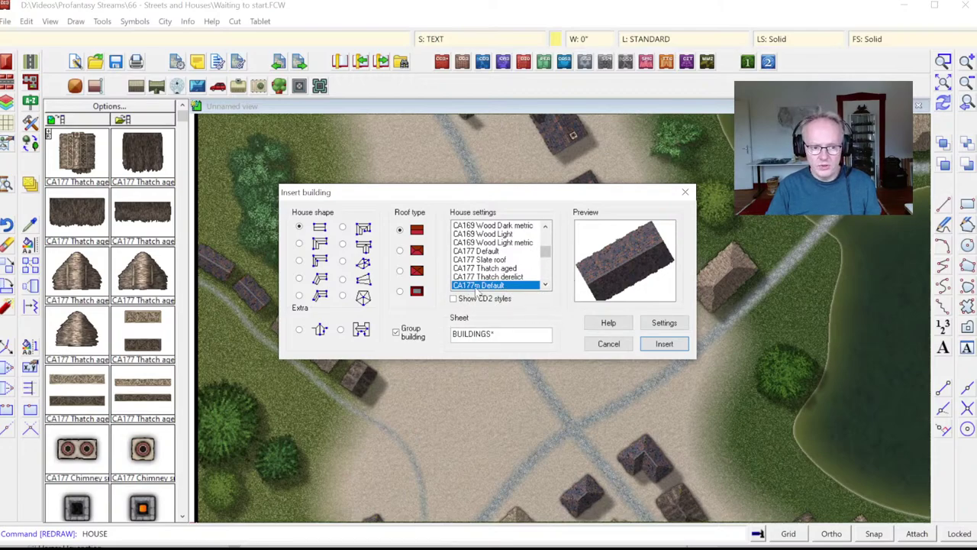
Recheck the Thatch and CA177m styles, settle on CA177 Default, and open its house settings.
left_click(477, 250)
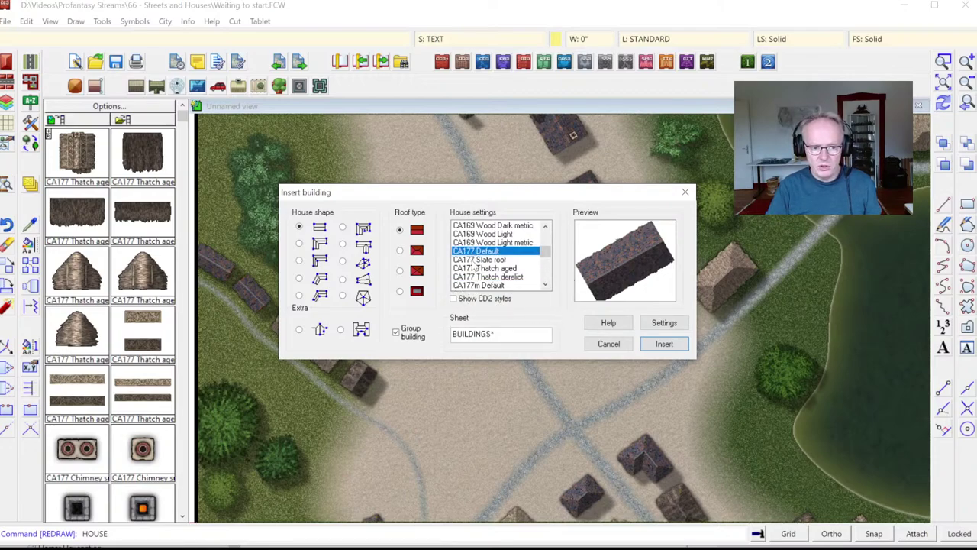
left_click(476, 260)
left_click(475, 269)
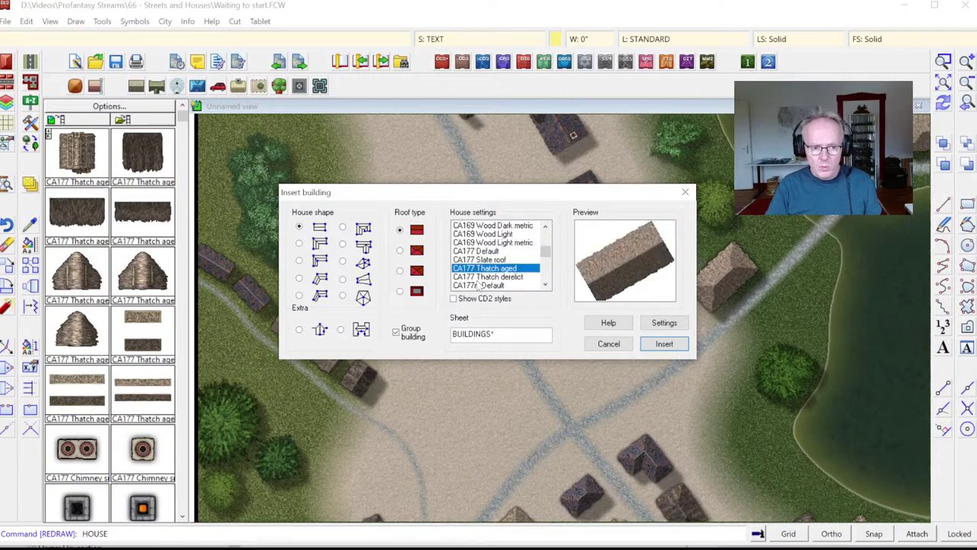
left_click(475, 286)
left_click(475, 276)
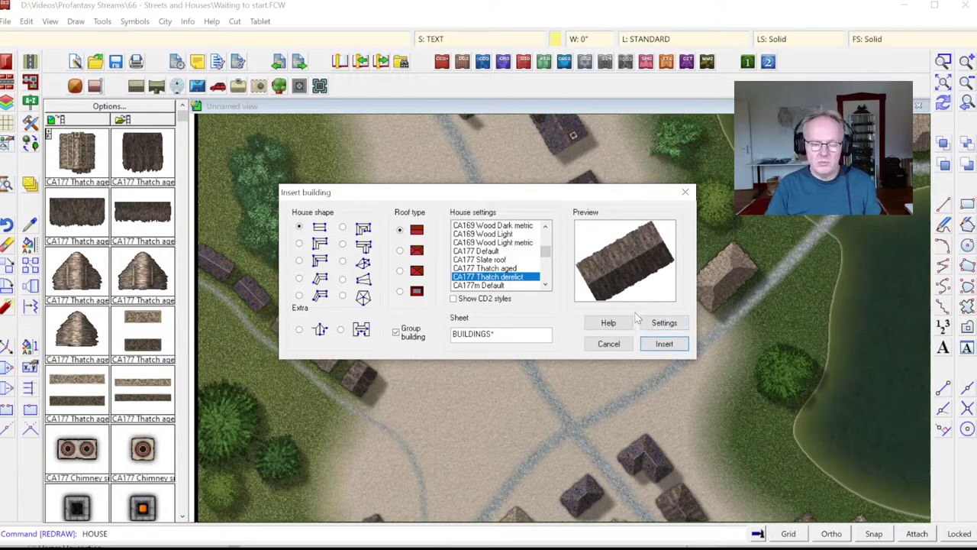
left_click(487, 251)
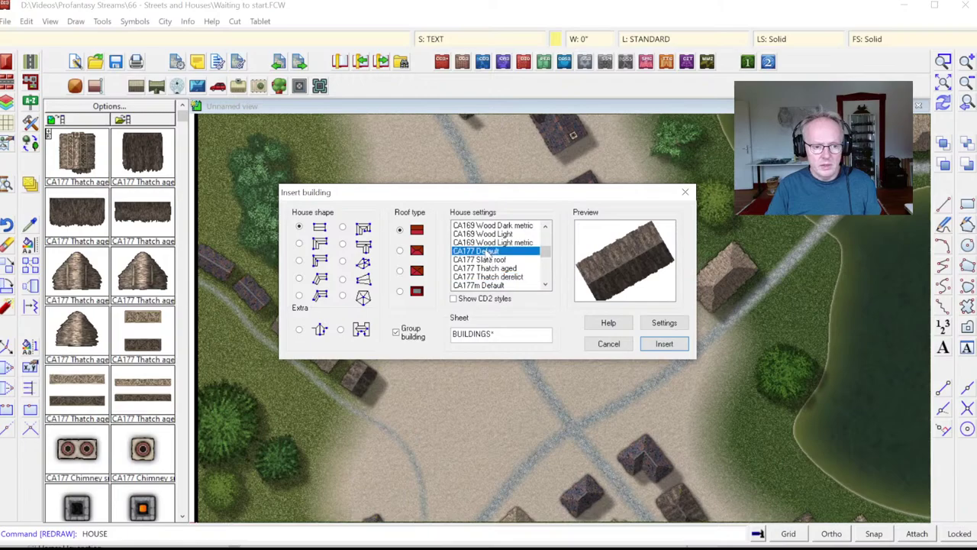
left_click(664, 323)
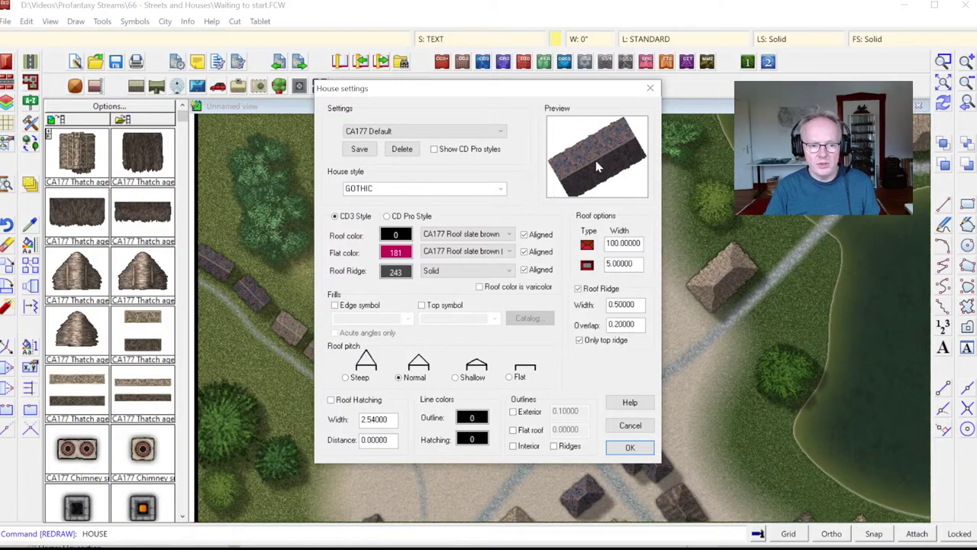
Try the roof ridge off and at width 2, then keep the ridge at width 0.5.
left_click(579, 289)
left_click(579, 289)
double_click(622, 305)
type("2")
key("Tab")
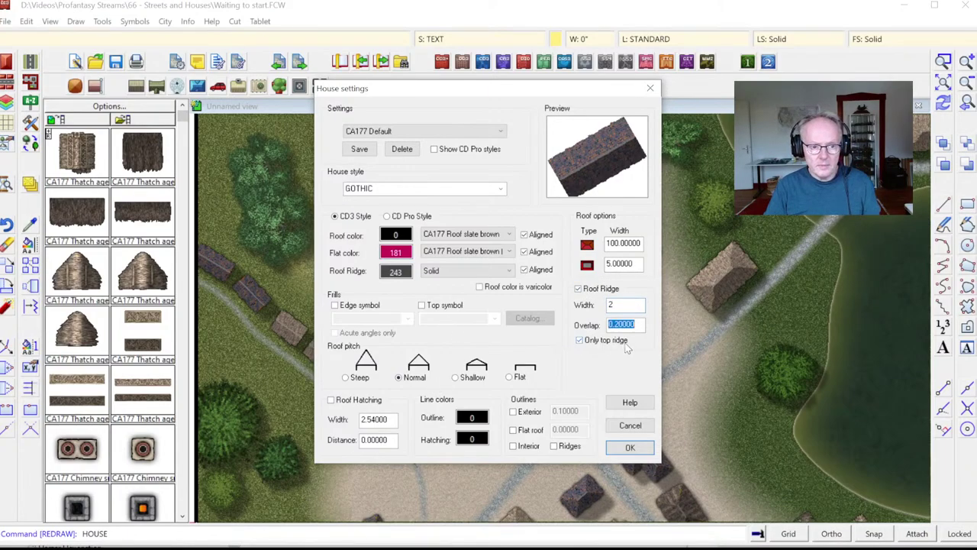
left_click(625, 305)
key("BackSpace")
type(".5")
key("Tab")
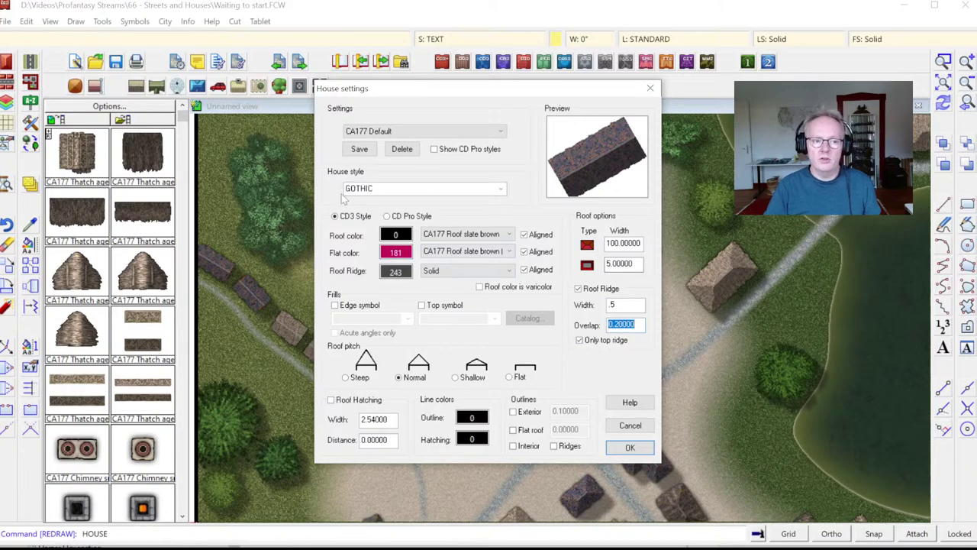
Save the current house settings as a new preset named CA177 Custom.
left_click(360, 151)
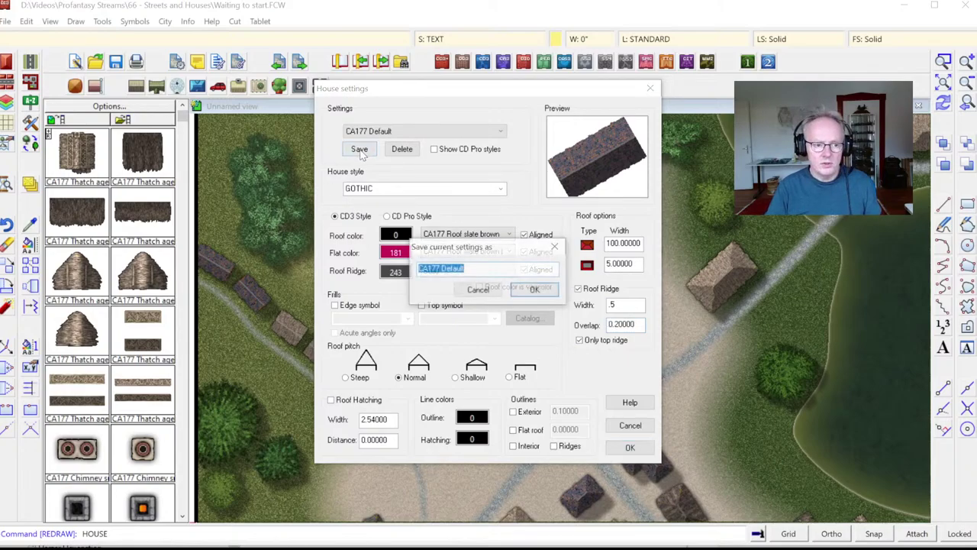
type("CA177 Custom")
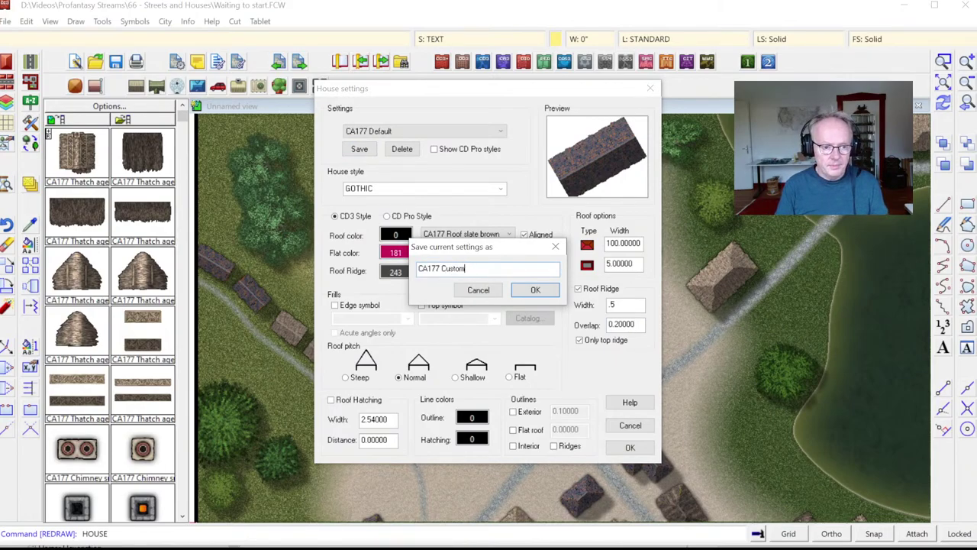
key("Return")
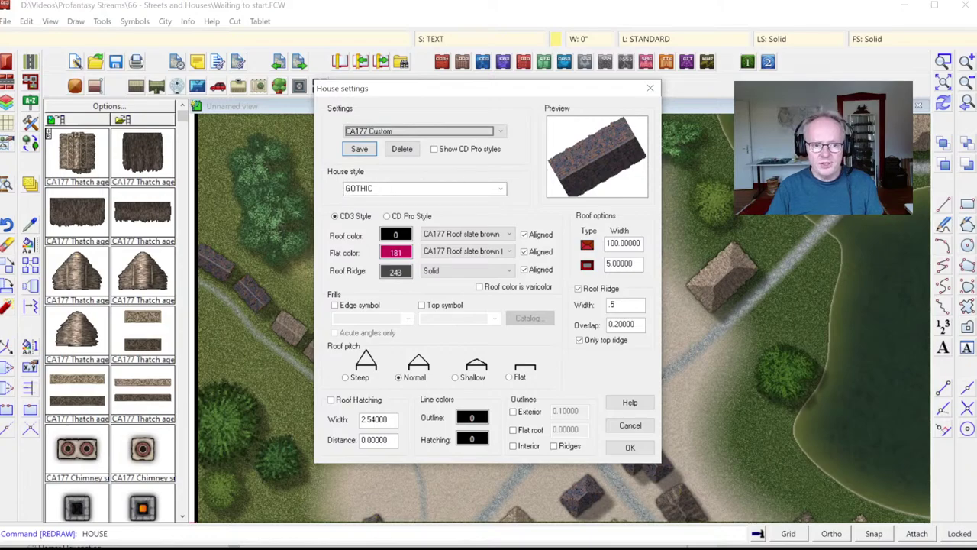
left_click(501, 191)
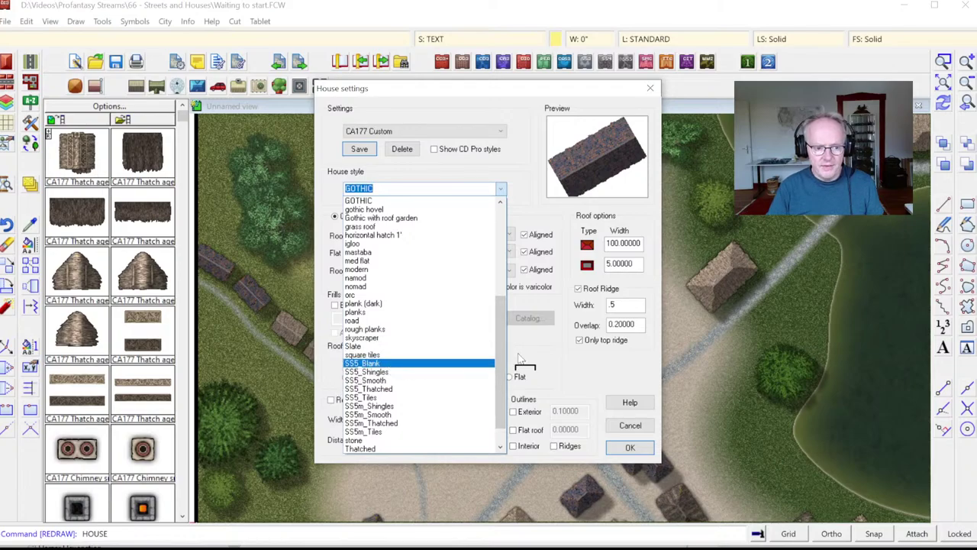
scroll(497, 405, "down", 1)
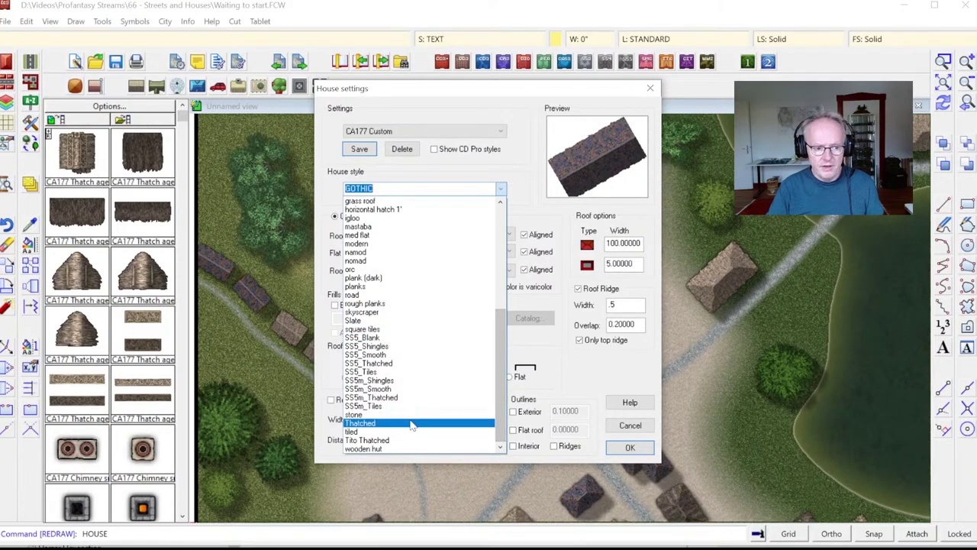
left_click_drag(501, 376, 501, 272)
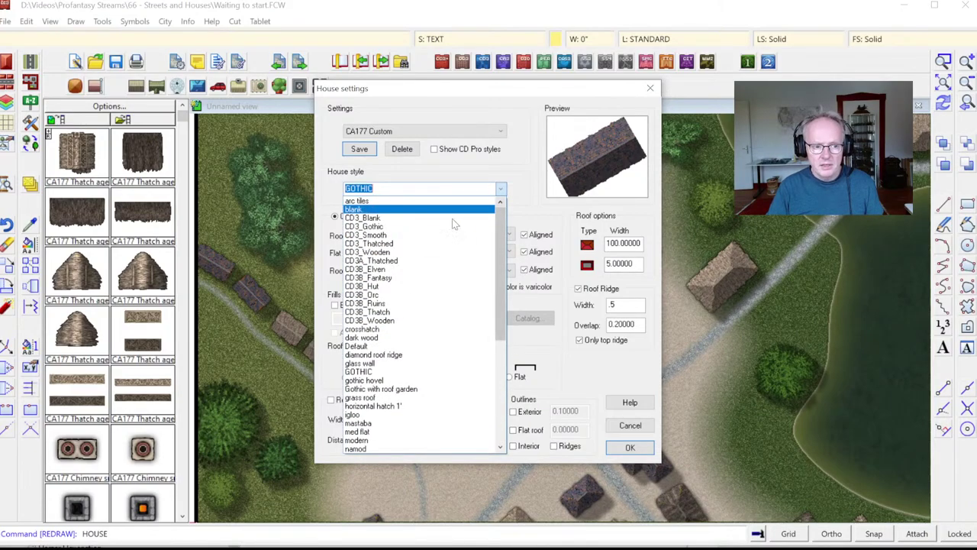
left_click(402, 227)
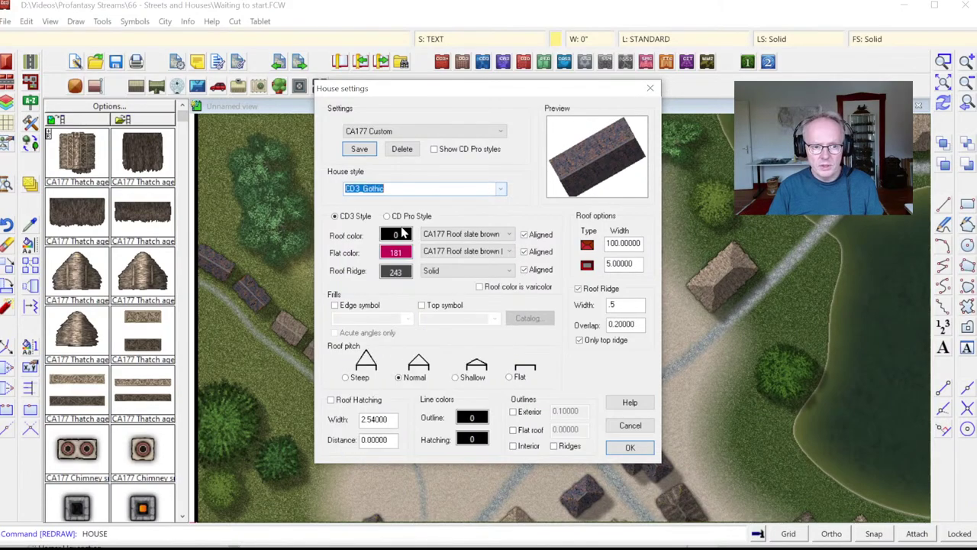
left_click(501, 189)
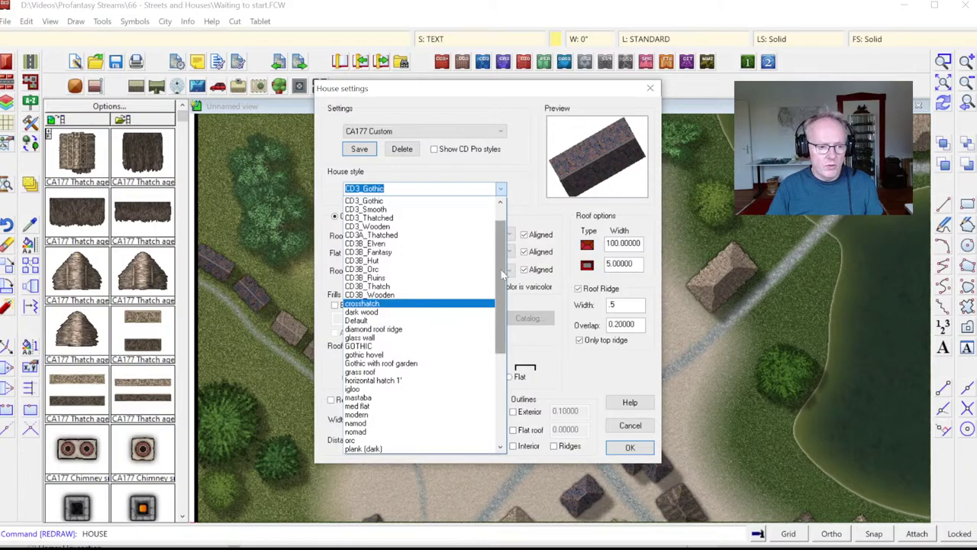
left_click_drag(503, 273, 499, 259)
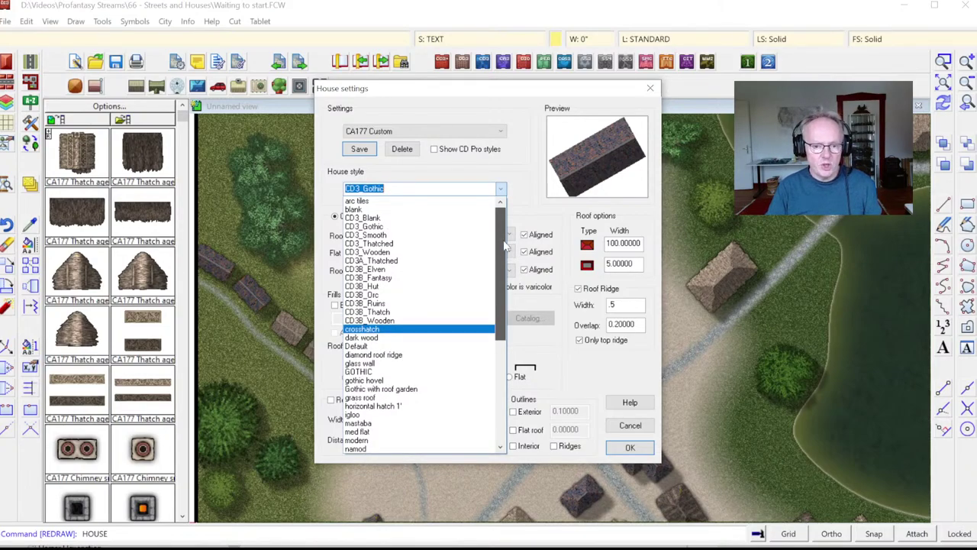
scroll(503, 263, "down", 1)
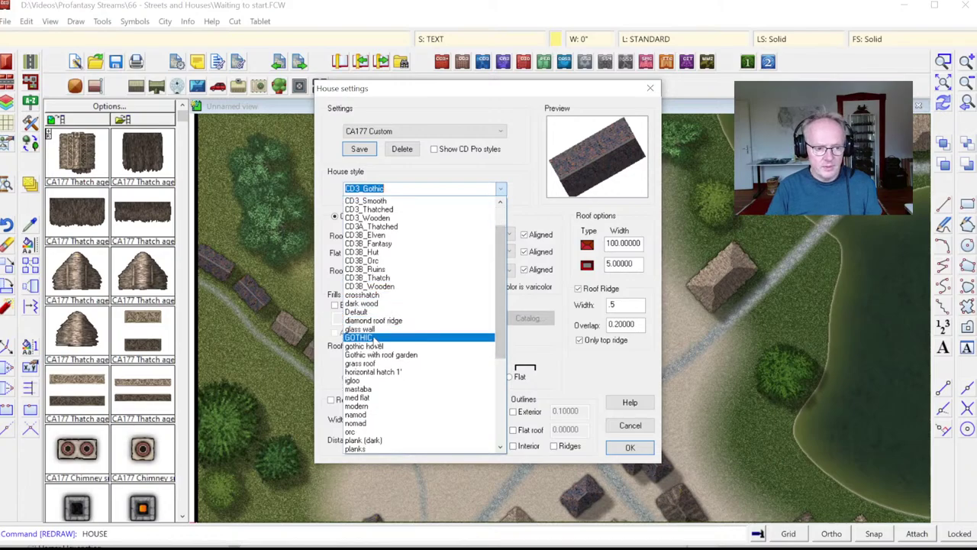
left_click(375, 338)
left_click(501, 191)
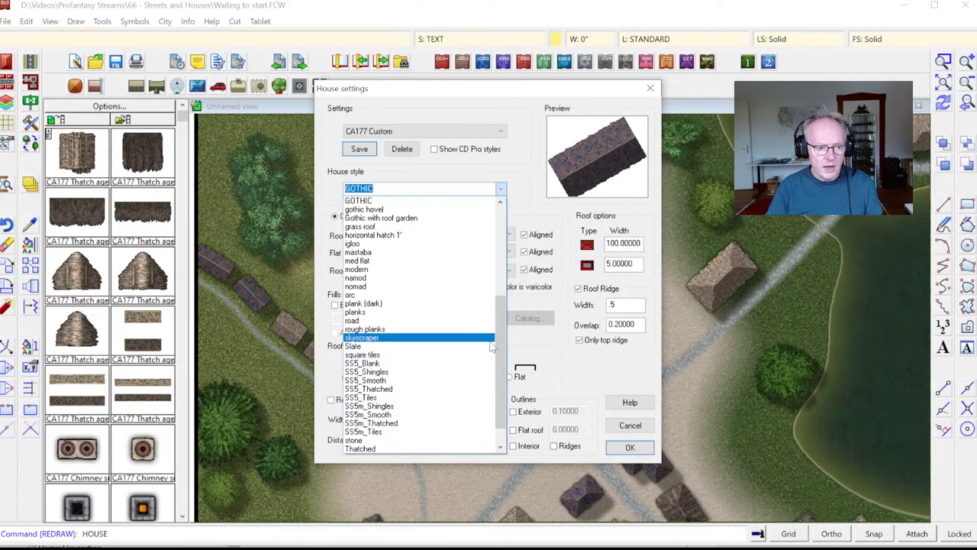
left_click(368, 449)
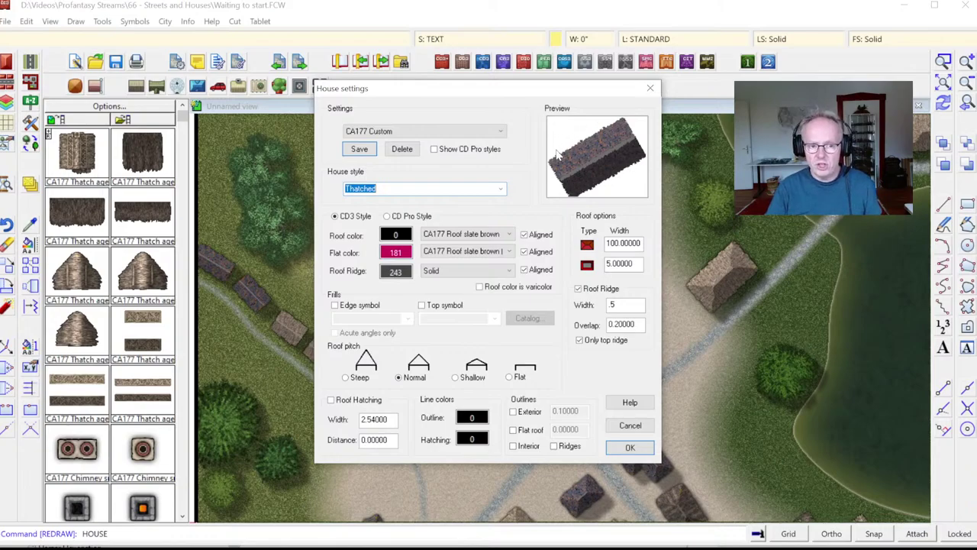
left_click(501, 189)
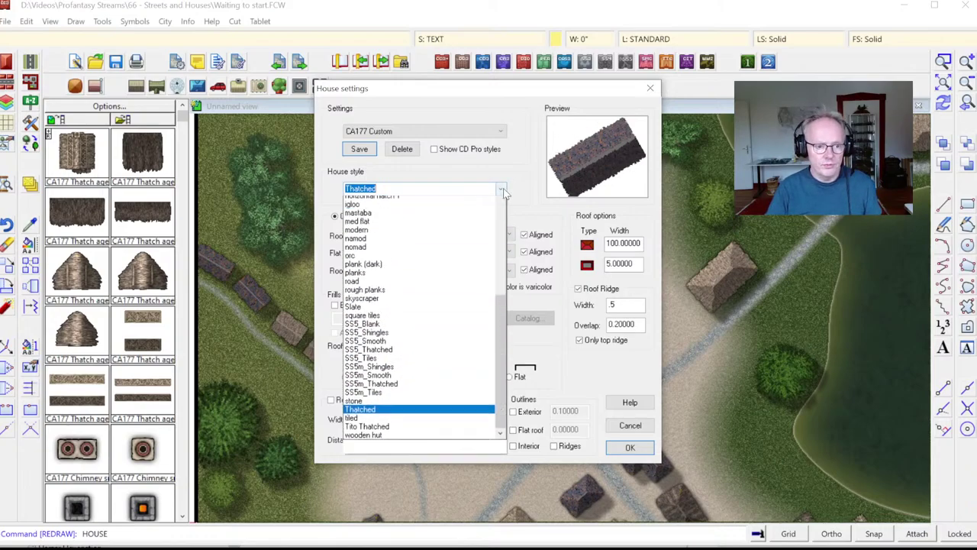
scroll(498, 306, "up", 7)
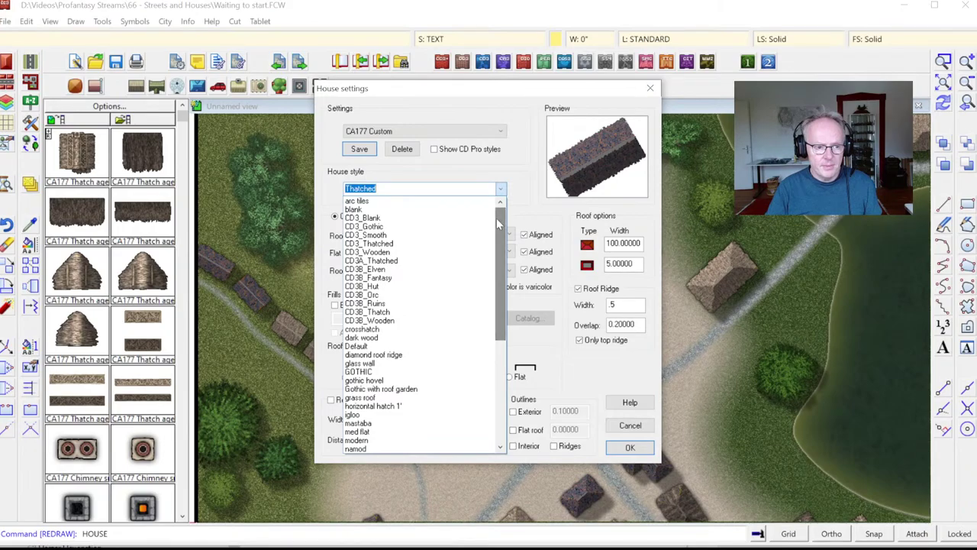
left_click(428, 210)
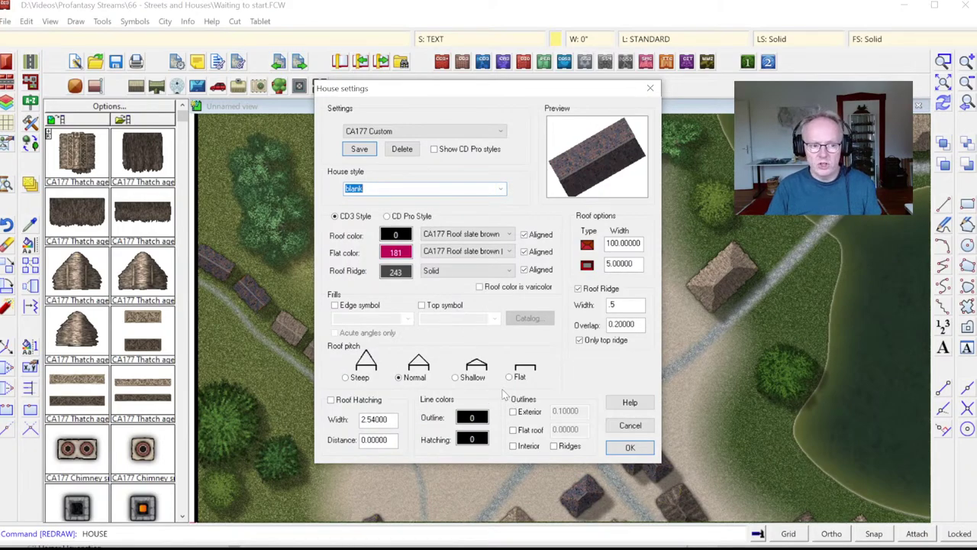
left_click(504, 188)
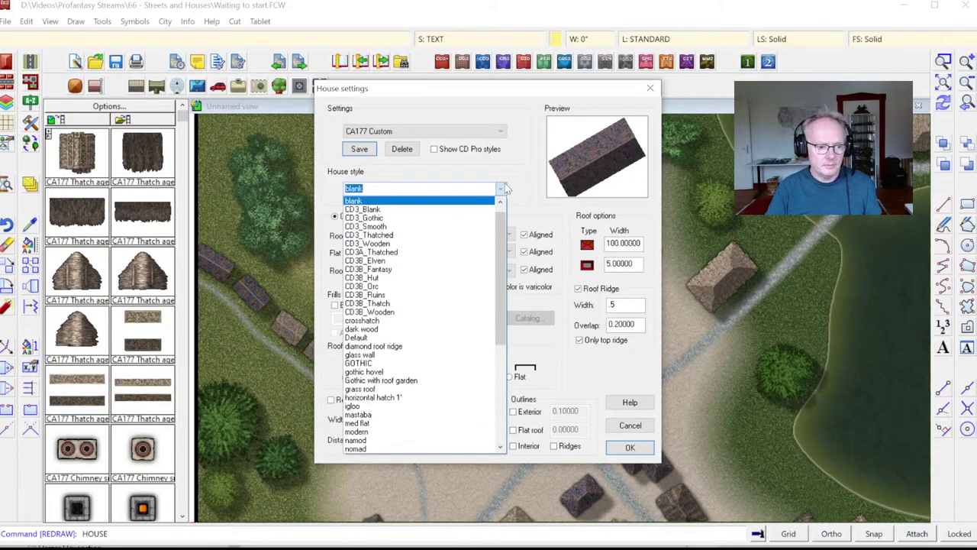
left_click(379, 364)
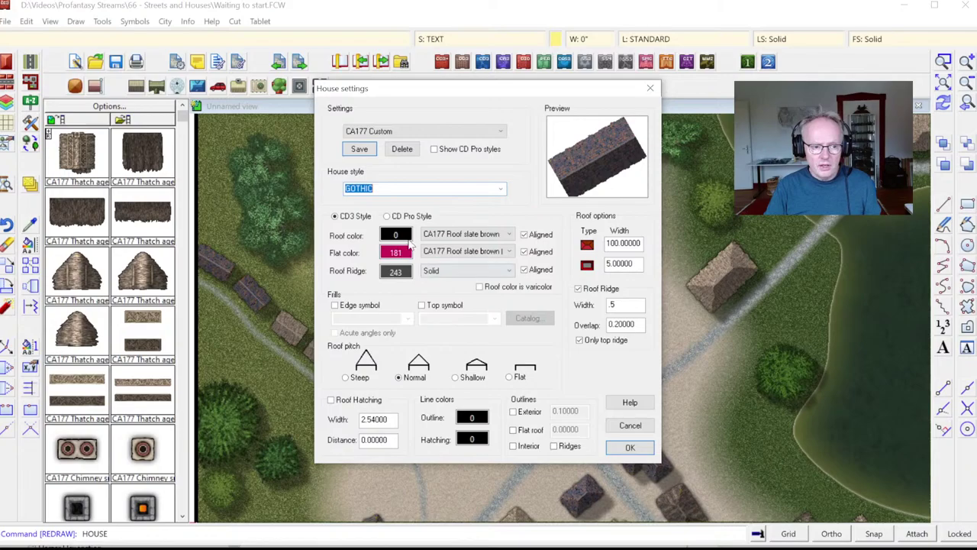
left_click(511, 235)
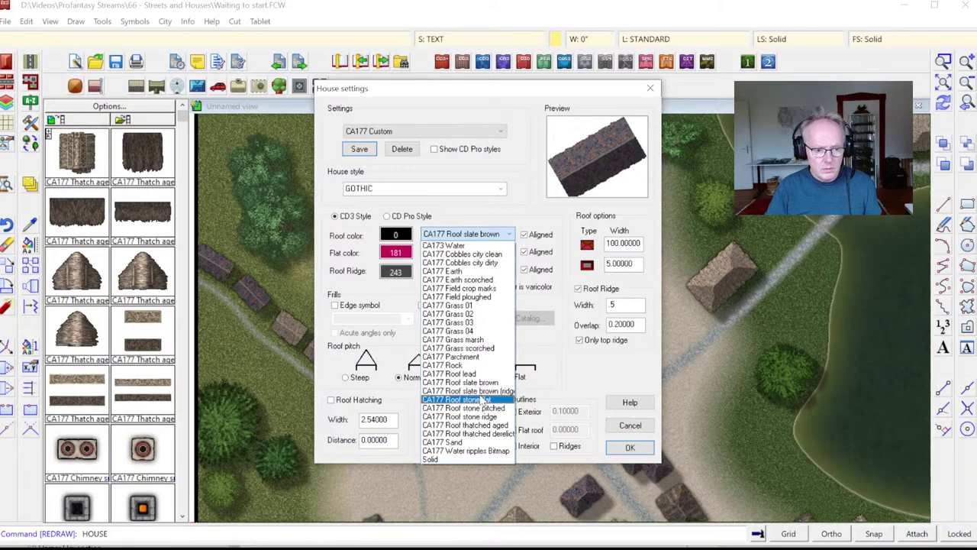
left_click(483, 400)
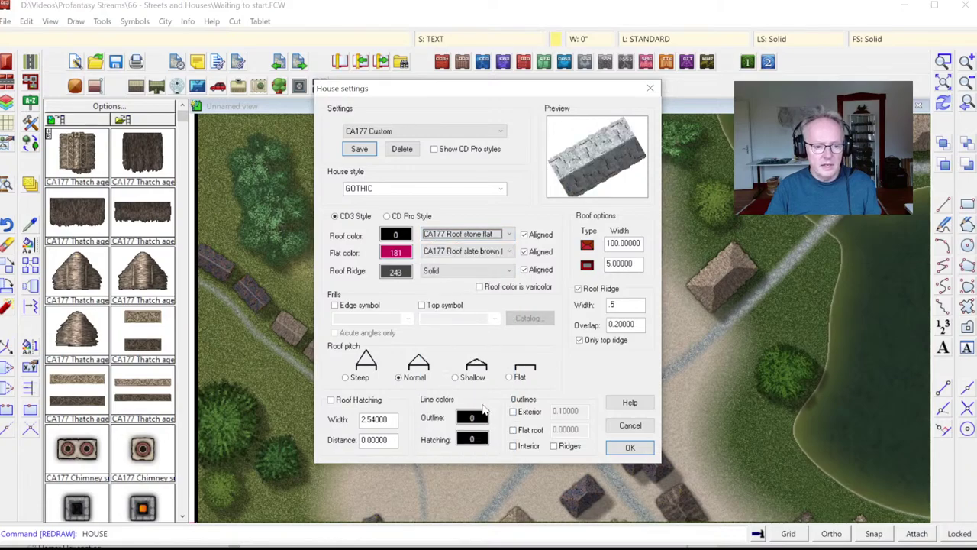
left_click(493, 235)
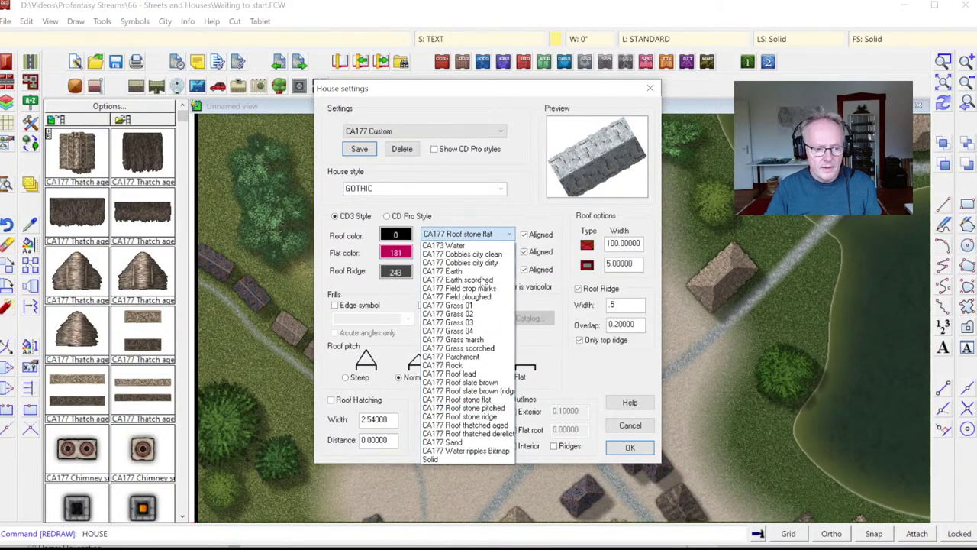
left_click(476, 425)
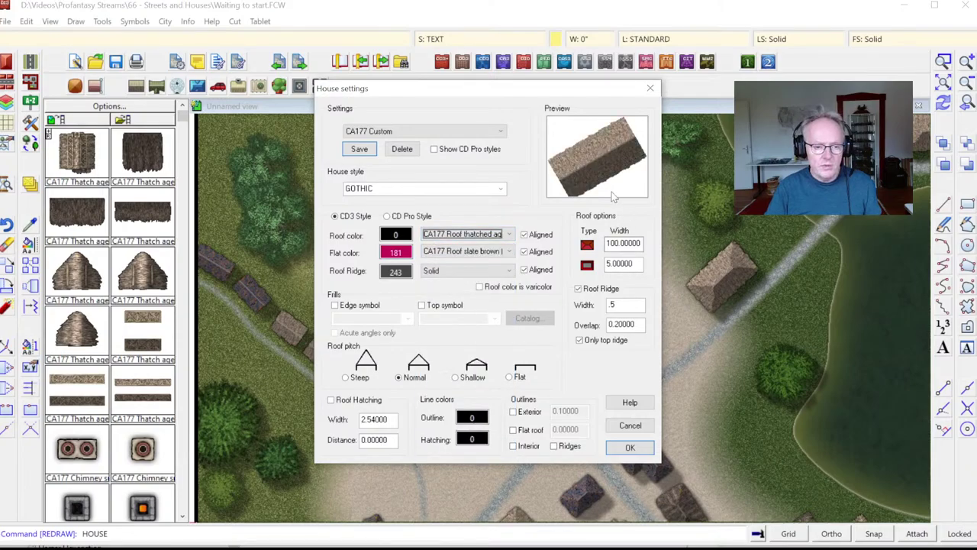
left_click(508, 235)
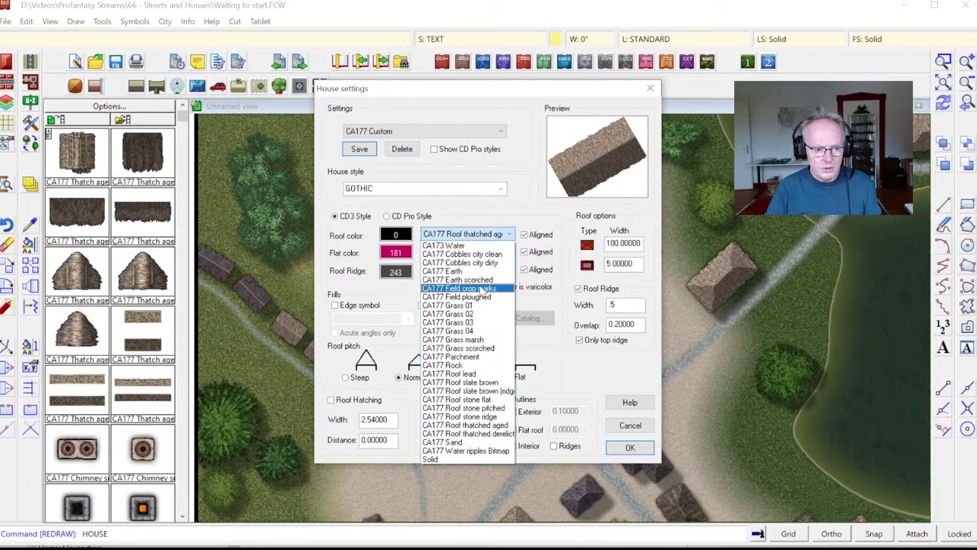
left_click(473, 384)
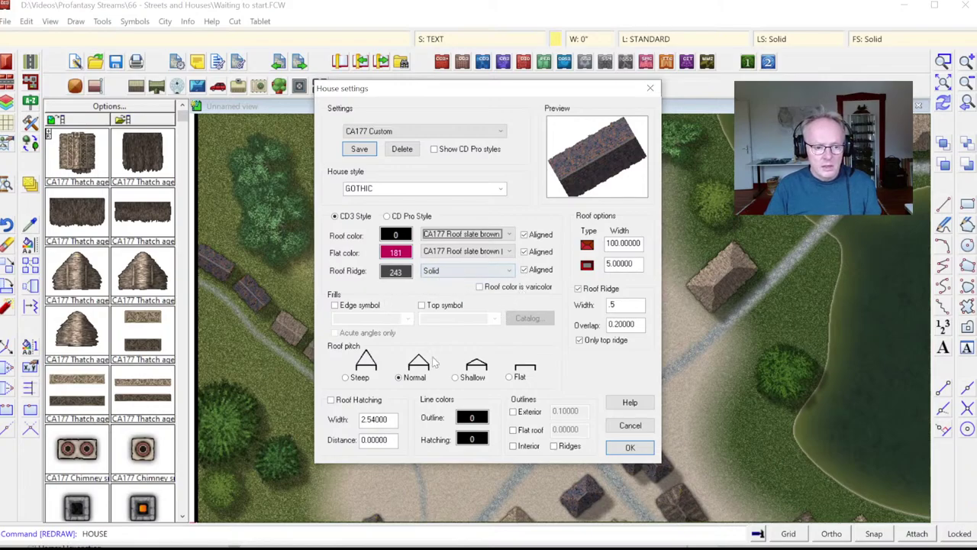
Compare Steep, Normal, Shallow and Flat roof pitches, keep Shallow, and accept the house settings.
left_click(354, 381)
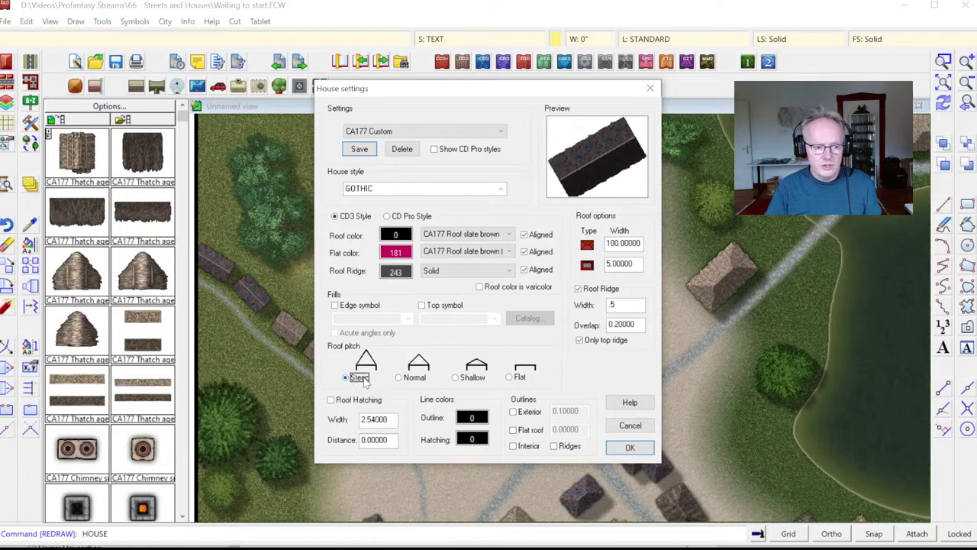
left_click(415, 378)
left_click(472, 379)
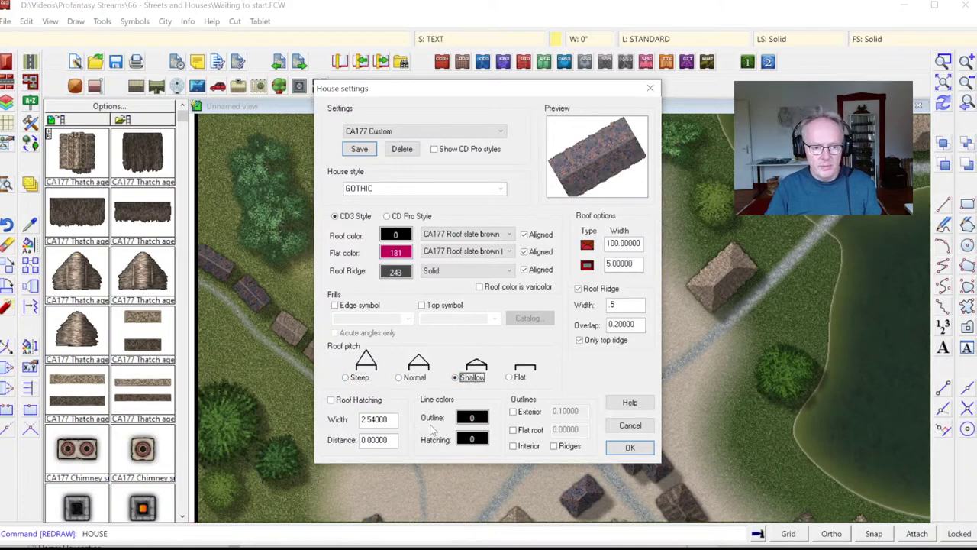
left_click(519, 378)
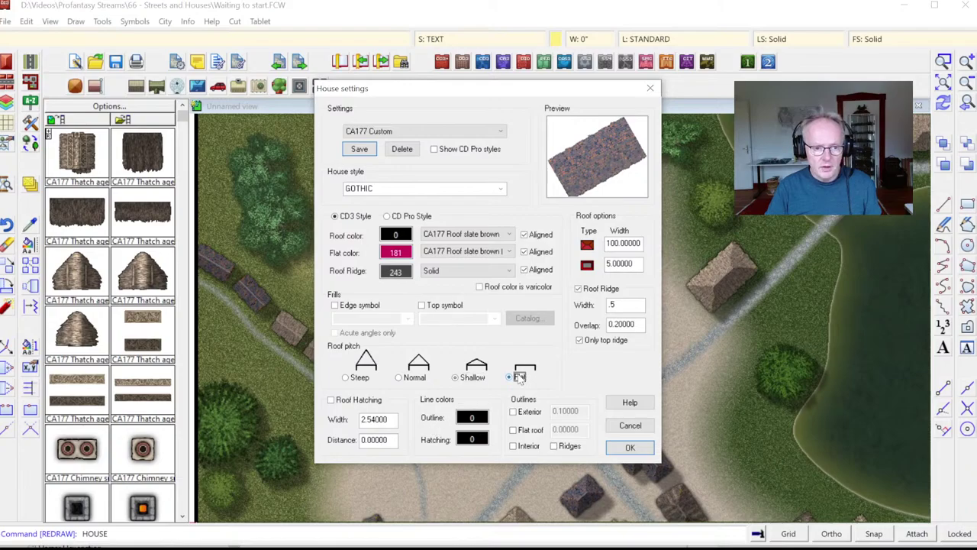
left_click(463, 380)
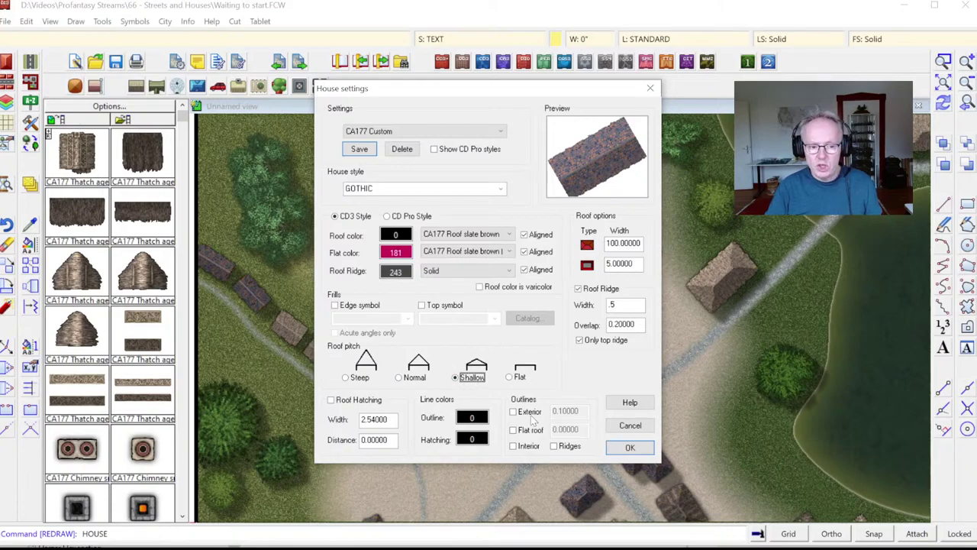
left_click(626, 446)
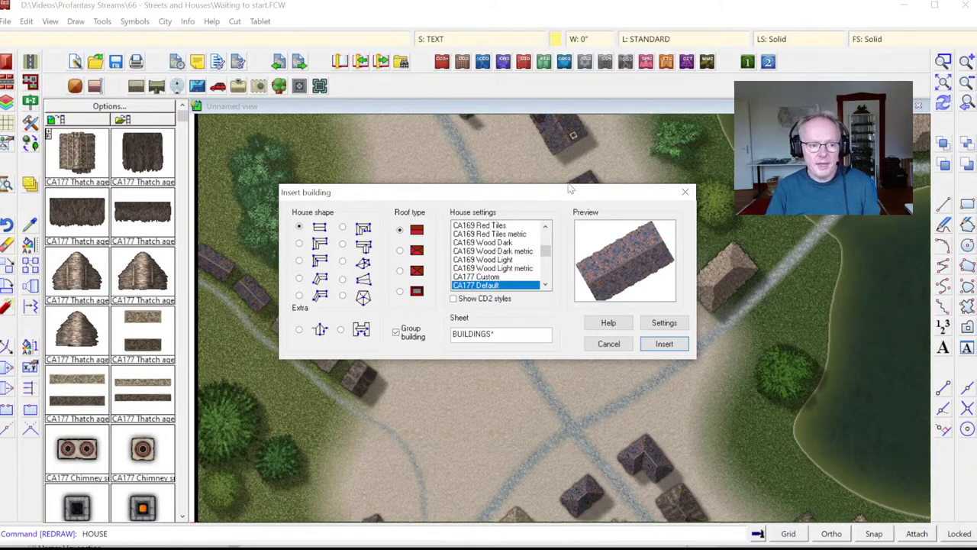
Preview the L, T, cross and pentagon house layouts, finishing on the U-shaped layout.
left_click(343, 227)
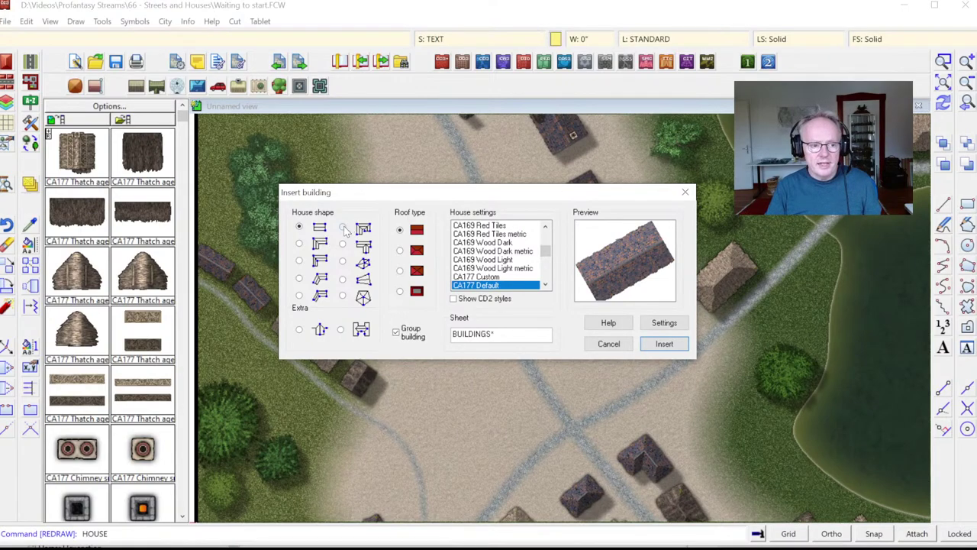
left_click(343, 244)
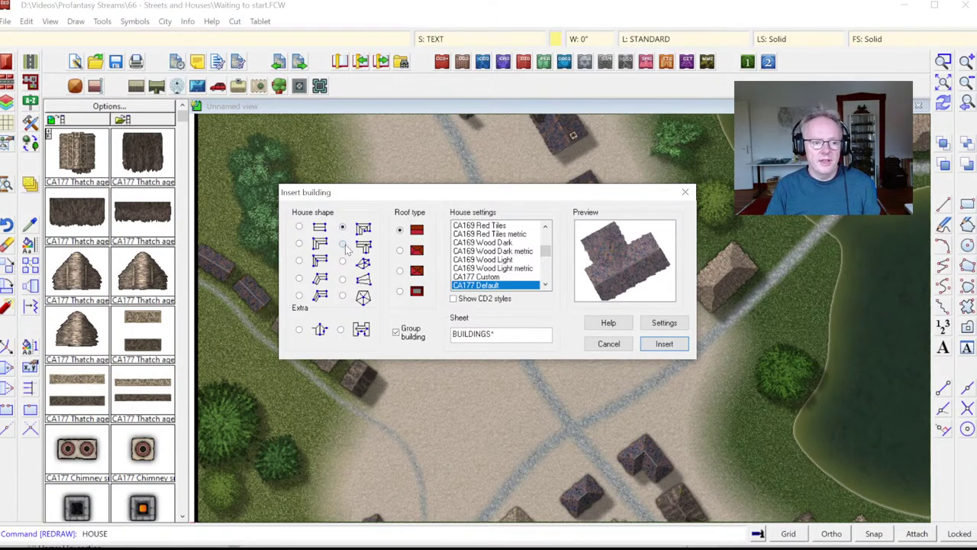
left_click(343, 261)
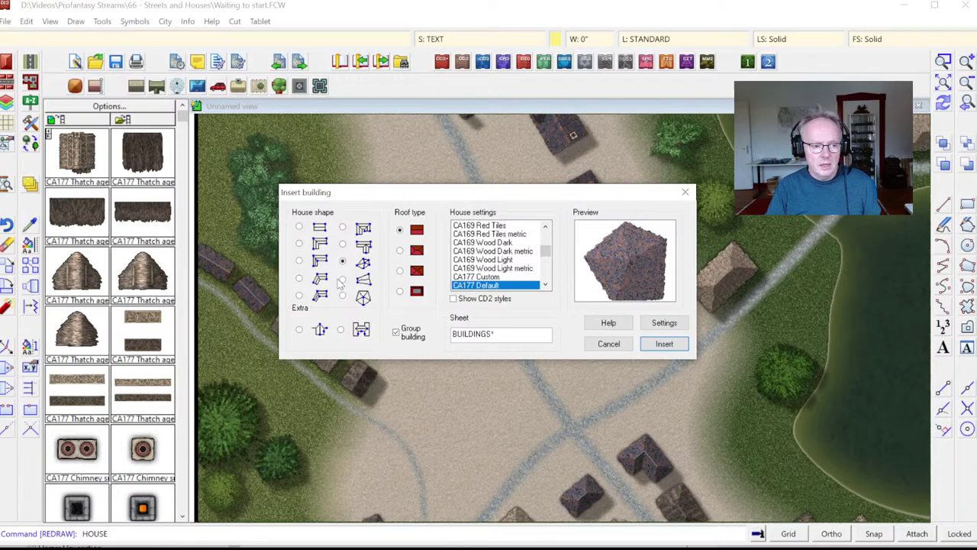
left_click(343, 279)
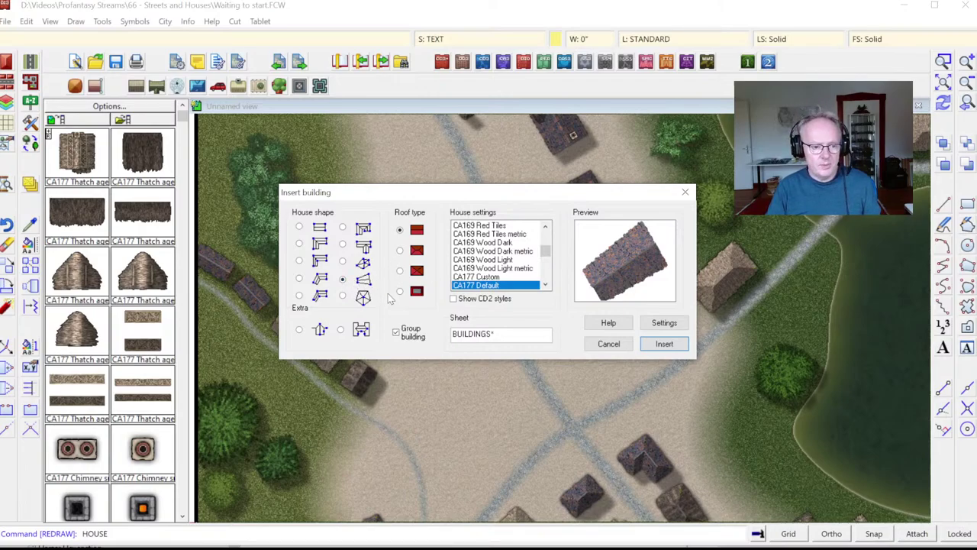
left_click(343, 297)
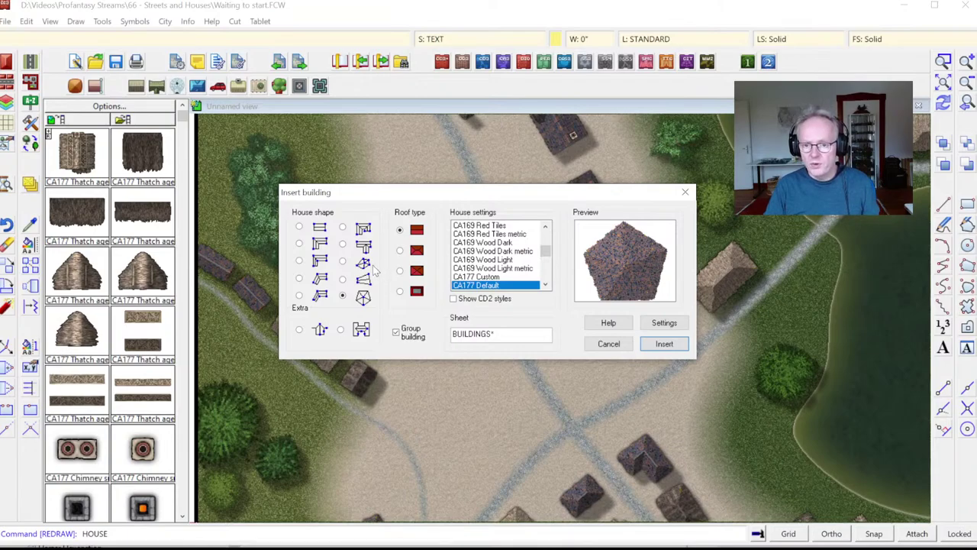
left_click(342, 228)
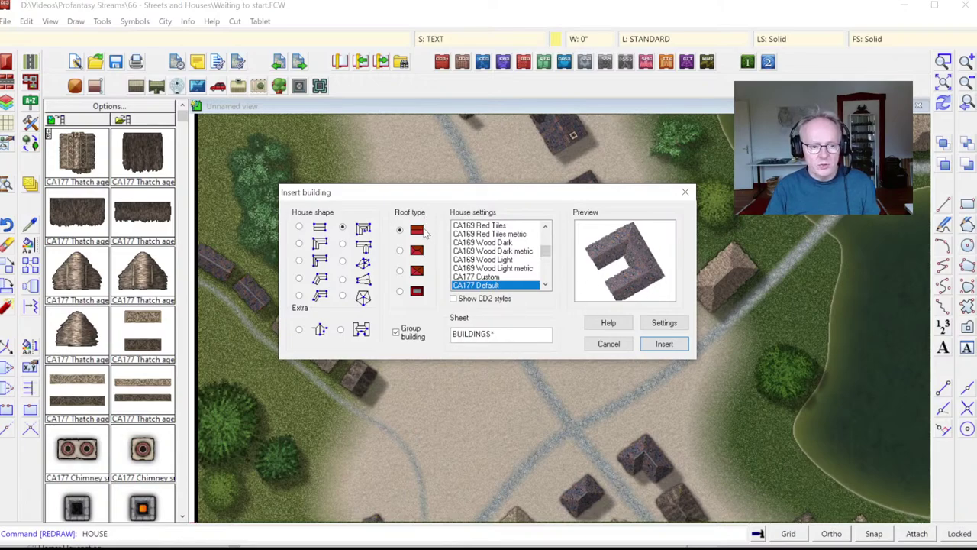
Preview the roof types, including red-striped, then insert a U-shaped house with the grey-purple slate roof.
left_click(400, 252)
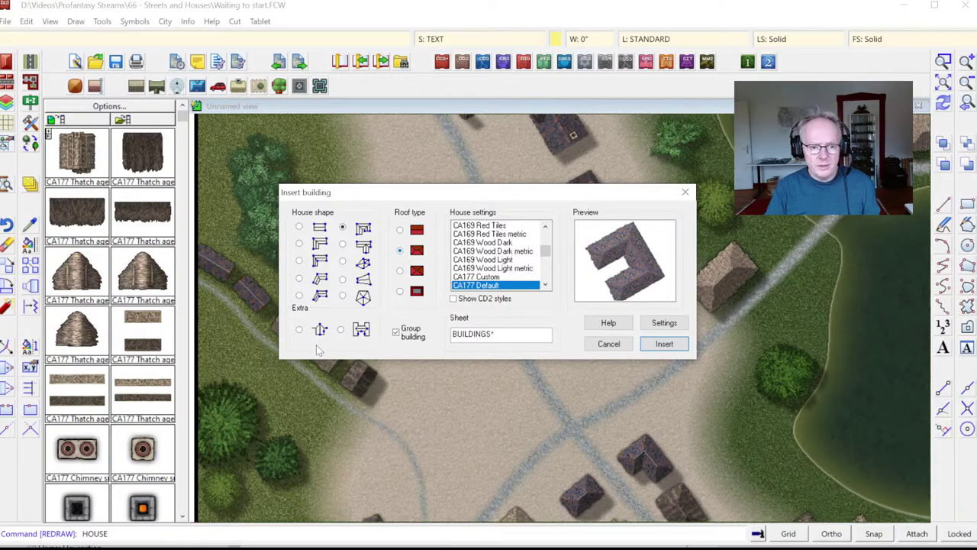
left_click(400, 272)
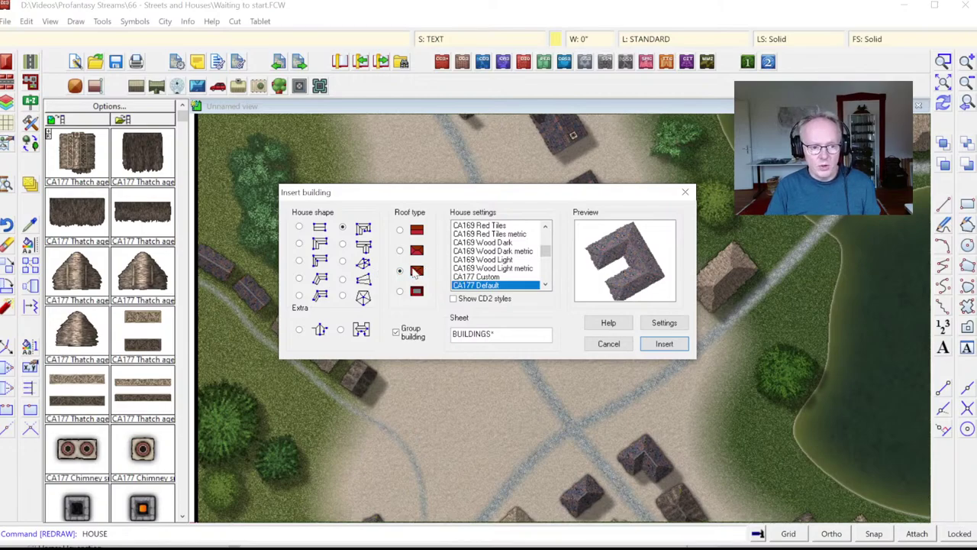
left_click(298, 228)
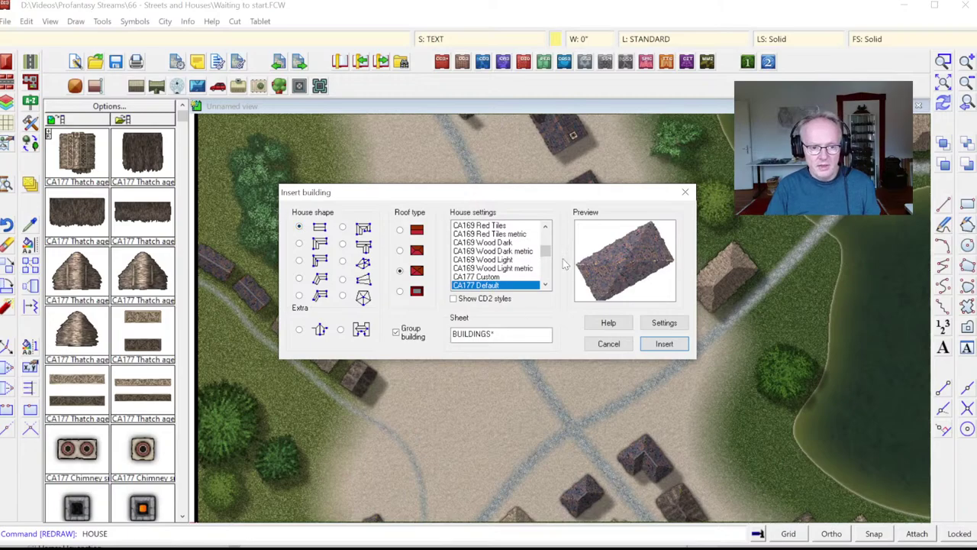
left_click(399, 291)
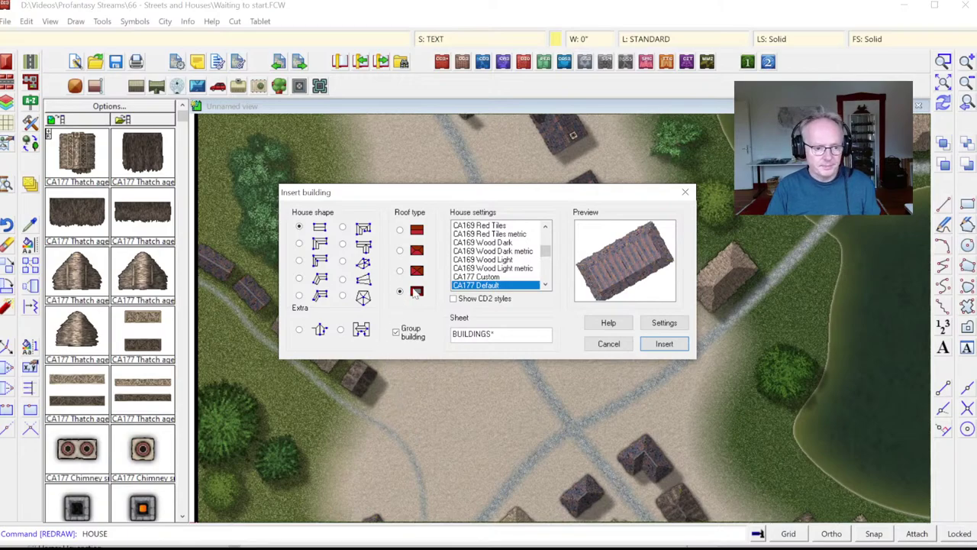
left_click(401, 251)
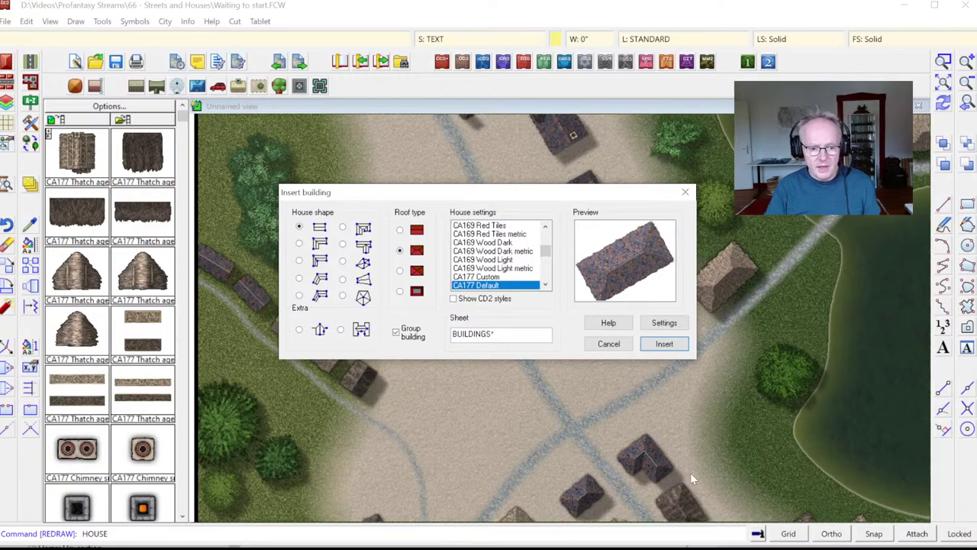
left_click(344, 228)
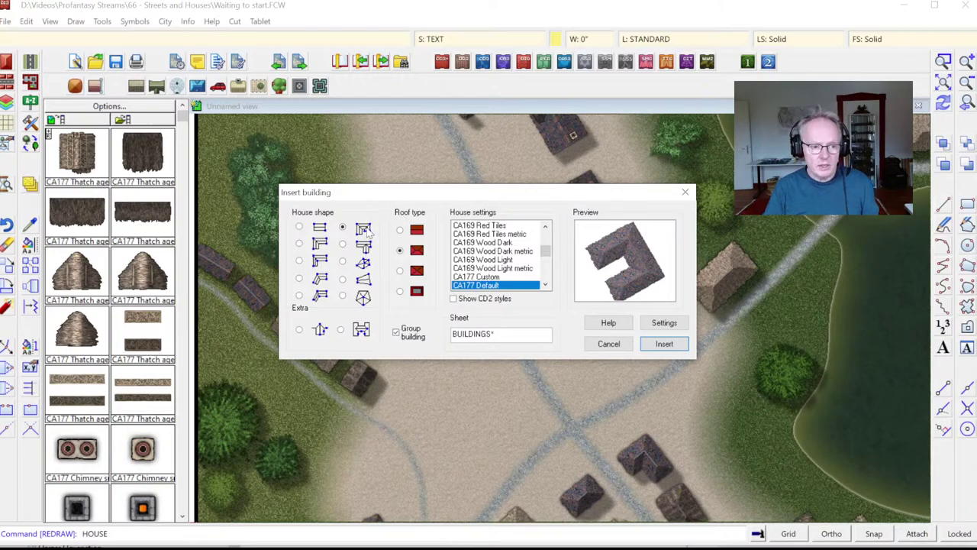
left_click(661, 344)
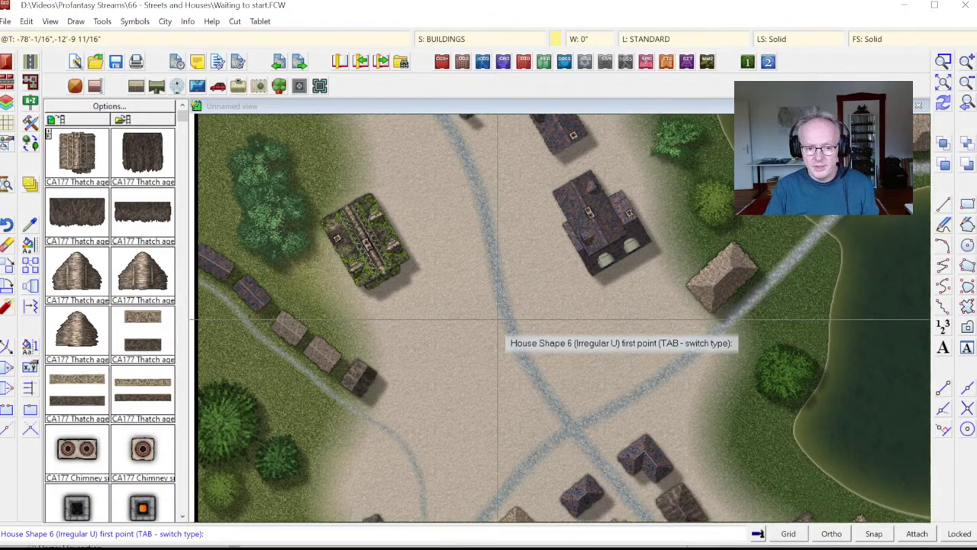
Cycle back to the Irregular U shape and place a five-point slate-roofed house beside the crossroads.
key("Tab")
key("Tab")
key("Tab")
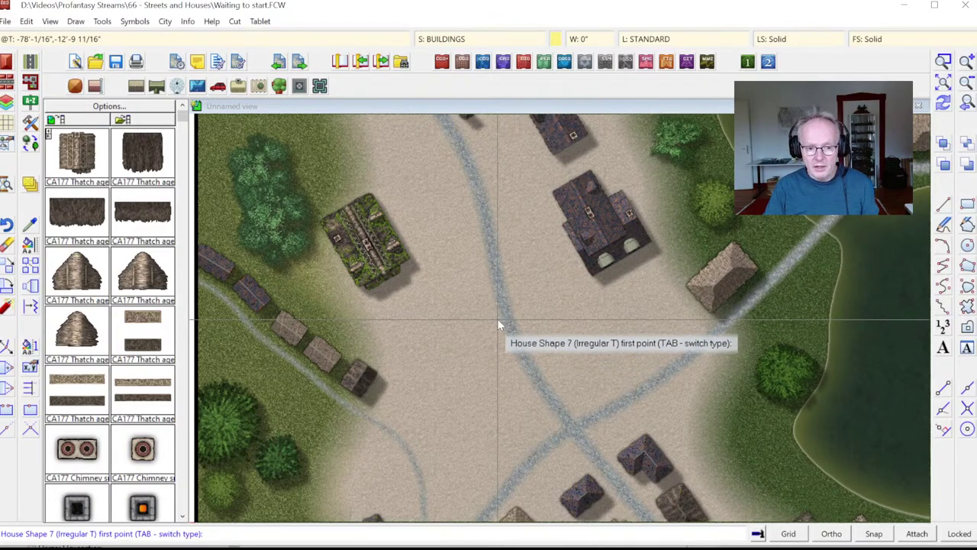
key("Tab")
key("Tab")
key("Tab")
key("Tab")
key("Tab")
key("Tab")
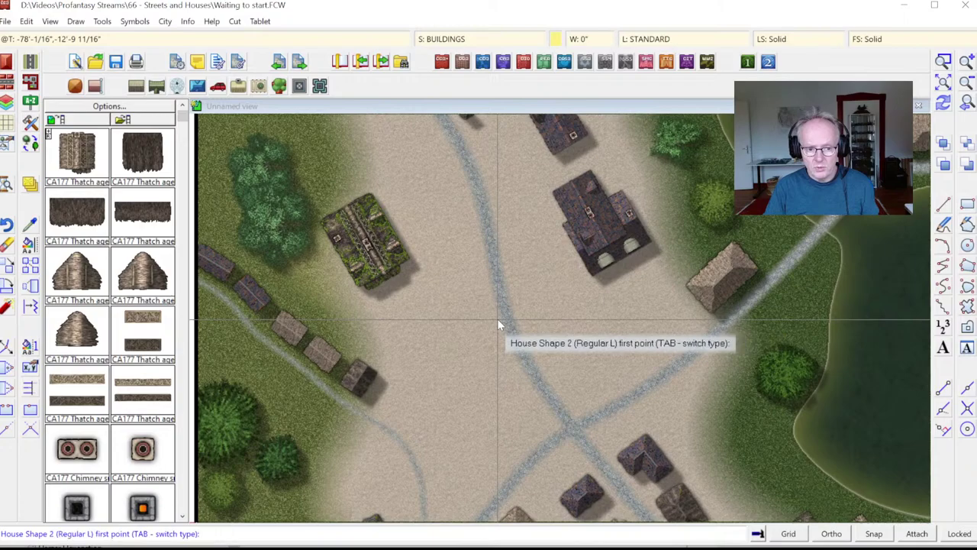
key("Tab")
key("Tab")
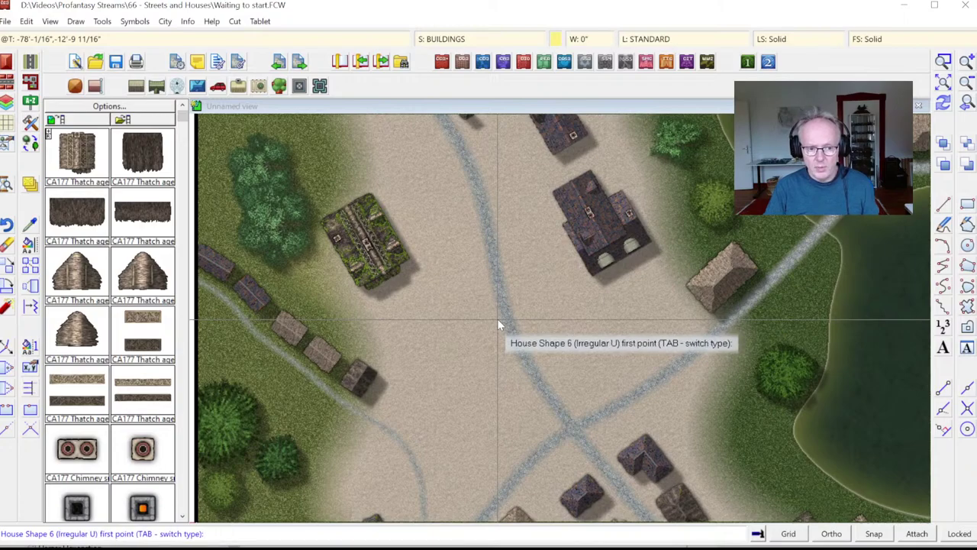
left_click(575, 412)
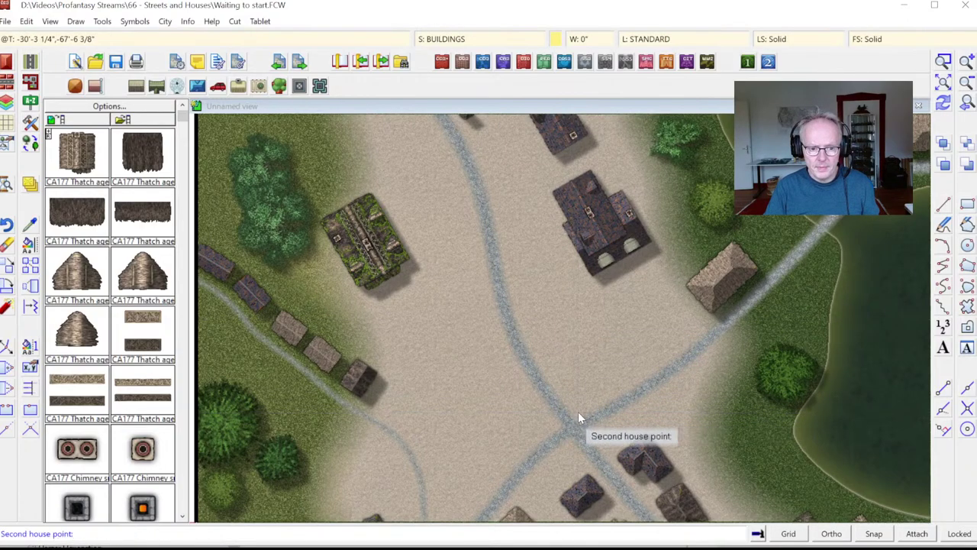
left_click(658, 364)
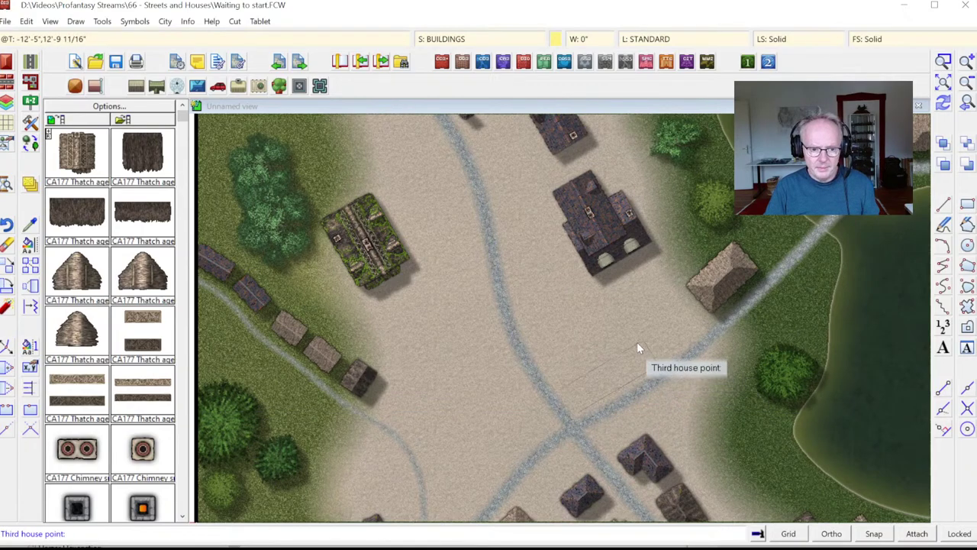
left_click(599, 290)
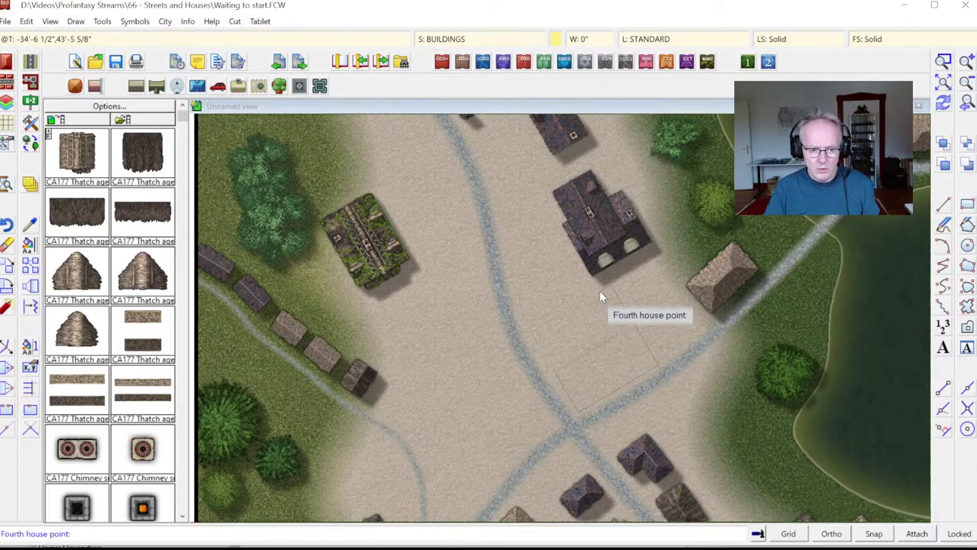
left_click(602, 330)
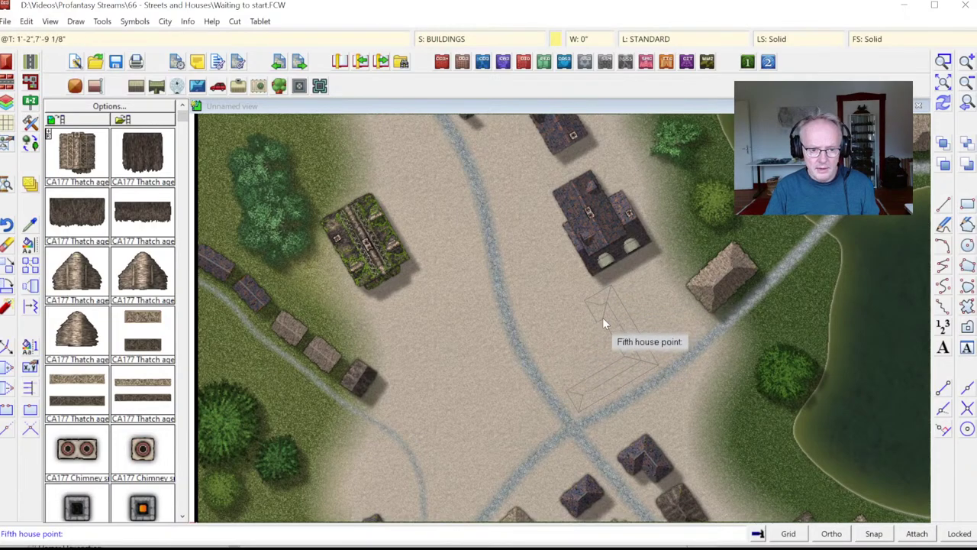
left_click(571, 341)
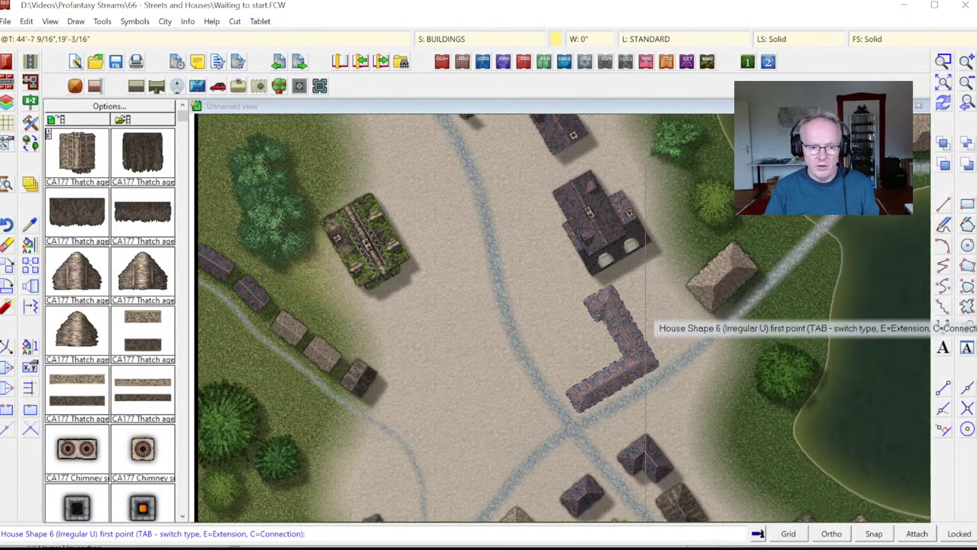
right_click(513, 325)
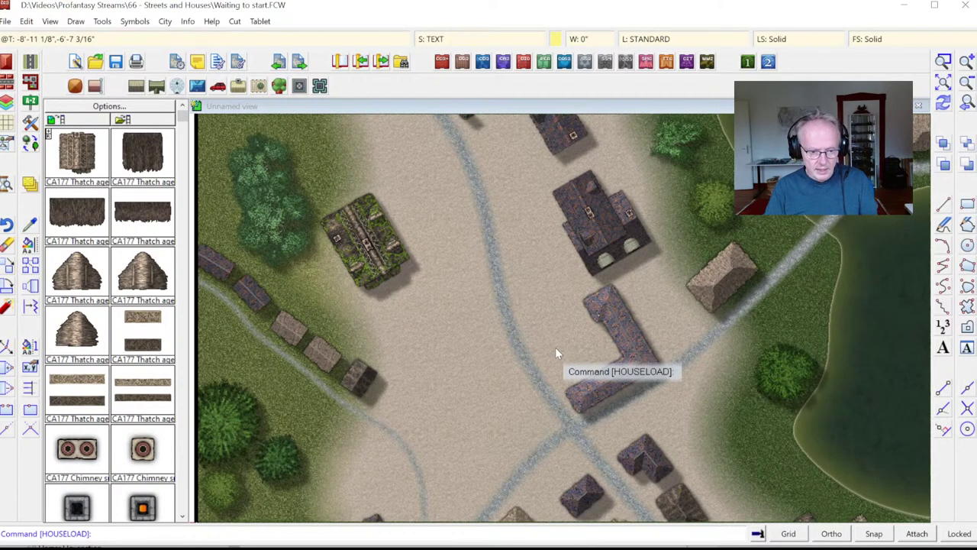
Undo the first house, redraw the U-shaped house with five new points, and reopen the Insert building options.
key("ctrl+z")
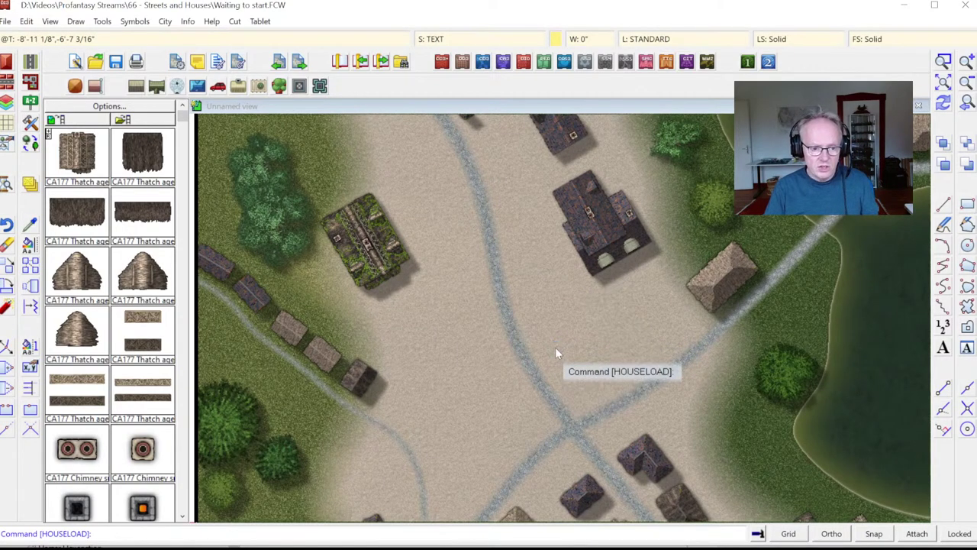
left_click(9, 61)
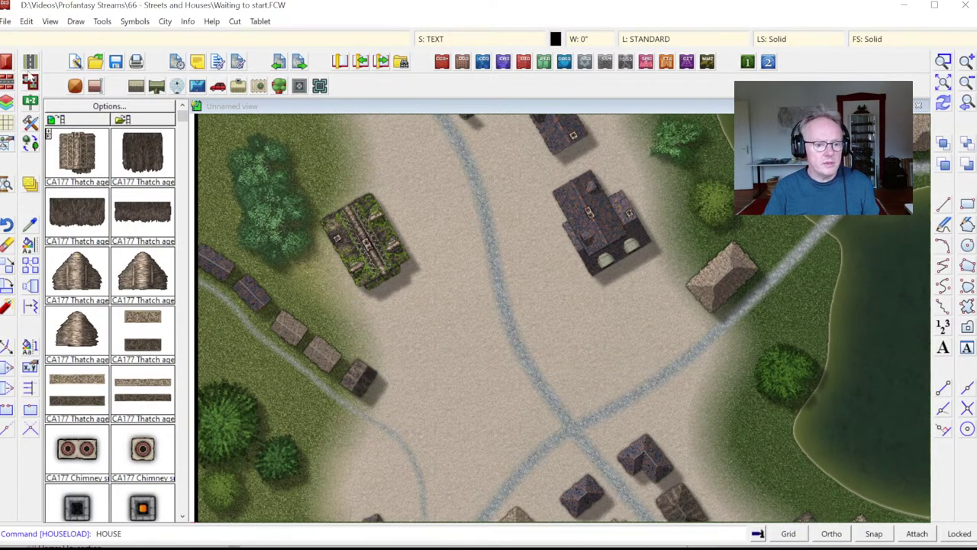
left_click(663, 344)
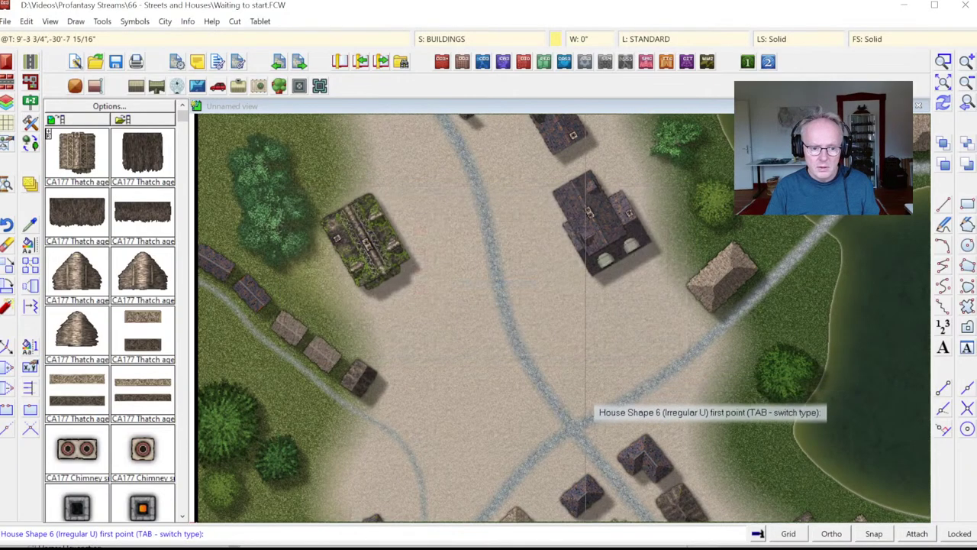
left_click(577, 417)
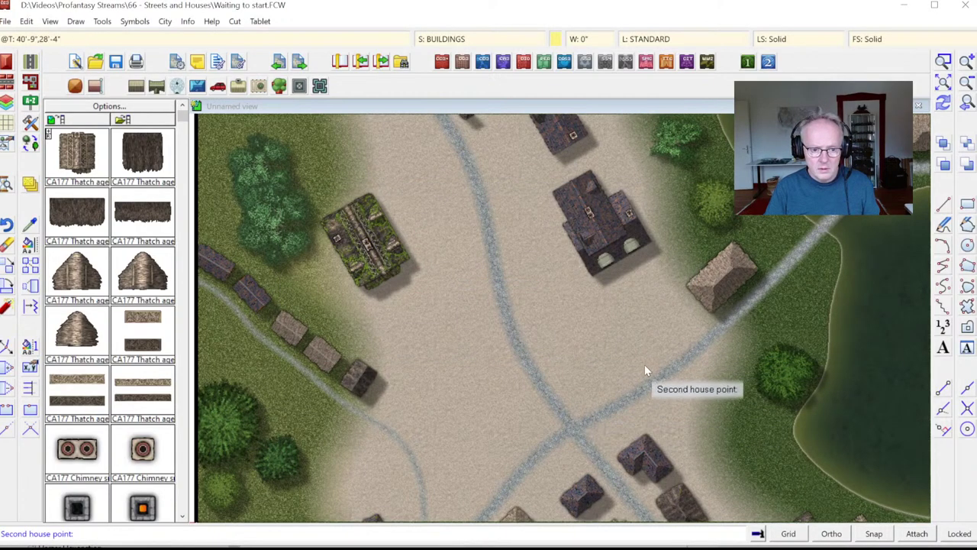
left_click(665, 356)
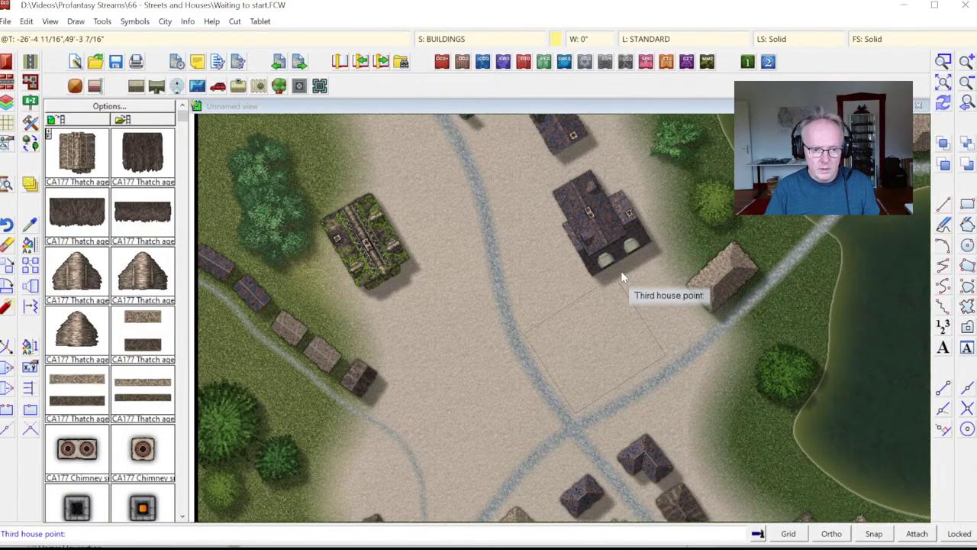
left_click(621, 283)
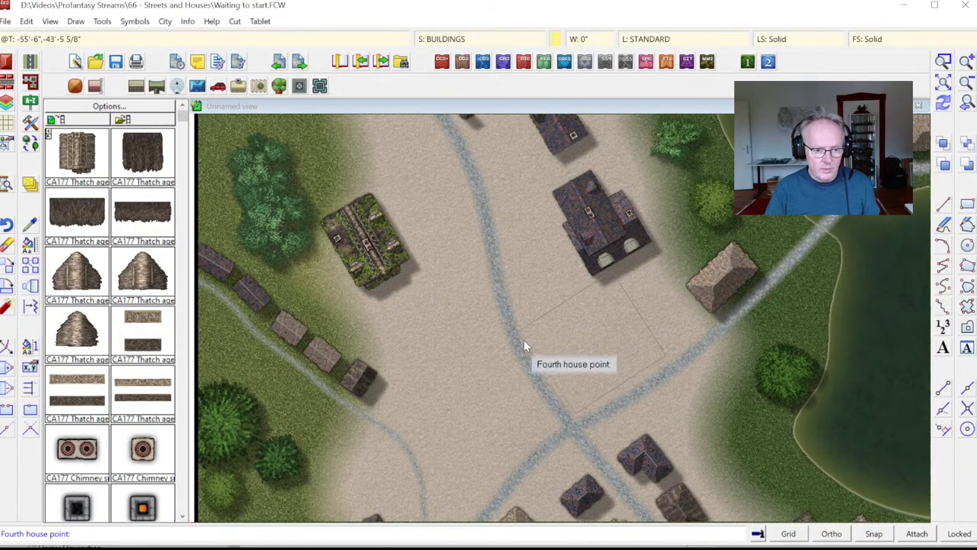
left_click(526, 345)
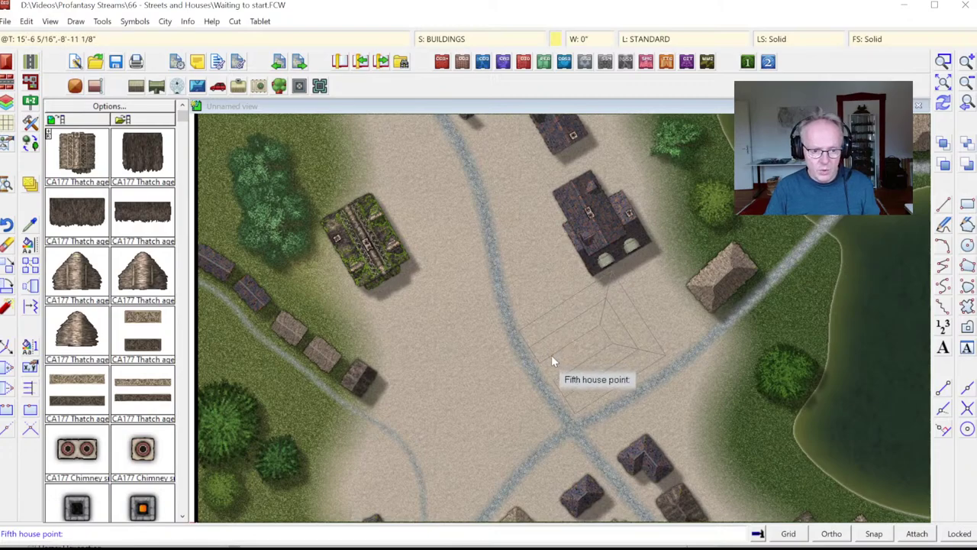
left_click(552, 357)
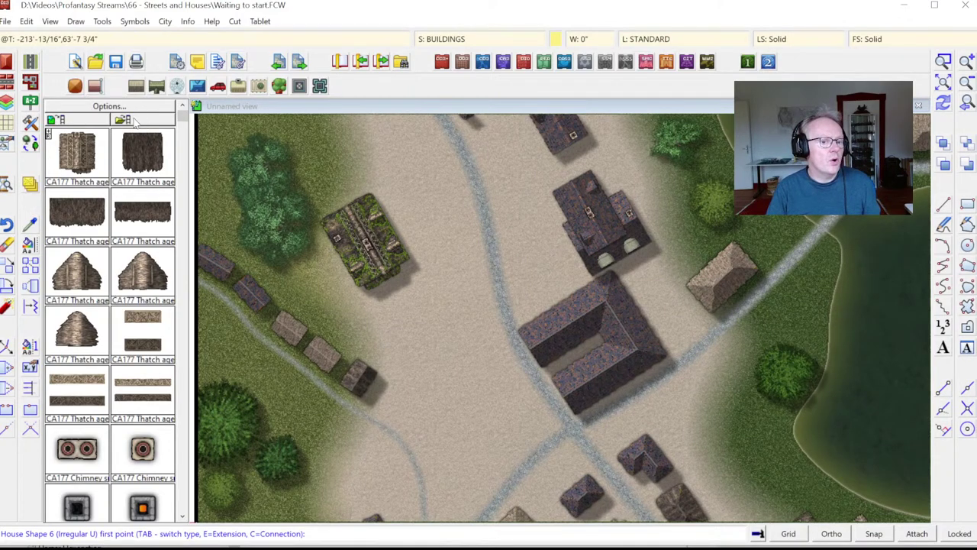
left_click(6, 62)
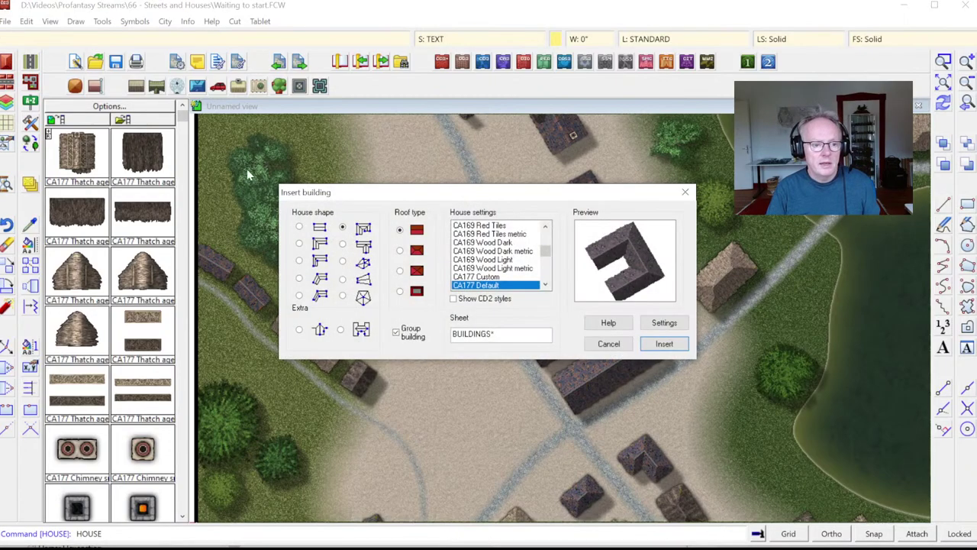
Add an Extra extension wing to the U-shaped house, setting its edge, end point and default width.
left_click(298, 330)
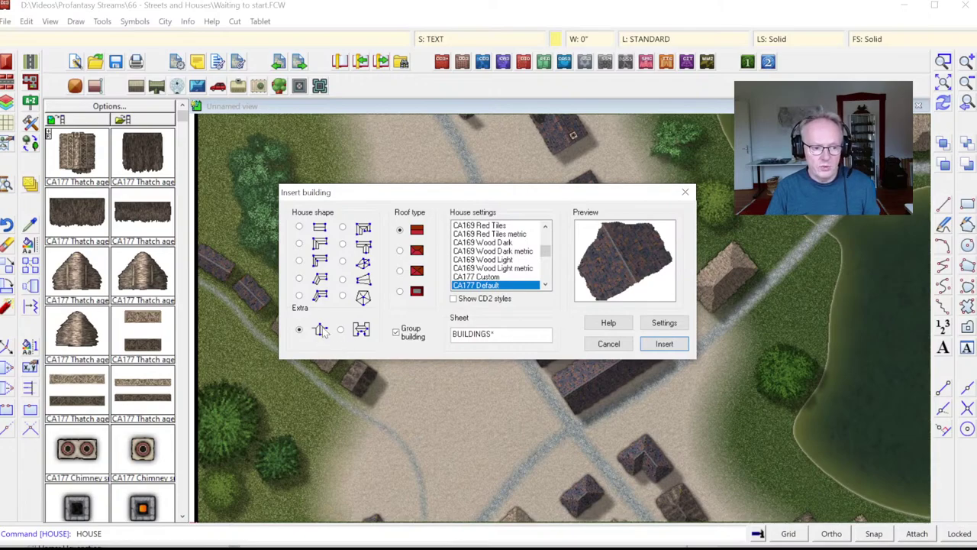
left_click(661, 344)
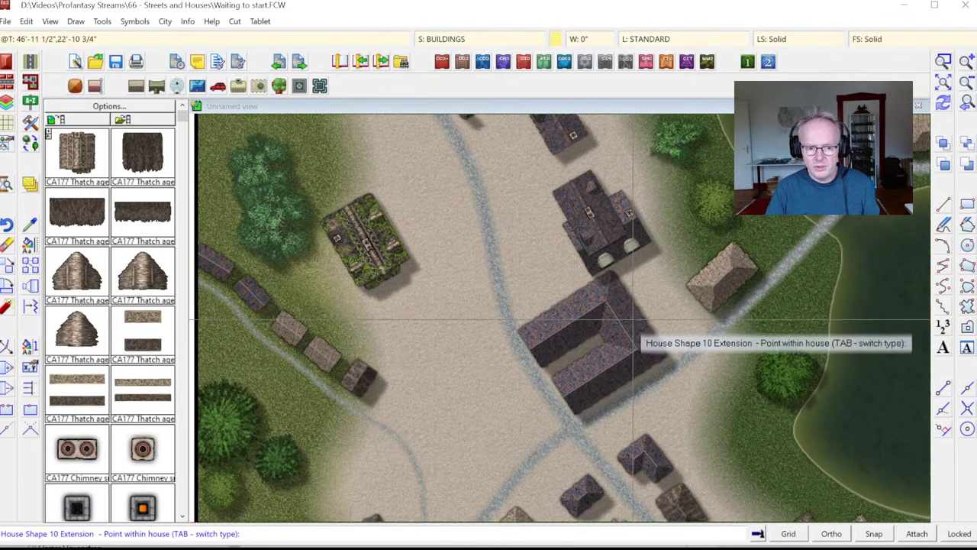
left_click(627, 322)
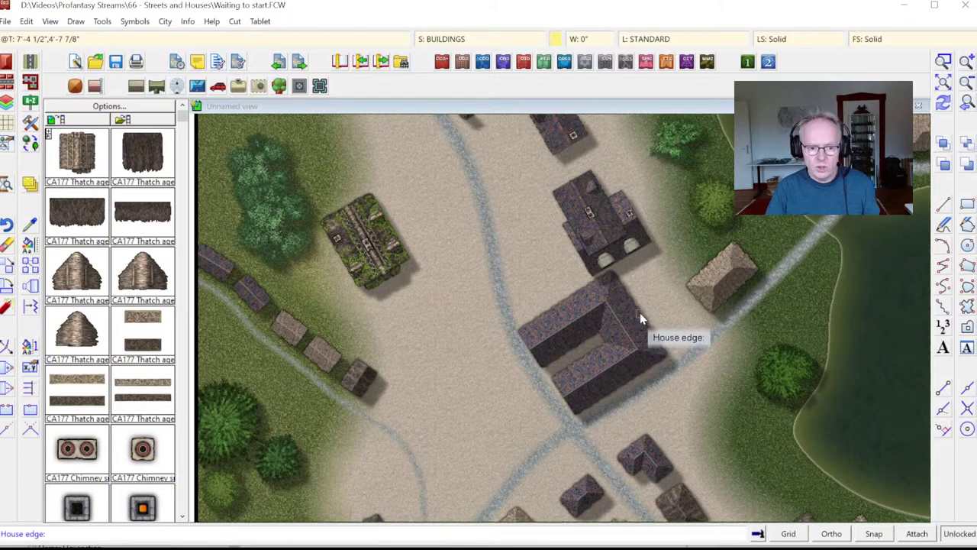
left_click(644, 310)
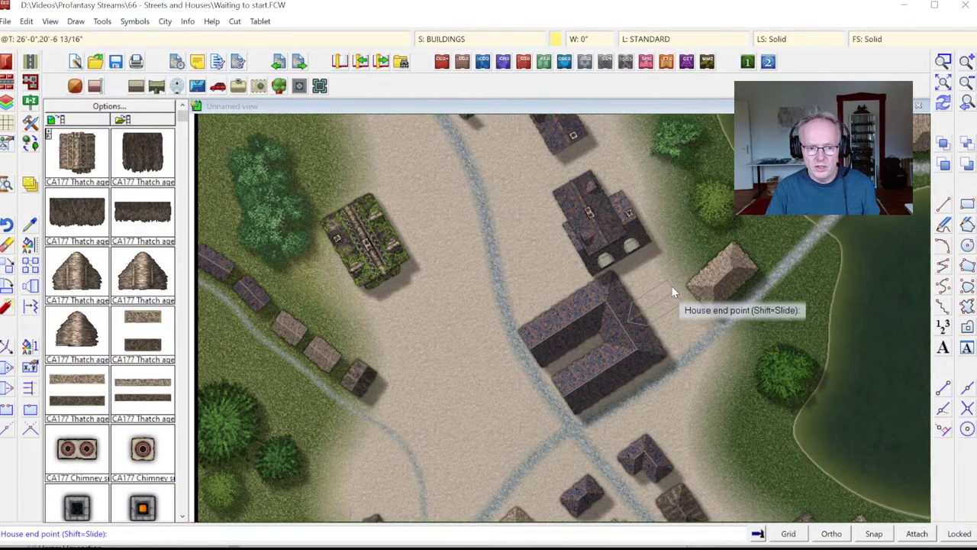
left_click(670, 285)
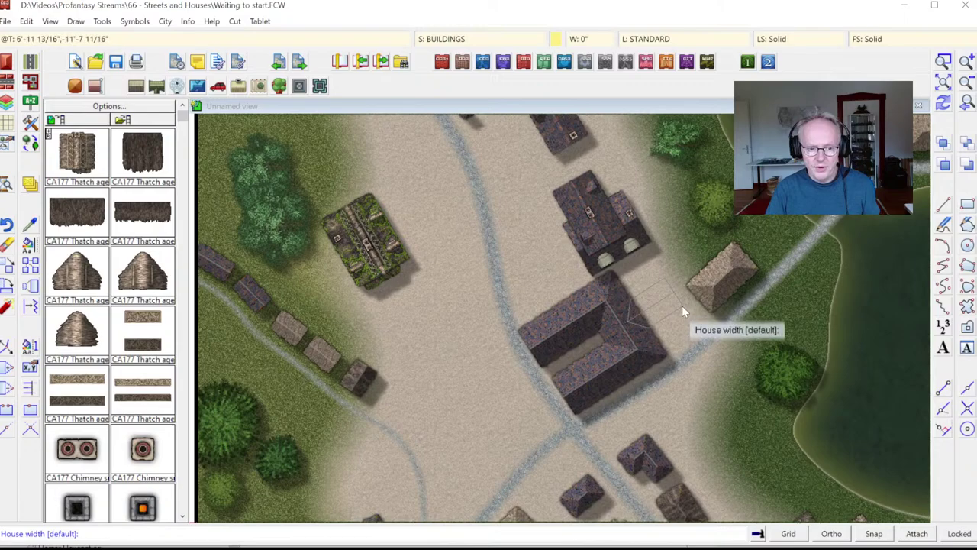
left_click(682, 307)
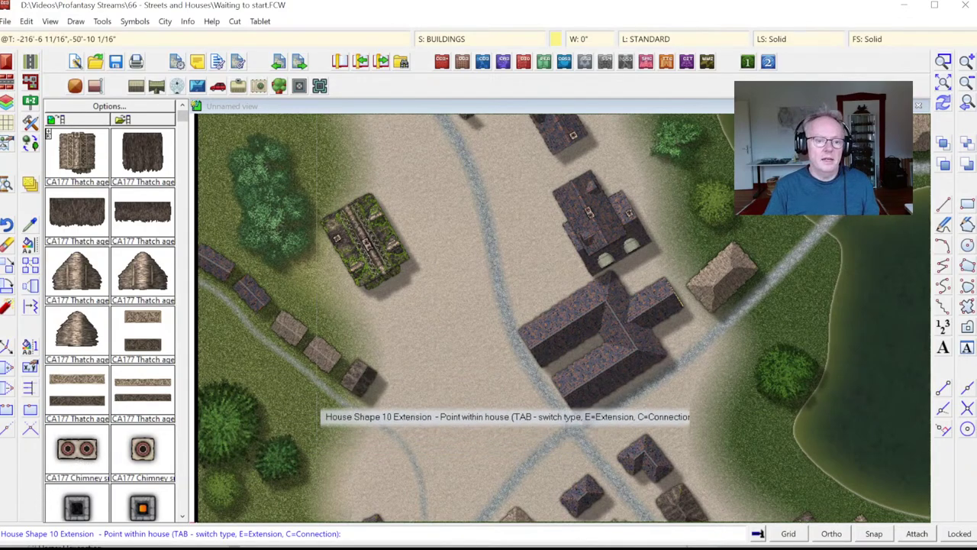
key("Escape")
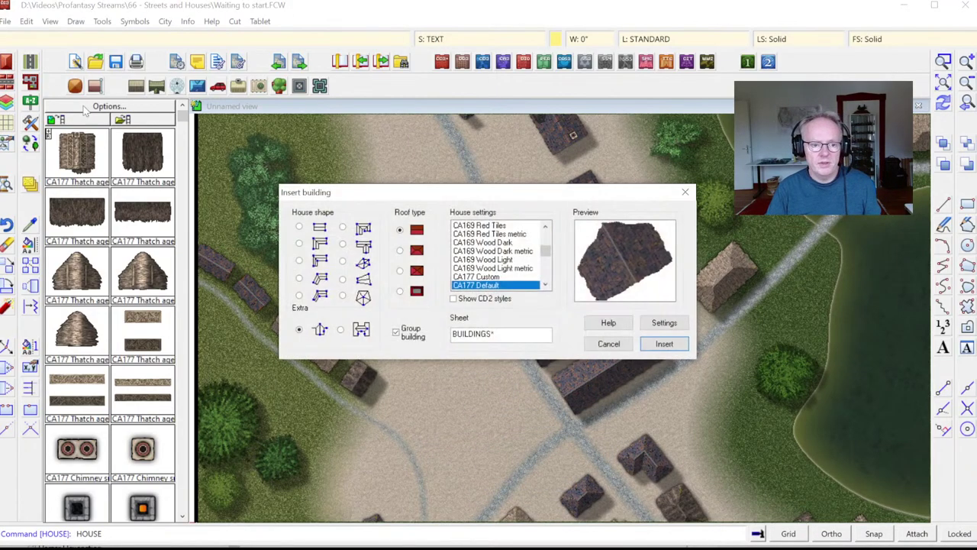
Place a three-point rectangular slate-roofed house between the road and the upper house.
left_click(298, 229)
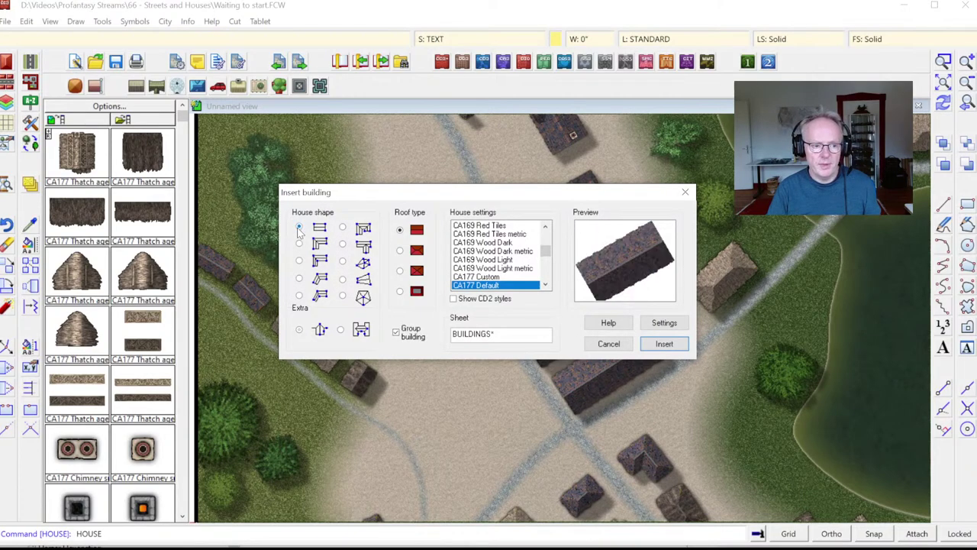
left_click(663, 345)
left_click(512, 295)
left_click(570, 266)
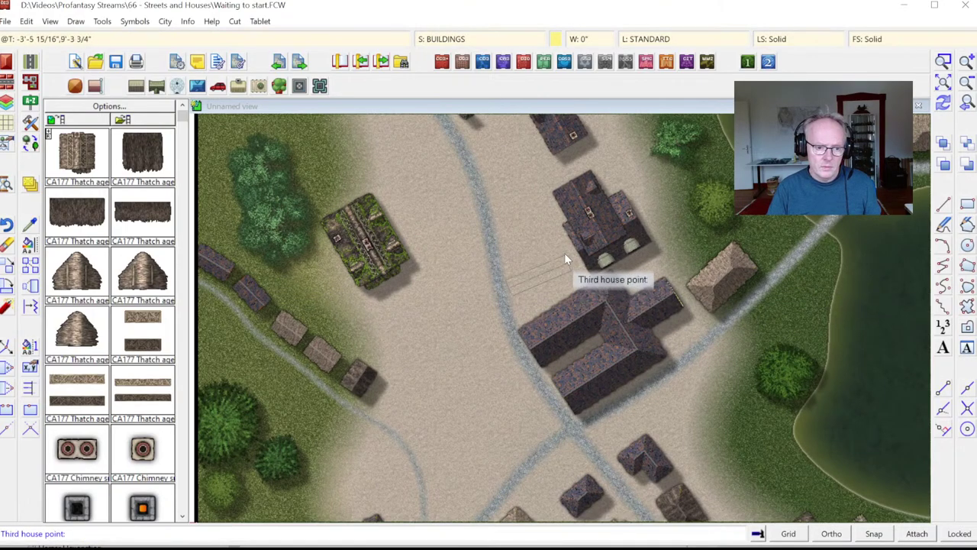
left_click(558, 238)
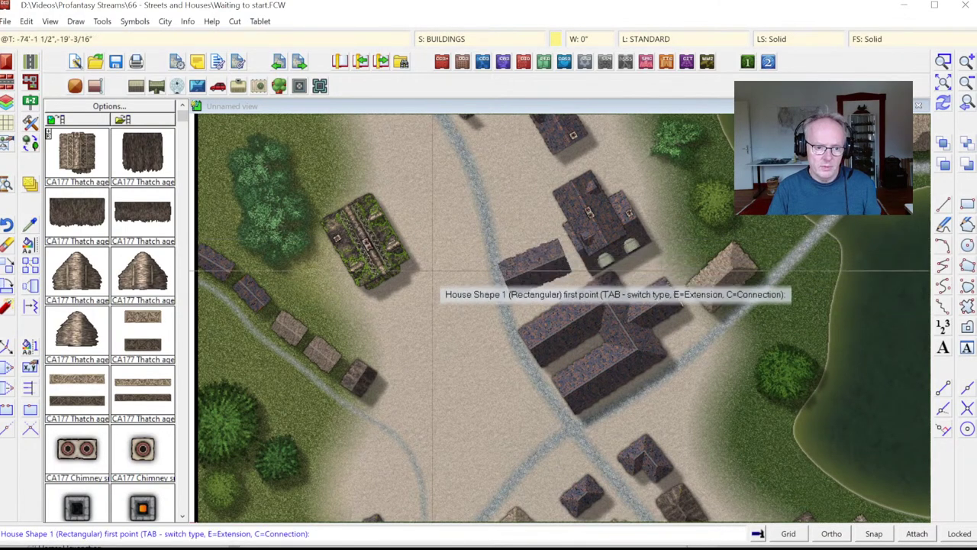
right_click(435, 308)
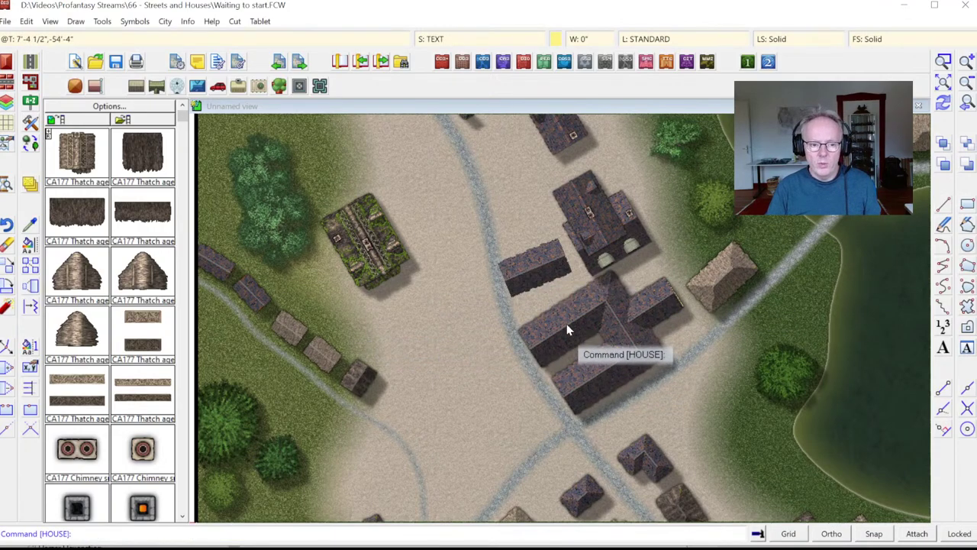
right_click(421, 311)
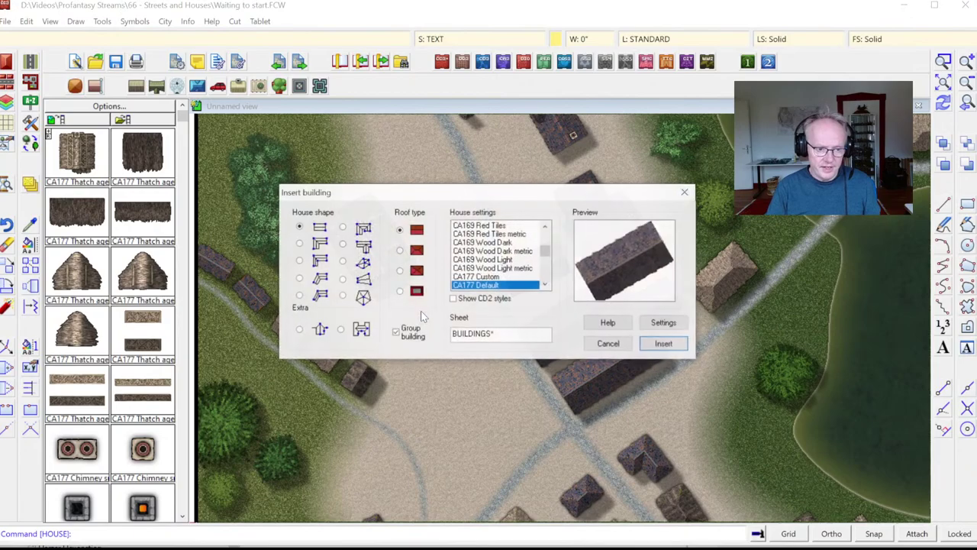
Join the small rectangular house to the U-shaped house with an Extra connection wing at default width.
left_click(341, 330)
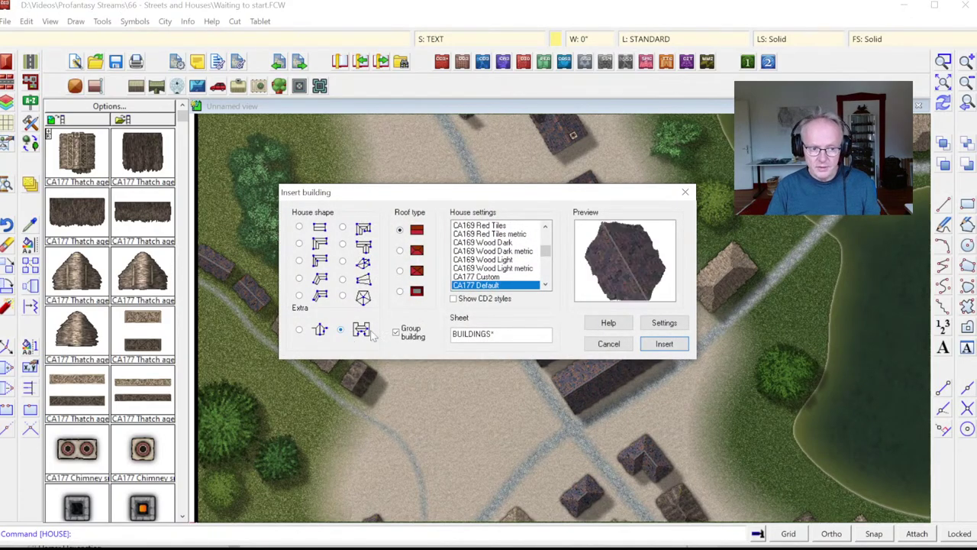
left_click(669, 345)
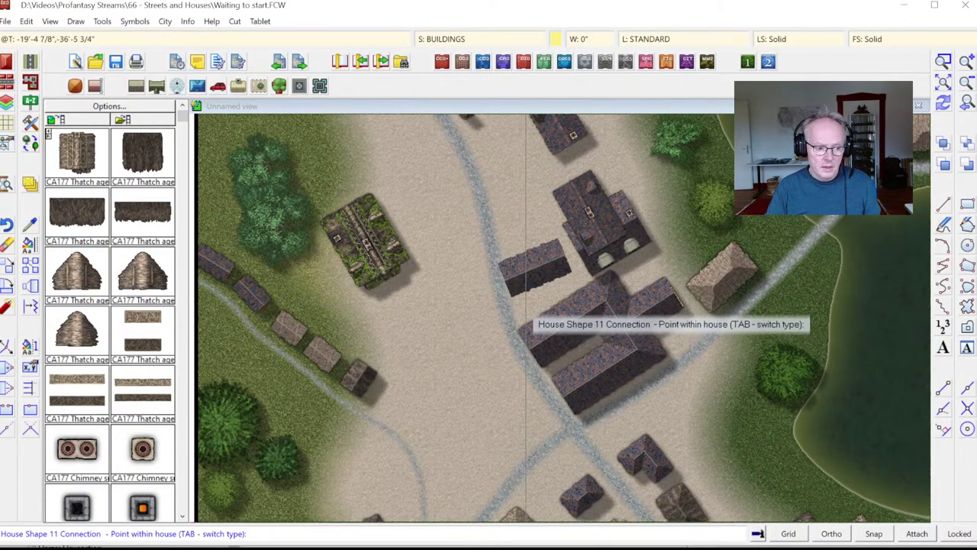
left_click(546, 304)
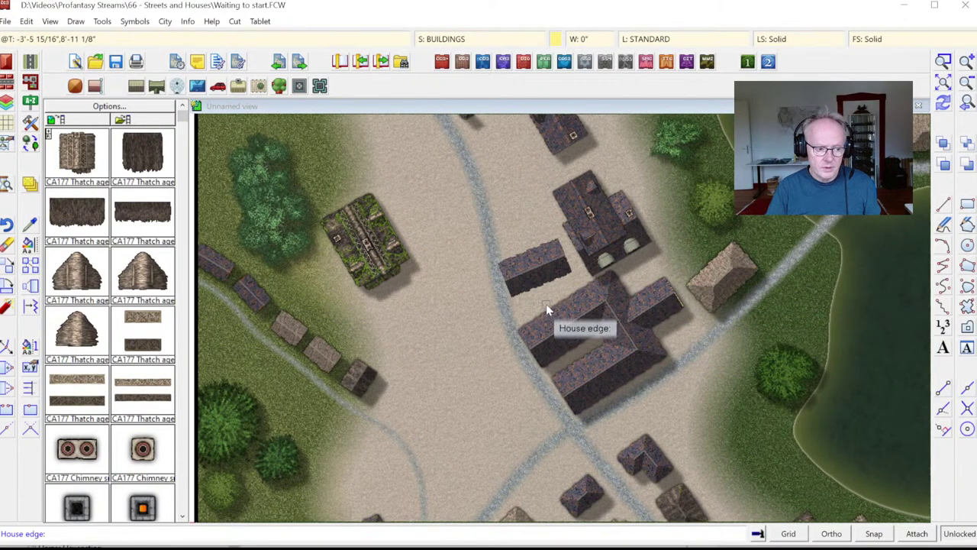
left_click(547, 303)
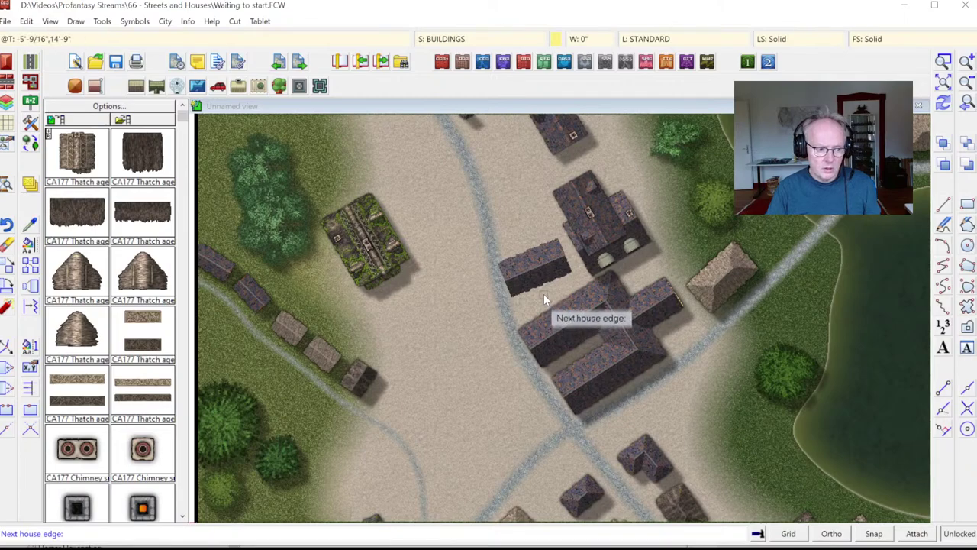
left_click(545, 288)
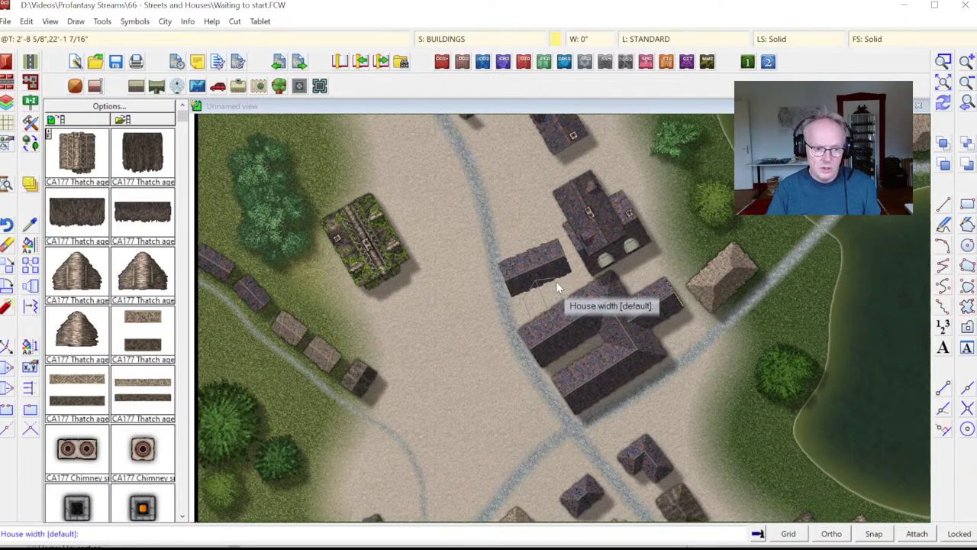
right_click(558, 282)
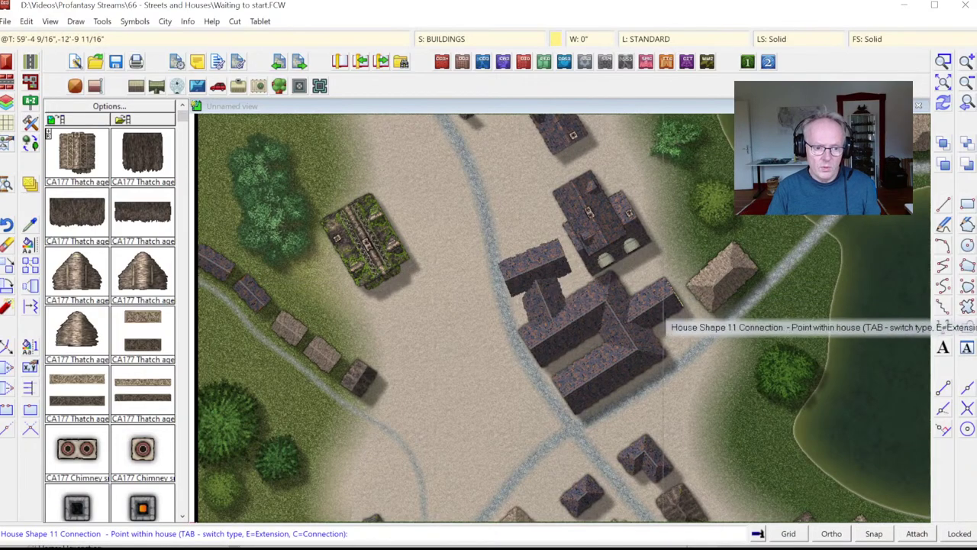
right_click(653, 304)
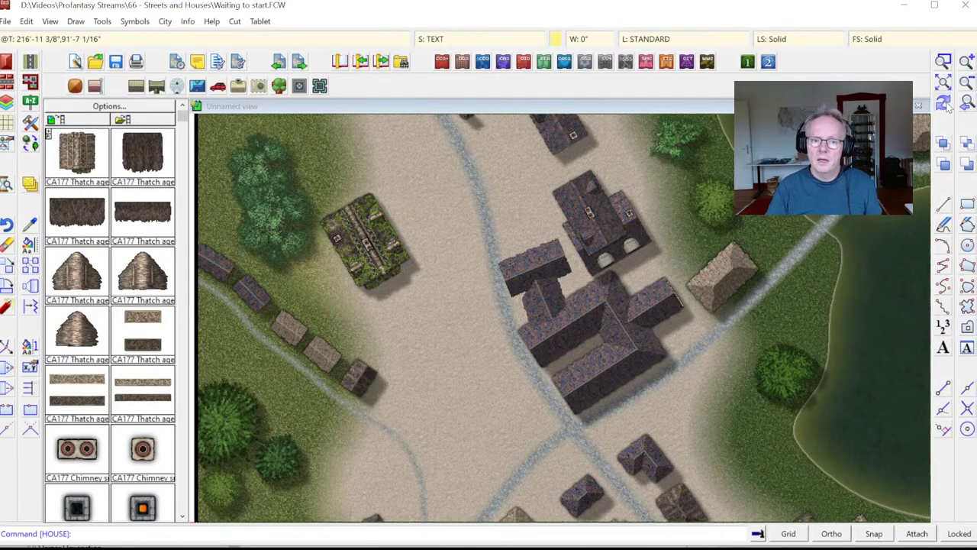
Nudge the roof piece slightly with MOVE so the houses sit snugly against the connecting wing.
left_click(943, 63)
left_click(469, 224)
left_click(583, 328)
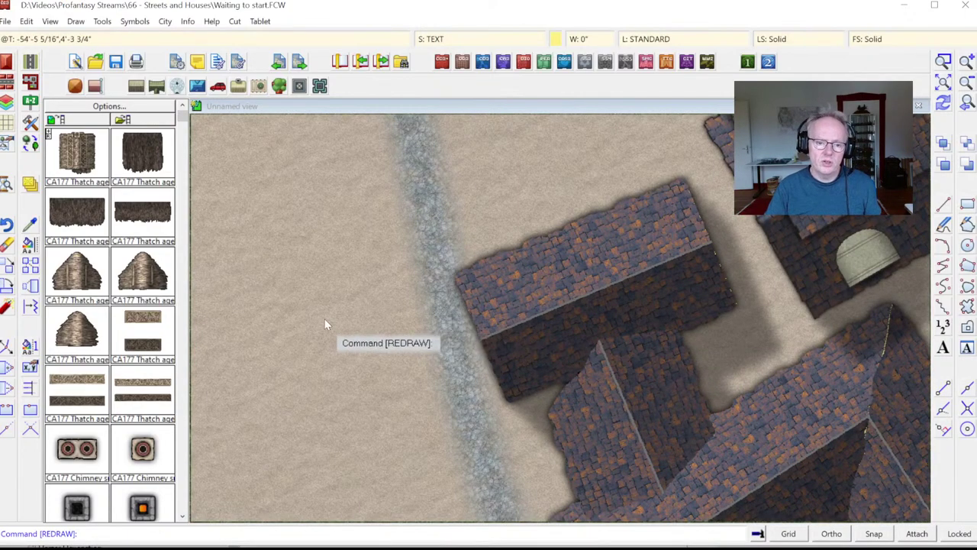
type("move")
key("Return")
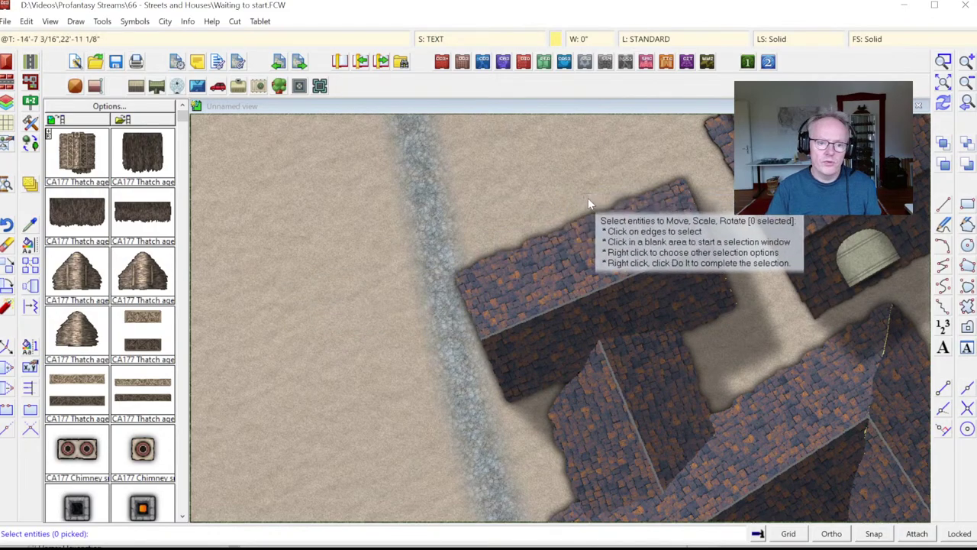
left_click(598, 217)
right_click(648, 224)
left_click(649, 201)
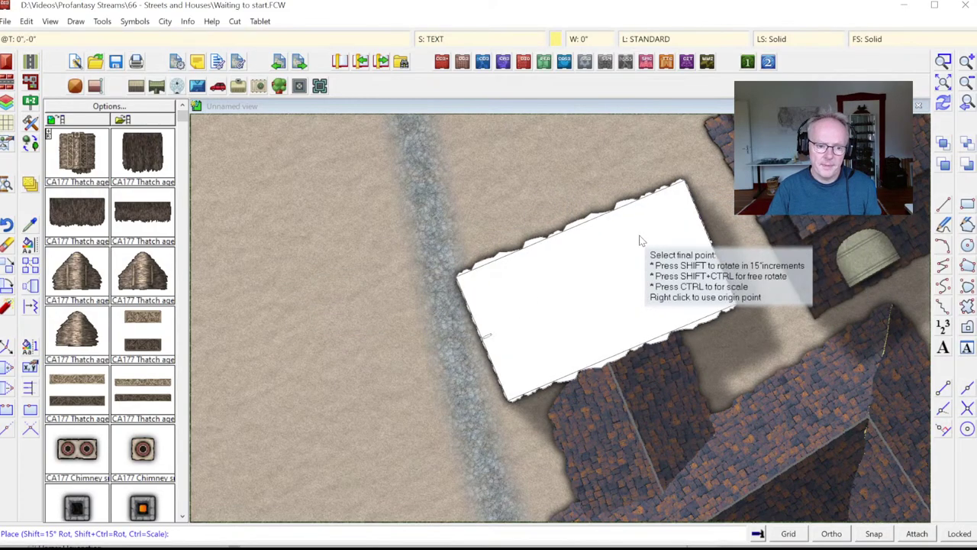
left_click(637, 236)
left_click(644, 257)
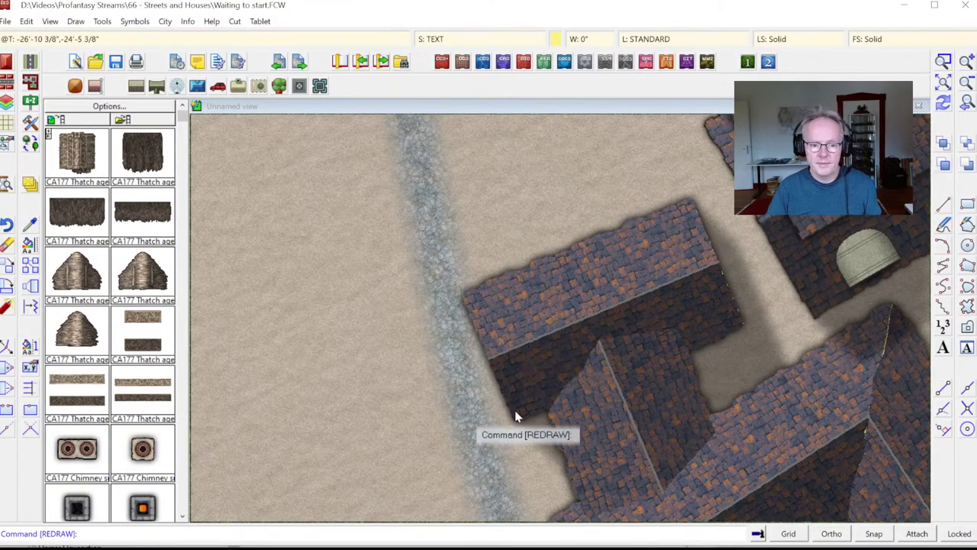
left_click(965, 105)
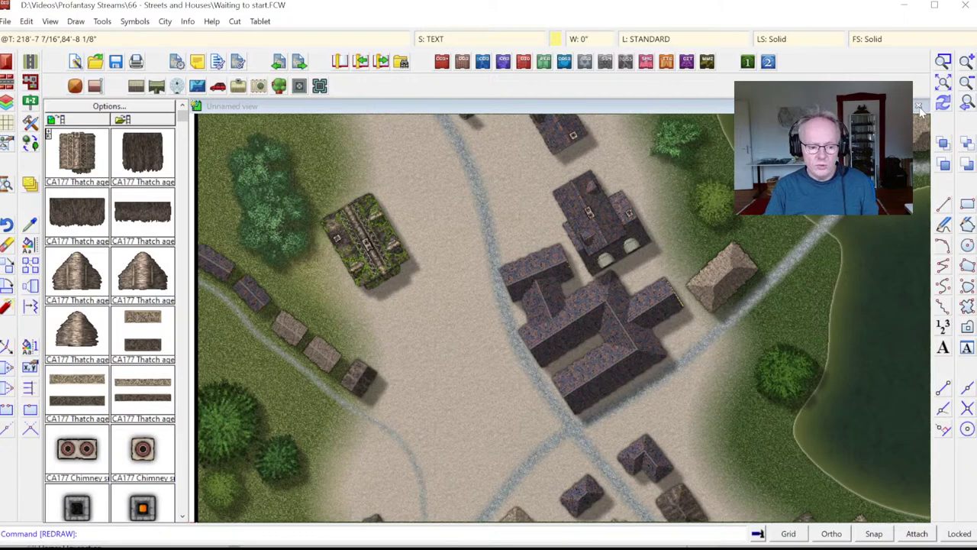
Pick a tall CA177 Tile aged roof symbol near the joined houses, then reopen the building options.
left_click(947, 64)
left_click(456, 225)
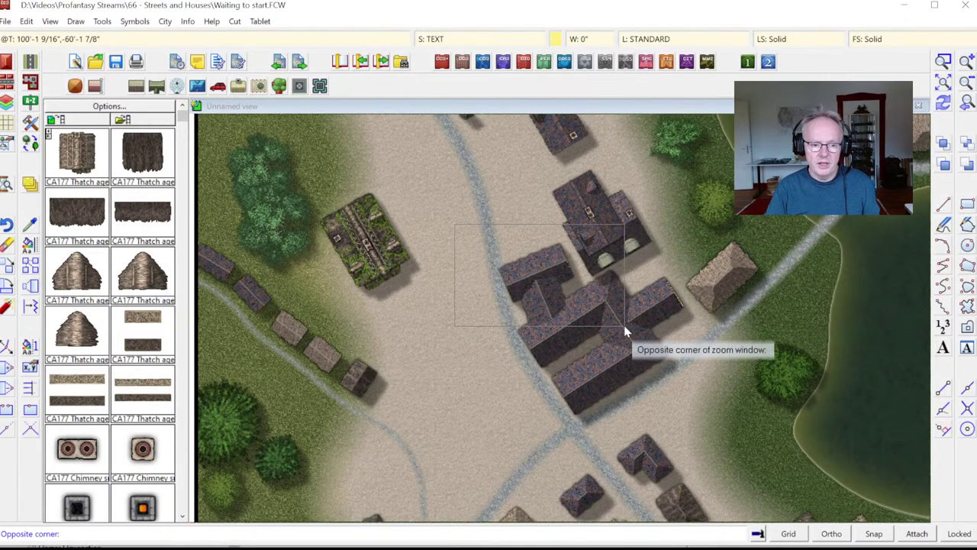
left_click(620, 329)
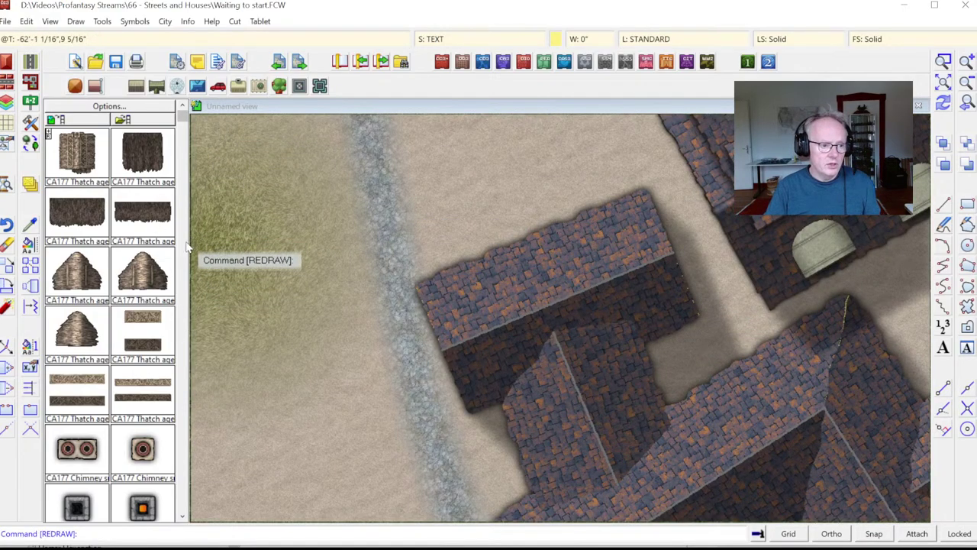
scroll(185, 252, "down", 5)
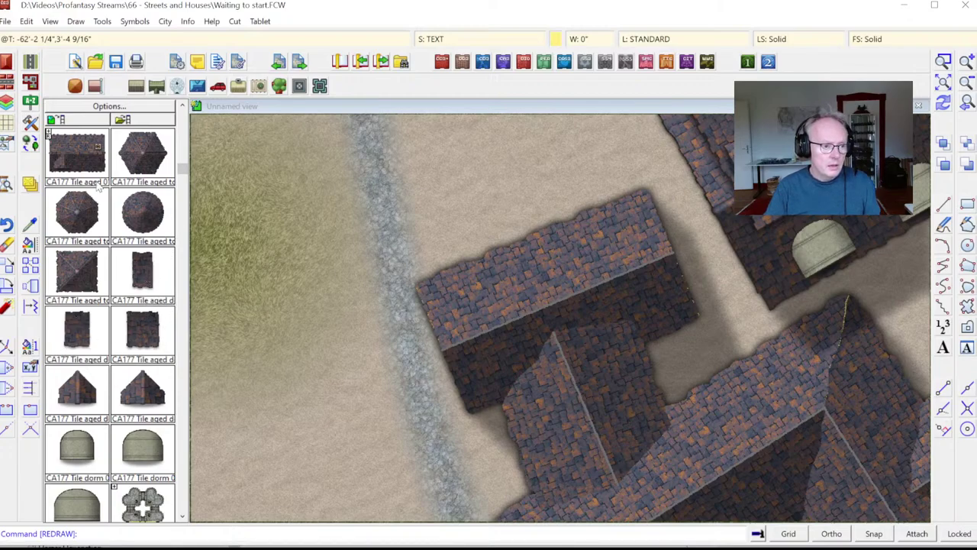
left_click(146, 283)
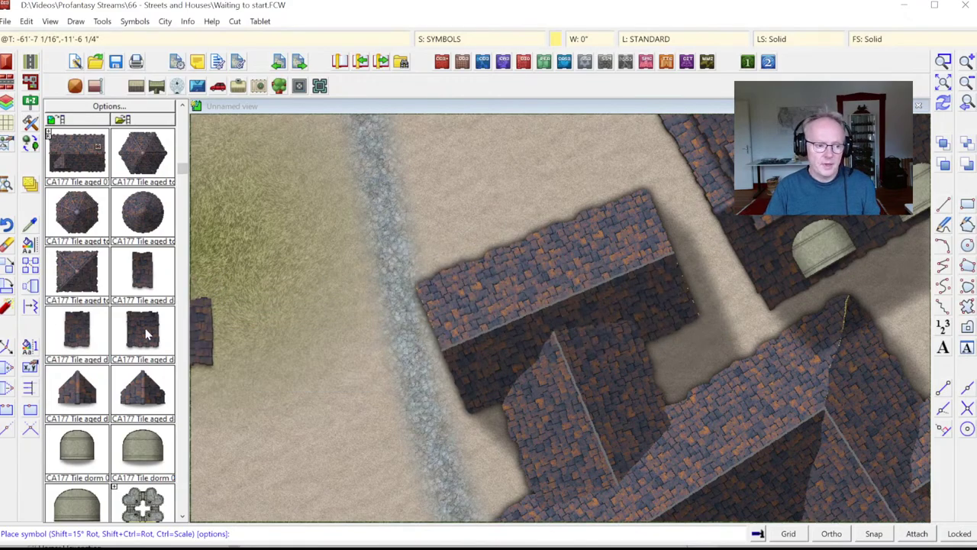
key("shift")
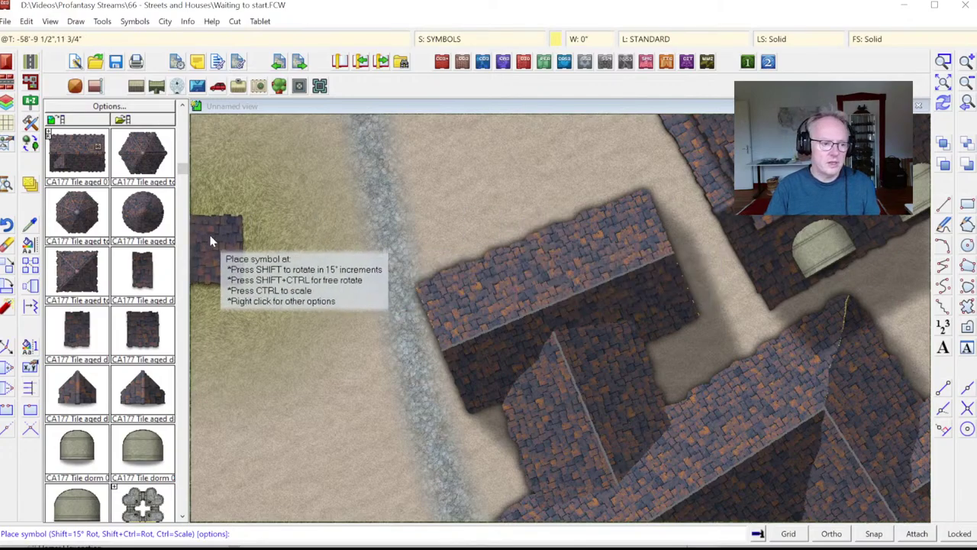
left_click(7, 62)
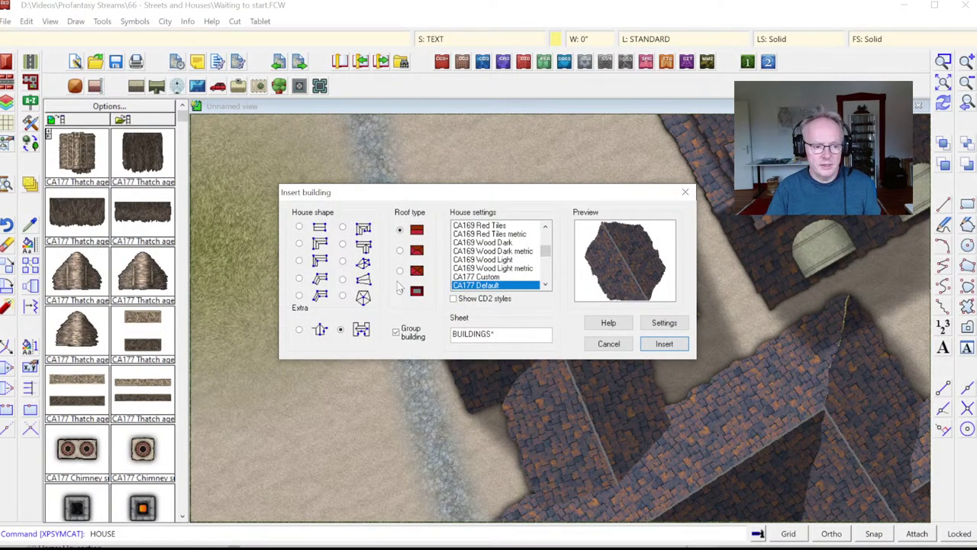
Add a four-cornered House Shape 9 house at the top of the roof cluster.
left_click(342, 279)
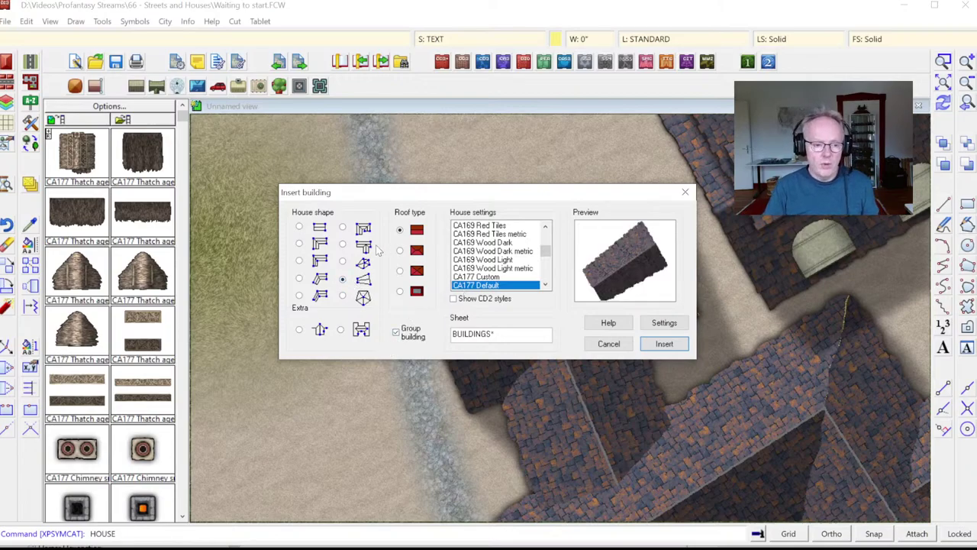
left_click(664, 345)
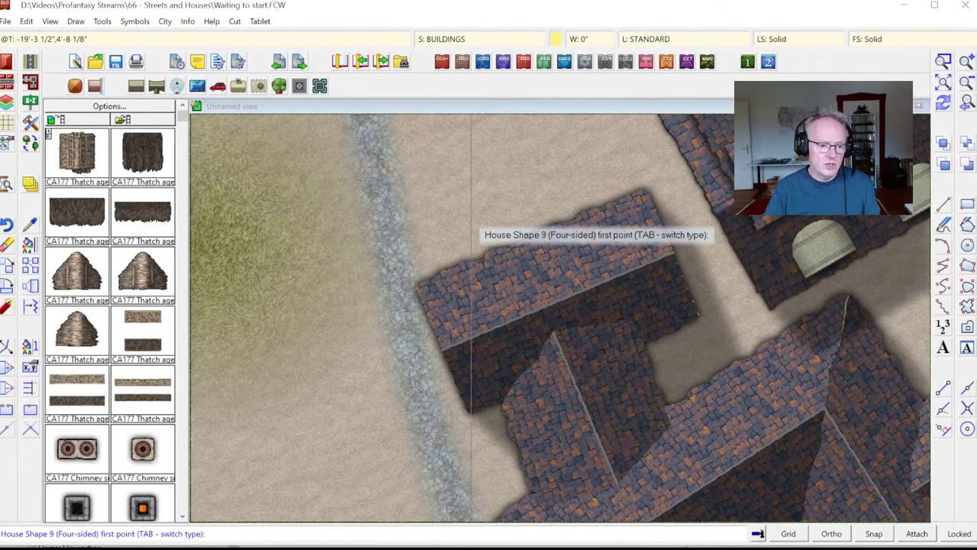
left_click(454, 212)
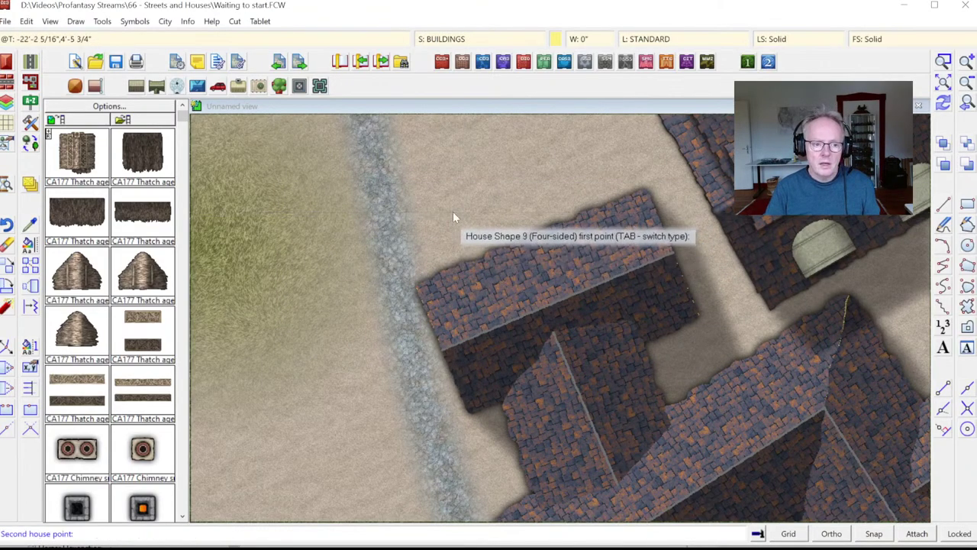
left_click(558, 169)
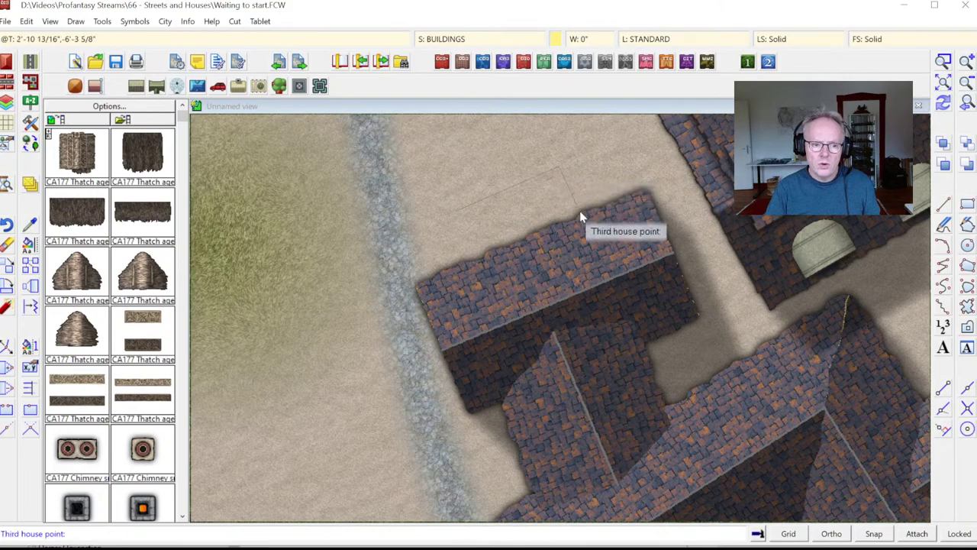
left_click(603, 256)
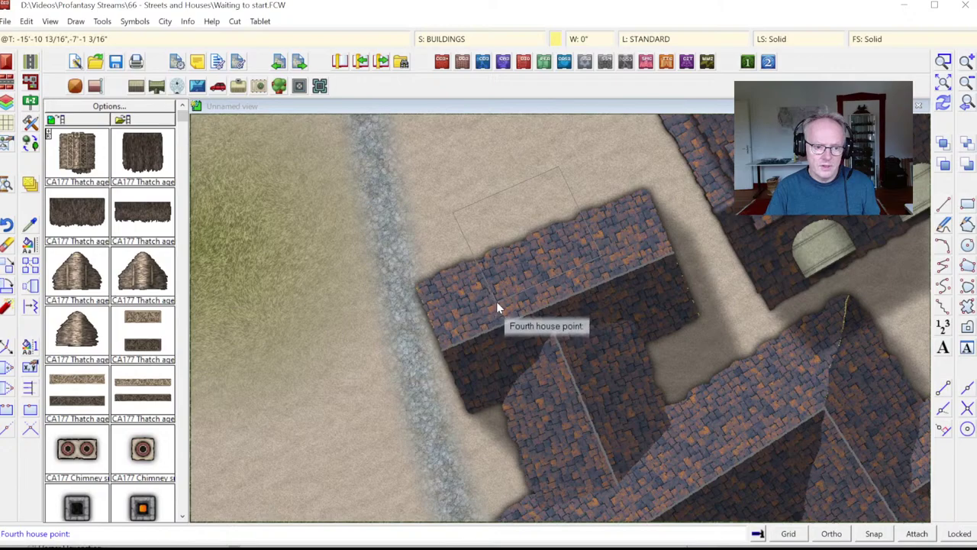
left_click(497, 302)
right_click(497, 302)
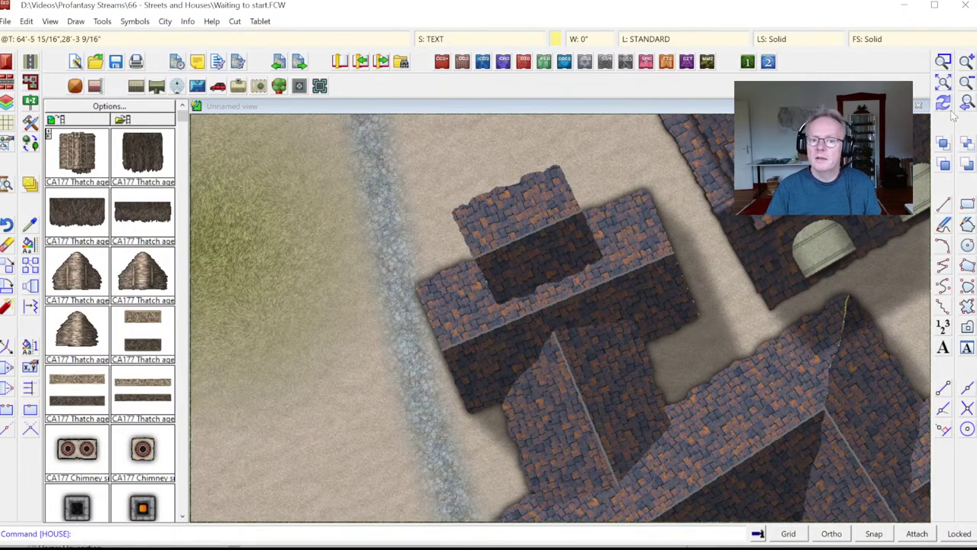
Send the new roof behind the neighbouring roofs and nudge it slightly into place.
left_click(968, 145)
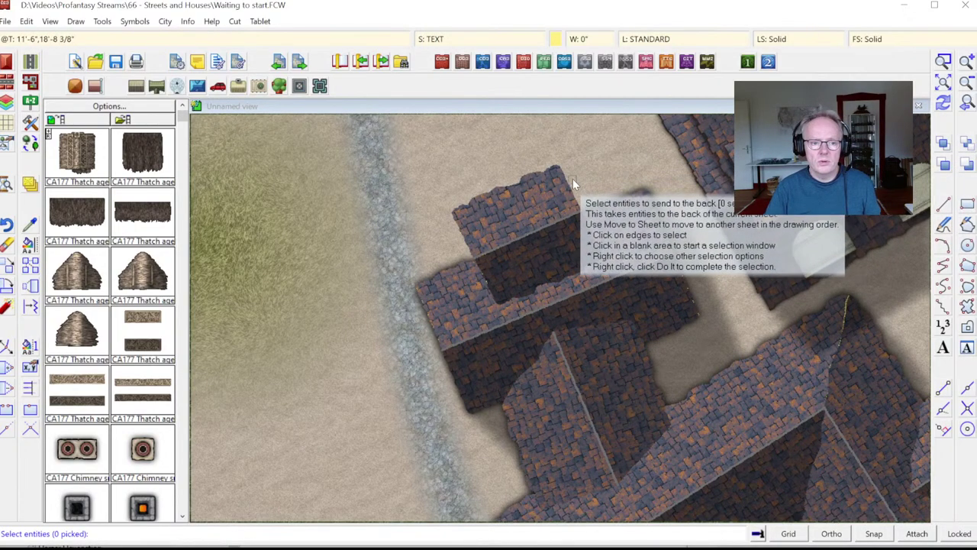
left_click(570, 180)
right_click(635, 148)
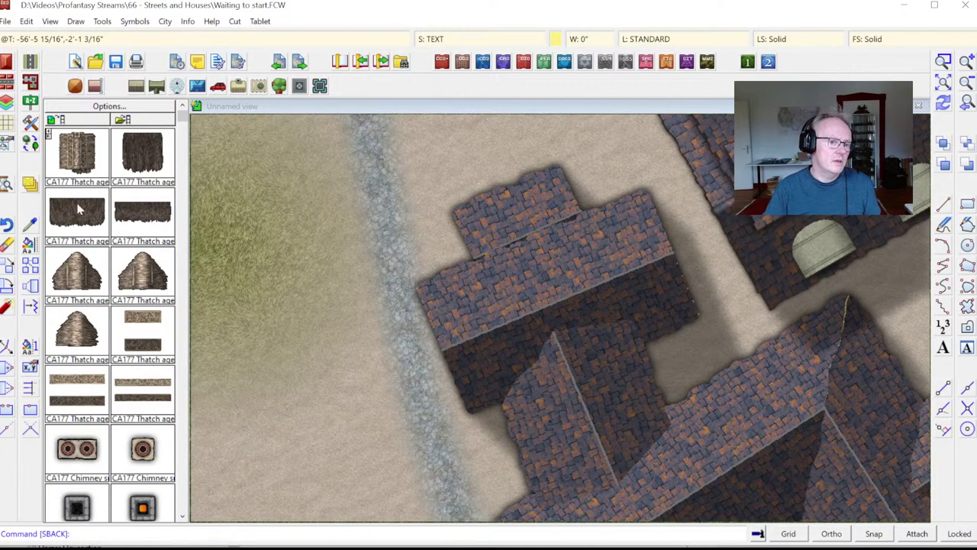
left_click(7, 269)
left_click(522, 189)
right_click(529, 191)
left_click(529, 191)
left_click(535, 189)
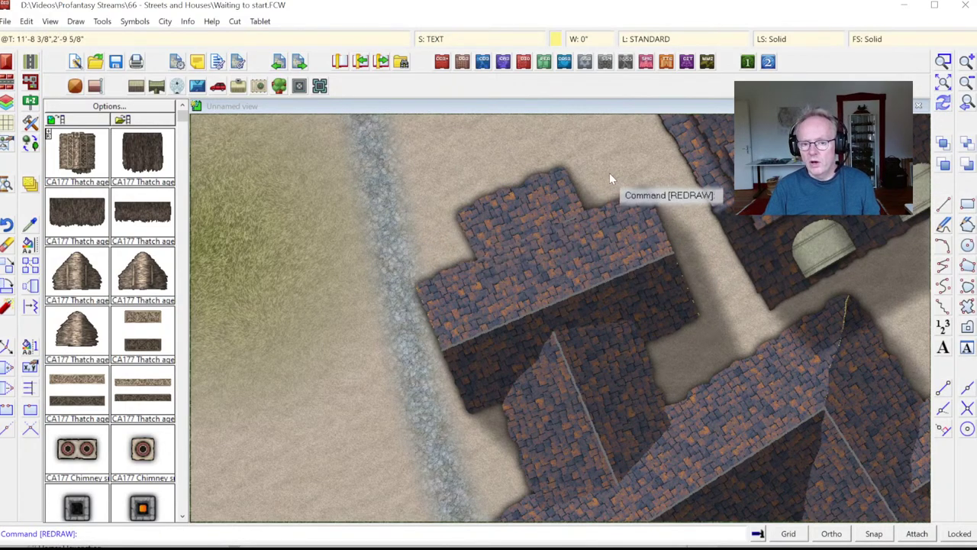
left_click(965, 102)
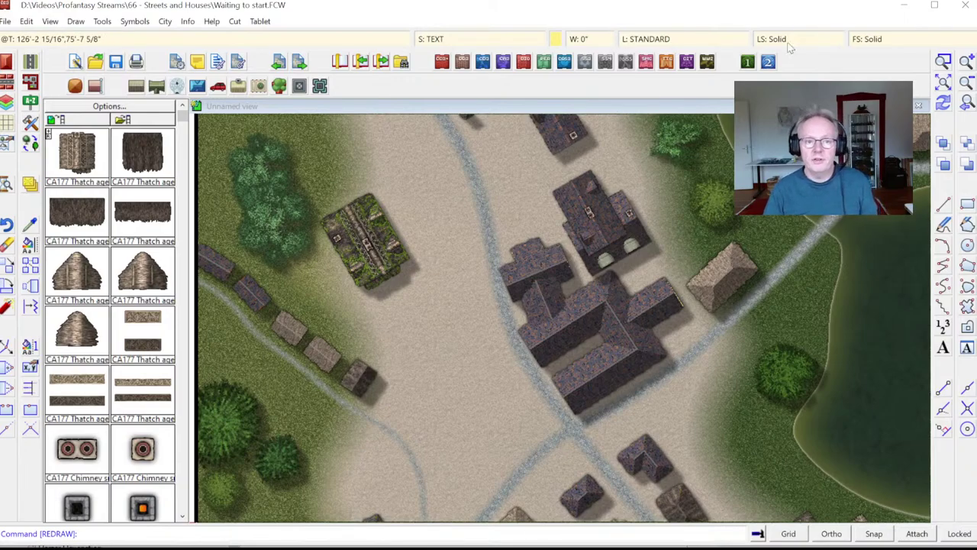
Check the house-style settings in the building options and reselect the CA177 Custom style.
left_click(6, 63)
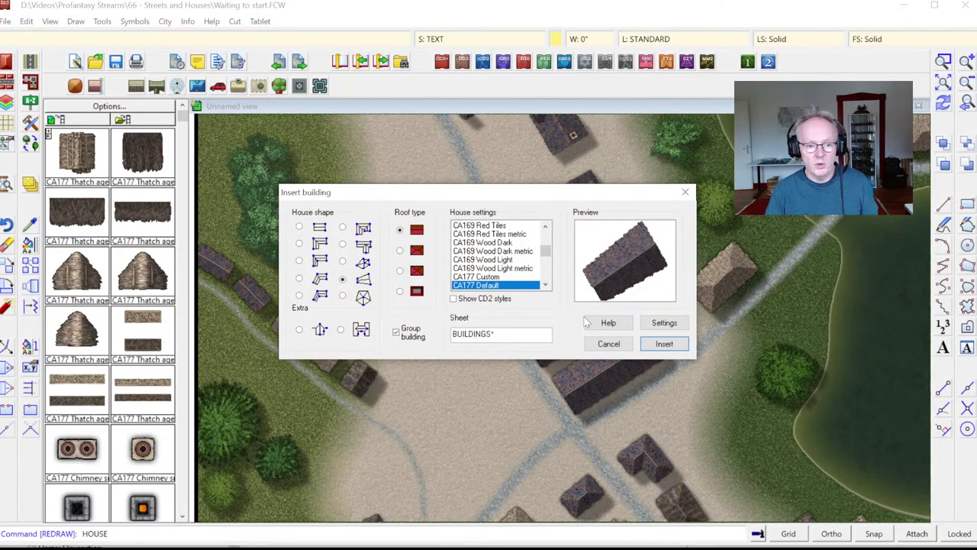
left_click(665, 323)
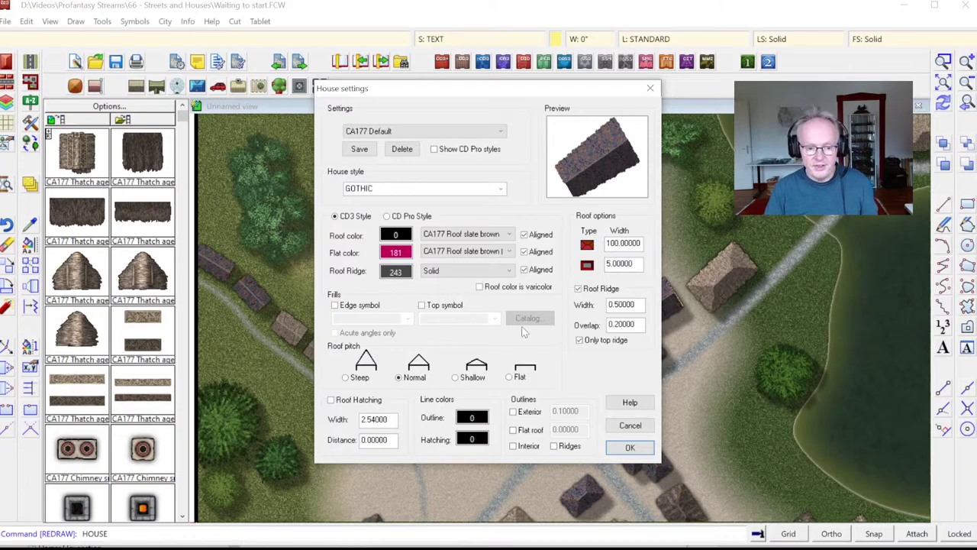
left_click(629, 448)
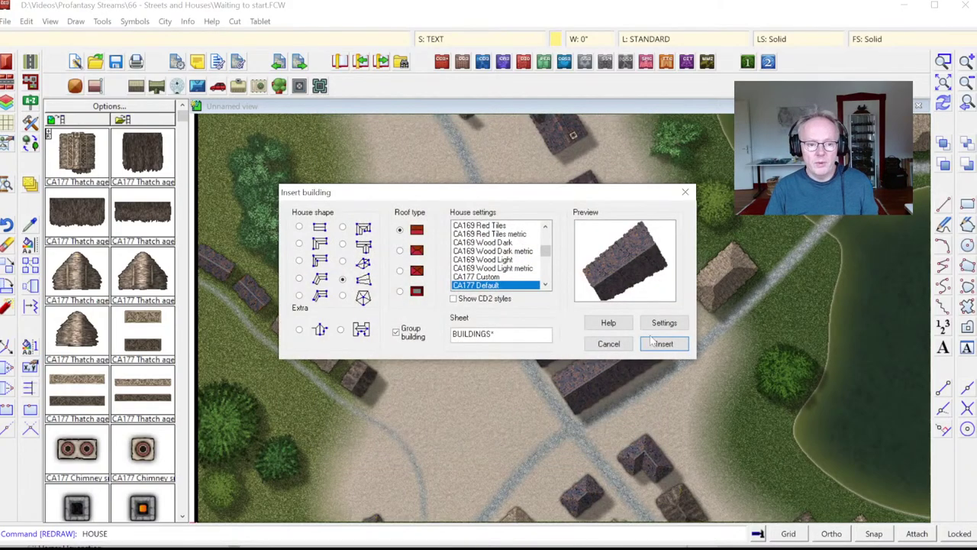
left_click(486, 279)
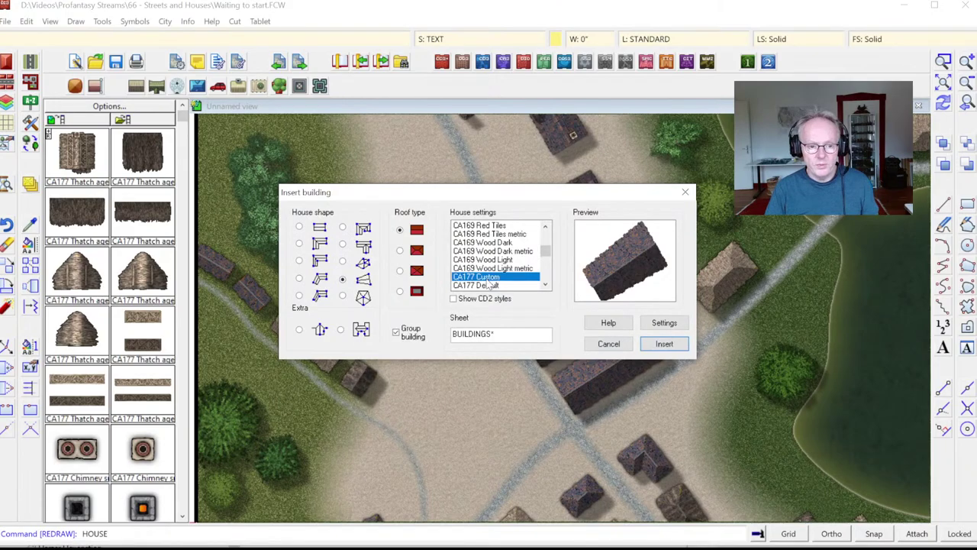
left_click(490, 286)
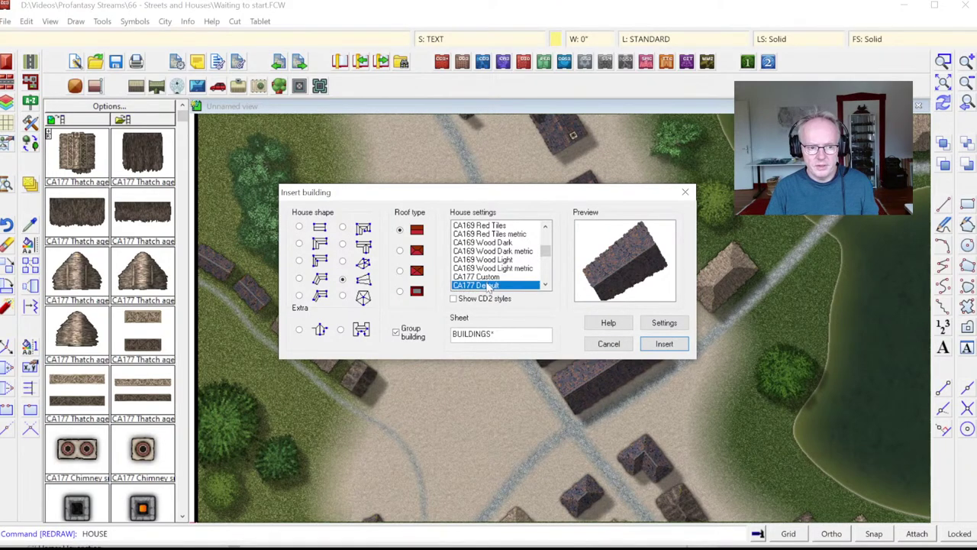
key("Up")
Save CA177 Custom with a Shallow roof pitch and choose the rectangular house shape.
left_click(661, 324)
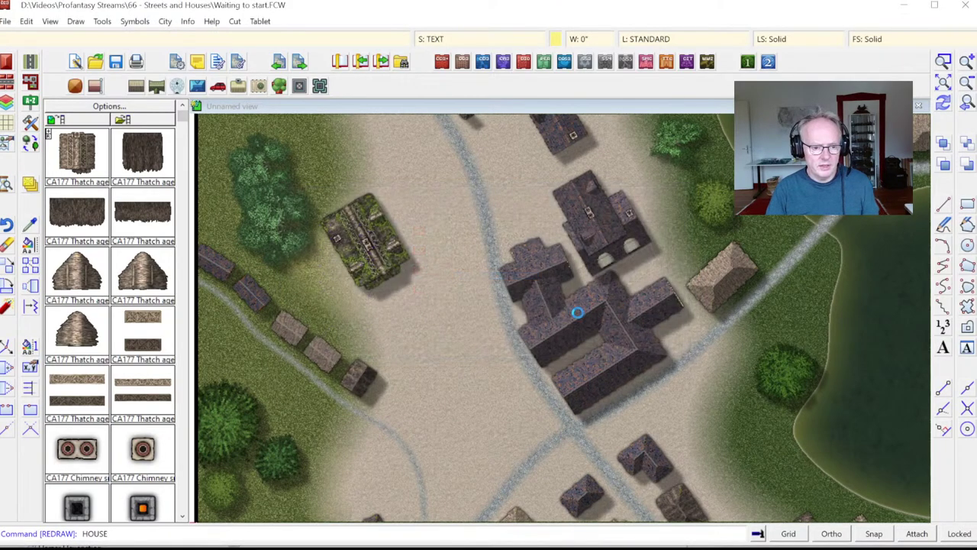
left_click(456, 378)
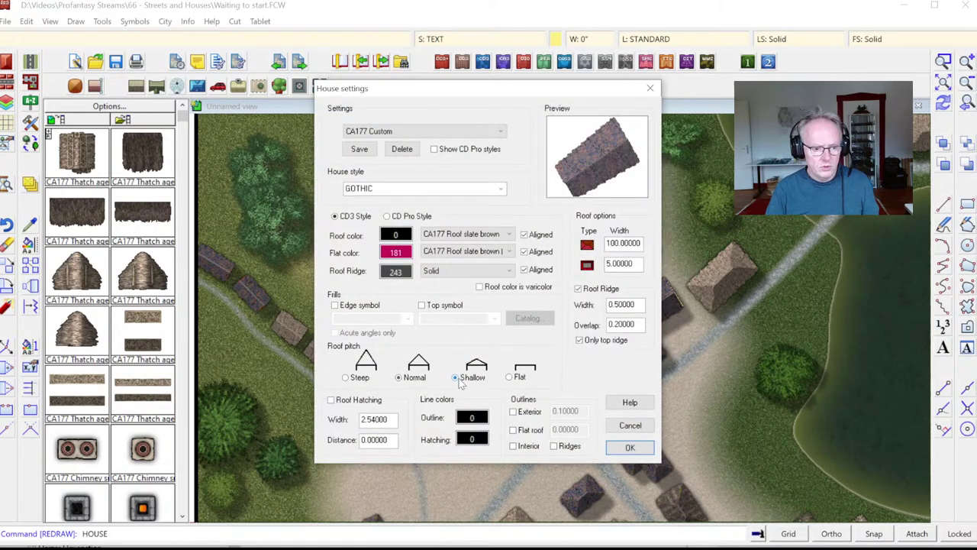
left_click(358, 149)
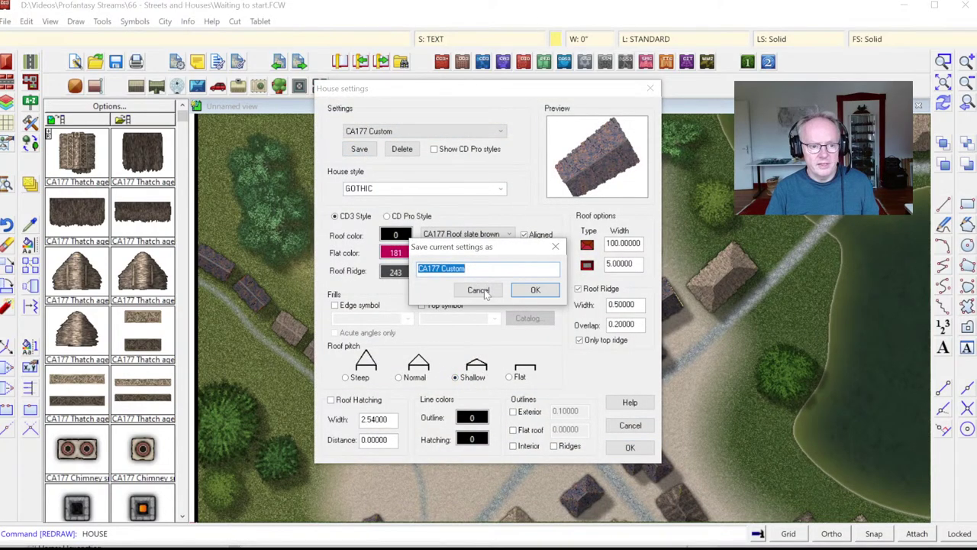
left_click(520, 289)
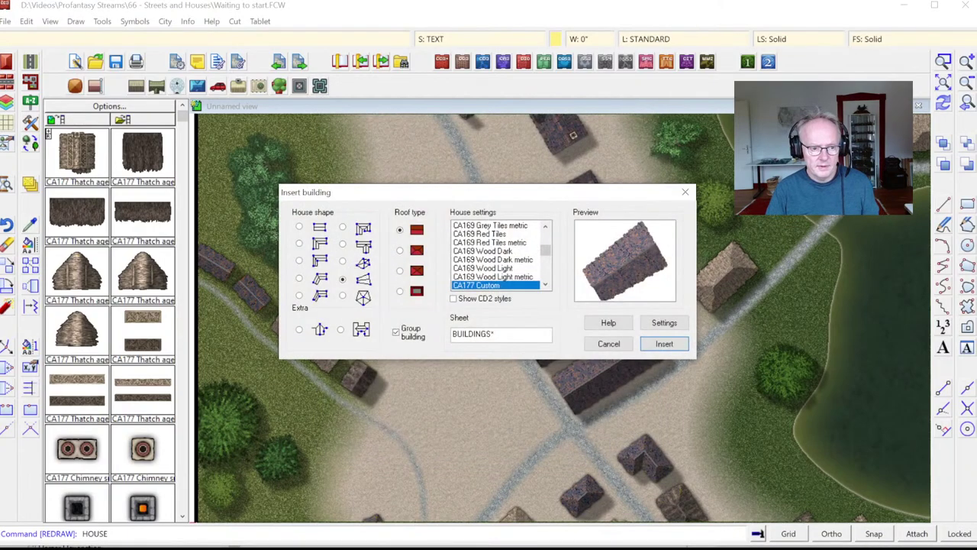
left_click(308, 230)
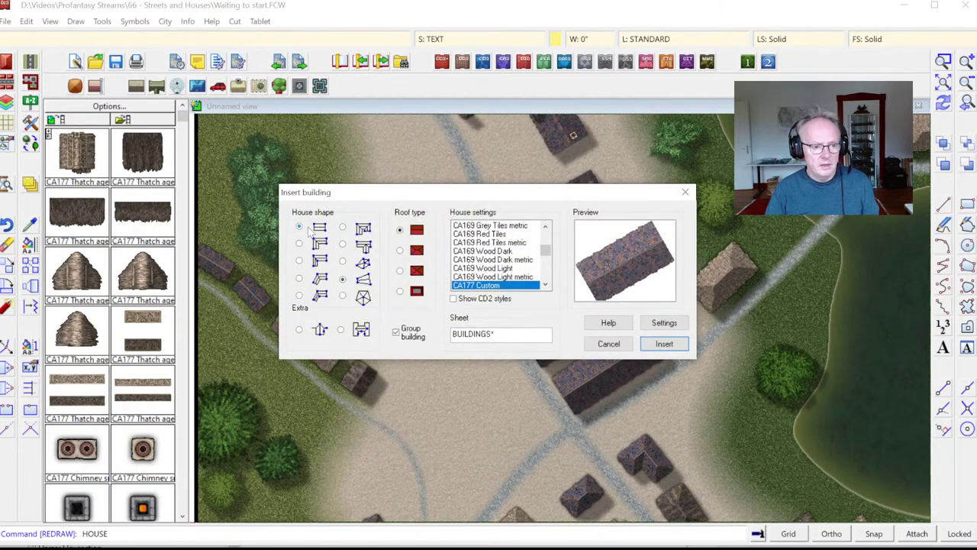
Place a three-point rectangular shallow-roofed house beside the road above the main cluster.
left_click(663, 344)
left_click(500, 241)
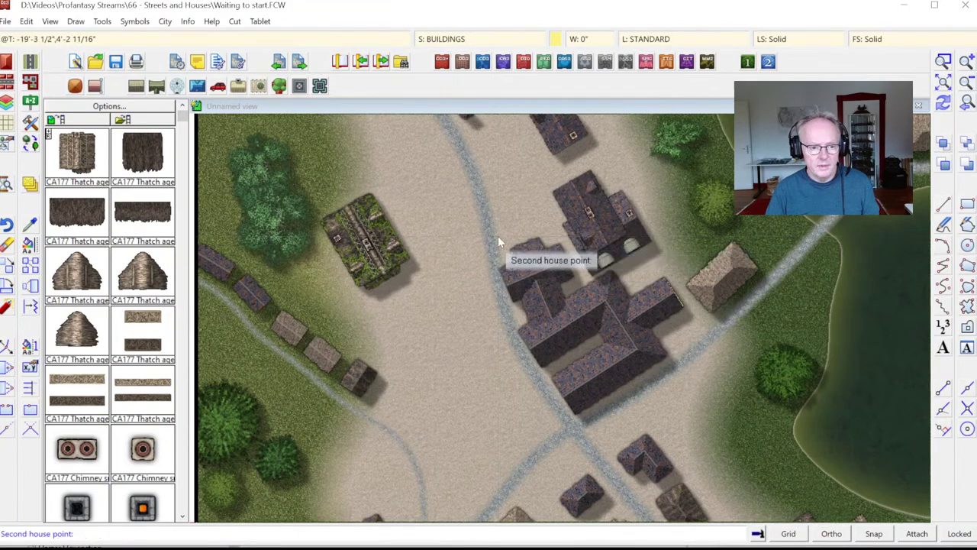
left_click(551, 221)
left_click(543, 195)
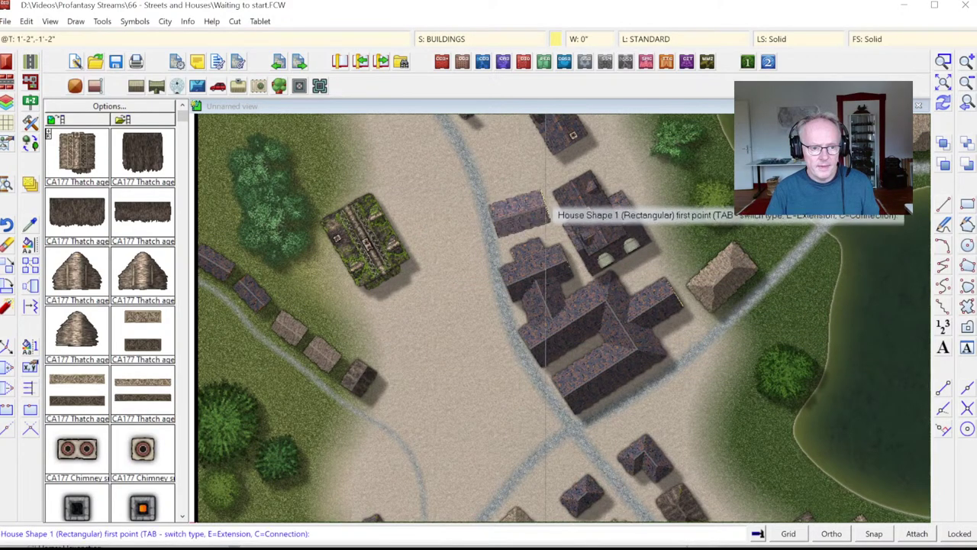
key("Escape")
left_click(943, 61)
left_click(481, 169)
key("Escape")
scroll(622, 330, "up", 3)
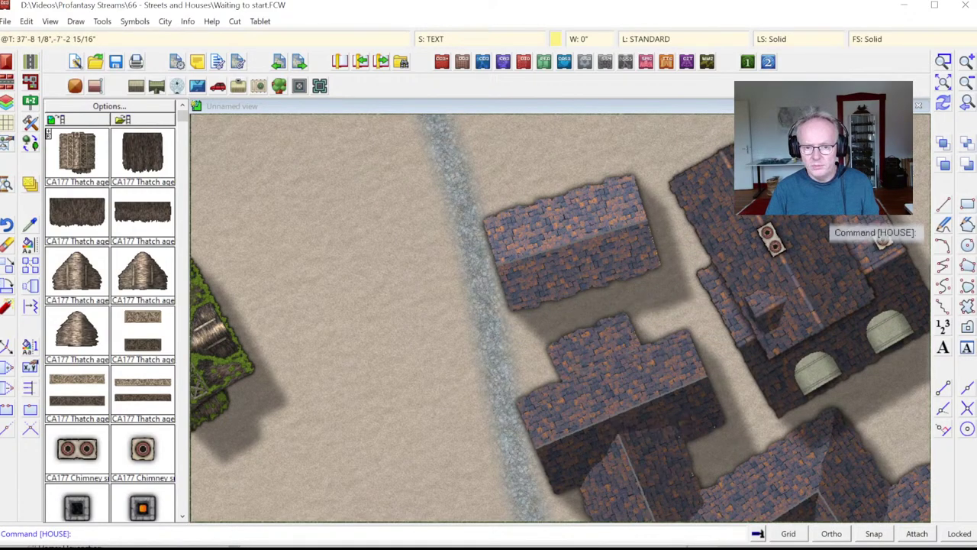
left_click(968, 103)
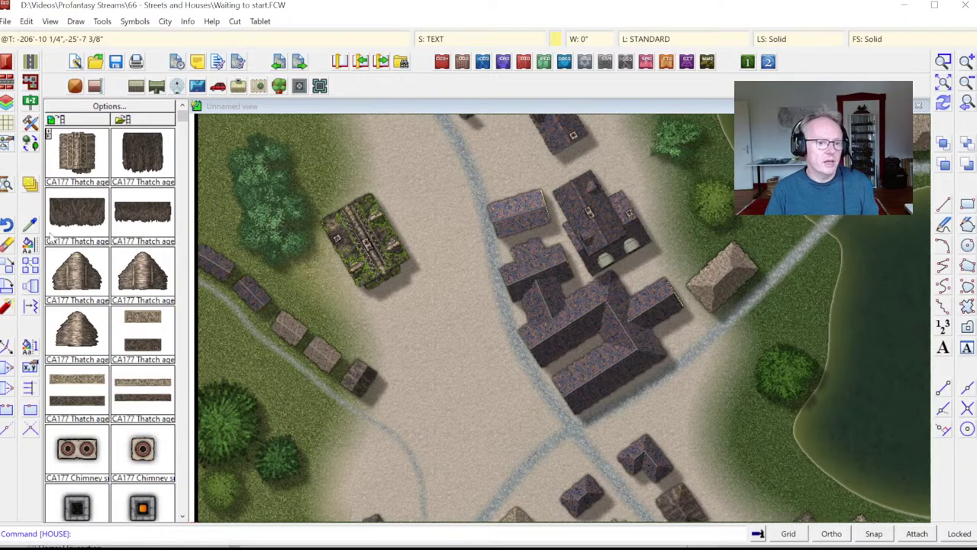
Open the Global Sun dialog from the Display Speed Settings right-click menu.
right_click(6, 185)
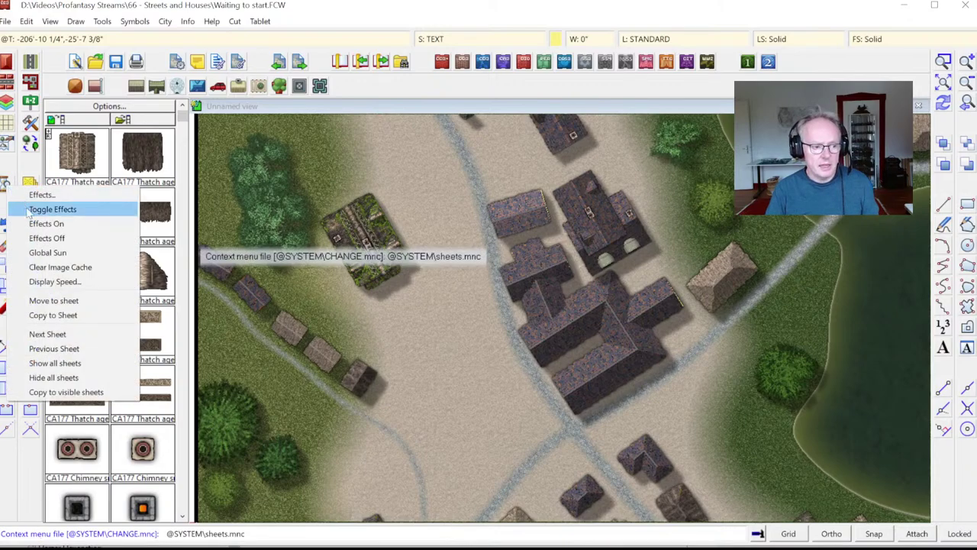
left_click(47, 253)
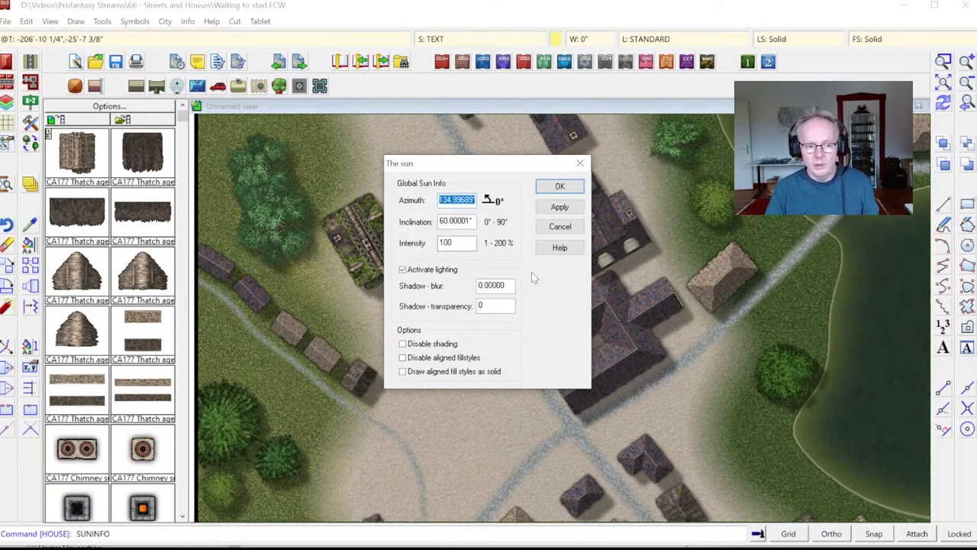
Preview the map's shadows with trial sun intensities of 50 and 200 and azimuth 45.
key("Tab")
key("Tab")
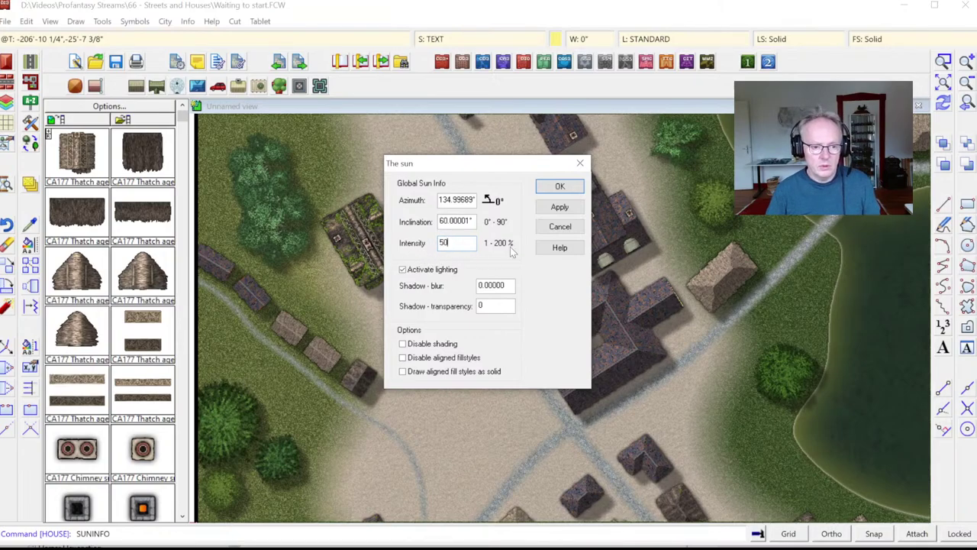
left_click(560, 207)
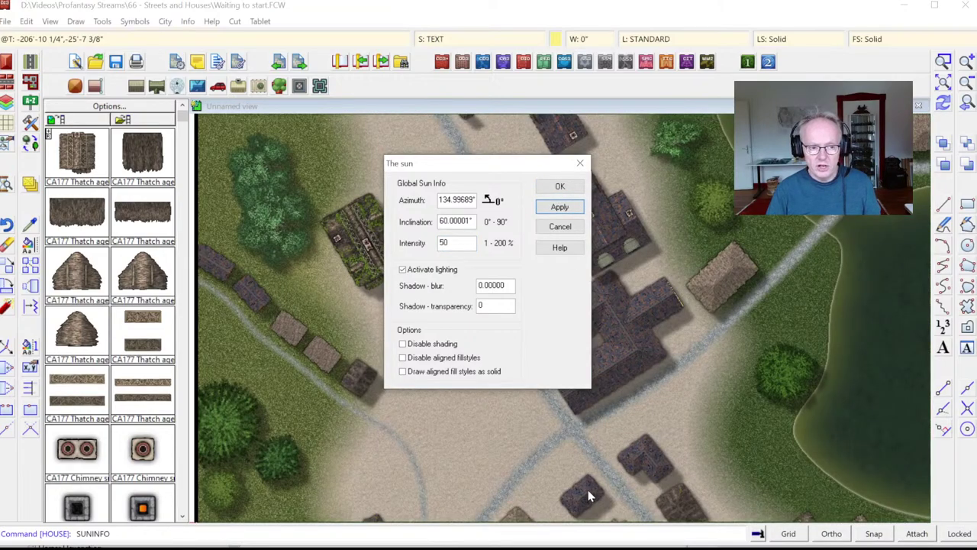
double_click(443, 243)
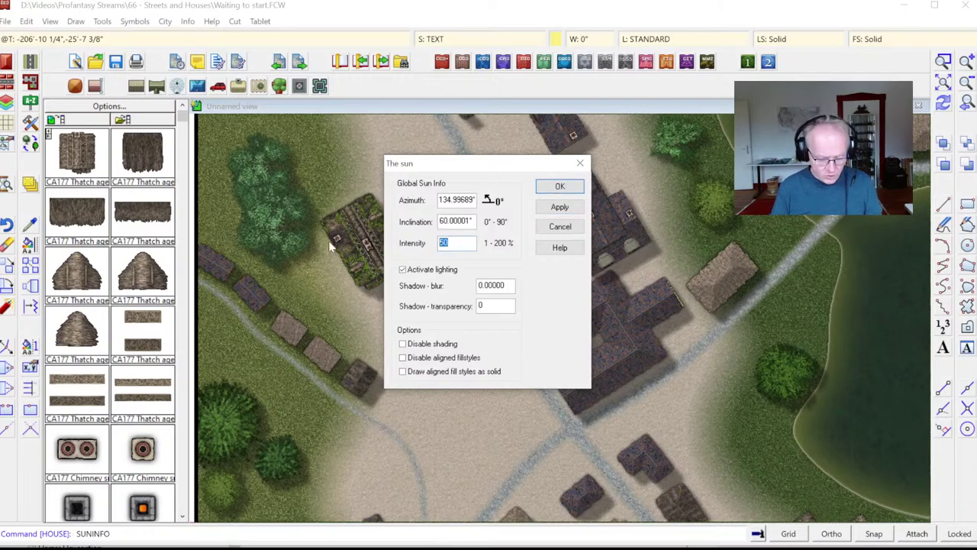
left_click(559, 207)
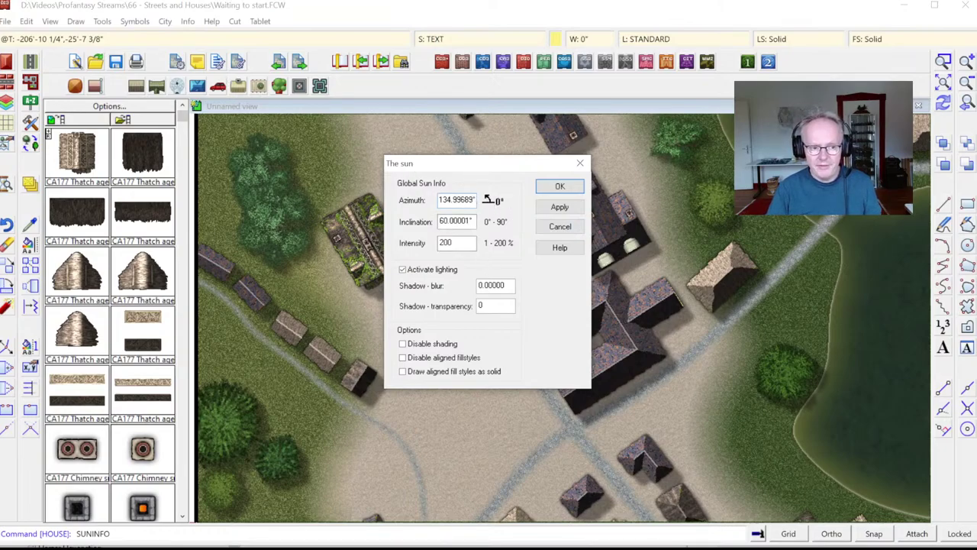
double_click(456, 199)
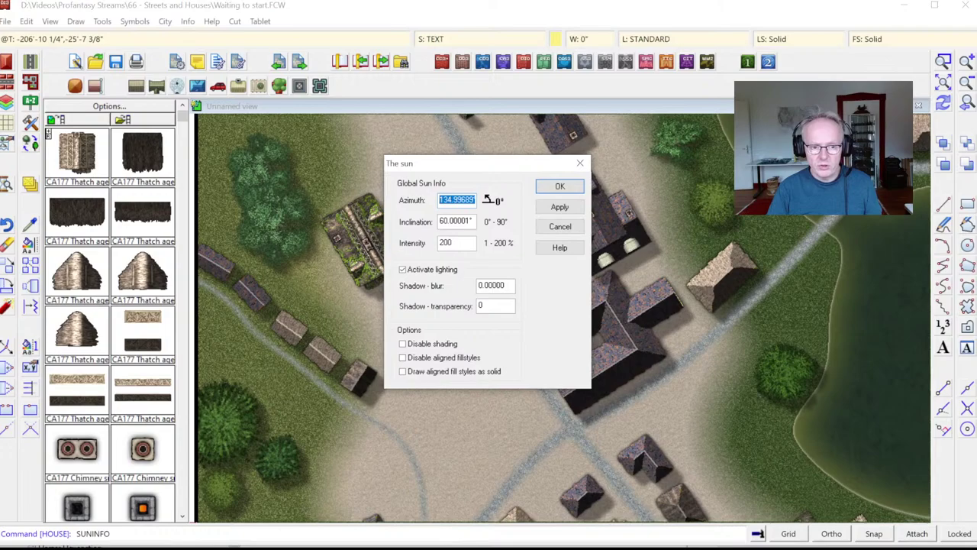
type("45")
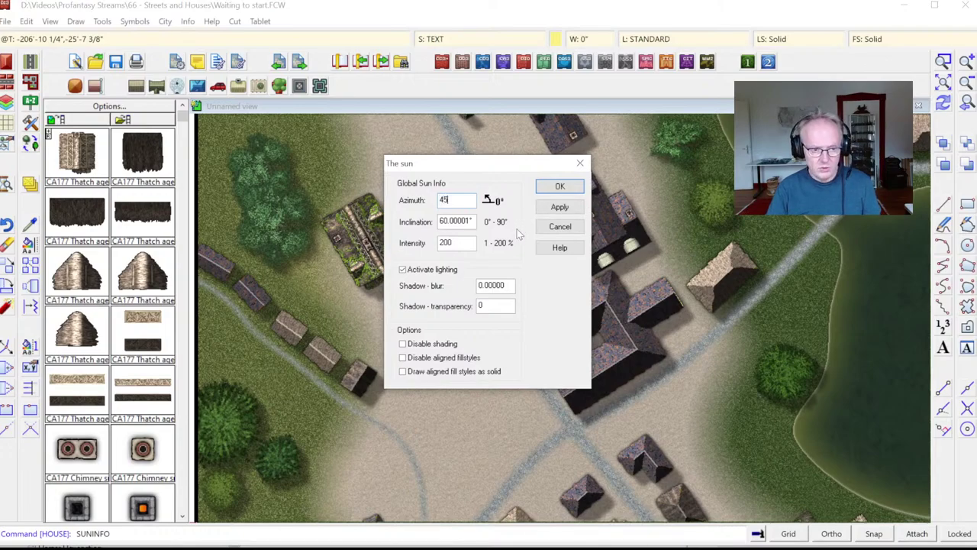
left_click(559, 205)
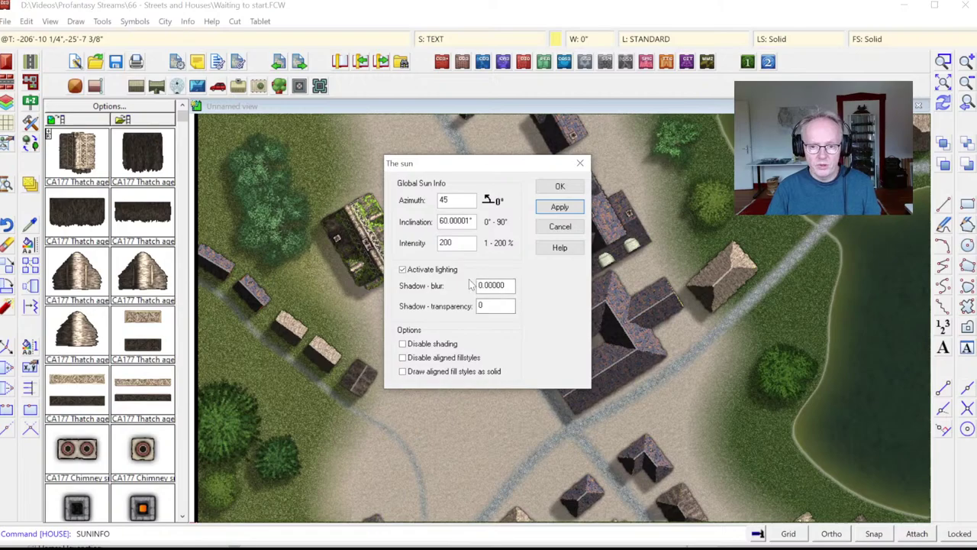
Set the sun to azimuth 225 and intensity 125, apply, and confirm.
key("Return")
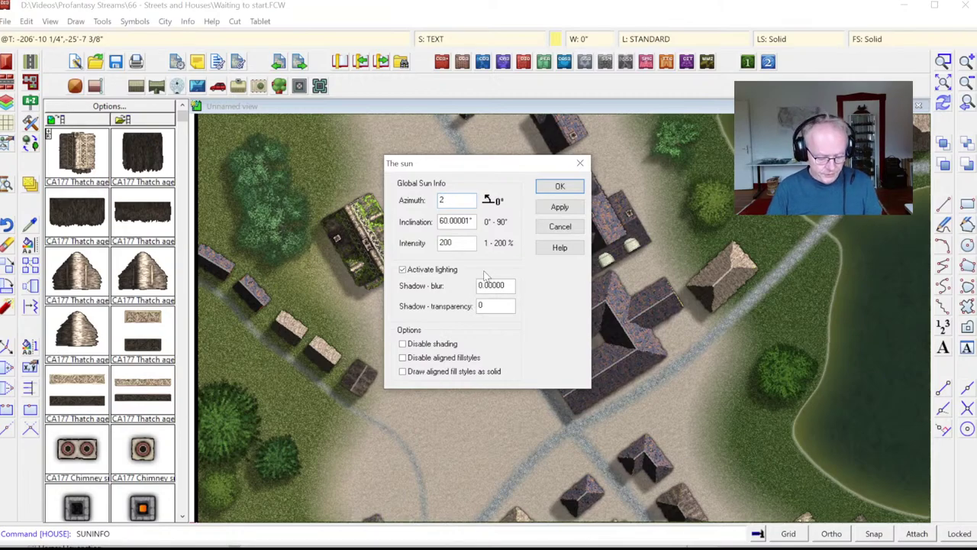
left_click(571, 207)
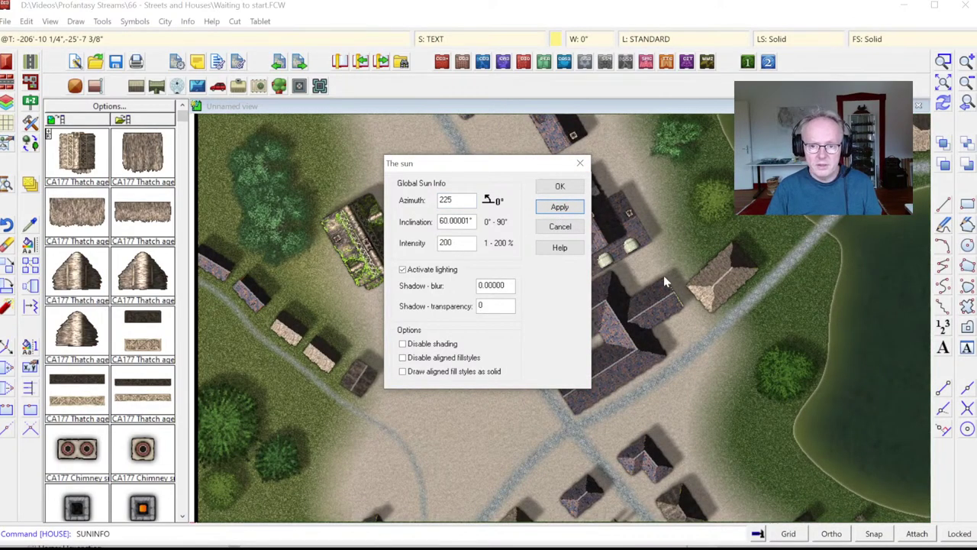
key("Tab")
key("Tab")
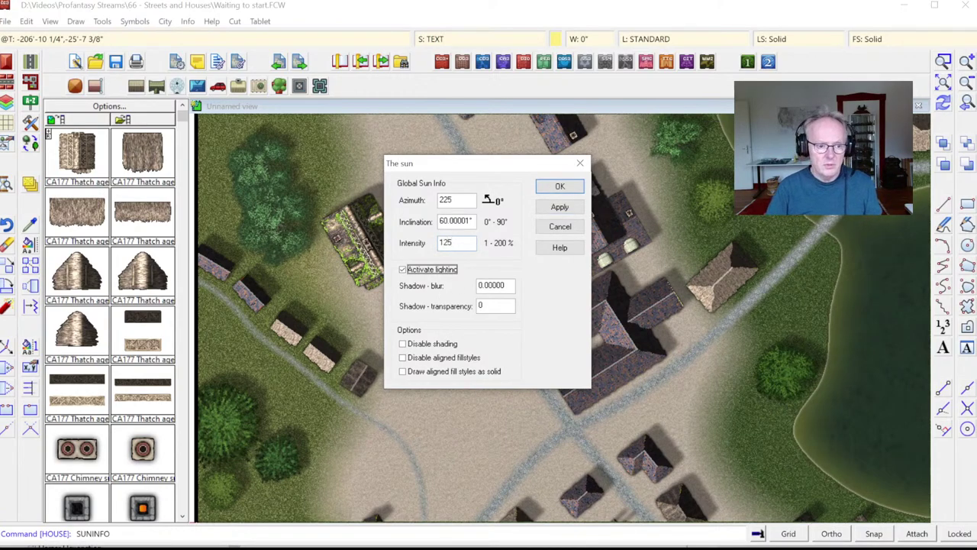
left_click(561, 210)
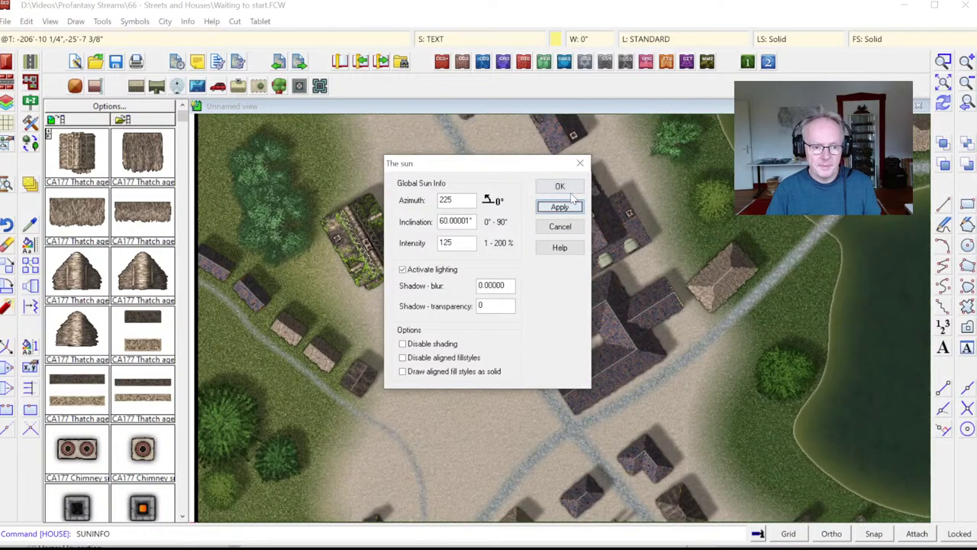
left_click(562, 187)
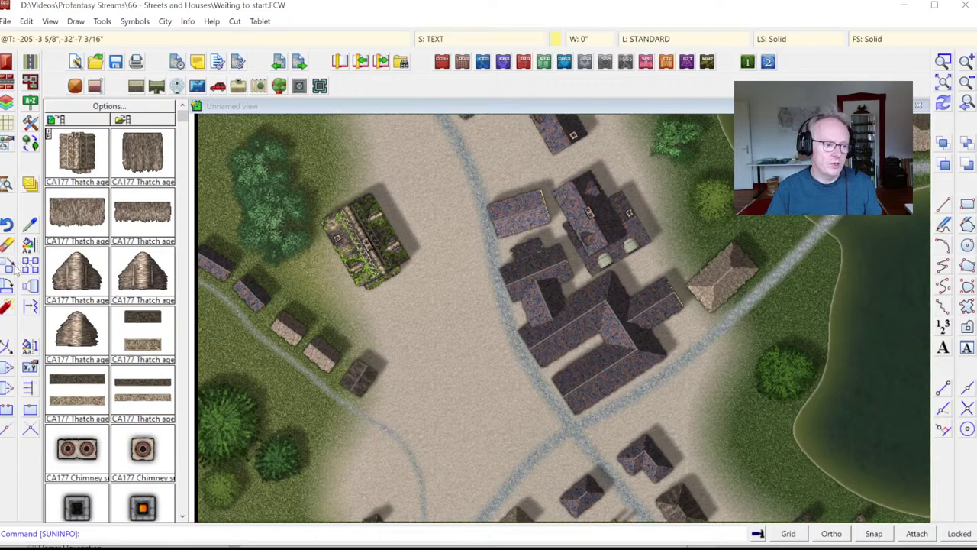
left_click(8, 267)
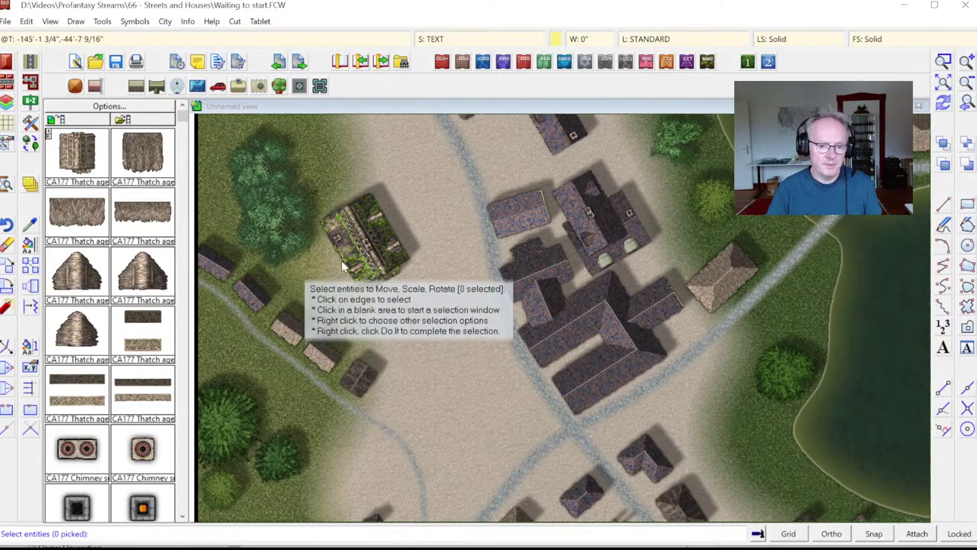
left_click(623, 284)
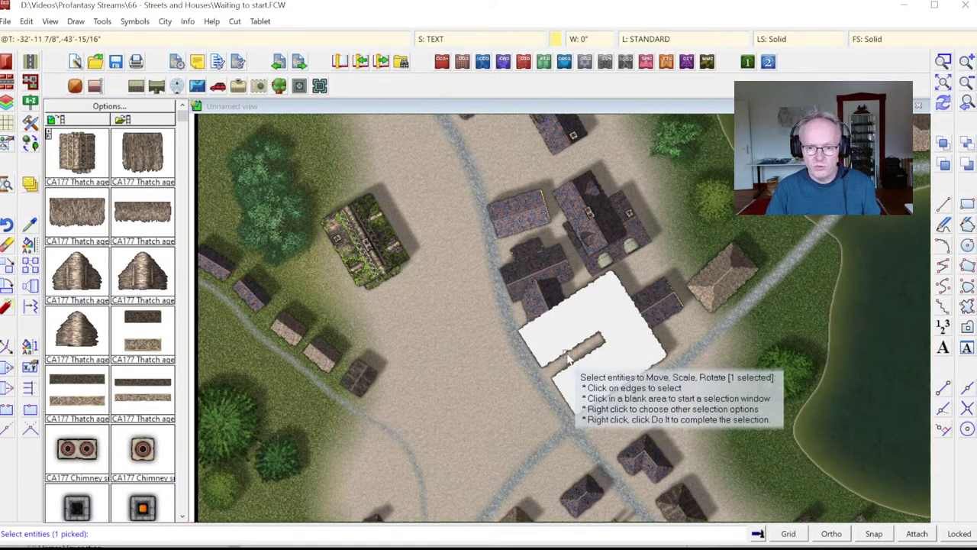
left_click(651, 284)
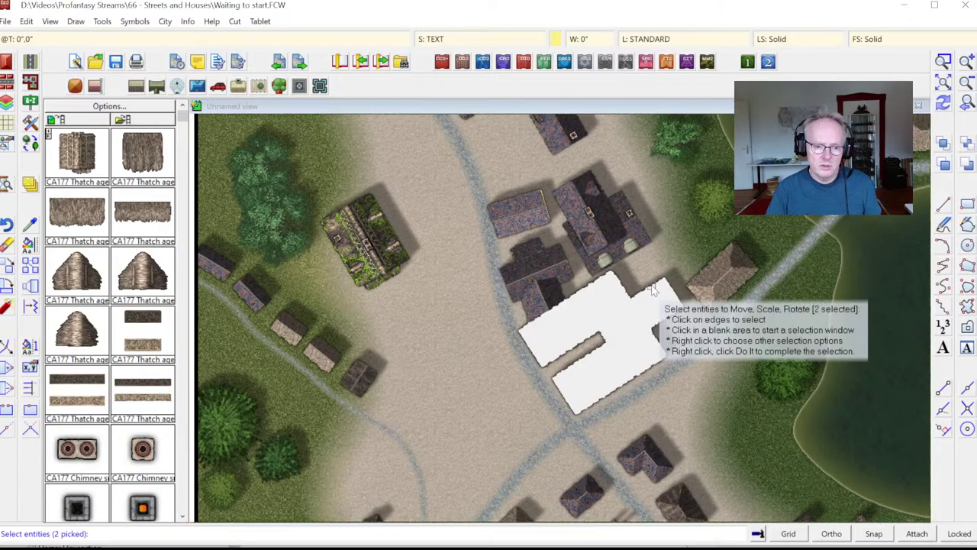
left_click(576, 284)
left_click(560, 283)
left_click(547, 254)
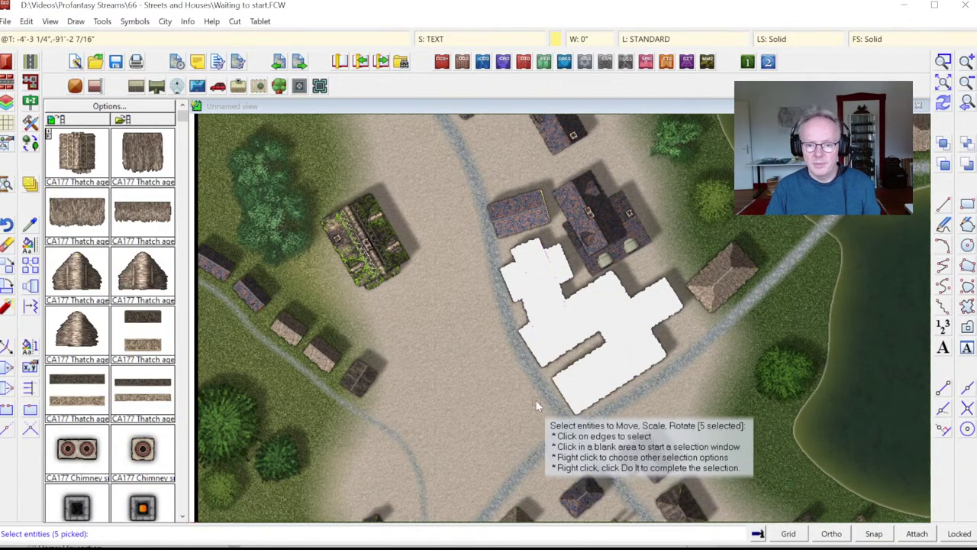
right_click(434, 341)
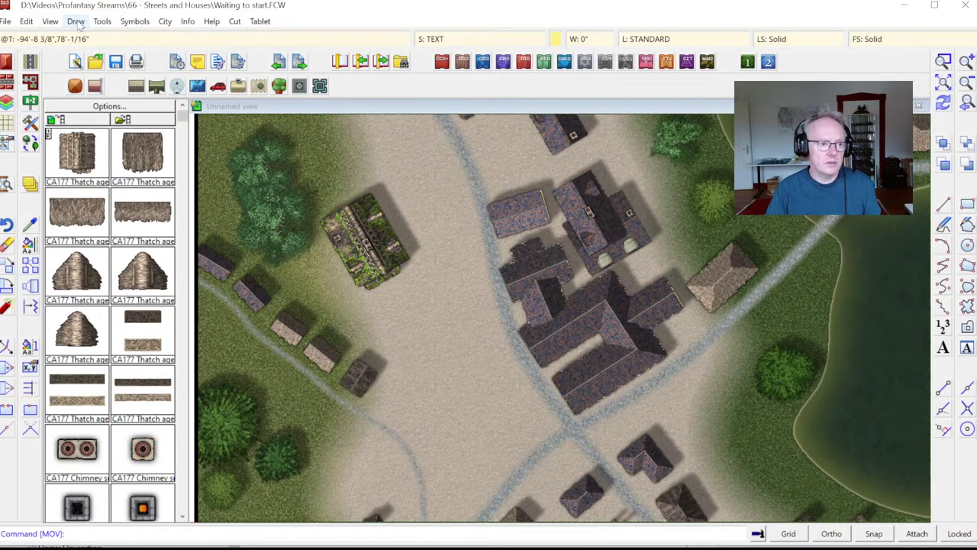
Group the five slate-roofed buildings of the central complex, leaving out one unwanted entity.
left_click(100, 22)
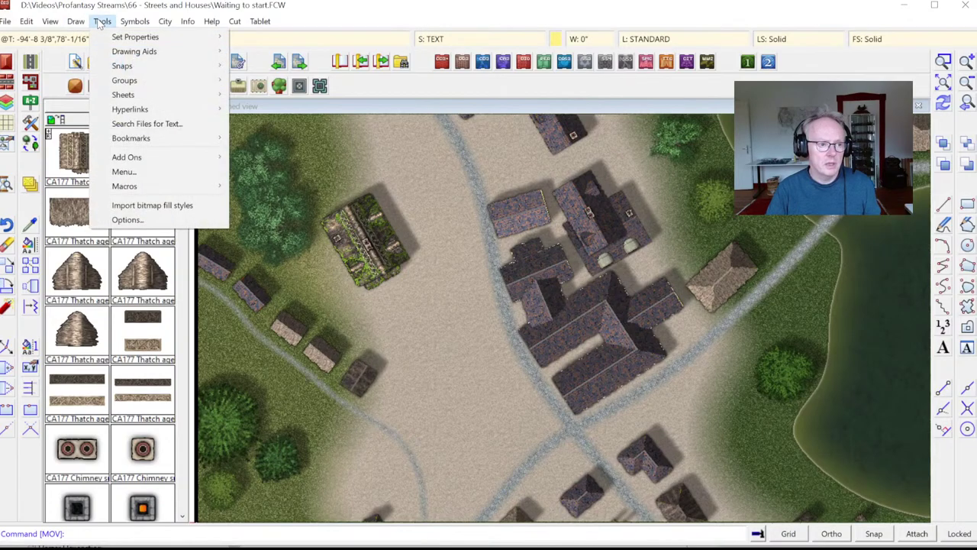
mouse_move(123, 84)
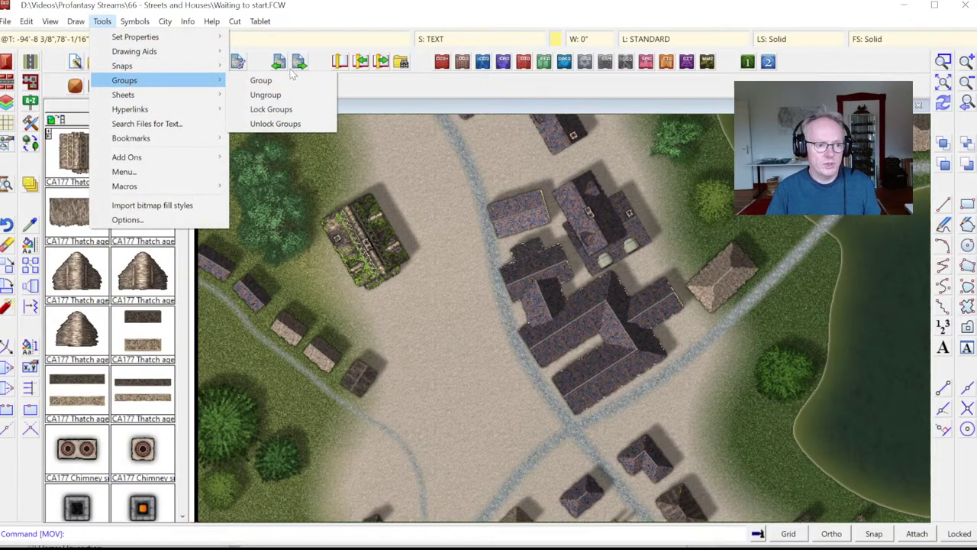
left_click(261, 81)
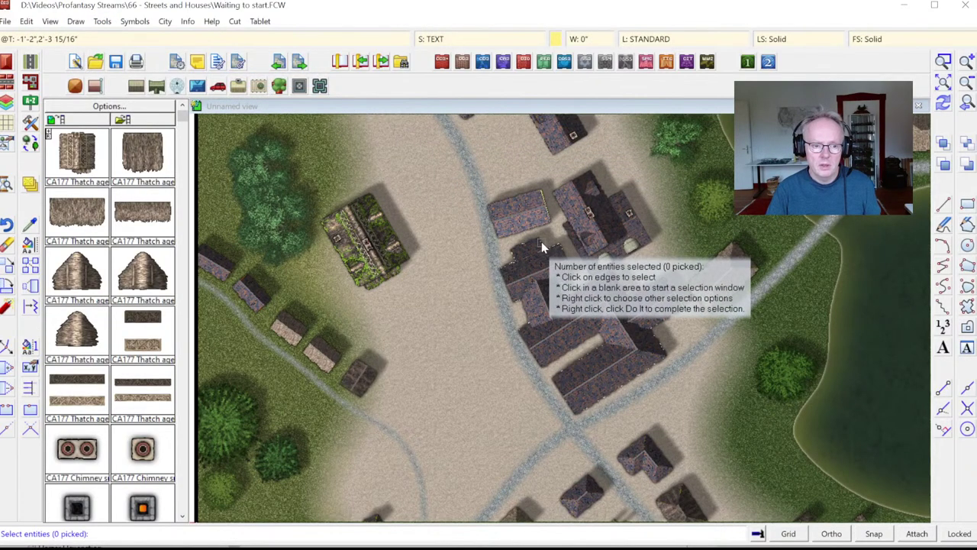
left_click(551, 298)
left_click(638, 330)
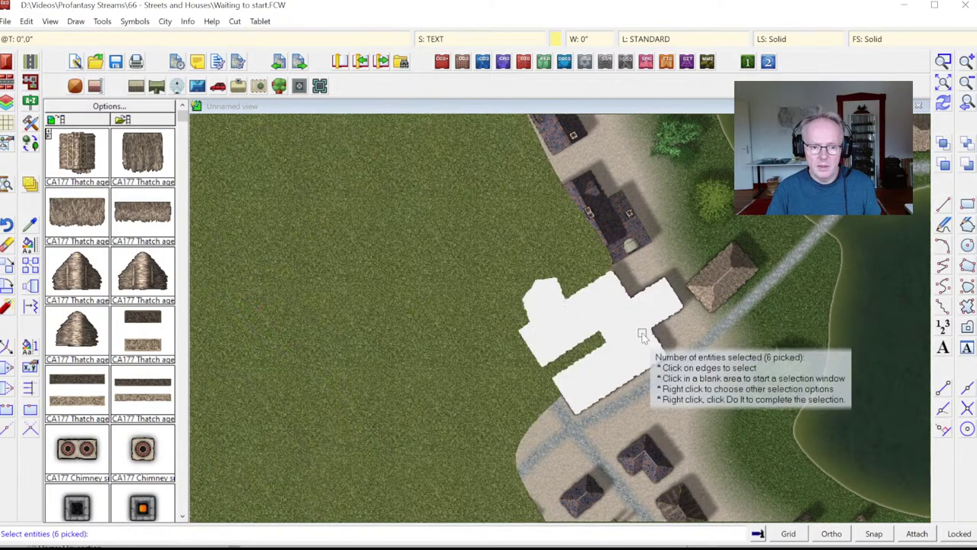
right_click(584, 175)
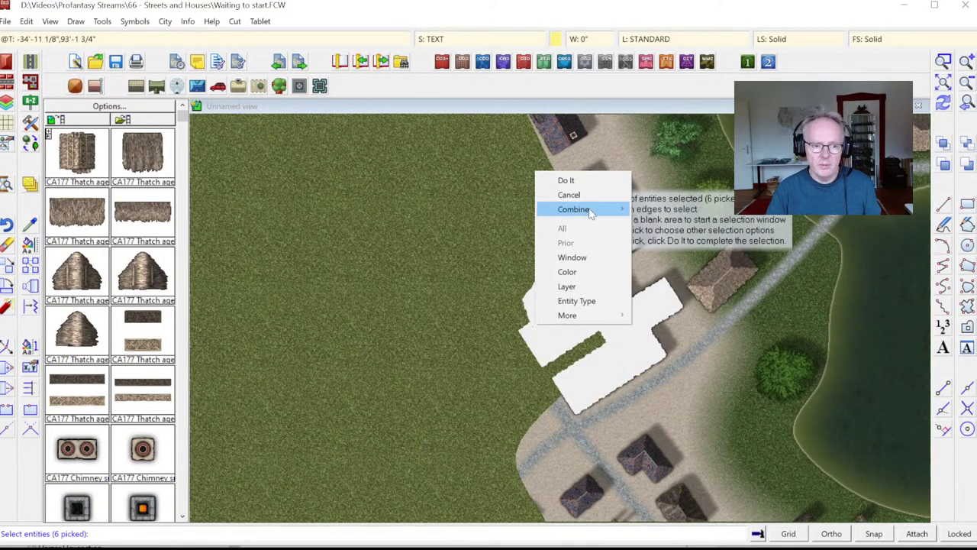
mouse_move(592, 211)
left_click(658, 239)
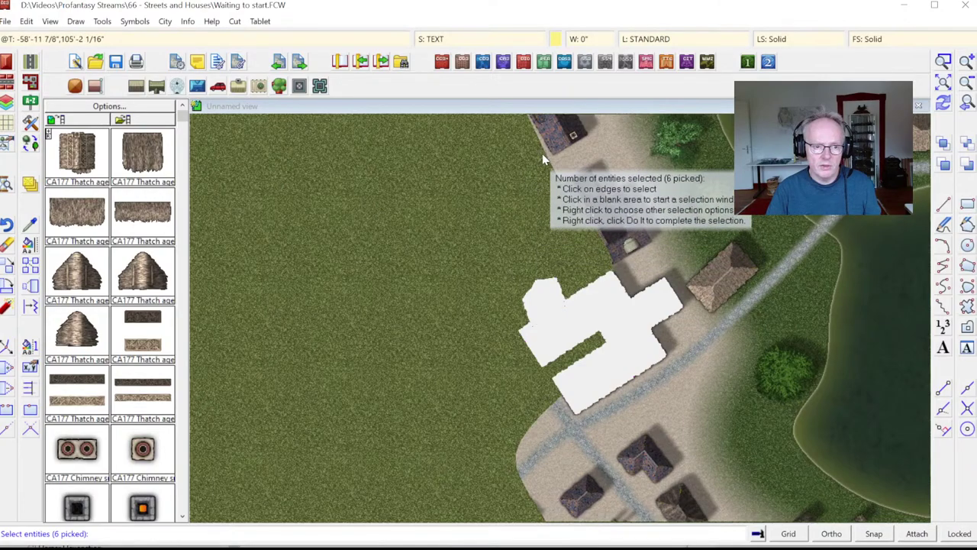
left_click(542, 154)
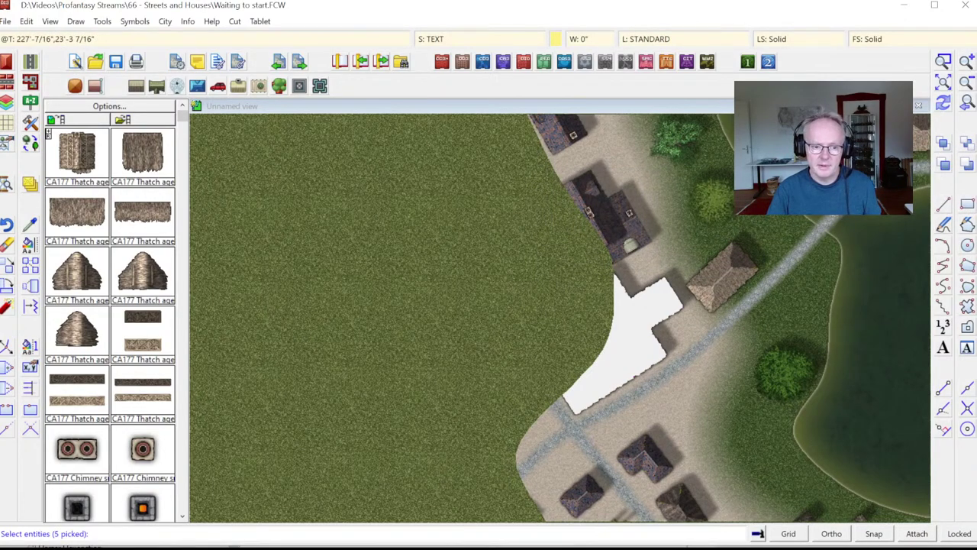
key("Return")
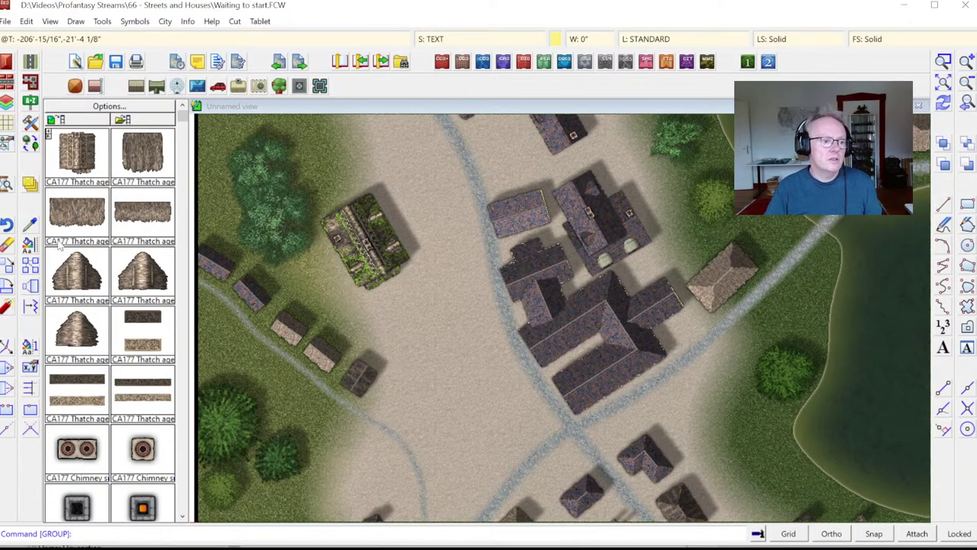
Move the building group to its new spot by the crossroads and redraw the map.
left_click(9, 269)
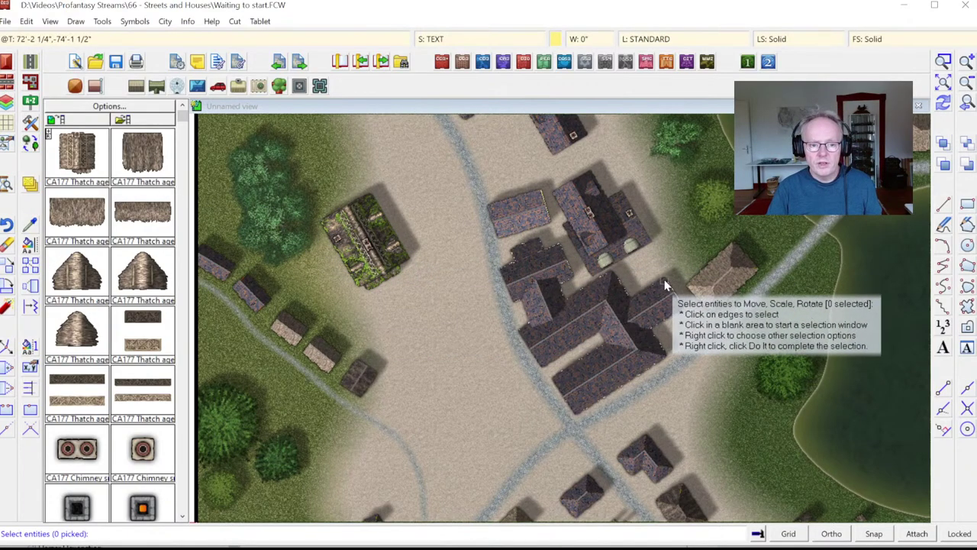
left_click(672, 287)
right_click(672, 287)
left_click(617, 313)
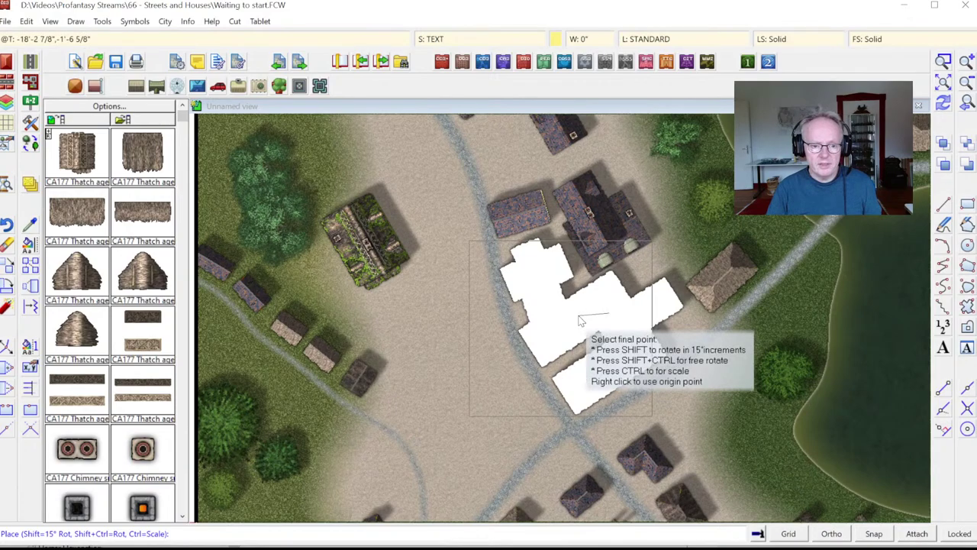
left_click(579, 317)
left_click(945, 104)
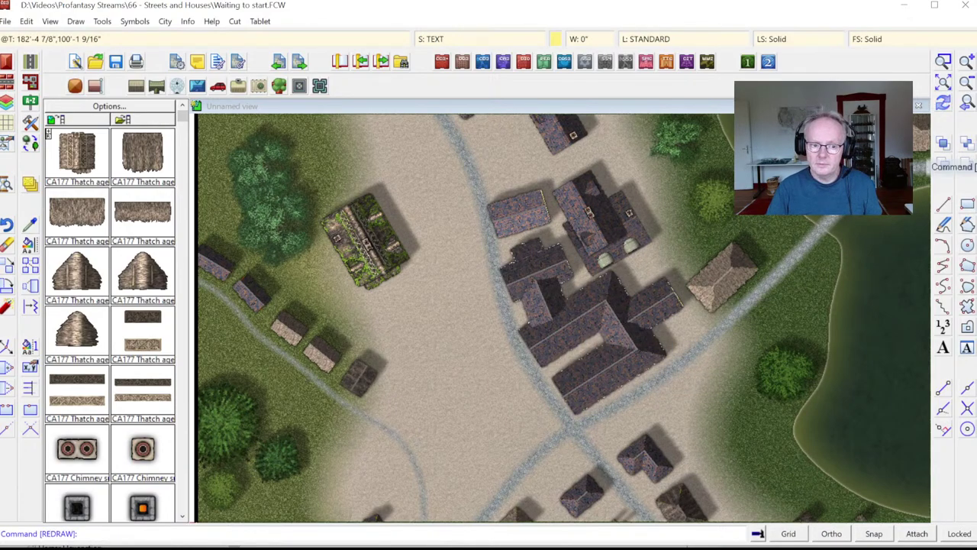
Run Ungroup with nothing picked, then redraw the map.
left_click(77, 21)
mouse_move(102, 21)
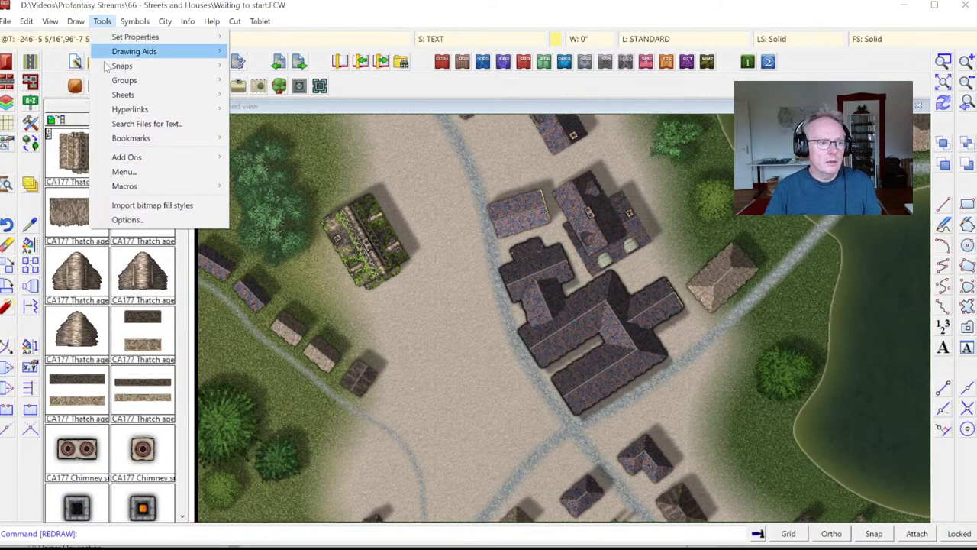
mouse_move(134, 79)
left_click(266, 94)
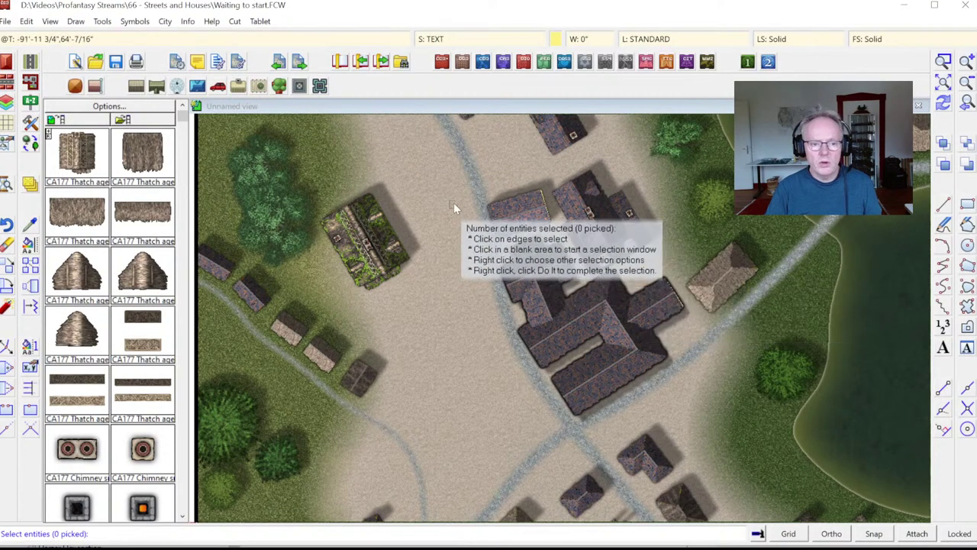
left_click(448, 232)
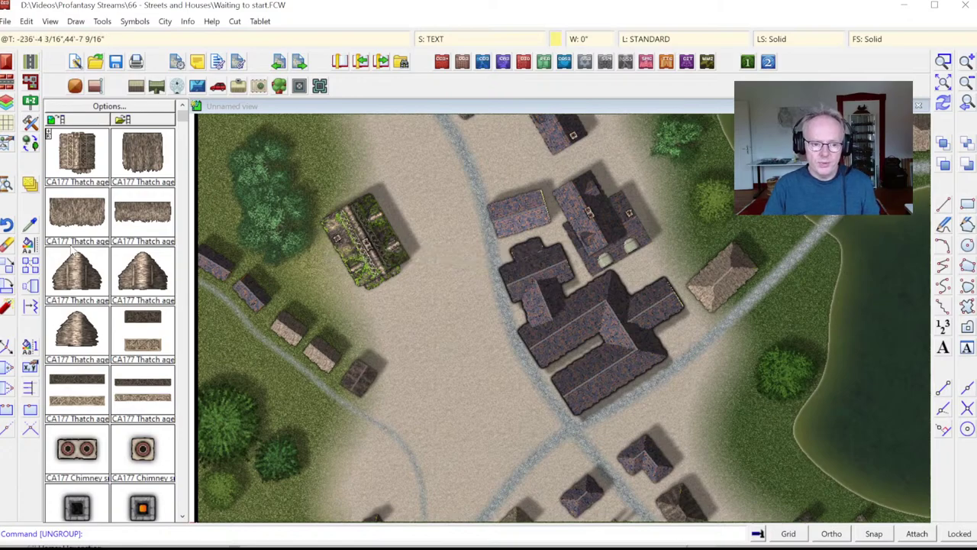
left_click(945, 105)
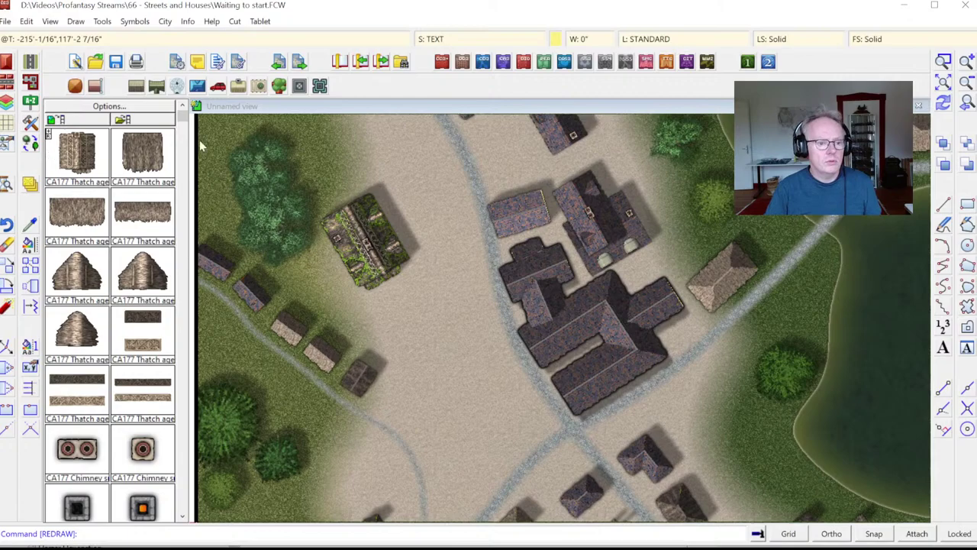
Ungroup the cross-shaped slate-roofed building and zoom in on it.
left_click(77, 23)
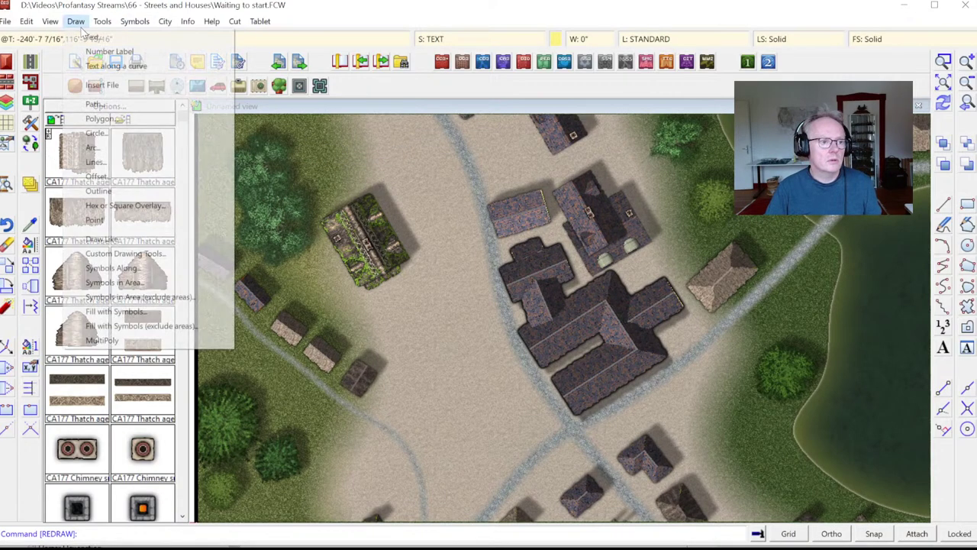
mouse_move(102, 21)
mouse_move(169, 87)
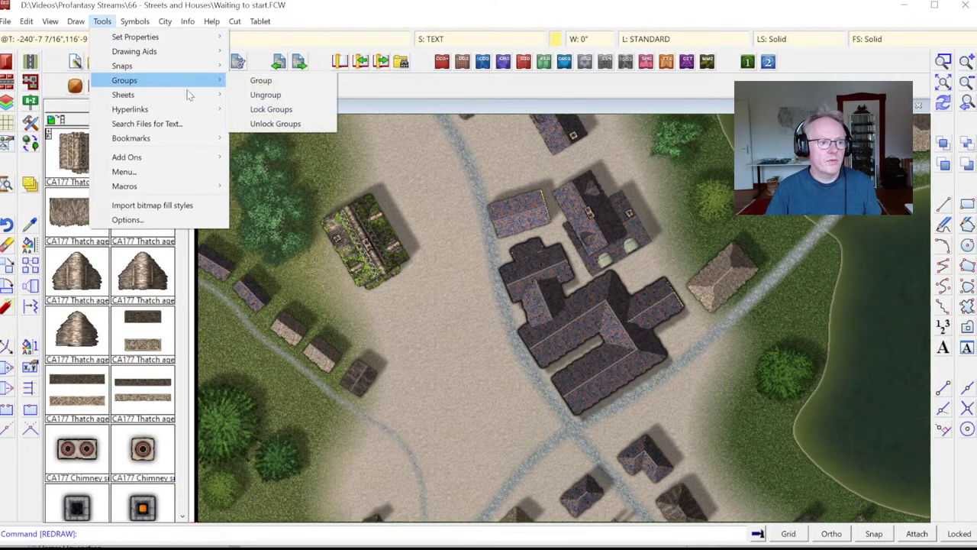
left_click(286, 95)
left_click(659, 293)
right_click(661, 227)
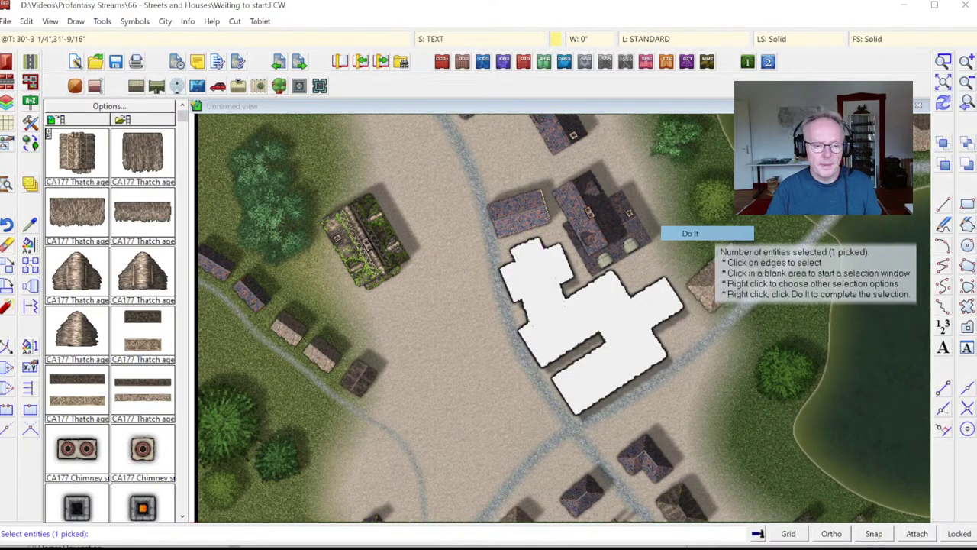
left_click(692, 234)
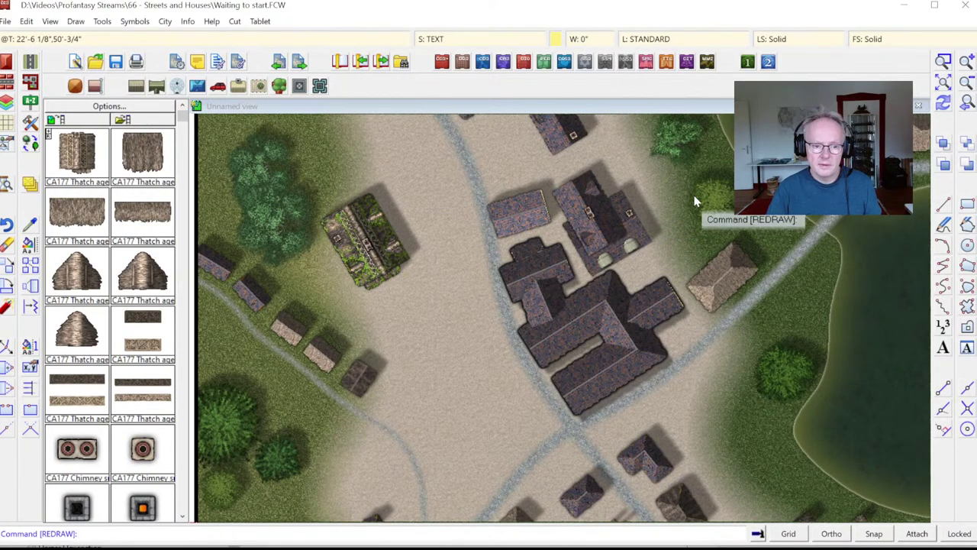
left_click(943, 62)
left_click(492, 223)
left_click(631, 351)
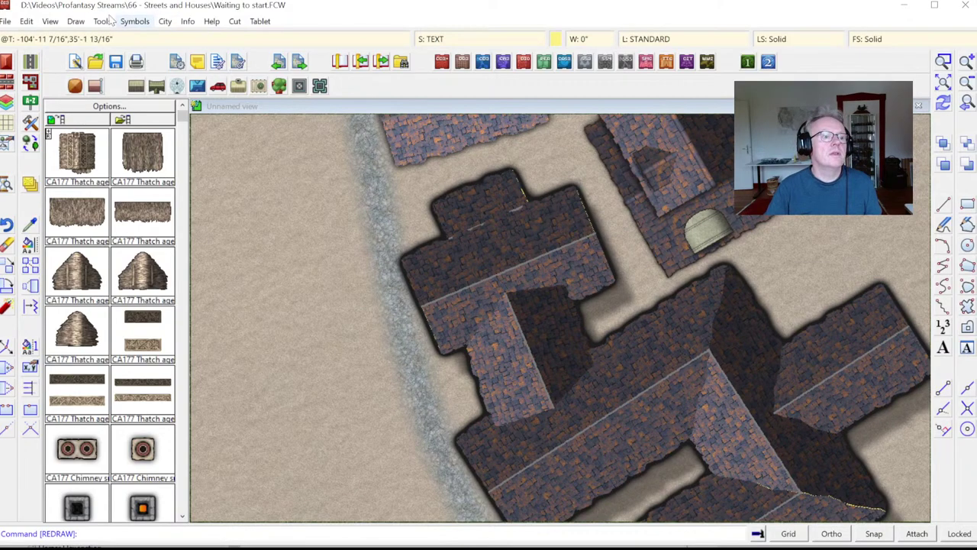
List the upper roof piece's properties (TEXT sheet, slate brown fill), zoom out, and bring up sheet actions.
left_click(187, 21)
left_click(200, 34)
left_click(513, 181)
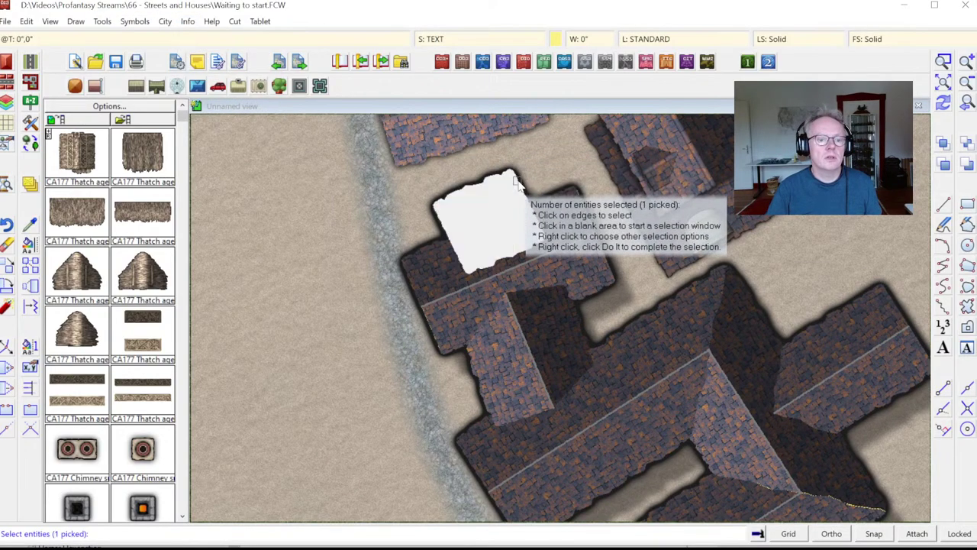
right_click(531, 169)
left_click(554, 174)
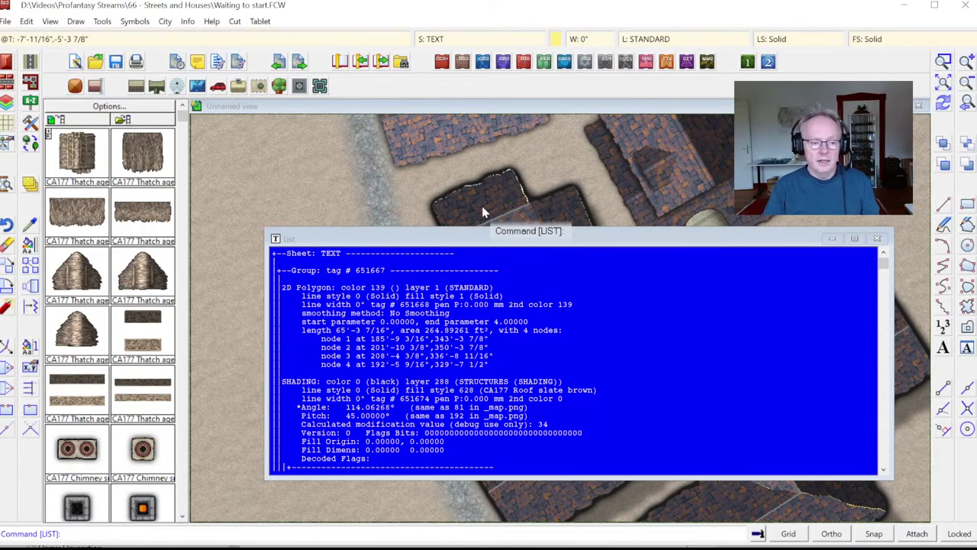
key("Escape")
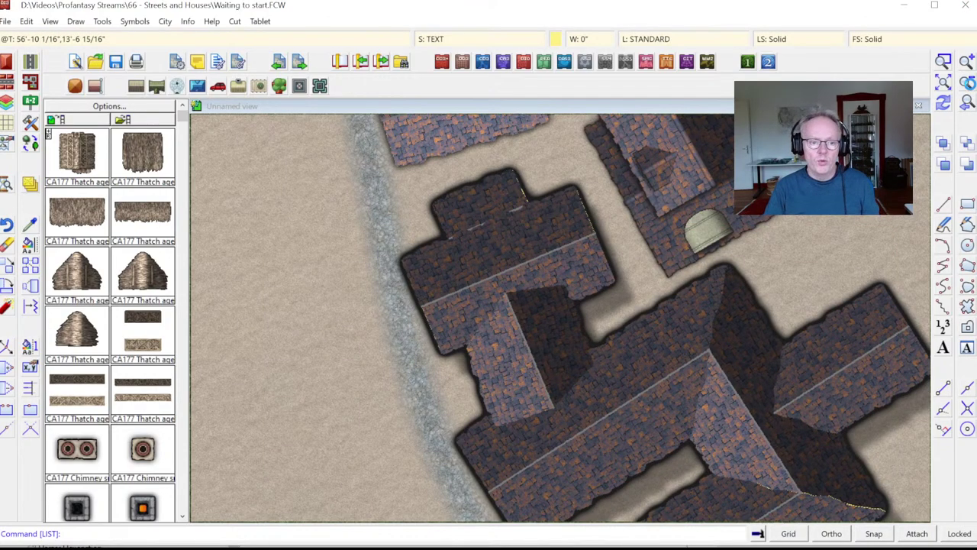
left_click(967, 82)
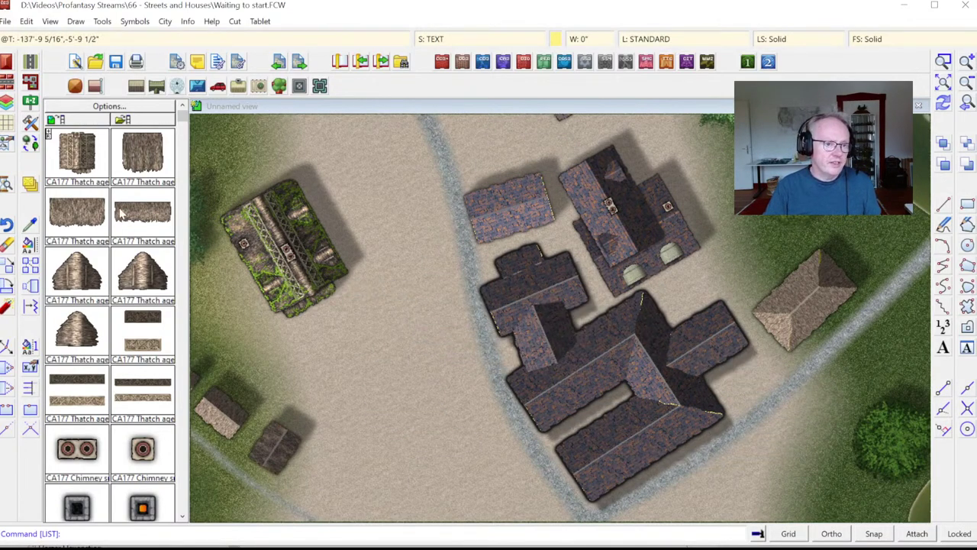
left_click(30, 184)
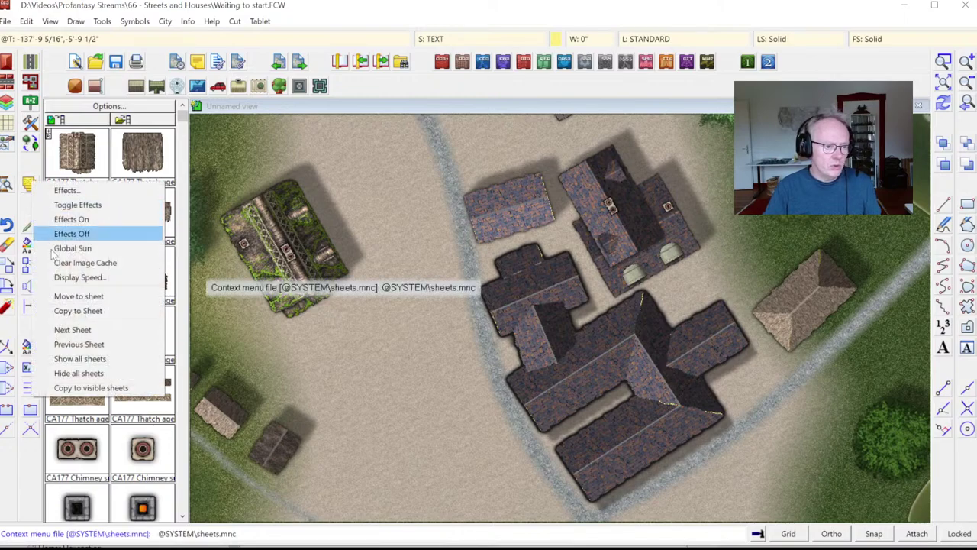
Pick the five roof pieces of the cross-shaped building for Move to sheet.
left_click(68, 295)
left_click(553, 256)
left_click(569, 313)
left_click(585, 344)
left_click(602, 320)
right_click(690, 295)
left_click(690, 300)
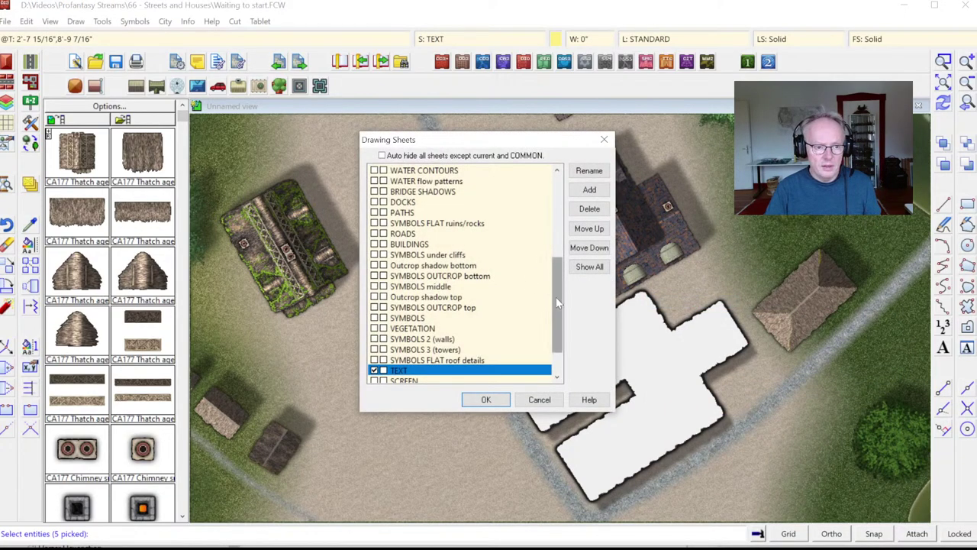
Send the roof pieces to the BUILDINGS sheet and start a new street.
mouse_move(555, 308)
left_mouse_down()
mouse_move(559, 320)
mouse_move(571, 273)
left_mouse_up()
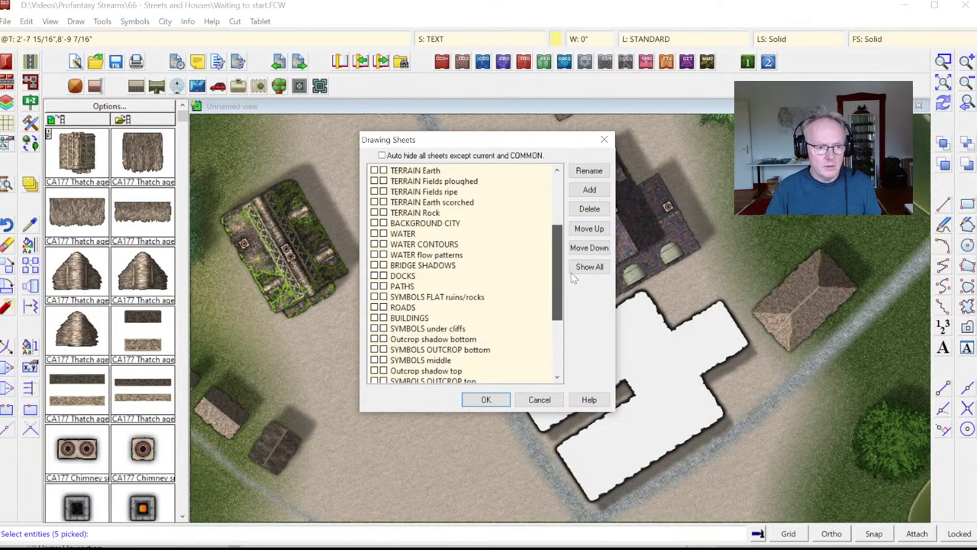
left_click(405, 319)
left_click(487, 399)
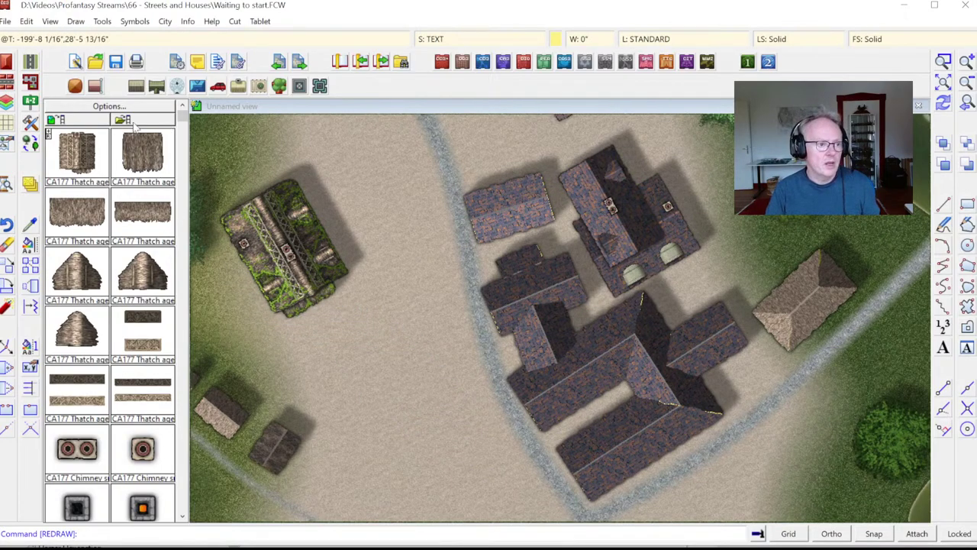
left_click(7, 84)
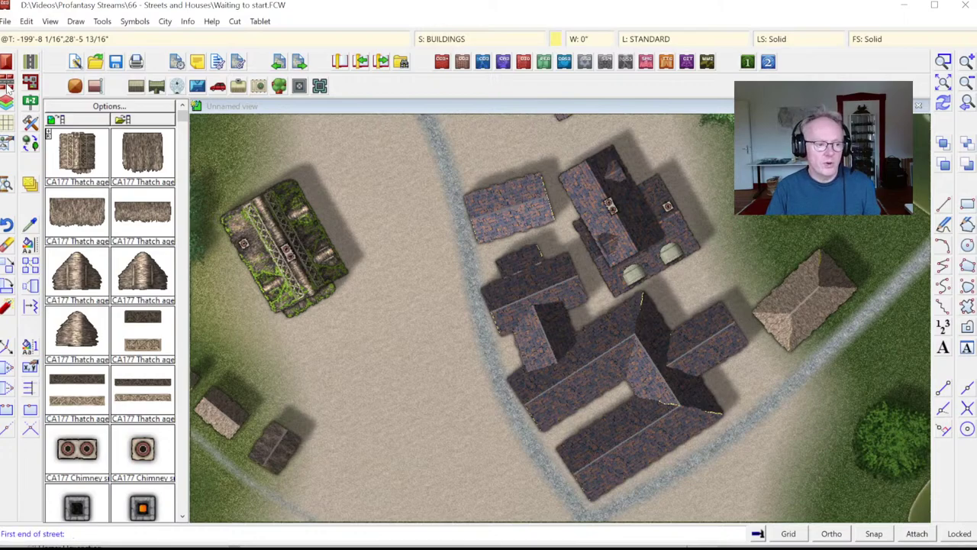
In street options, preview the CA177 Default large, Default small, Derelict medium and Derelict Roofs presets.
right_click(6, 84)
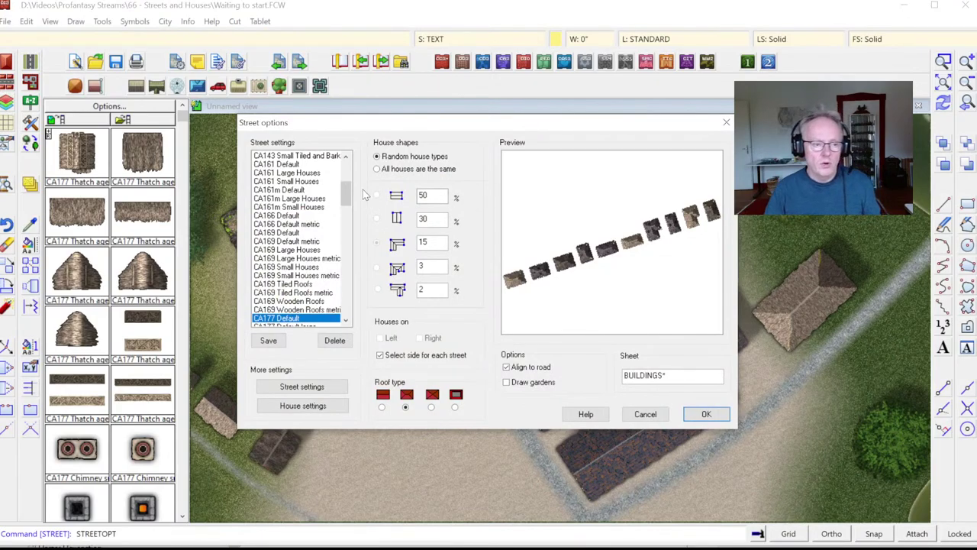
left_click_drag(347, 194, 350, 208)
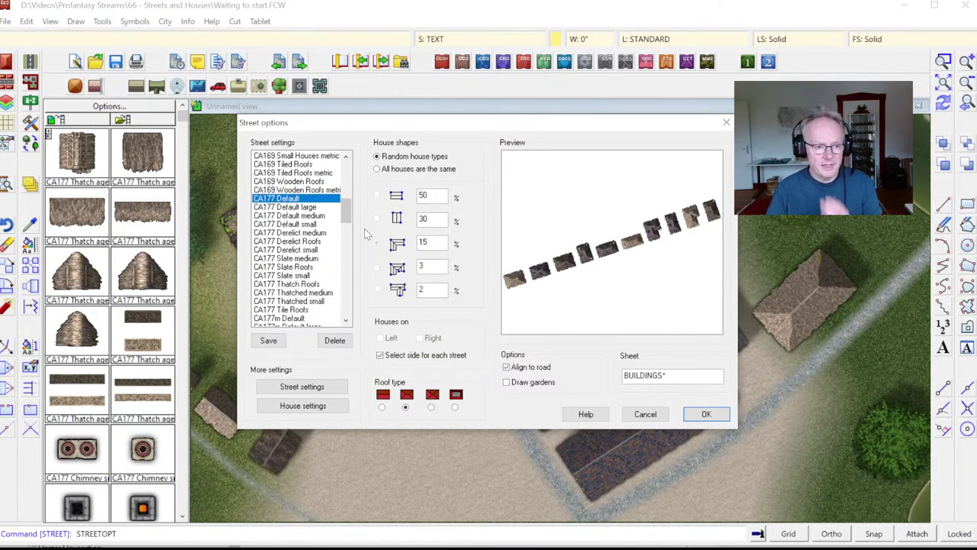
left_click(283, 210)
left_click(269, 225)
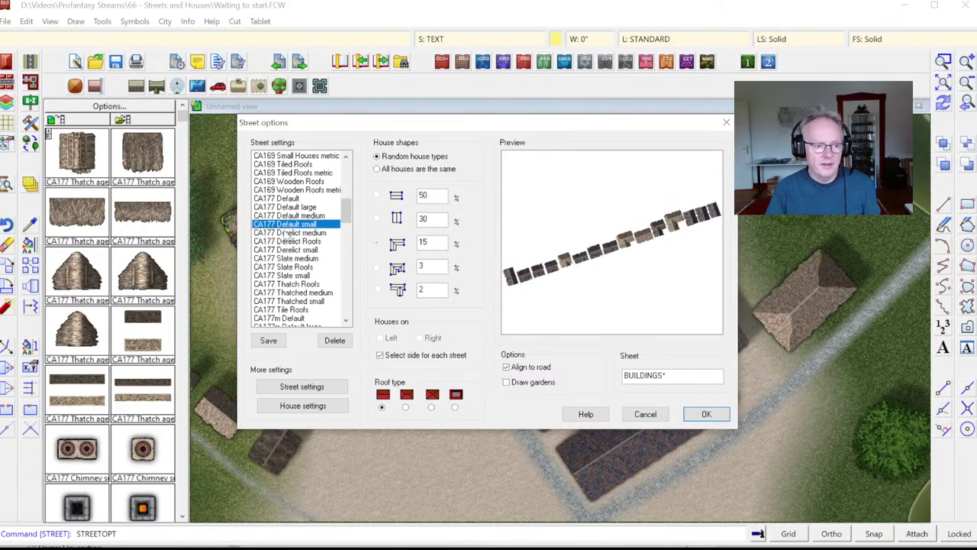
left_click(284, 233)
left_click(287, 241)
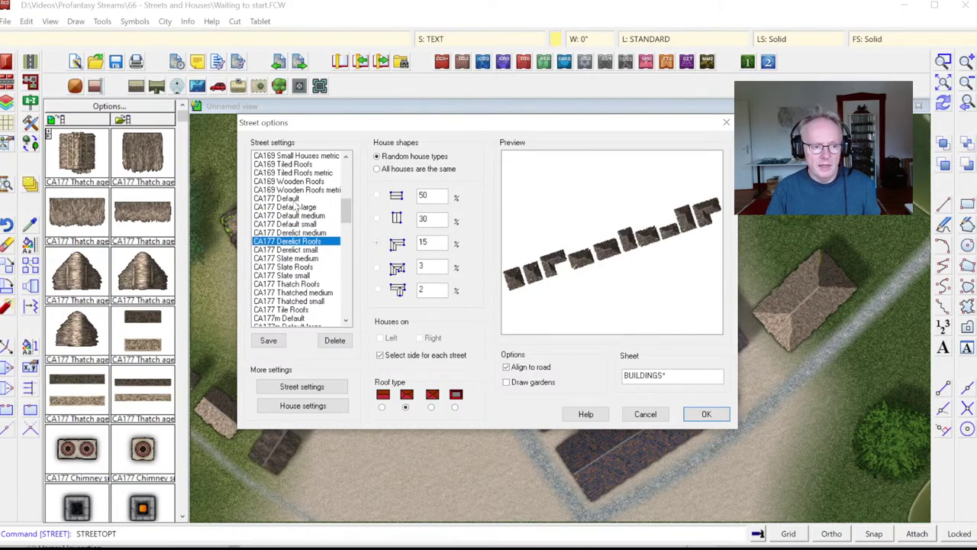
Compare CA177 Default, Derelict Roofs and Derelict small, settle on Default large, and make all houses identical.
left_click(294, 200)
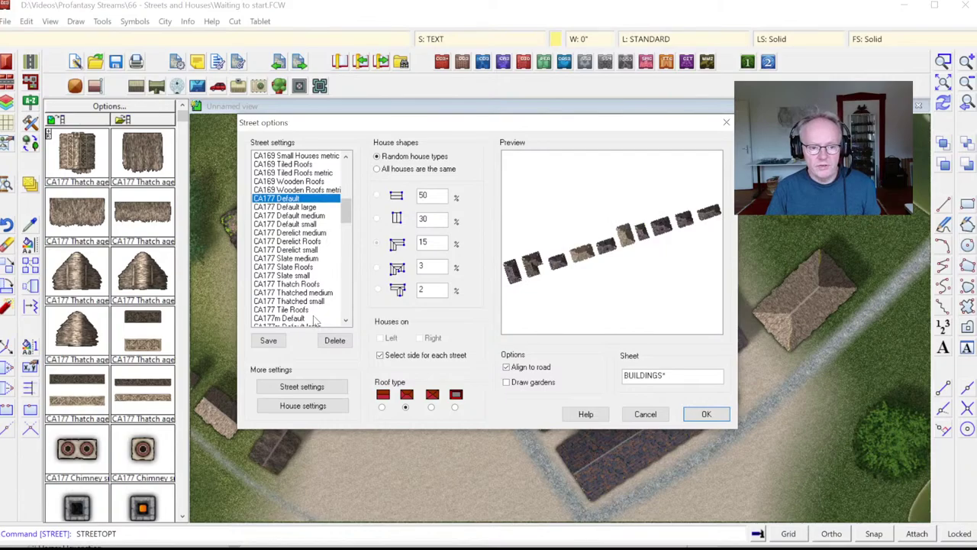
left_click(297, 243)
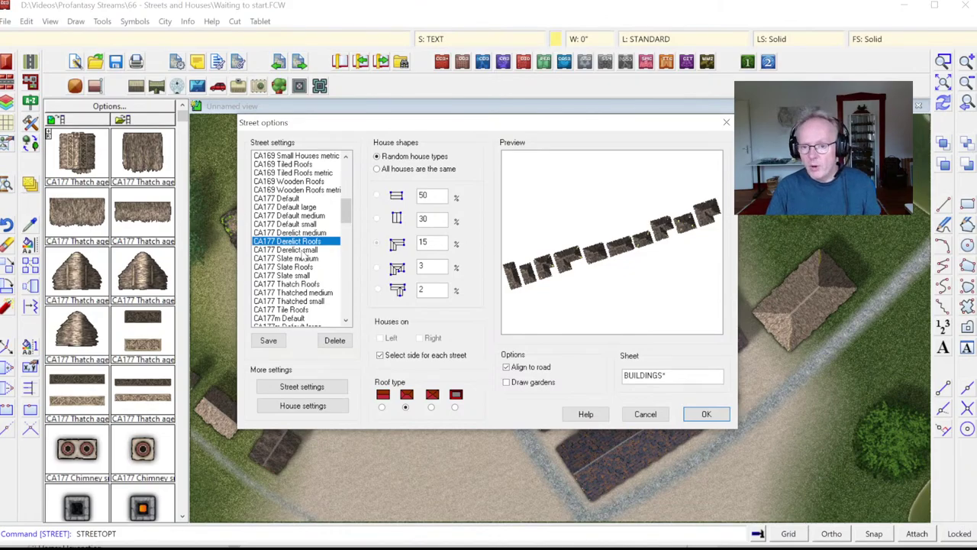
left_click(303, 250)
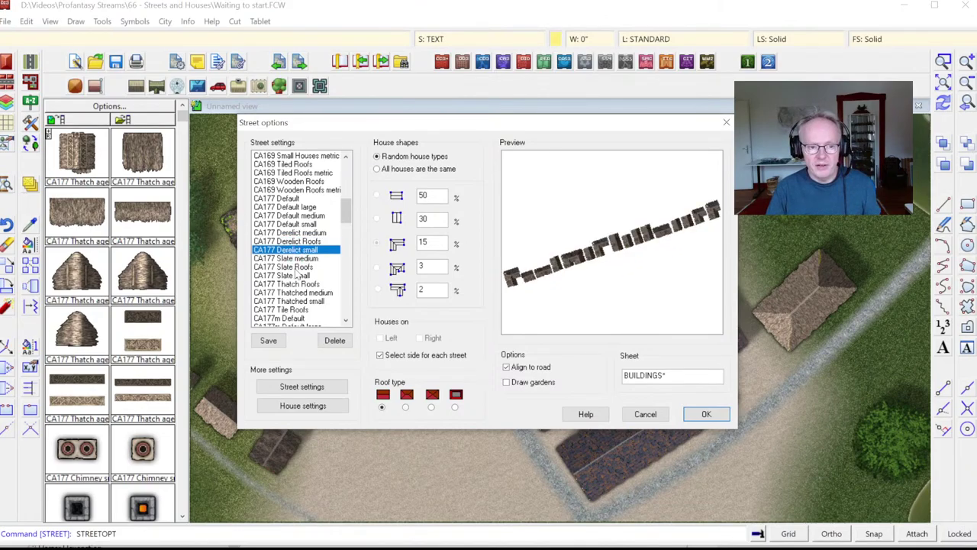
left_click(304, 207)
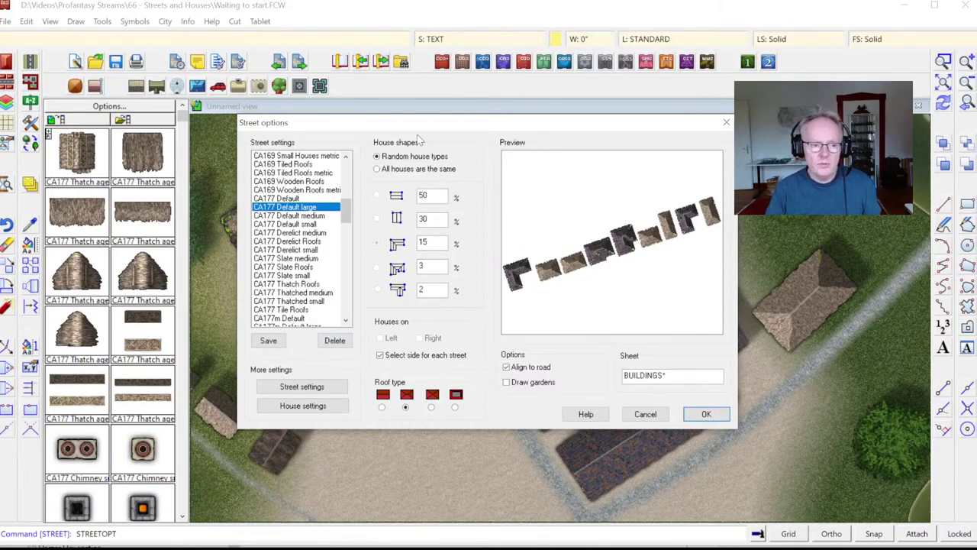
left_click(383, 170)
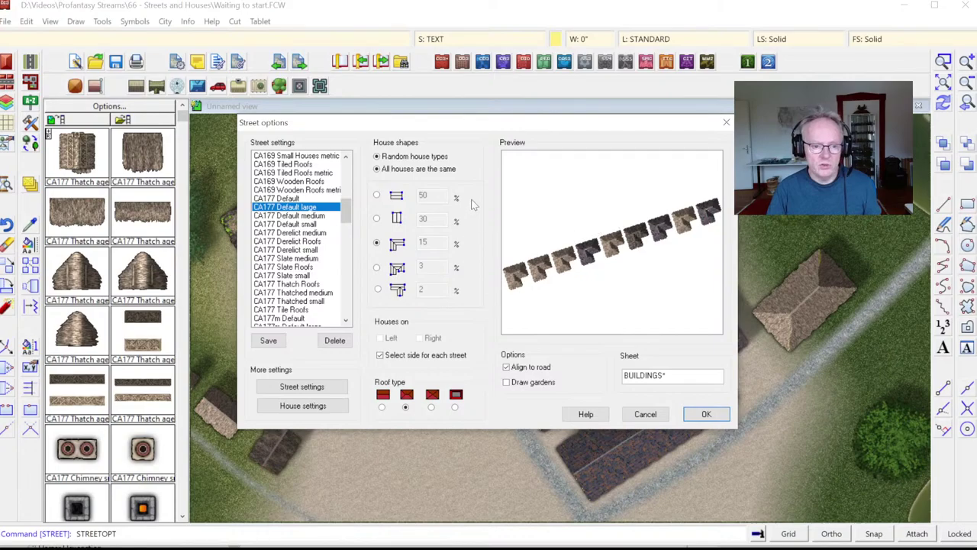
Toggle between random house types and identical L-shaped houses, then select the 50% share field.
left_click(382, 156)
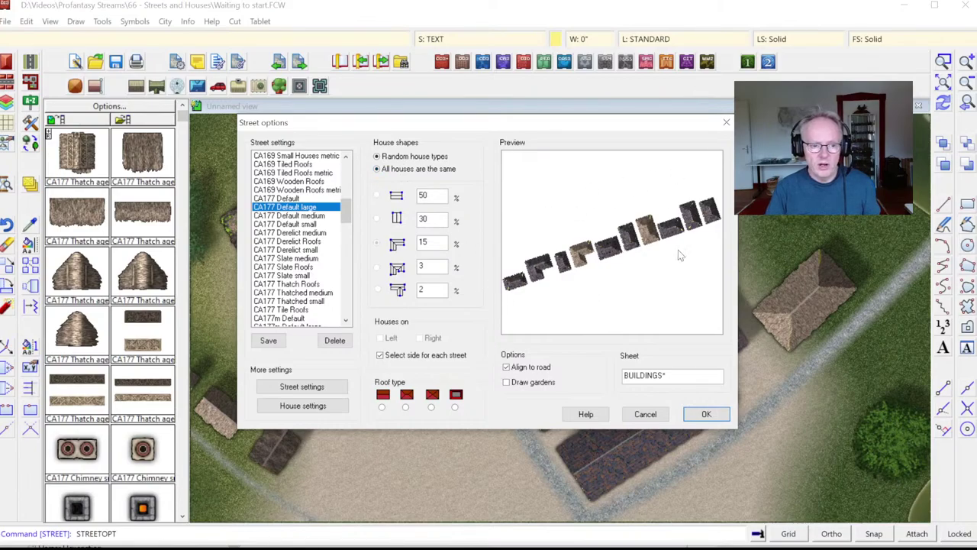
left_click(398, 170)
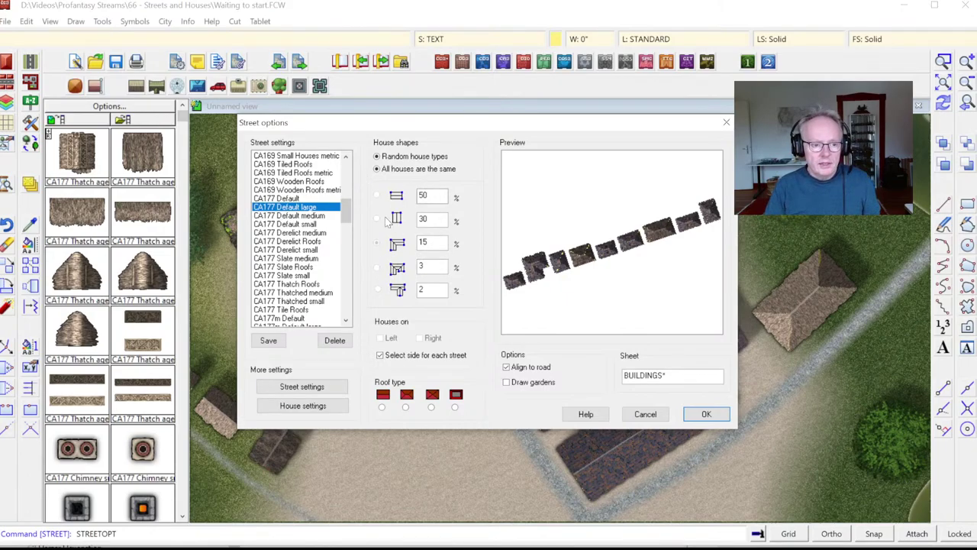
left_click(429, 196)
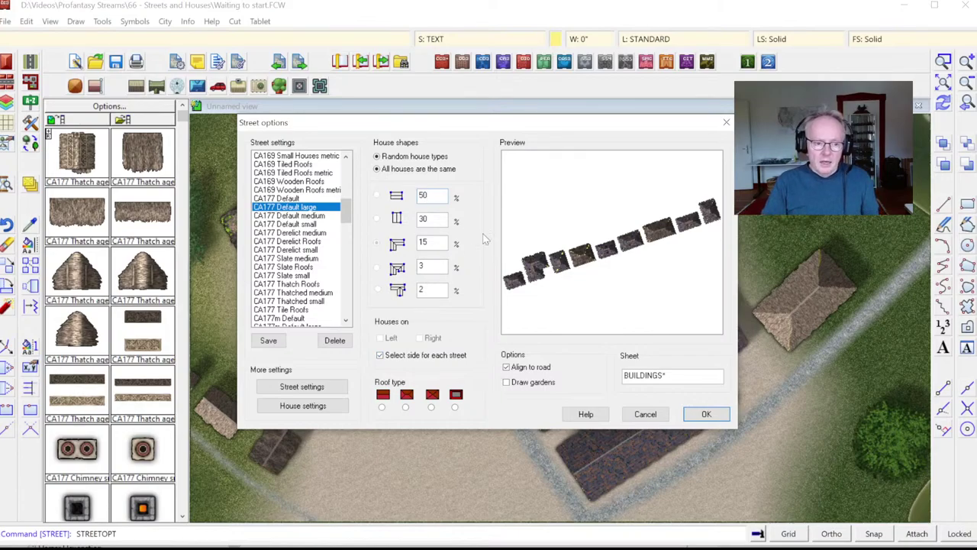
Preview houses on the left, both and right sides, then tick 'Select side for each street'.
left_click(380, 355)
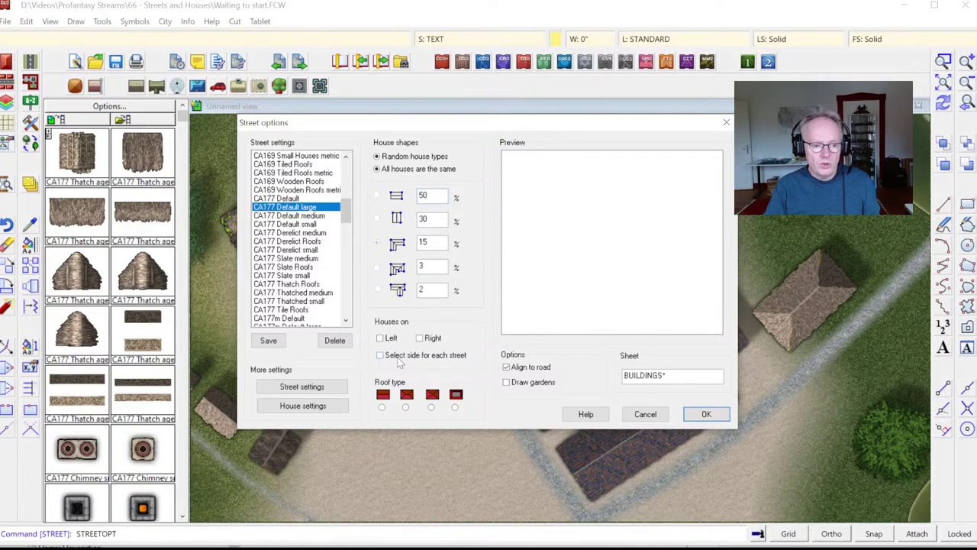
left_click(391, 340)
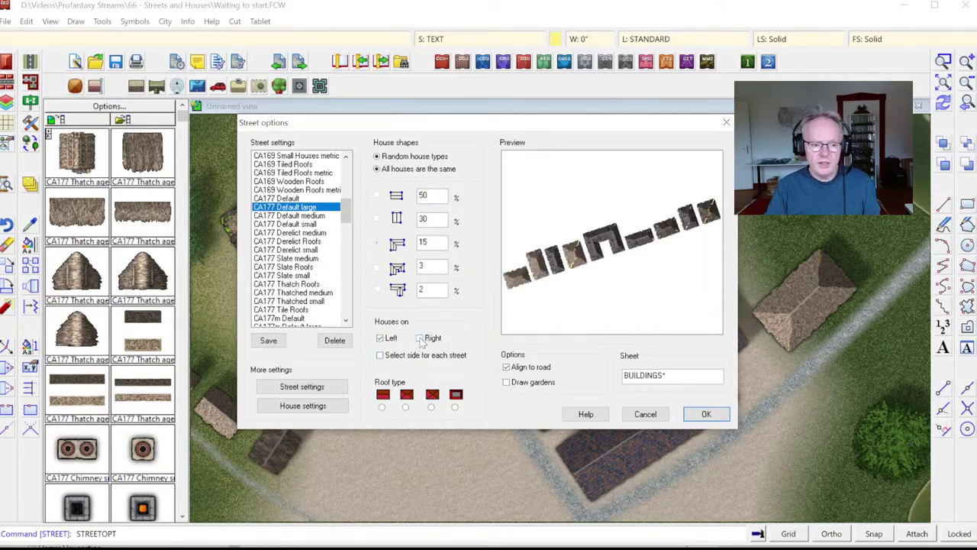
left_click(420, 339)
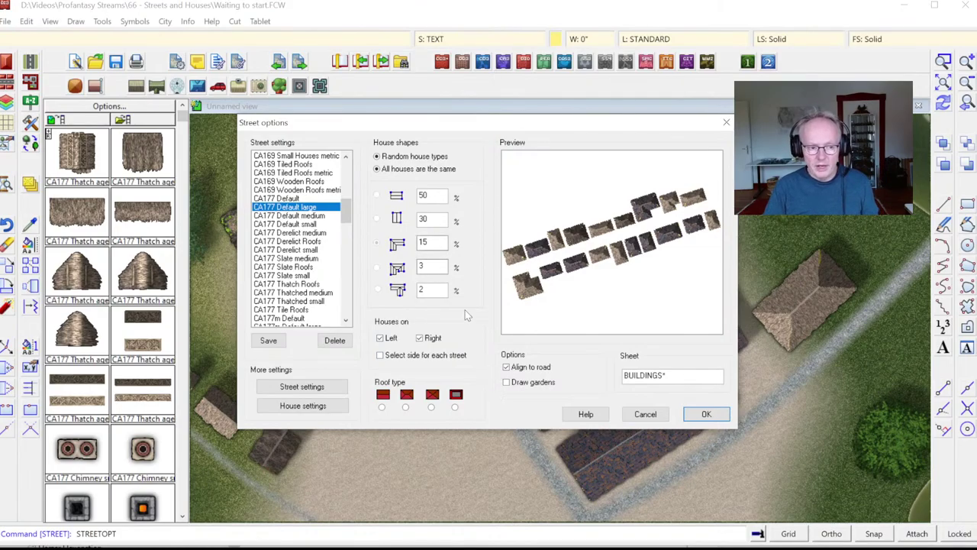
left_click(391, 338)
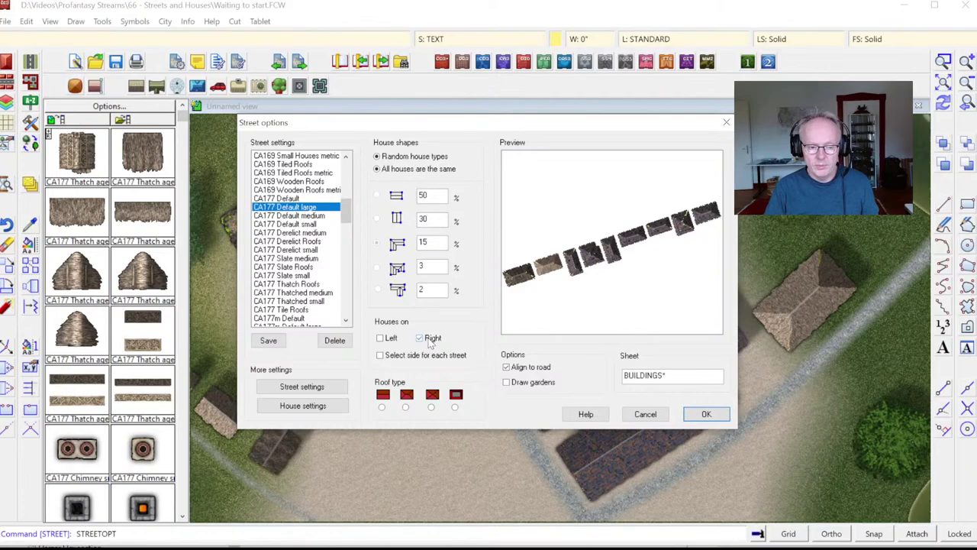
left_click(430, 341)
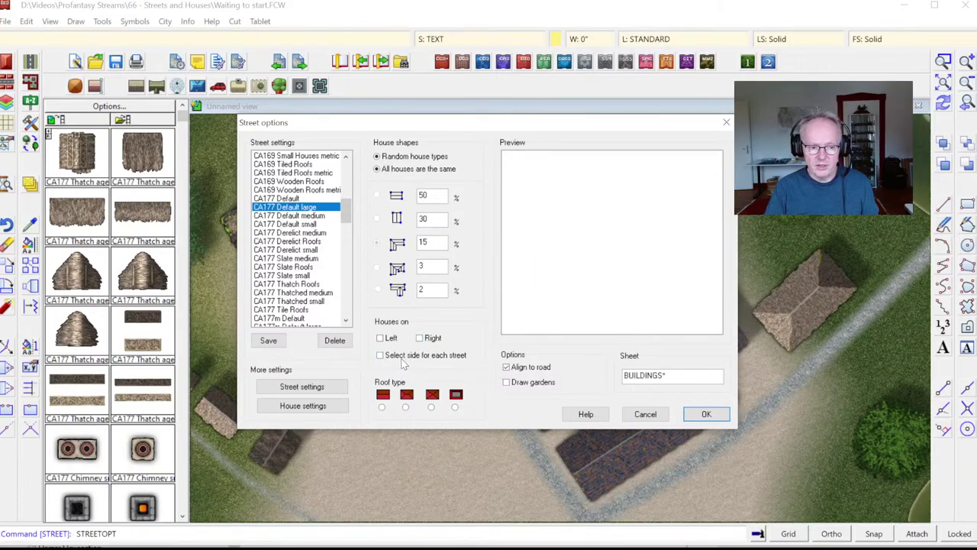
left_click(400, 357)
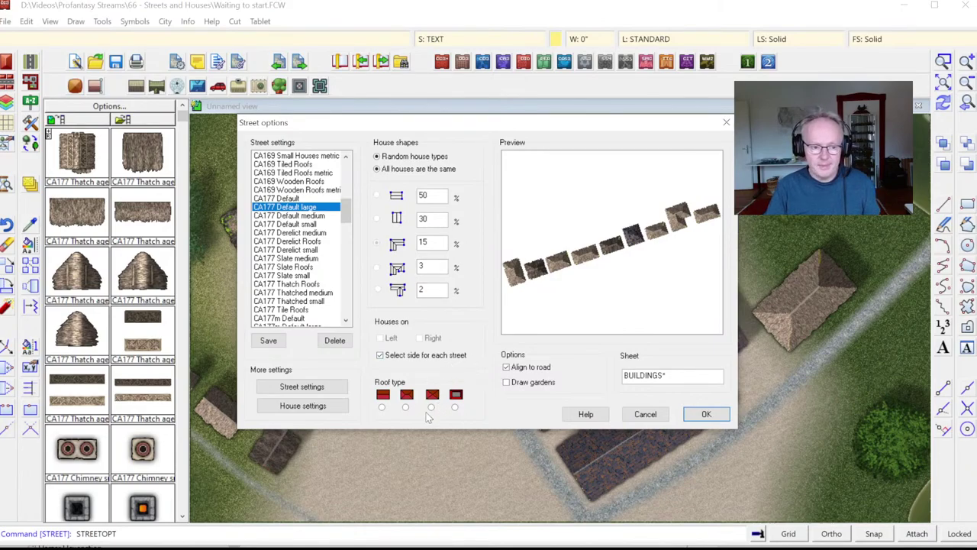
Try both roof types, Align to road and Draw gardens, cancel the street options, and open the colour picker.
left_click(383, 408)
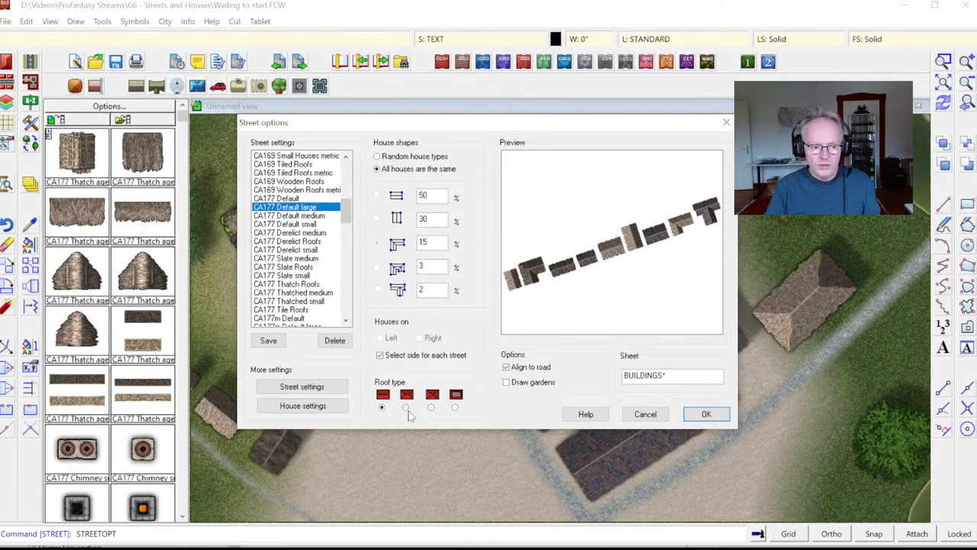
left_click(406, 408)
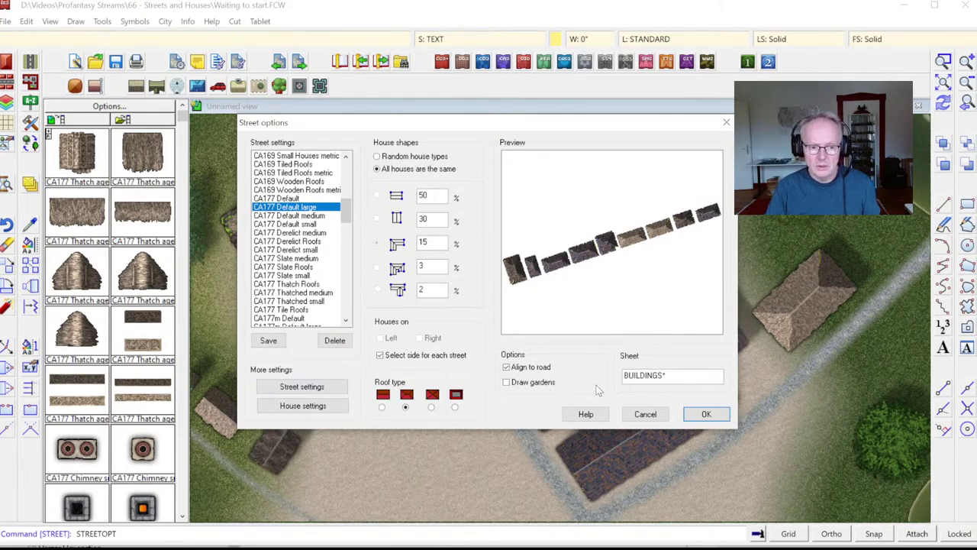
left_click(517, 370)
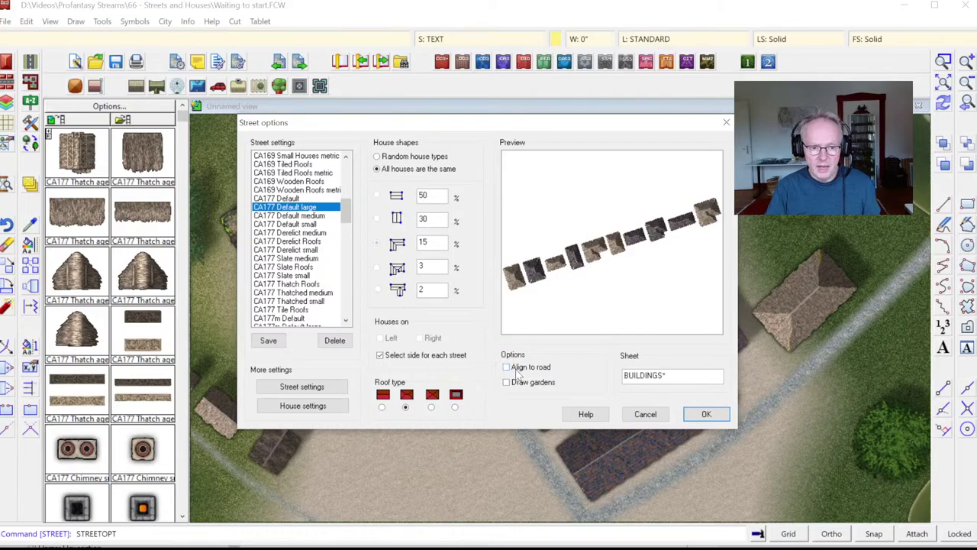
left_click(511, 370)
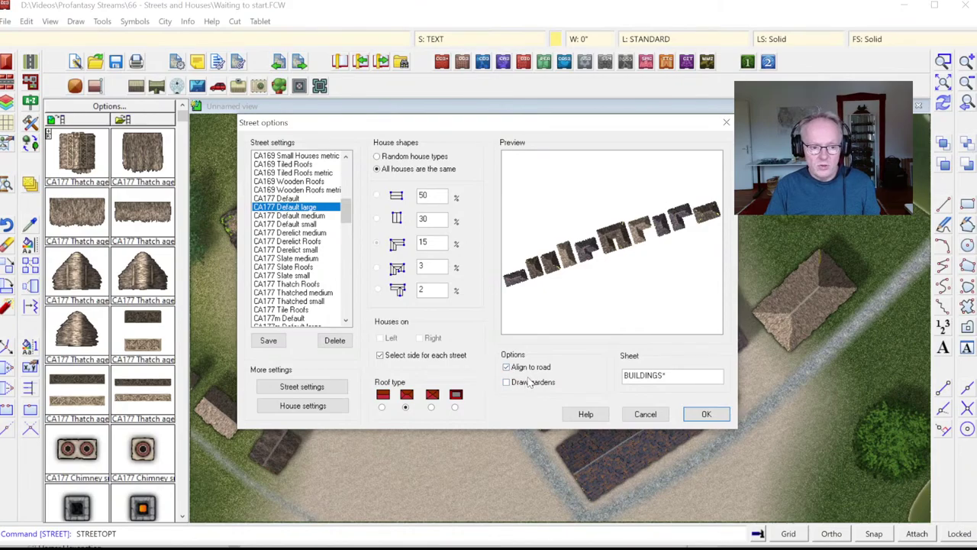
left_click(524, 384)
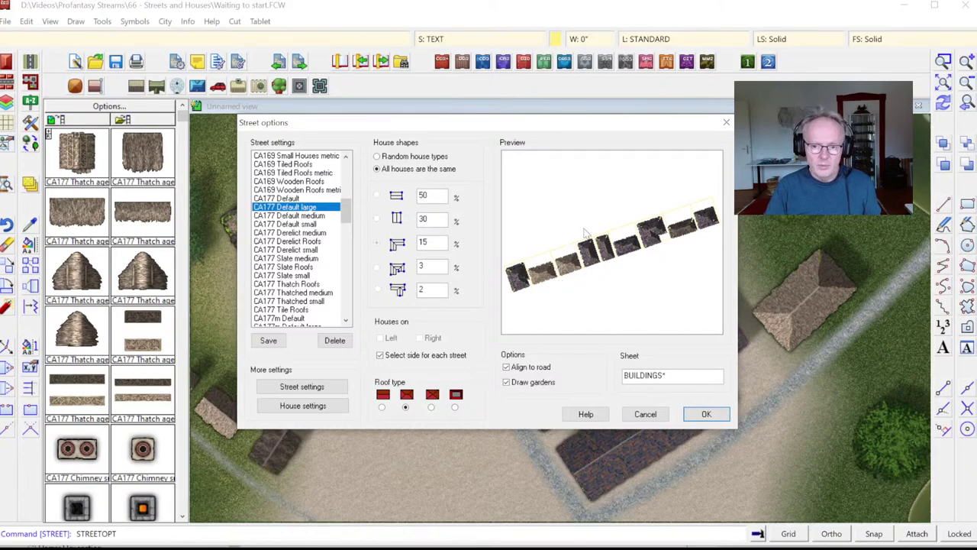
left_click(647, 414)
left_click(557, 40)
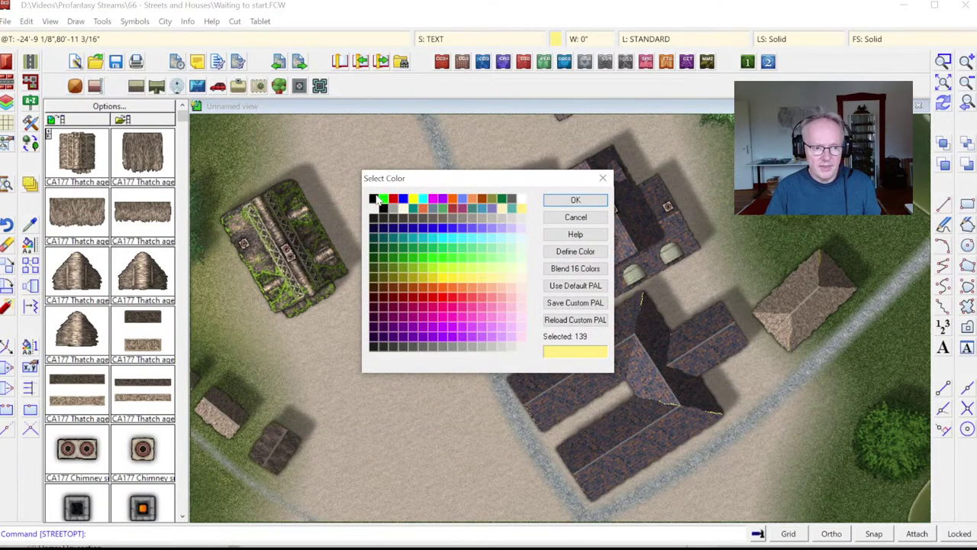
Set the drawing colour to black and start the Street tool with its options.
left_click(373, 199)
left_click(575, 199)
left_click(64, 119)
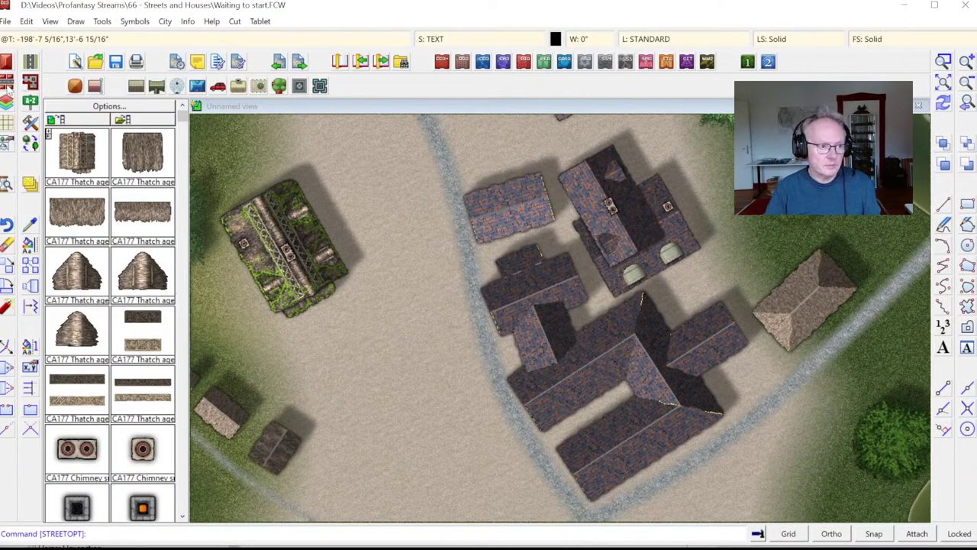
left_click(76, 109)
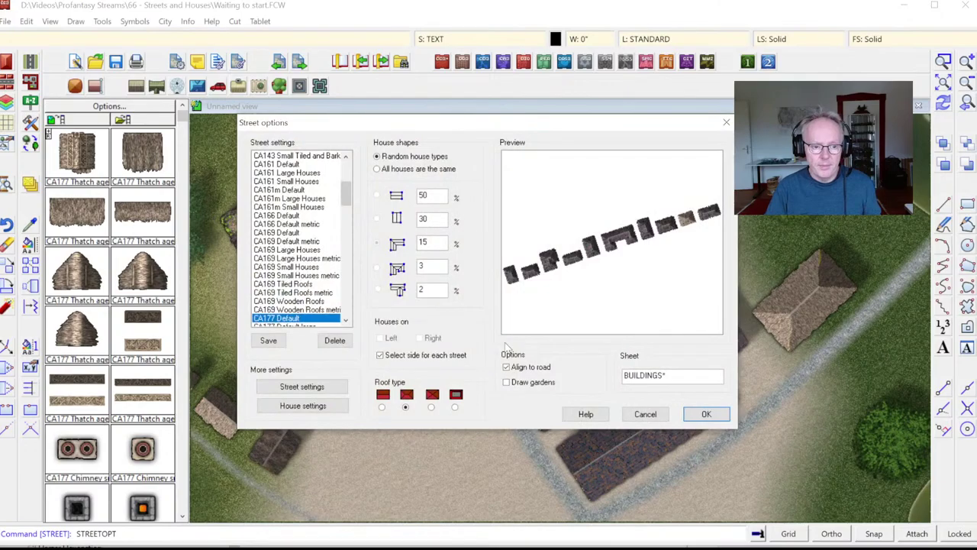
Toggle Draw gardens on and off, then open Street settings.
left_click(533, 386)
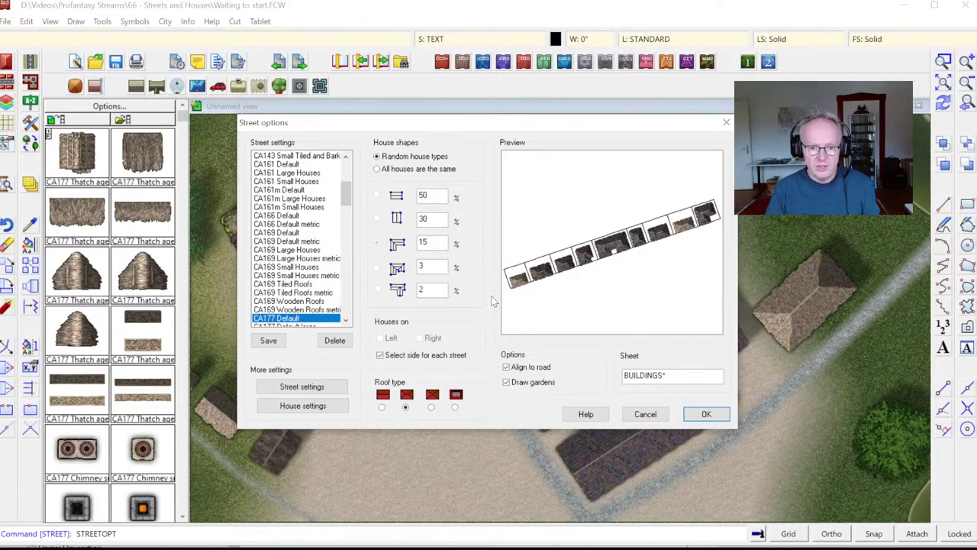
left_click(518, 386)
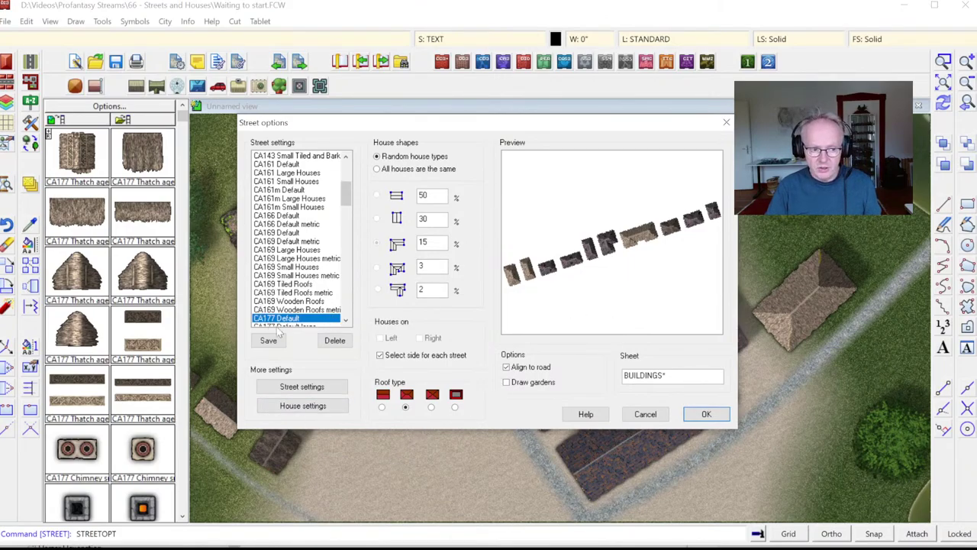
left_click(310, 391)
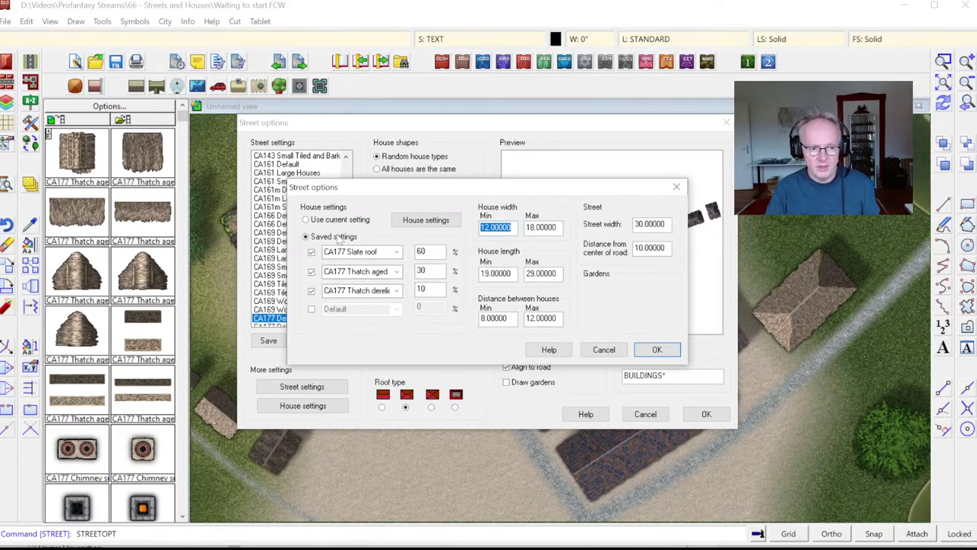
Close the detailed settings unchanged and select the CA177 Default large preset.
left_click(508, 228)
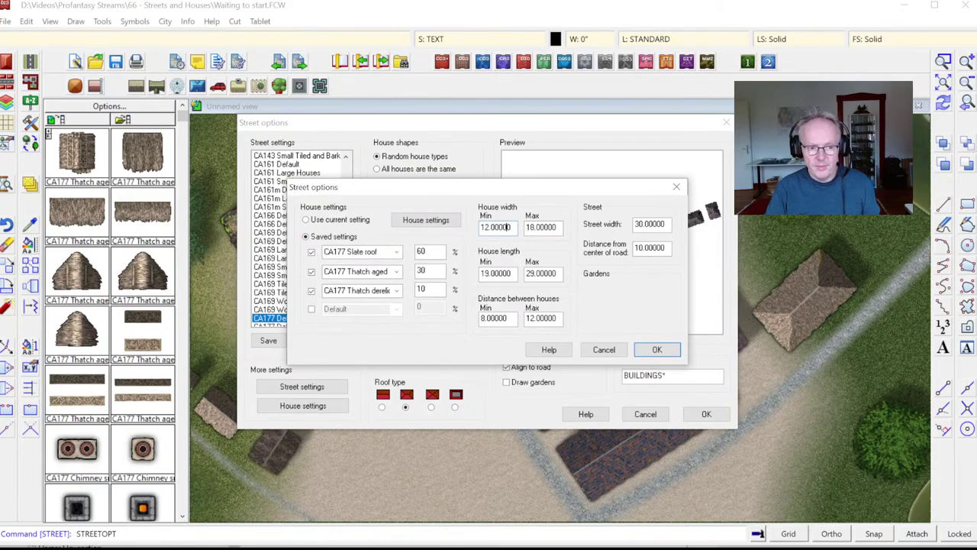
left_click(602, 349)
left_click(346, 320)
left_click(346, 320)
left_click(303, 310)
Review Default large's house widths 15–24, lengths 25–39, spacing 5–10 and street width 40.
left_click(312, 386)
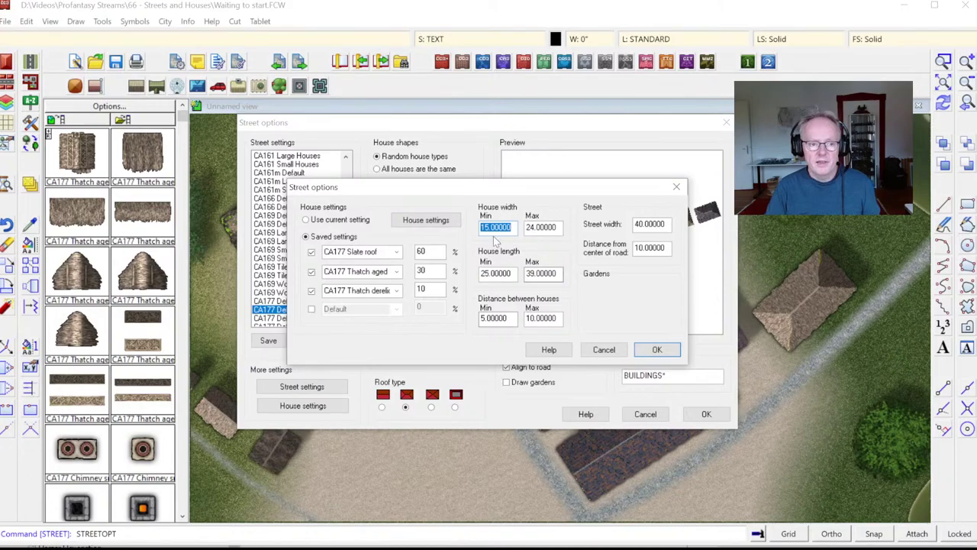
left_click(495, 227)
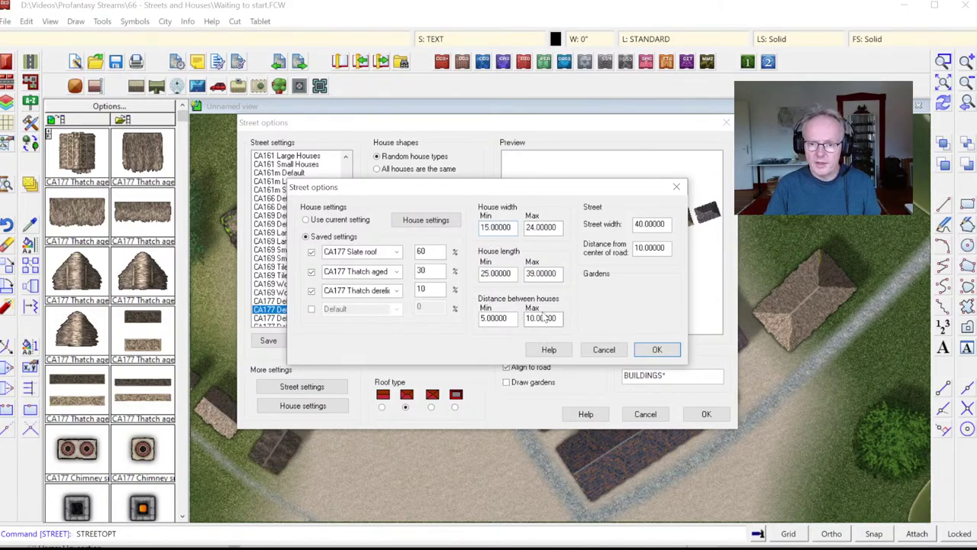
left_click(604, 351)
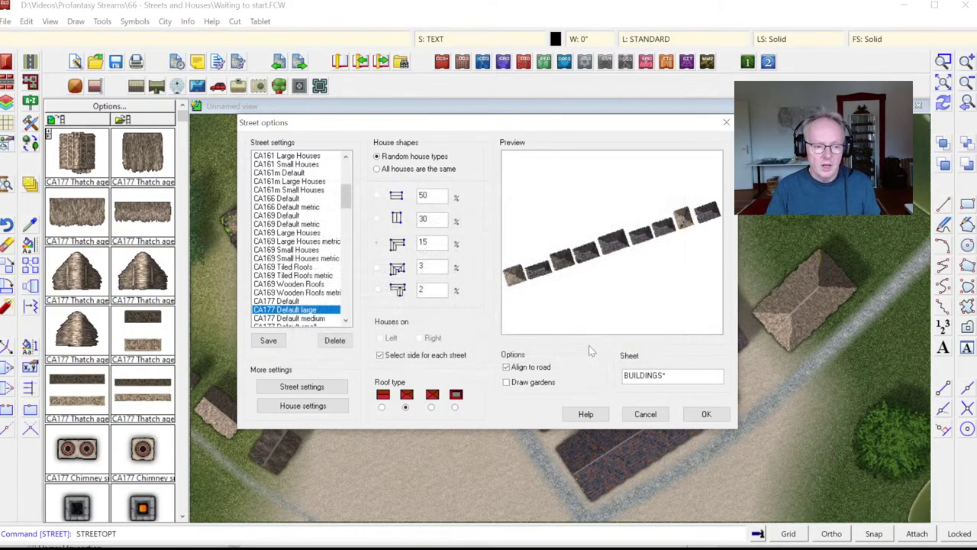
mouse_move(349, 198)
left_mouse_down()
mouse_move(347, 212)
mouse_move(345, 202)
left_mouse_up()
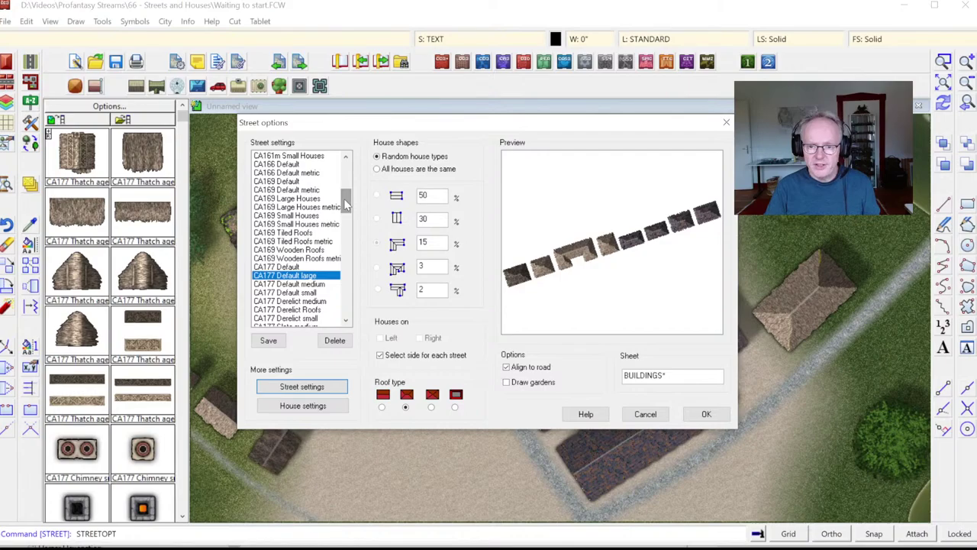
left_click(313, 390)
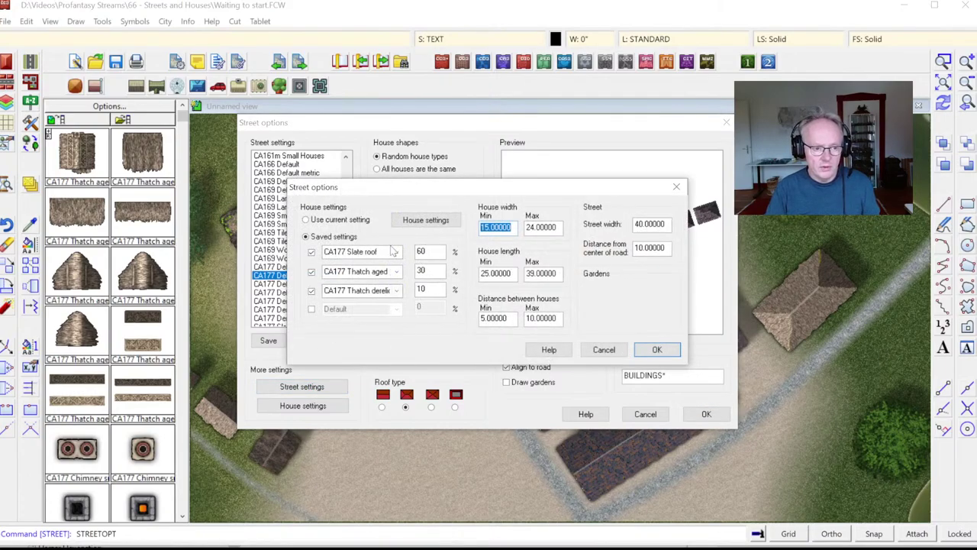
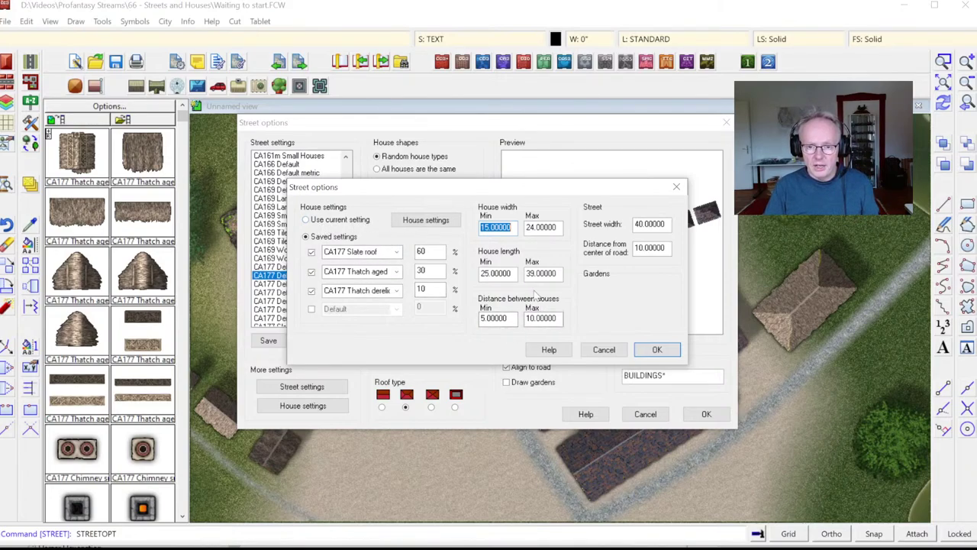
Pick CA177 Default medium in the street settings list and accept the street options.
left_click(601, 355)
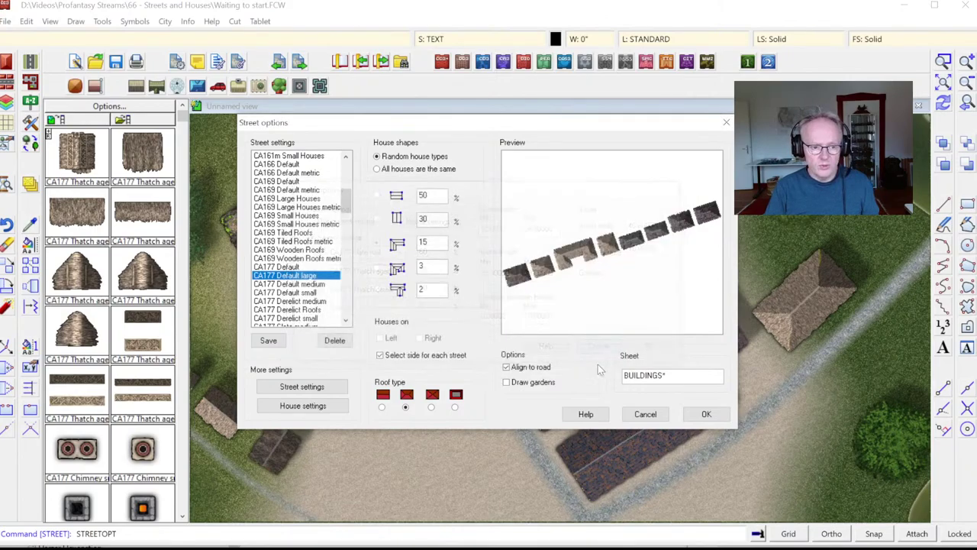
left_click(309, 407)
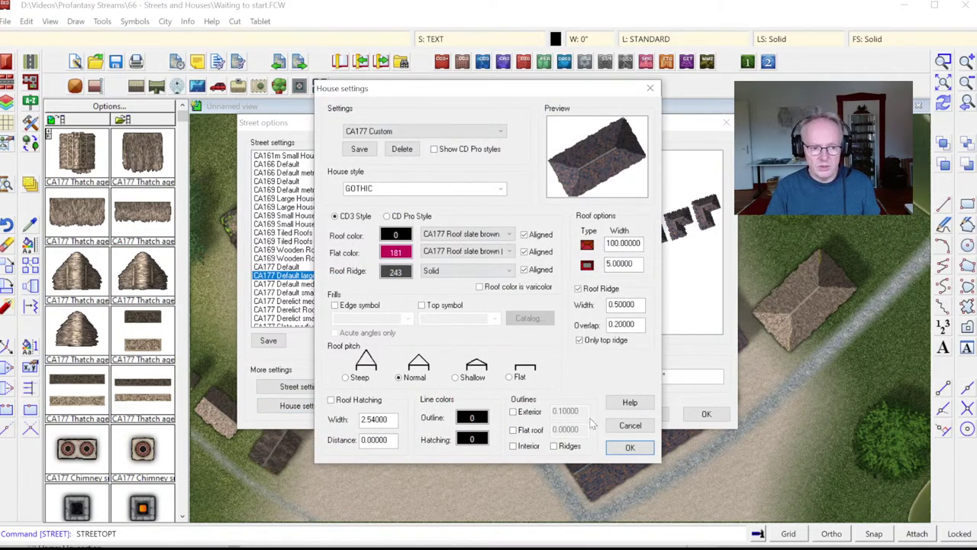
left_click(630, 447)
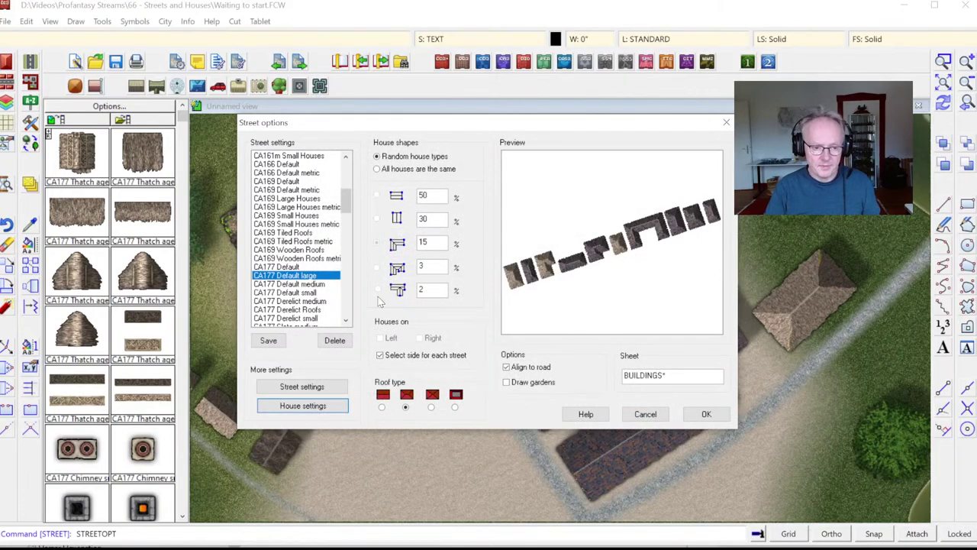
left_click(285, 284)
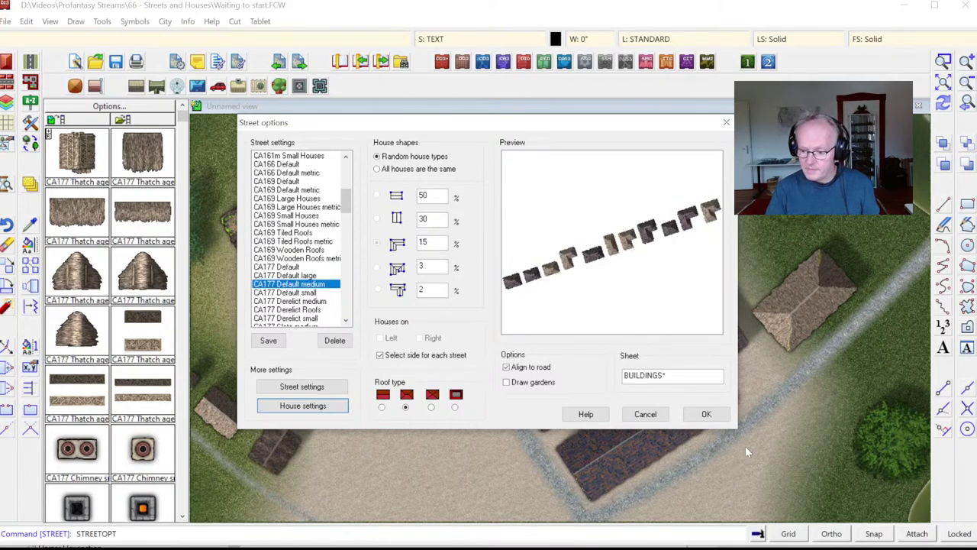
left_click(704, 416)
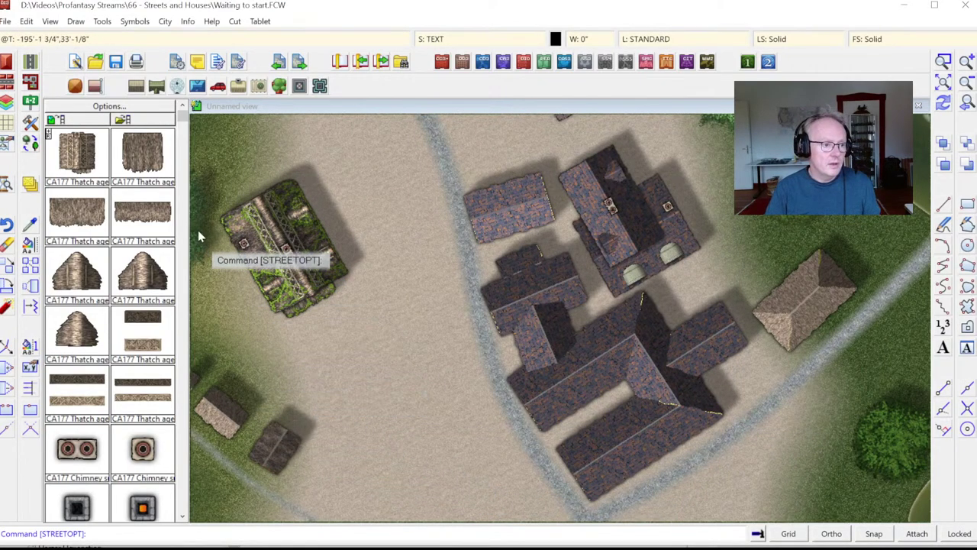
left_click(6, 86)
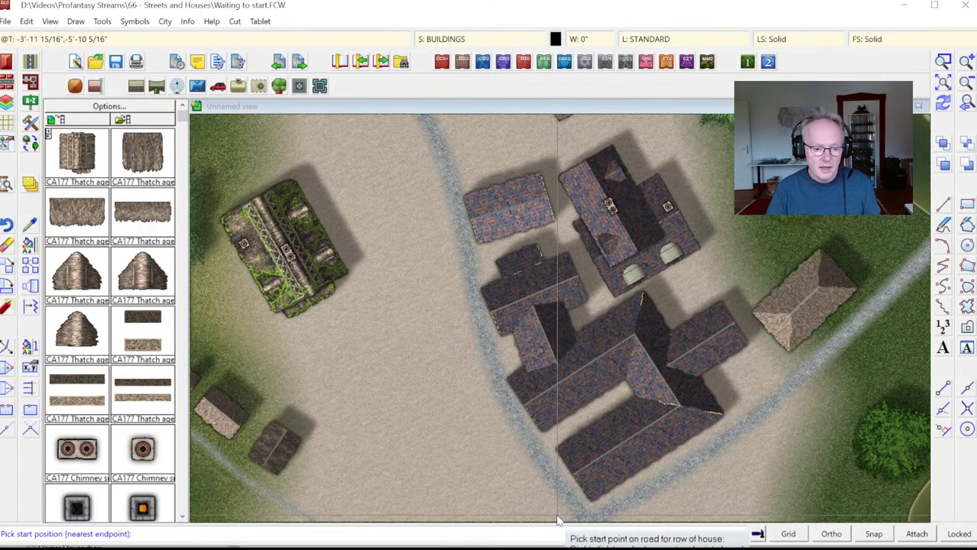
left_click(539, 495)
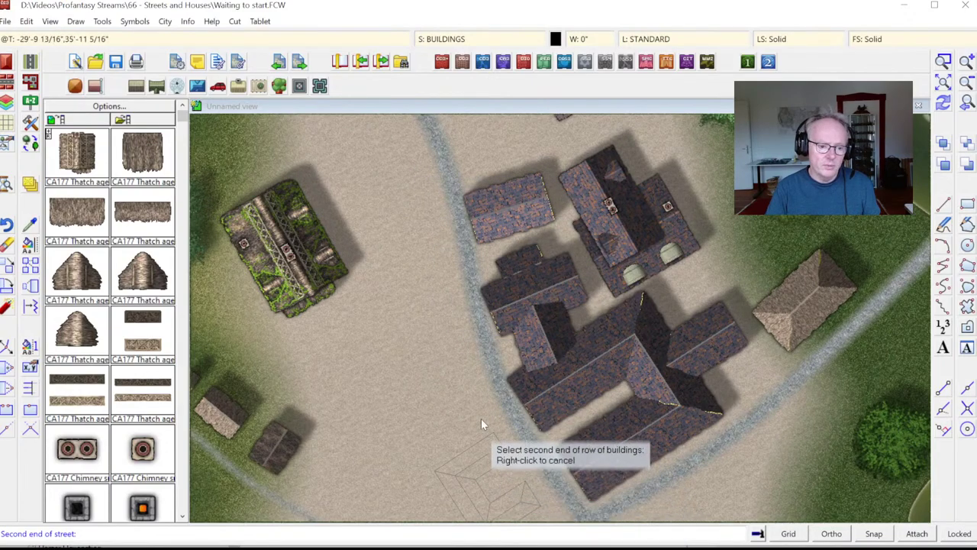
left_click(381, 146)
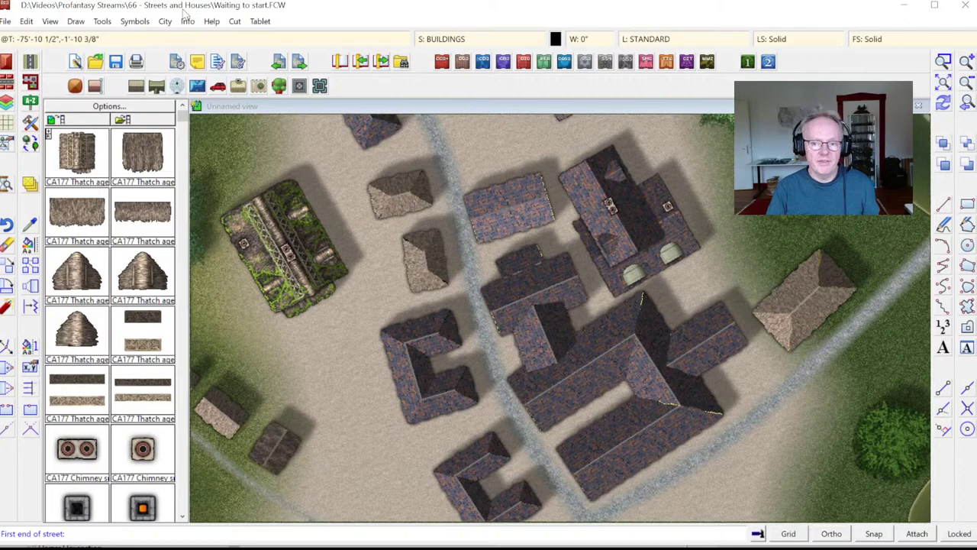
left_click(27, 22)
left_click(31, 36)
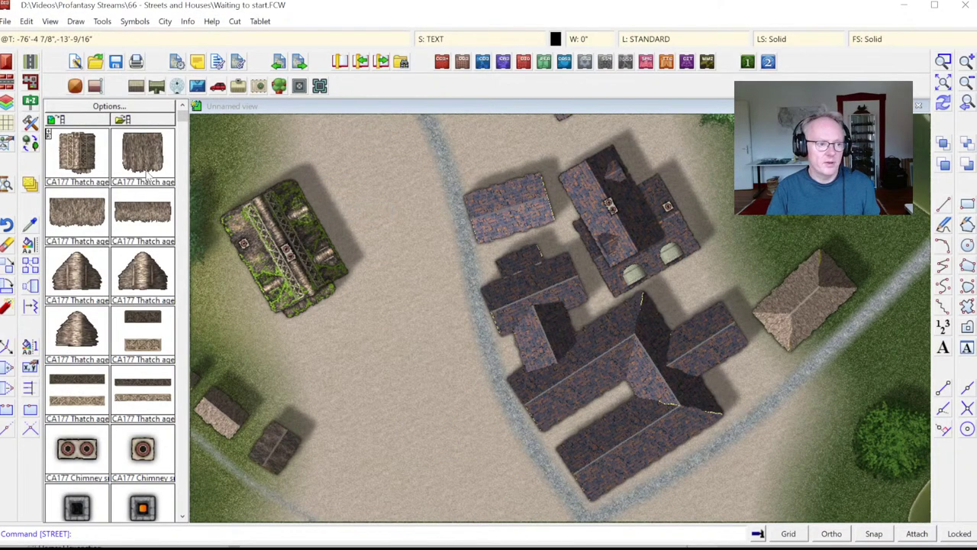
Set the distance between houses to a minimum of 4 and a maximum of 6.
left_click(6, 85)
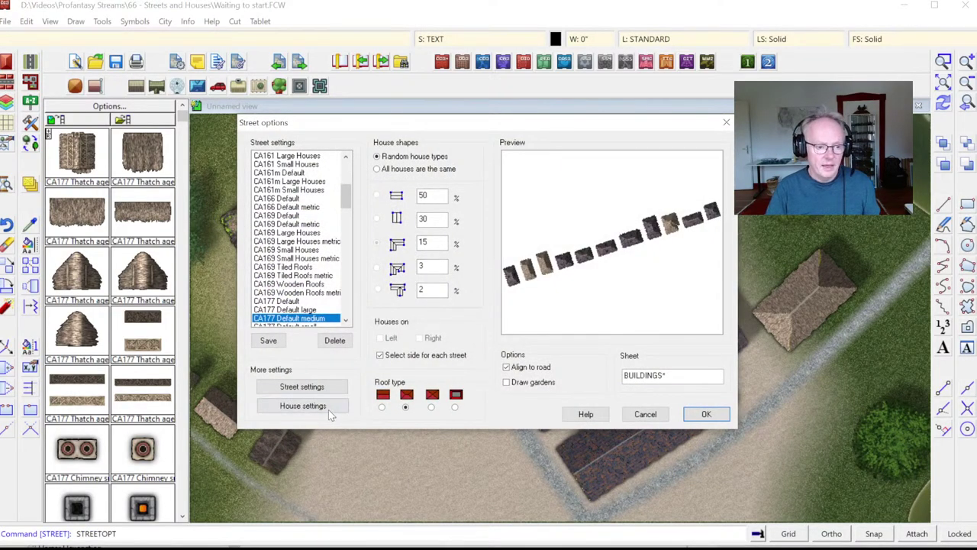
left_click(305, 386)
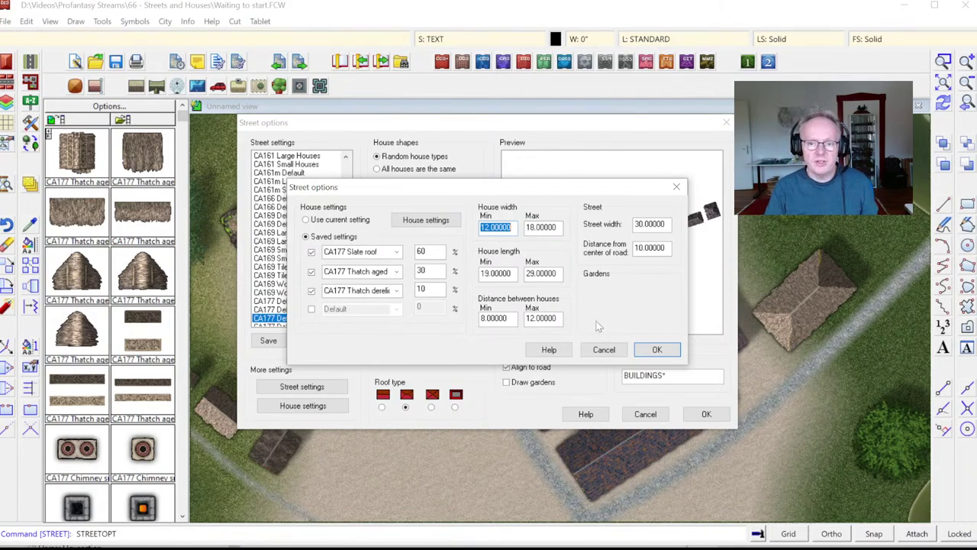
left_click(507, 318)
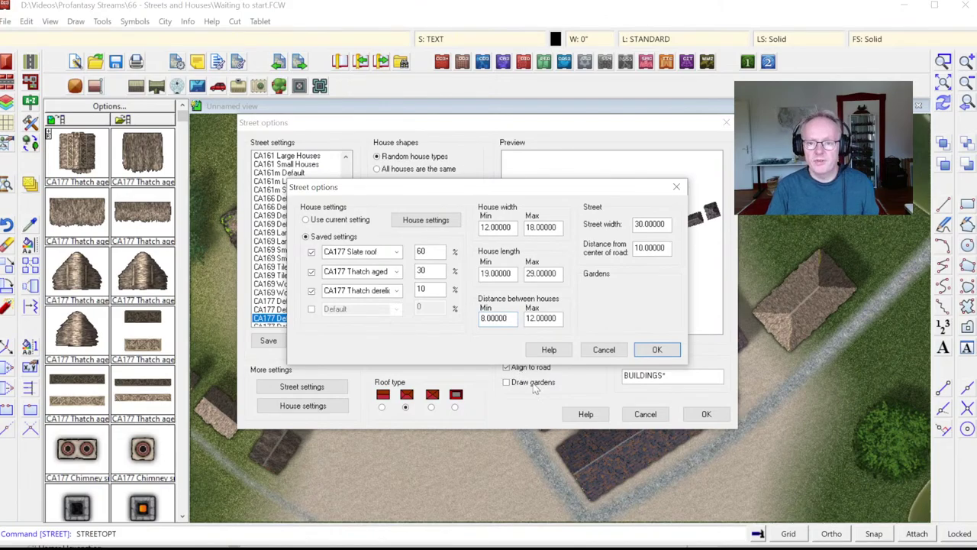
key("shift+Home")
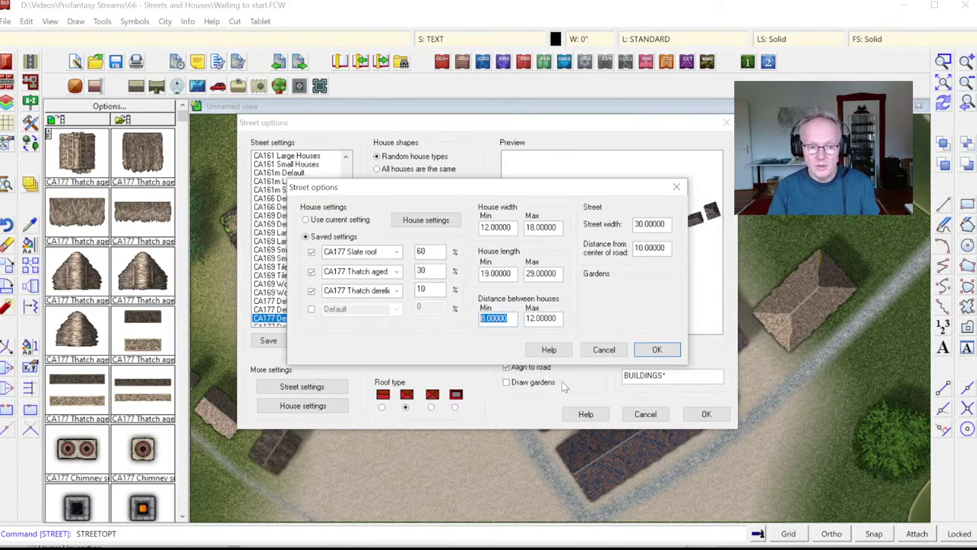
type("4")
key("Tab")
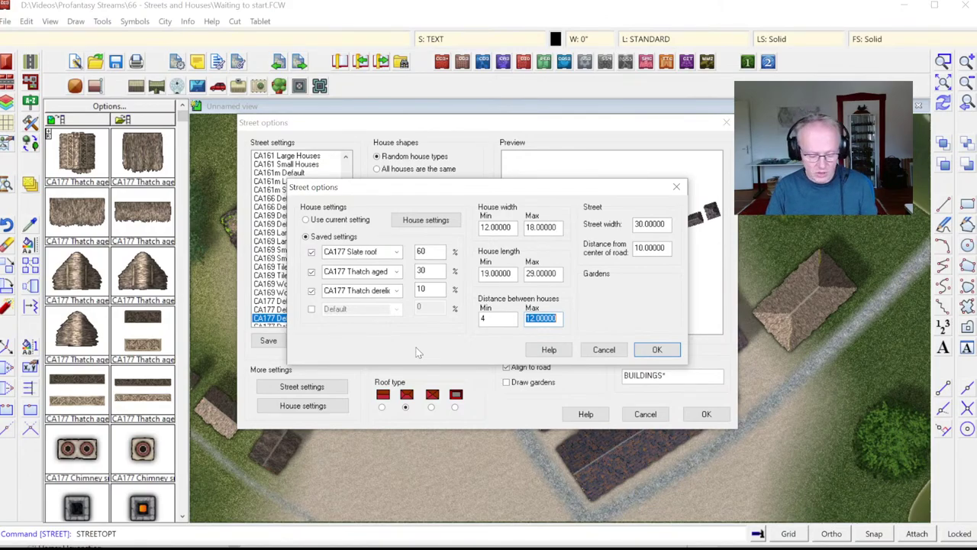
type("6")
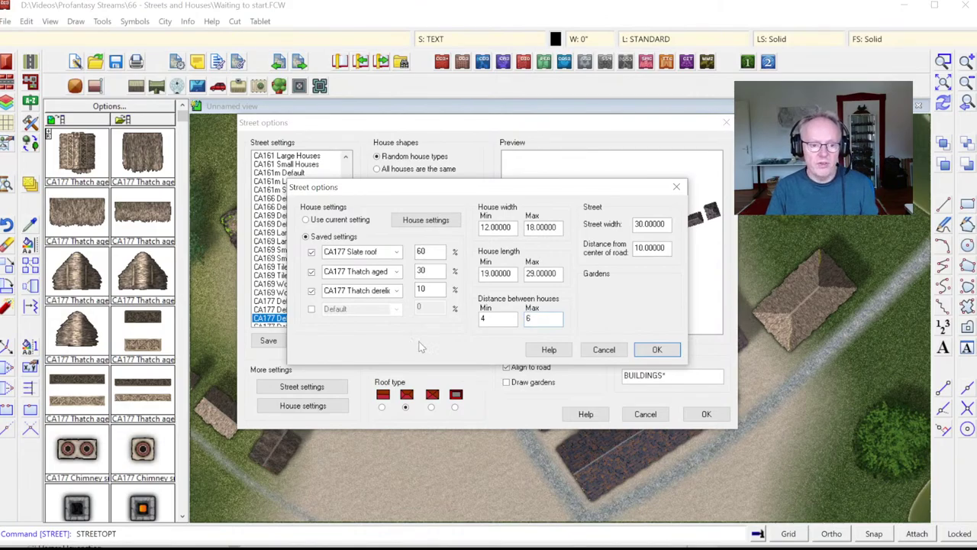
left_click(656, 349)
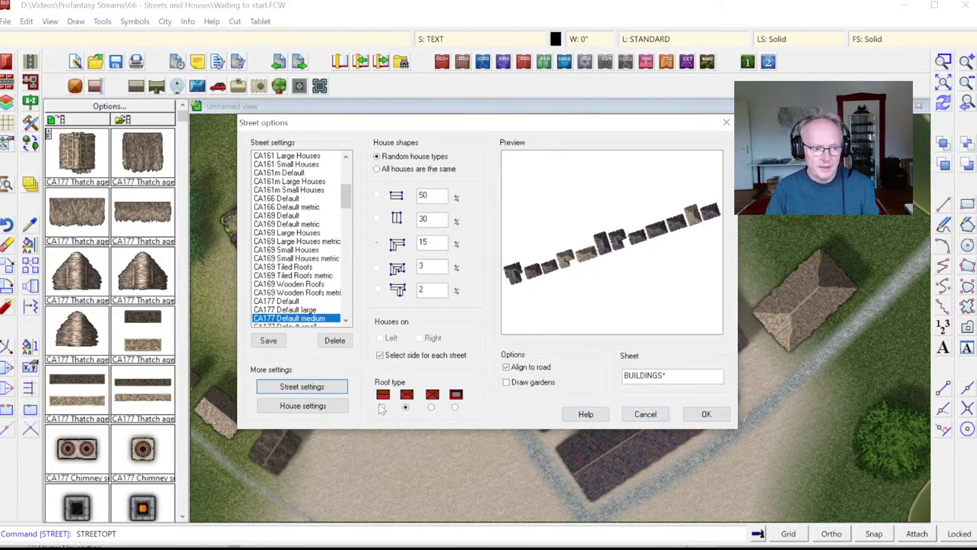
Save the current street settings as a new style named CA177 Custom.
left_click(273, 344)
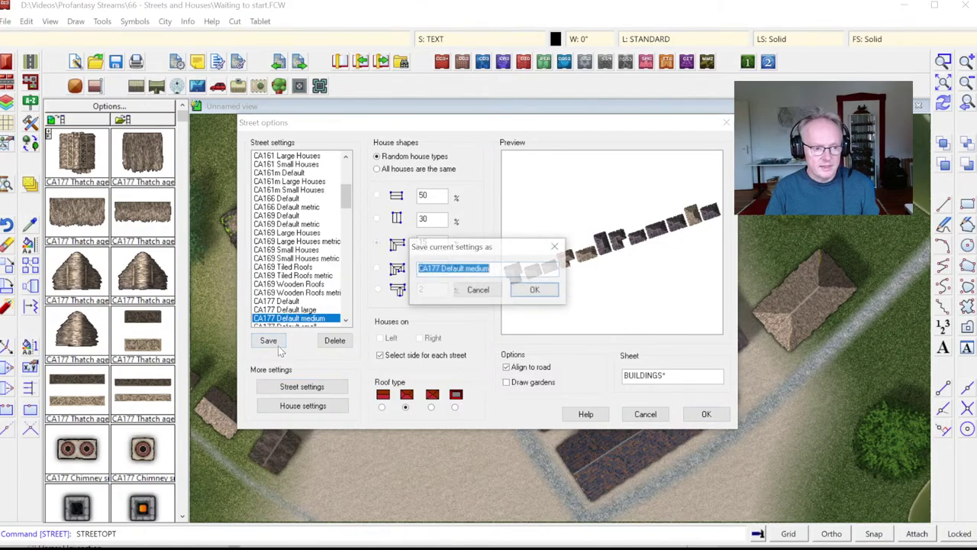
key("End")
key("ctrl+shift+Left")
key("ctrl+shift+Left")
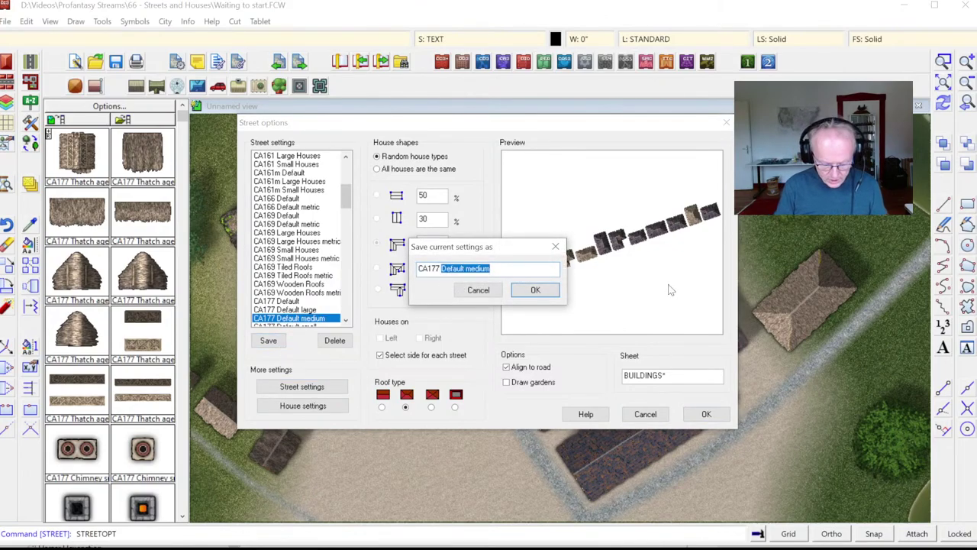
type("Cutom")
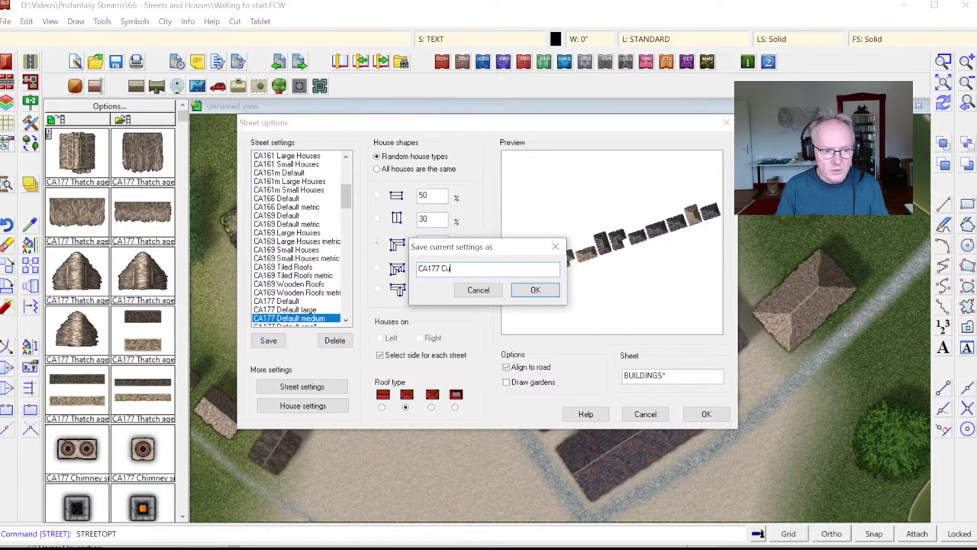
key("Return")
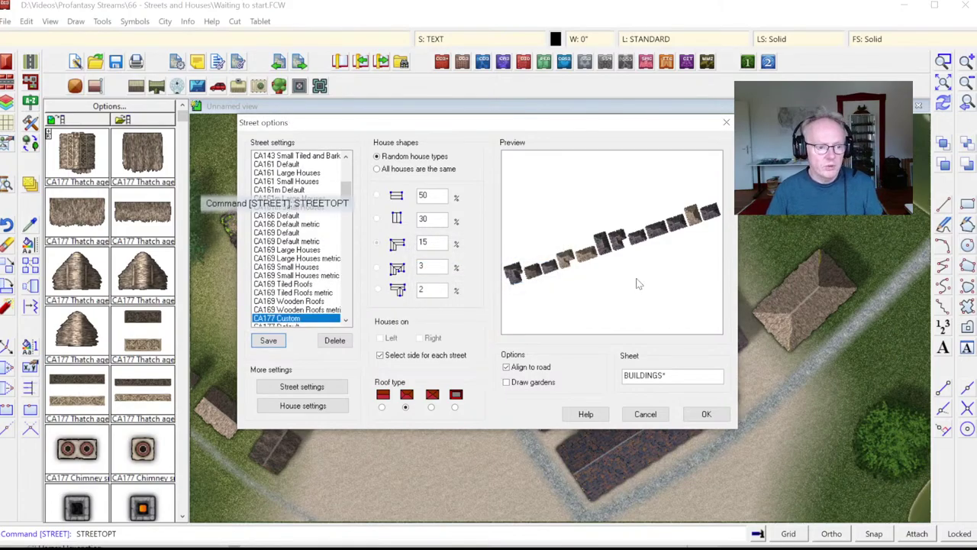
left_click(279, 342)
Confirm the CA177 Custom save, place a trial house row along the road, then undo it.
left_click(532, 288)
left_click(704, 414)
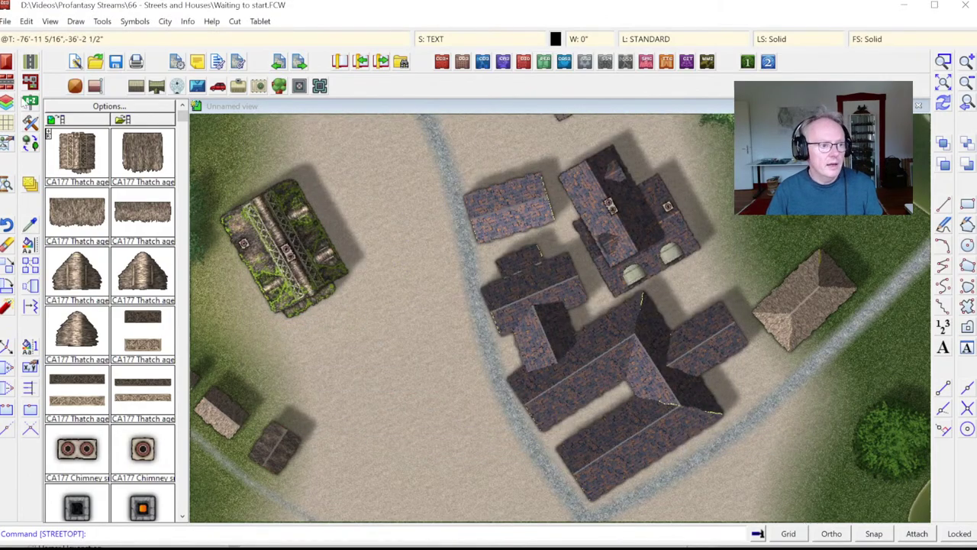
left_click(553, 506)
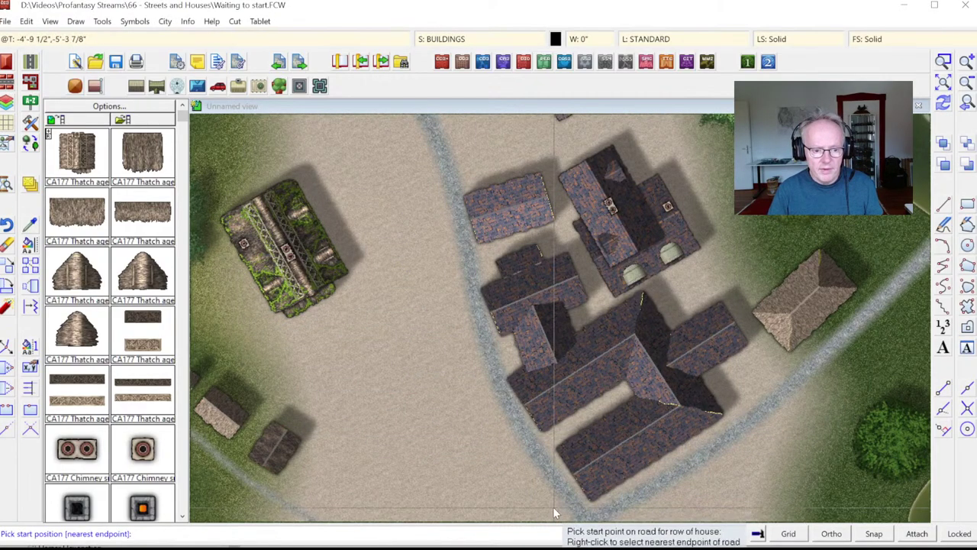
left_click(361, 169)
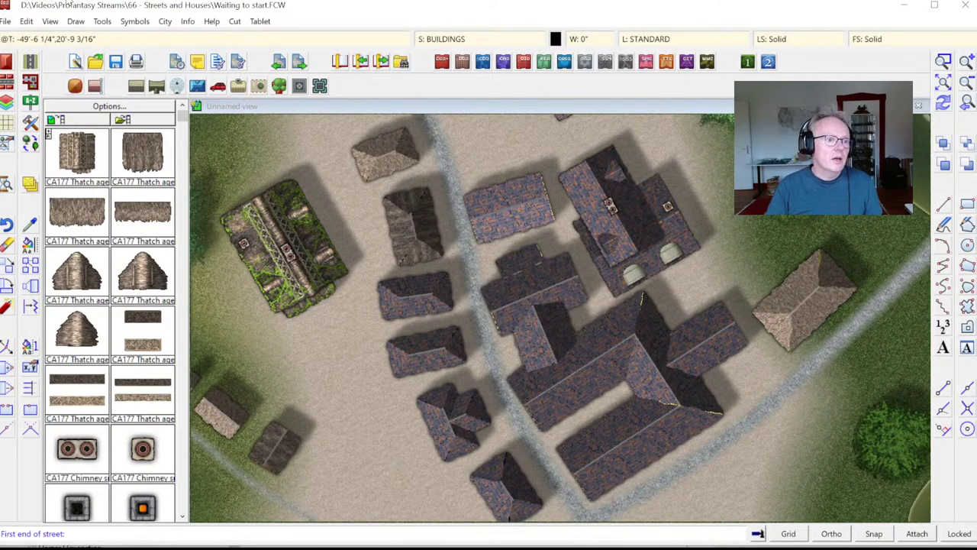
left_click(27, 20)
left_click(31, 38)
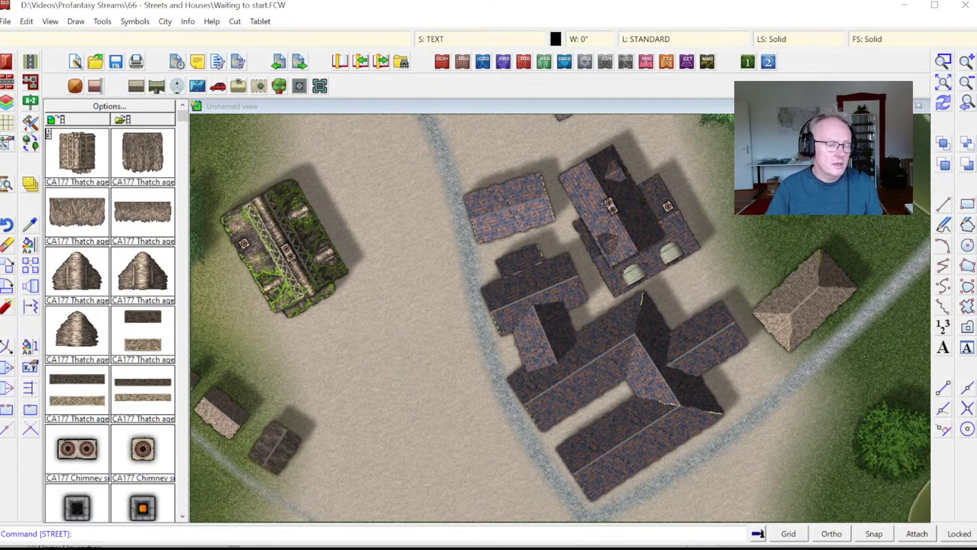
Correct the rejected house length to minimum 25, giving houses 12–24 wide and 25–29 long.
left_click(9, 83)
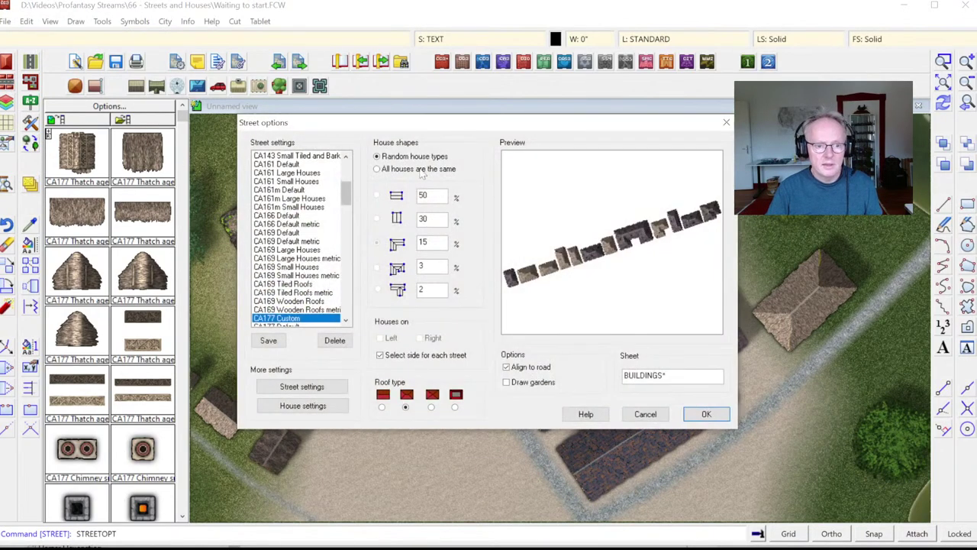
left_click(309, 384)
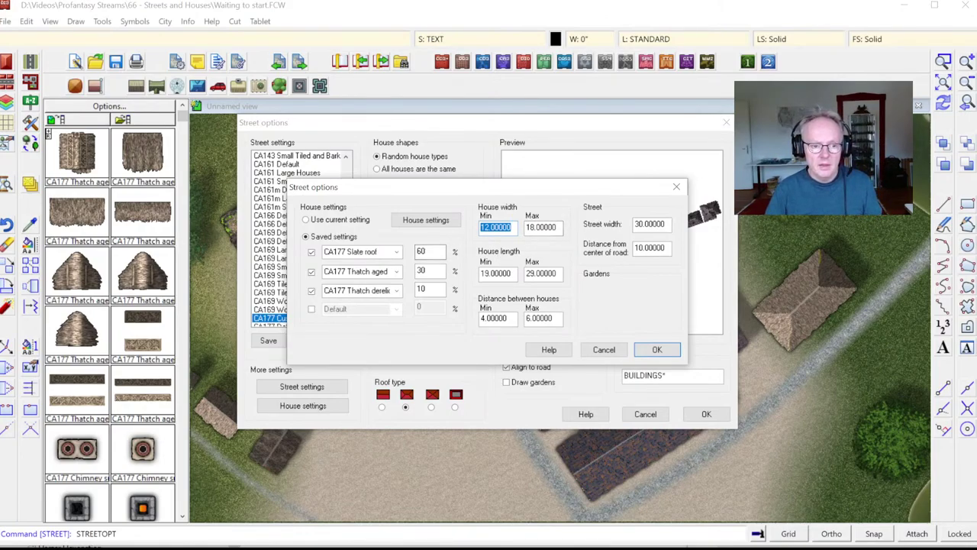
key("Tab")
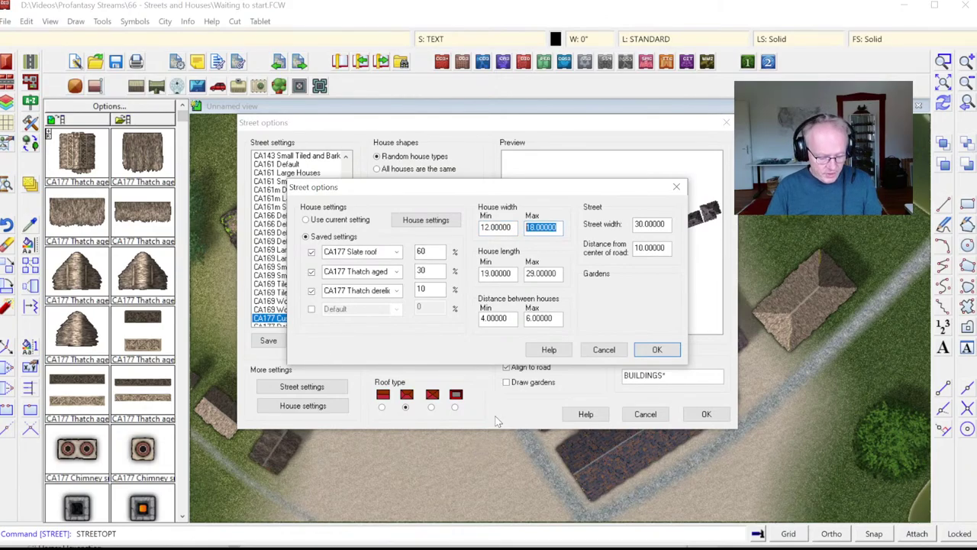
type("24")
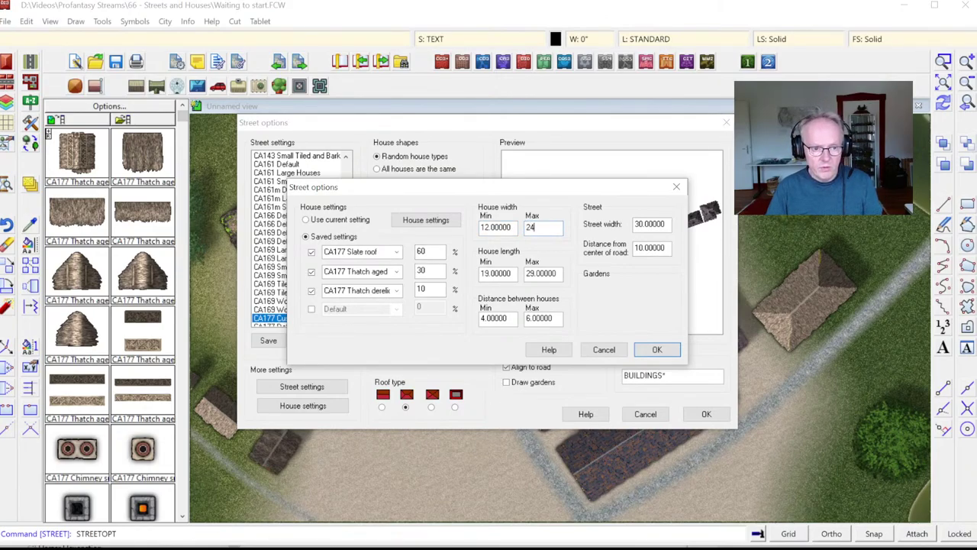
key("Tab")
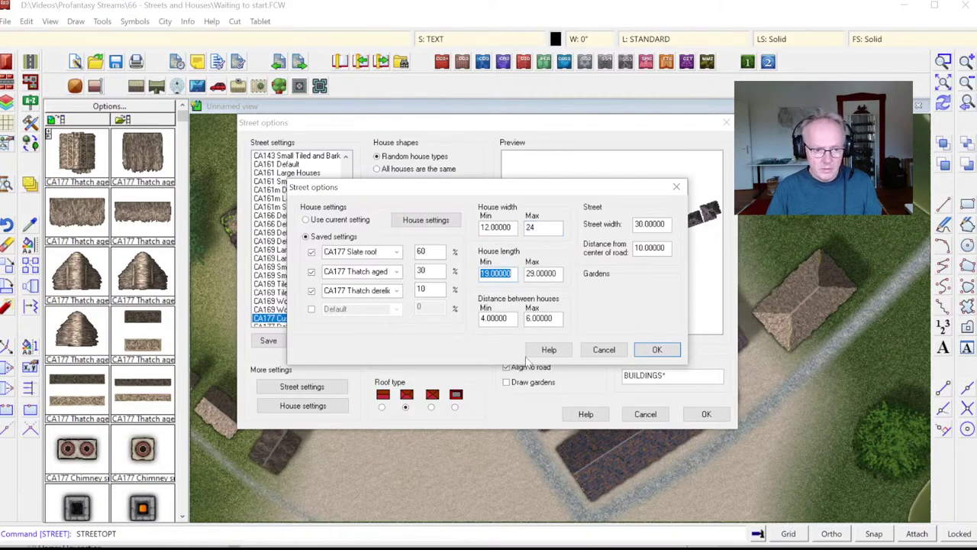
key("Tab")
left_click(654, 348)
left_click_drag(847, 495, 682, 297)
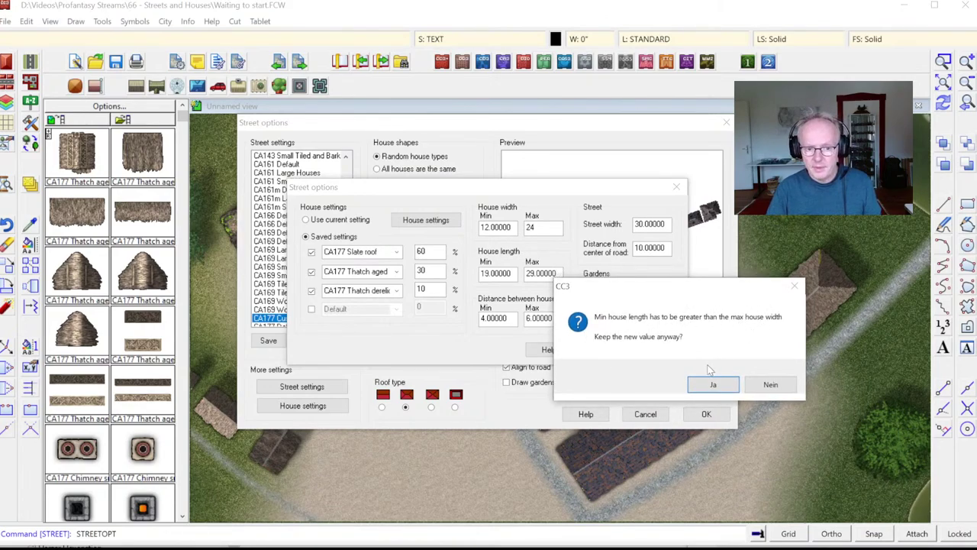
left_click(770, 384)
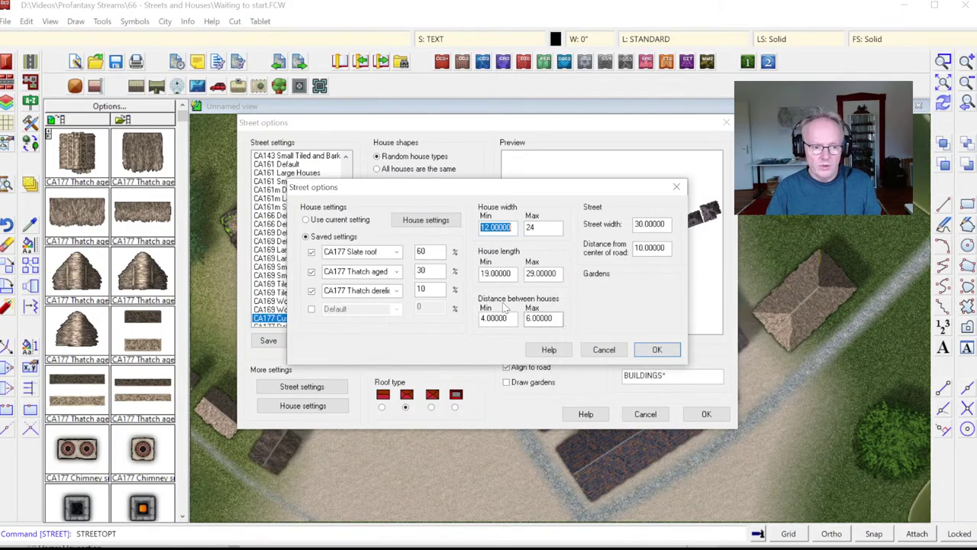
left_click(494, 273)
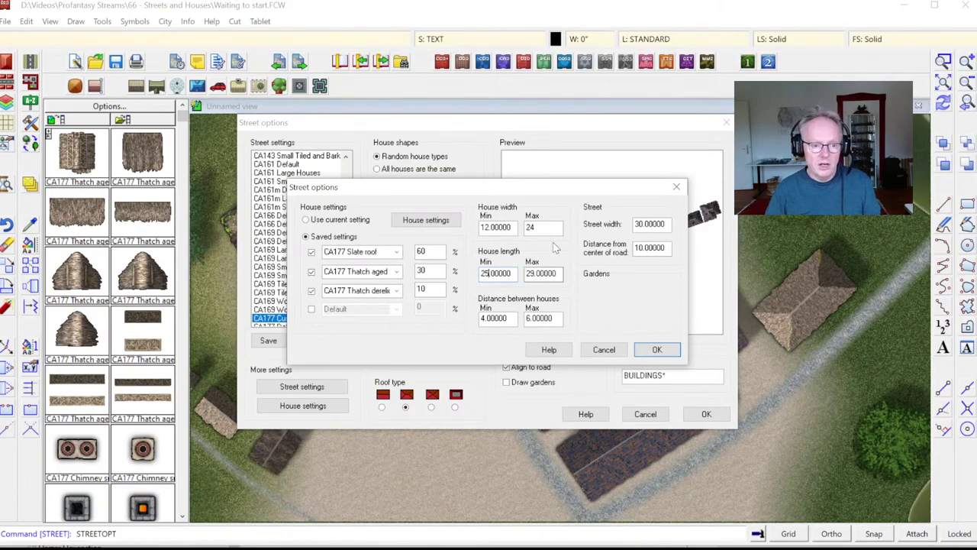
left_click(656, 349)
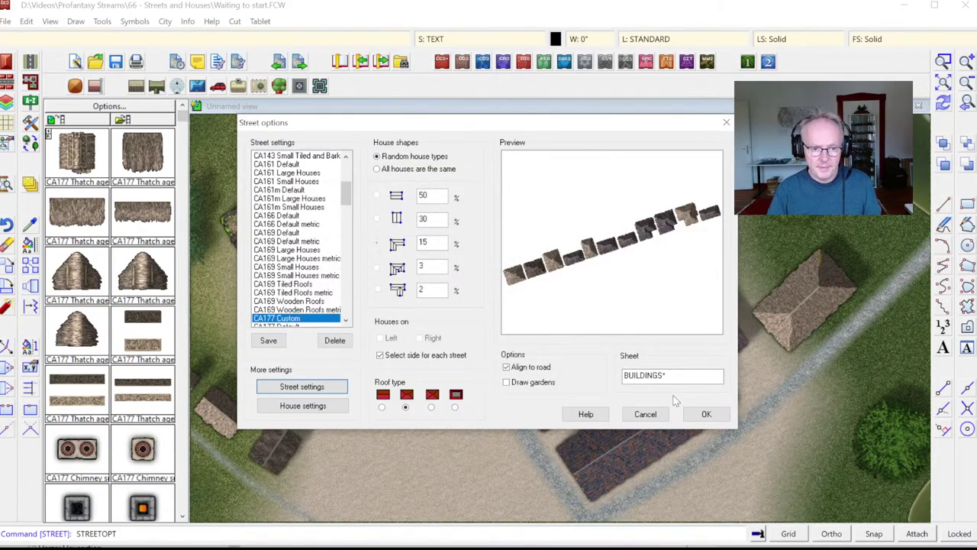
left_click(704, 417)
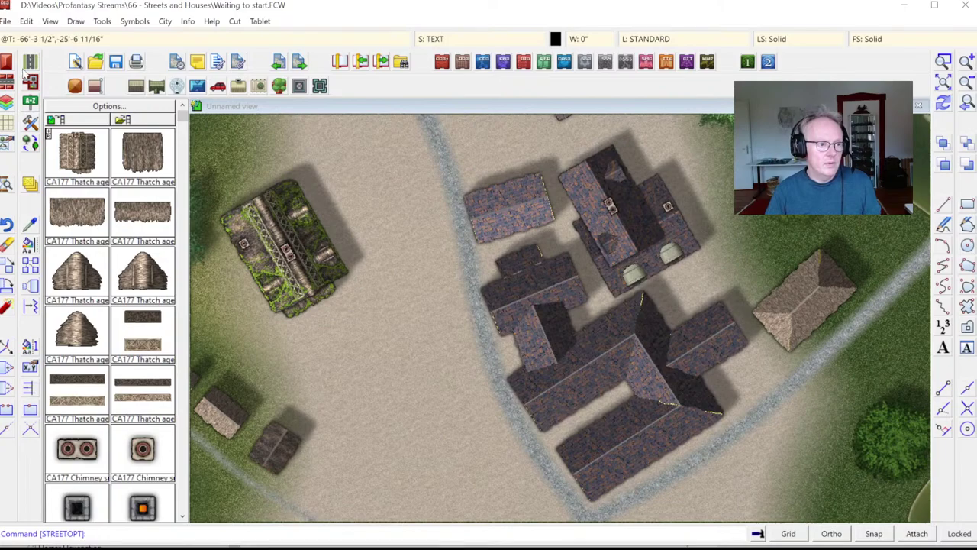
left_click(539, 504)
left_click(379, 142)
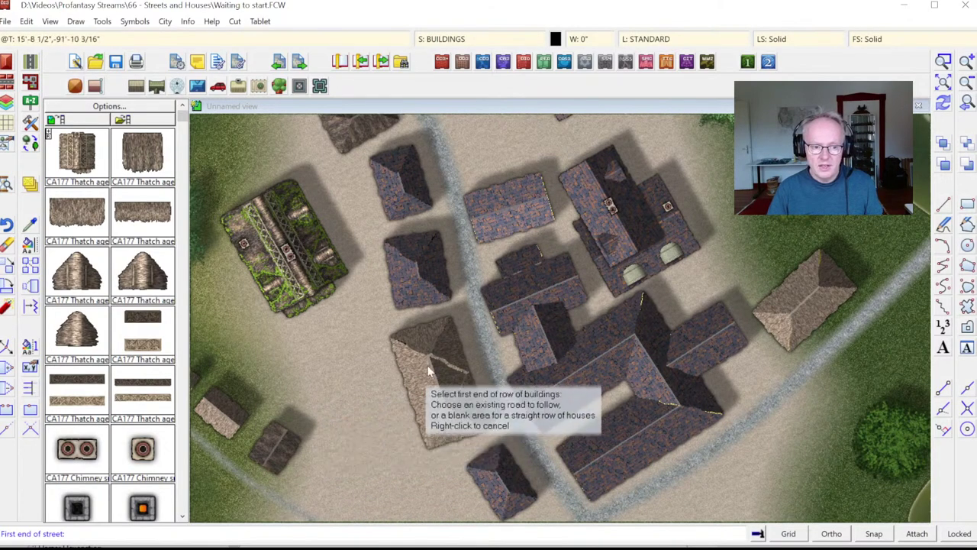
left_click(26, 20)
left_click(34, 35)
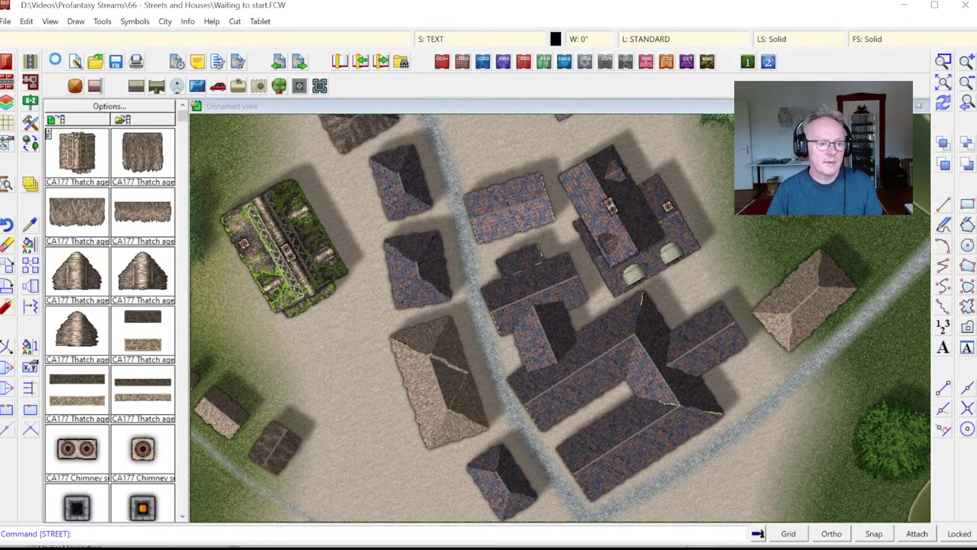
left_click(6, 88)
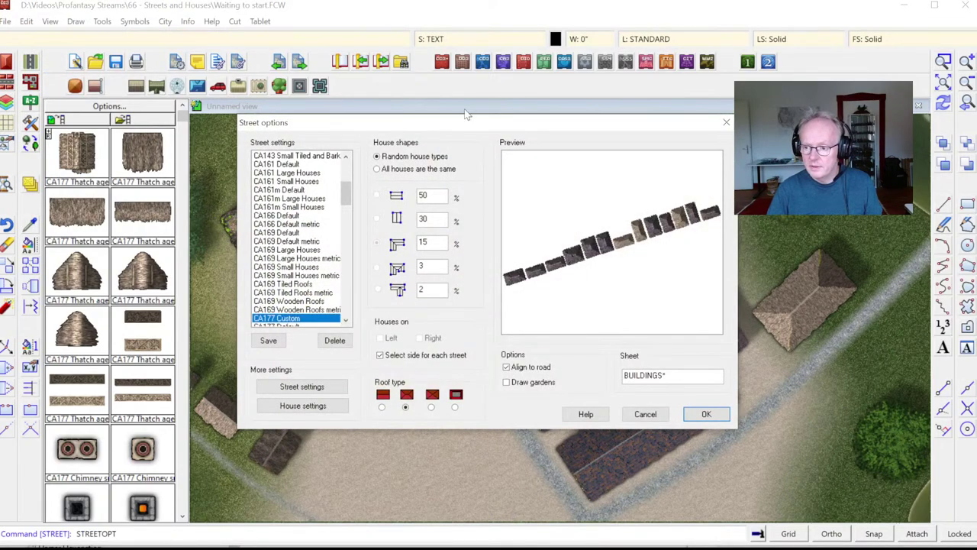
Set maximum house width to 16 and minimum house length to 17, then close the street options.
left_click(310, 387)
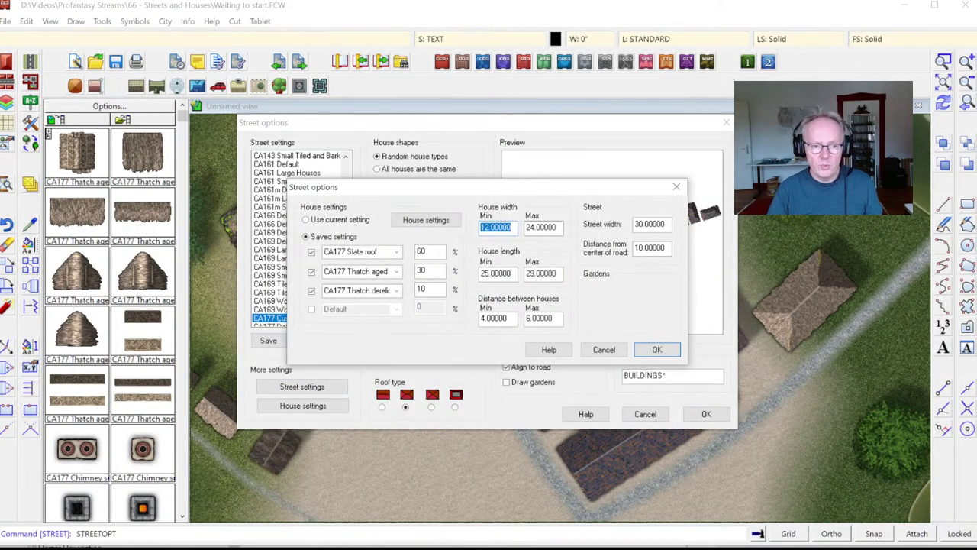
key("Tab")
type("16")
key("Tab")
type("17")
left_click(655, 350)
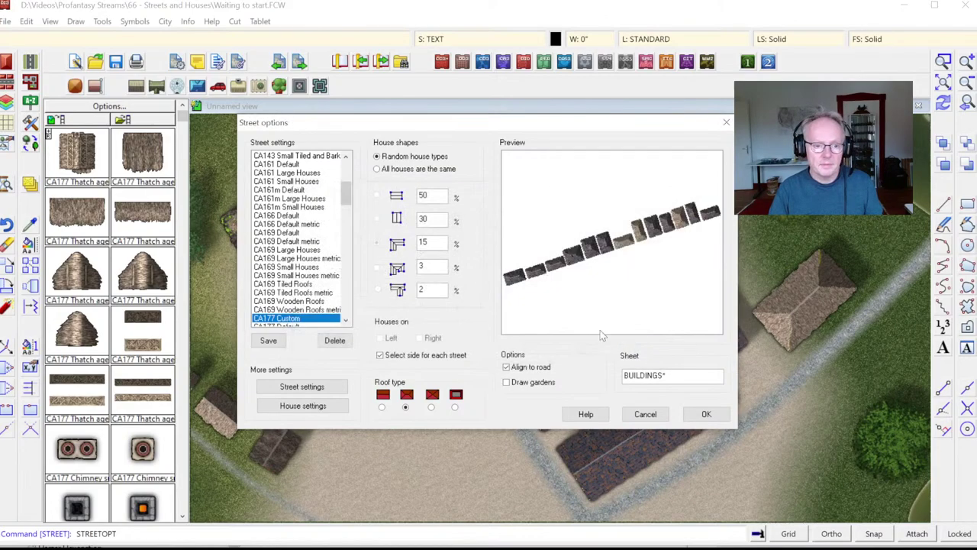
left_click(702, 414)
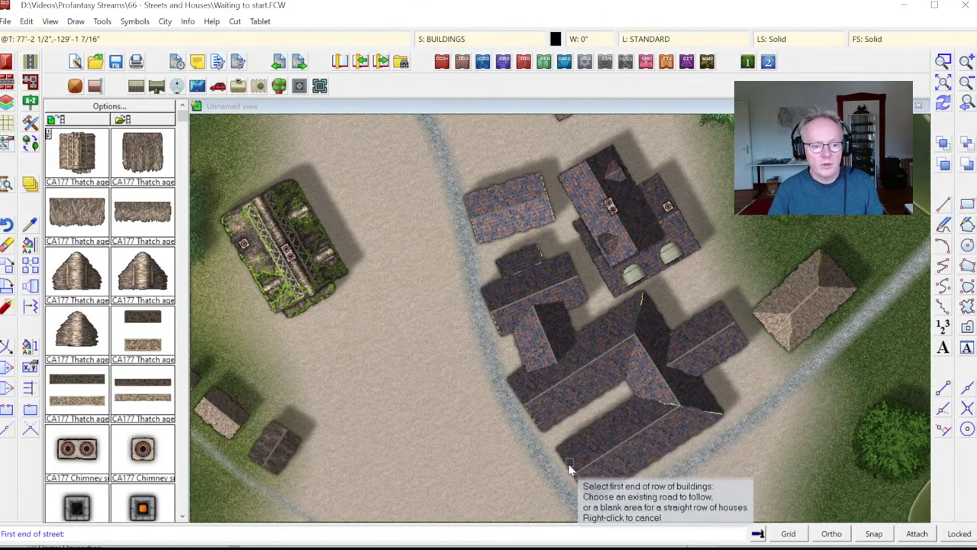
Place two rows of houses along the road left of the central buildings, then reopen street options.
left_click(527, 487)
left_click(478, 343)
left_click(565, 489)
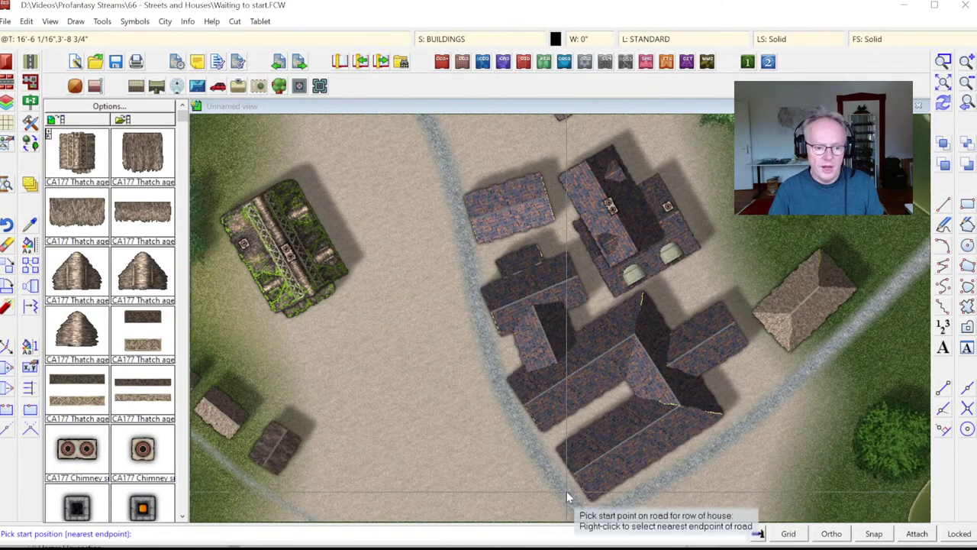
left_click(566, 491)
left_click(384, 163)
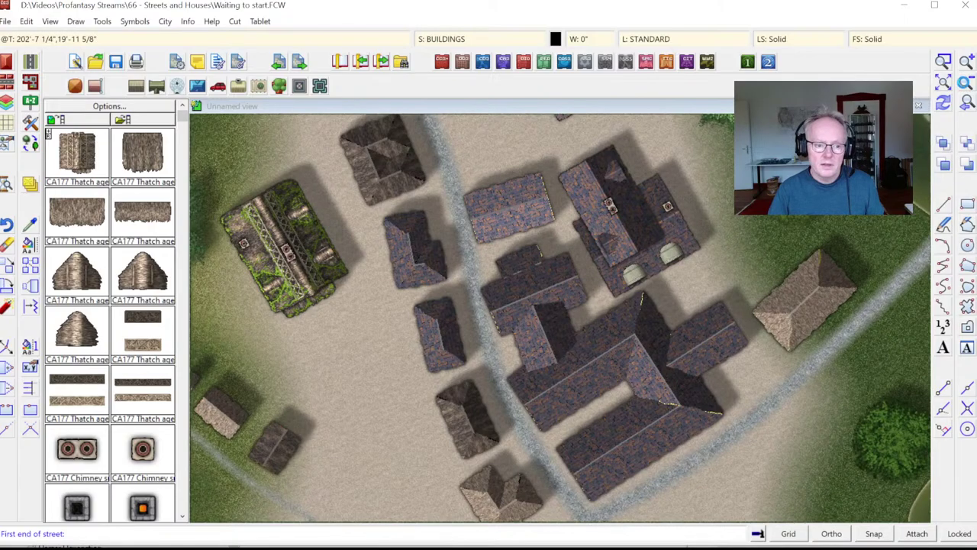
left_click(966, 86)
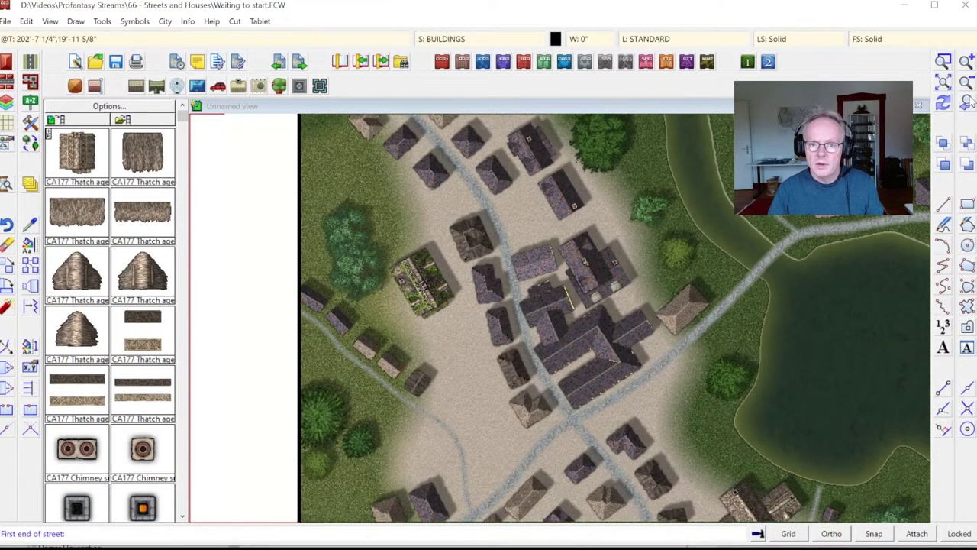
left_click(967, 102)
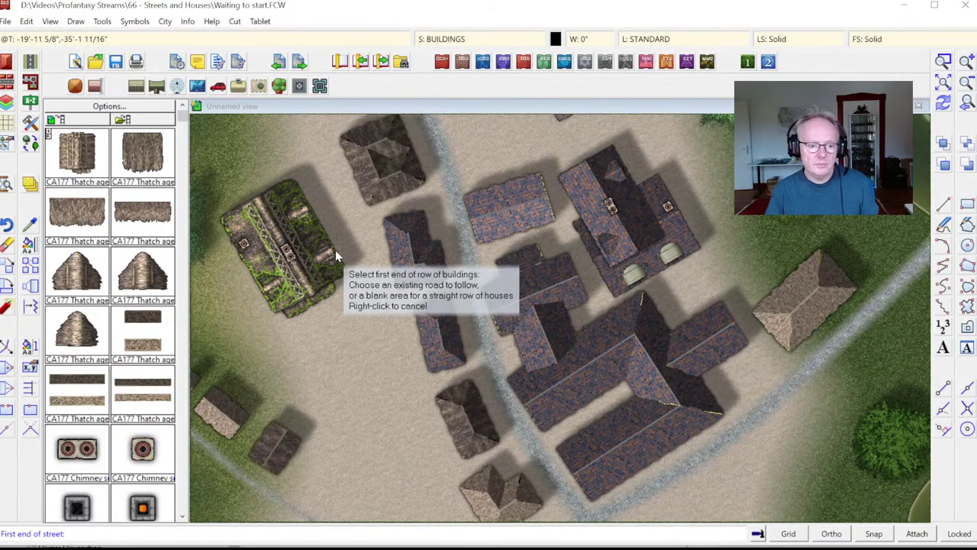
left_click(10, 87)
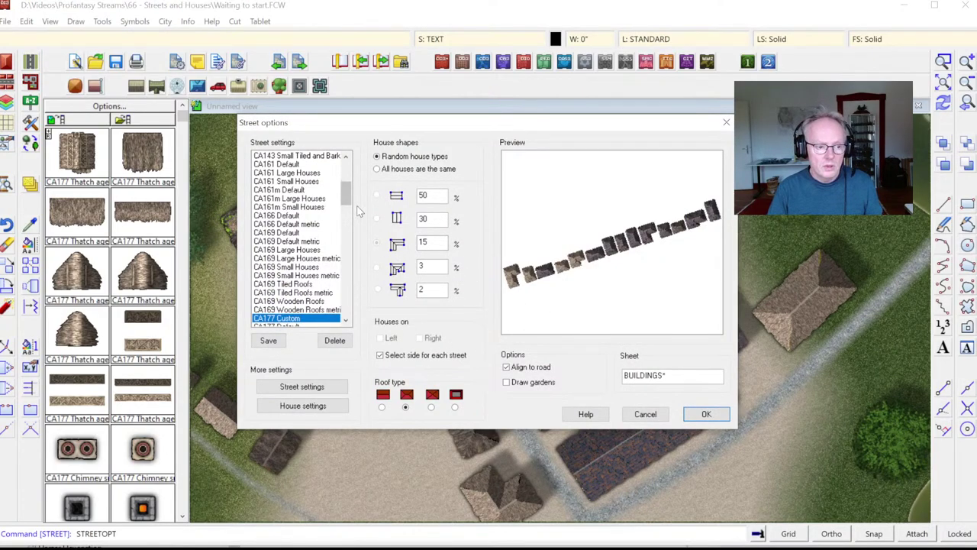
left_click_drag(348, 190, 350, 200)
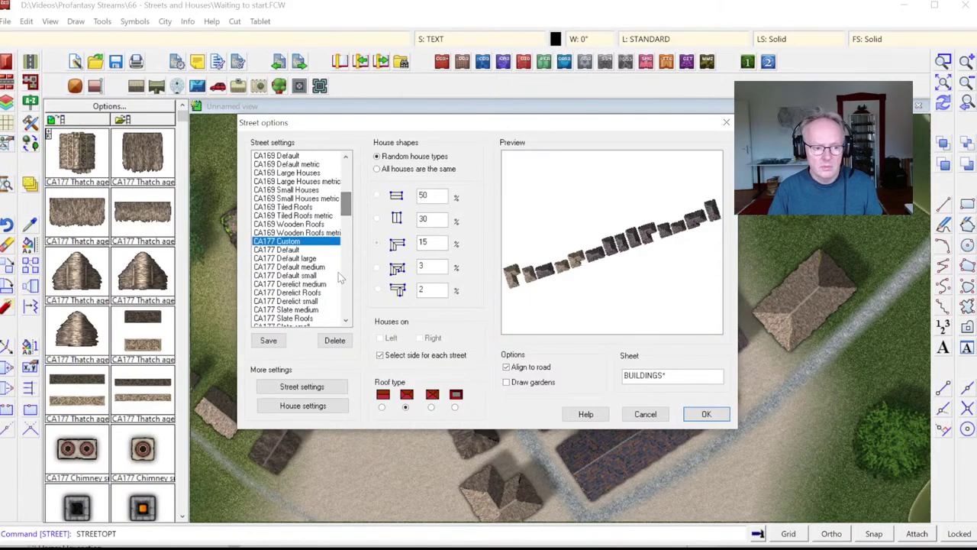
Untick the Thatch aged and Thatch derelict rows and use only CA177 Thatch aged at 100%.
left_click(313, 387)
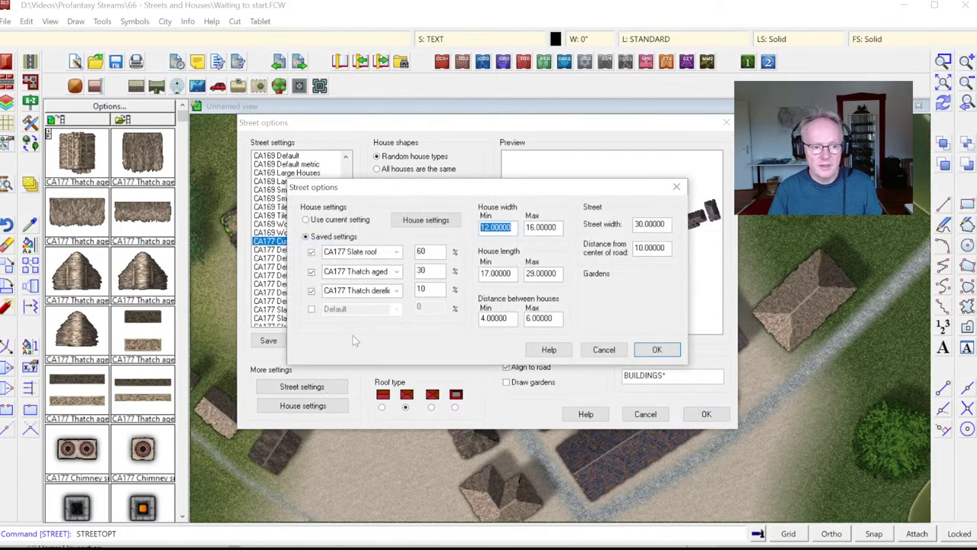
left_click(311, 291)
left_click(311, 272)
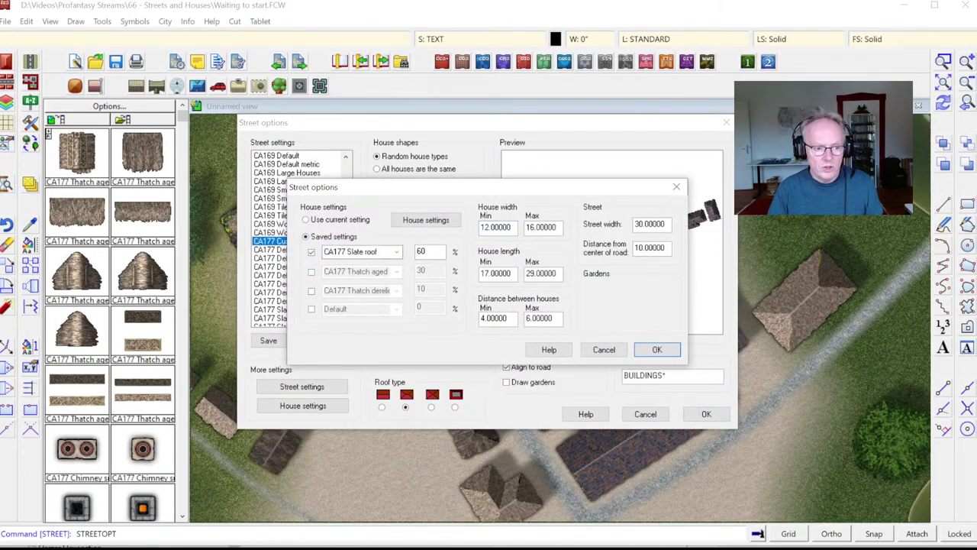
left_click(398, 253)
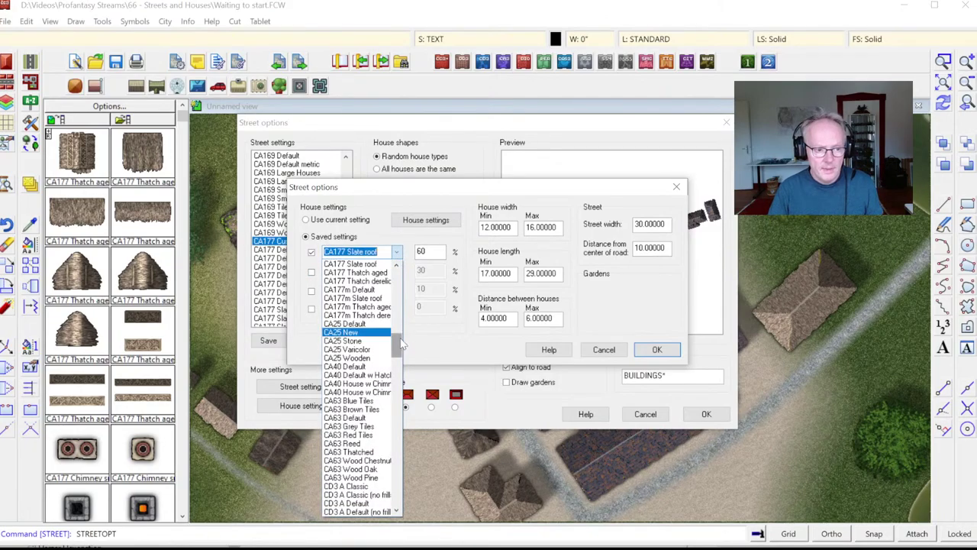
scroll(396, 340, "up", 4)
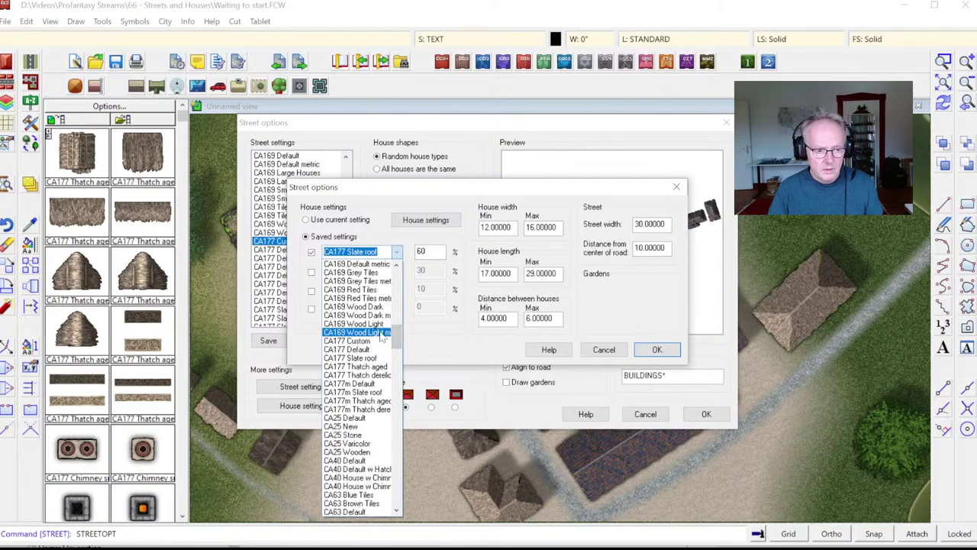
left_click(361, 367)
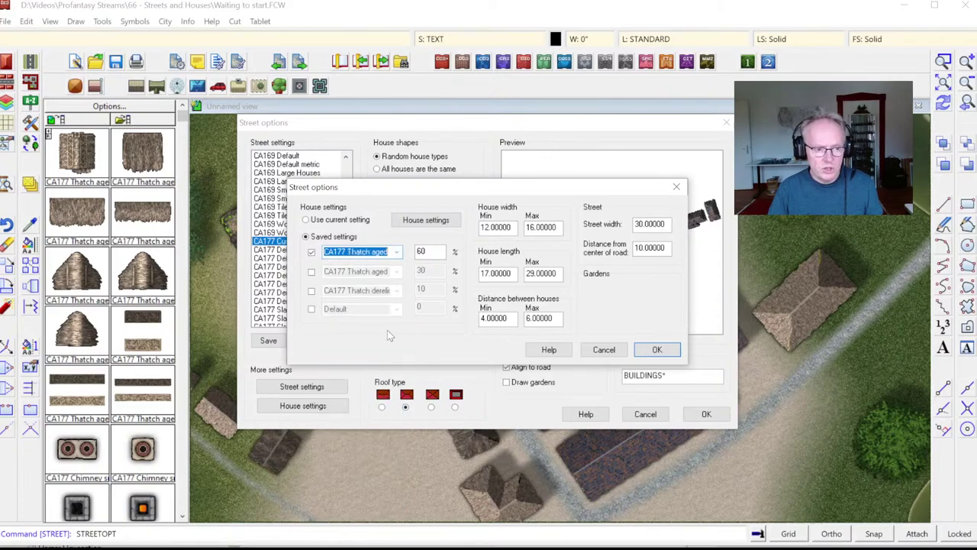
key("Tab")
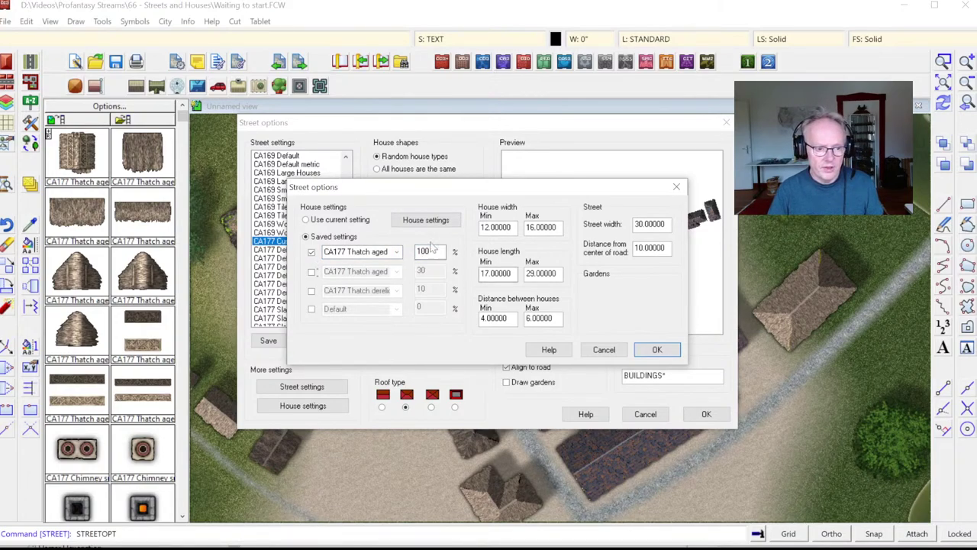
left_click(657, 355)
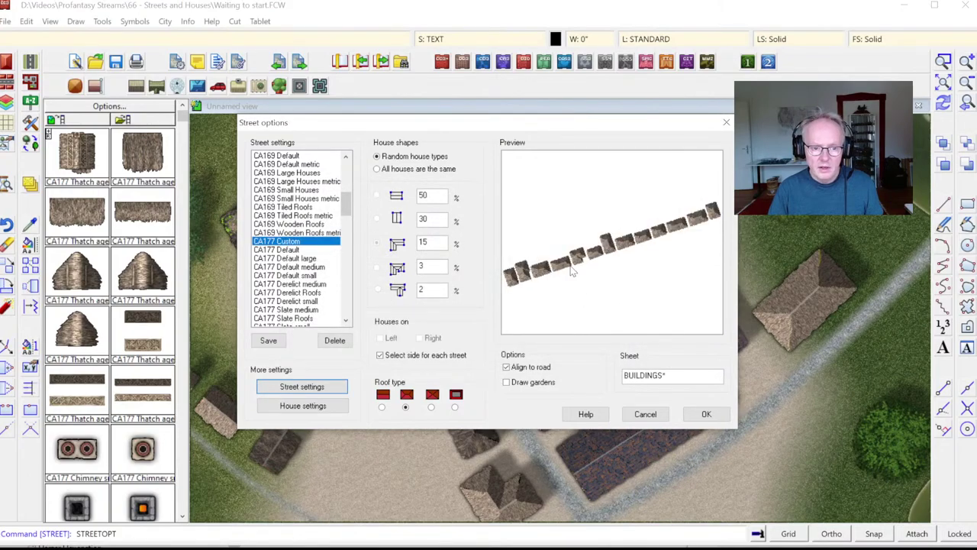
Apply the thatch settings, place a house row along the road, then cancel the pending row.
left_click(707, 415)
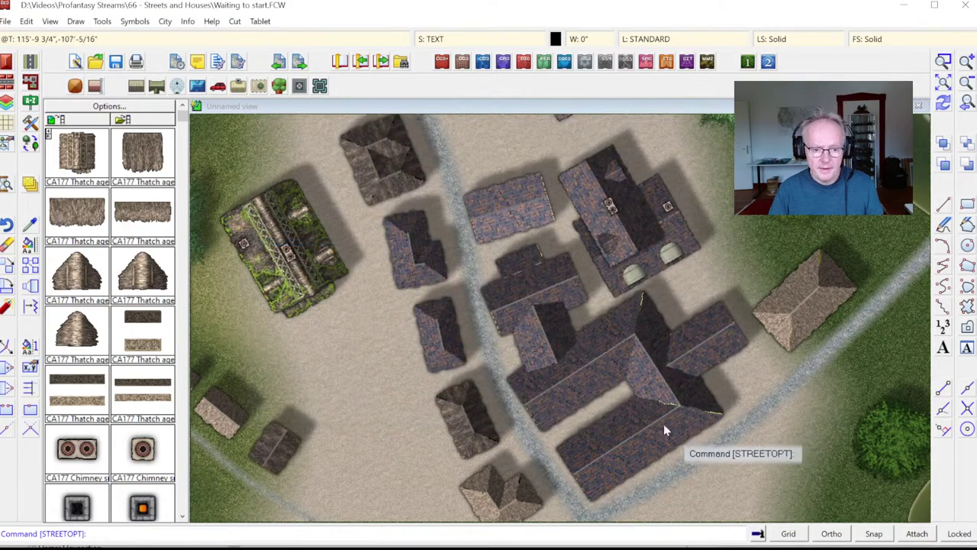
left_click(31, 85)
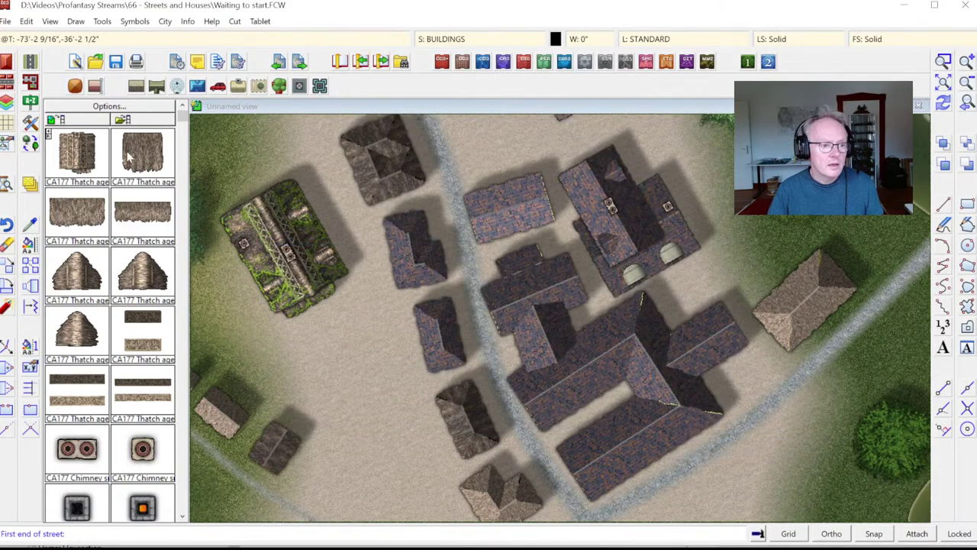
left_click(658, 524)
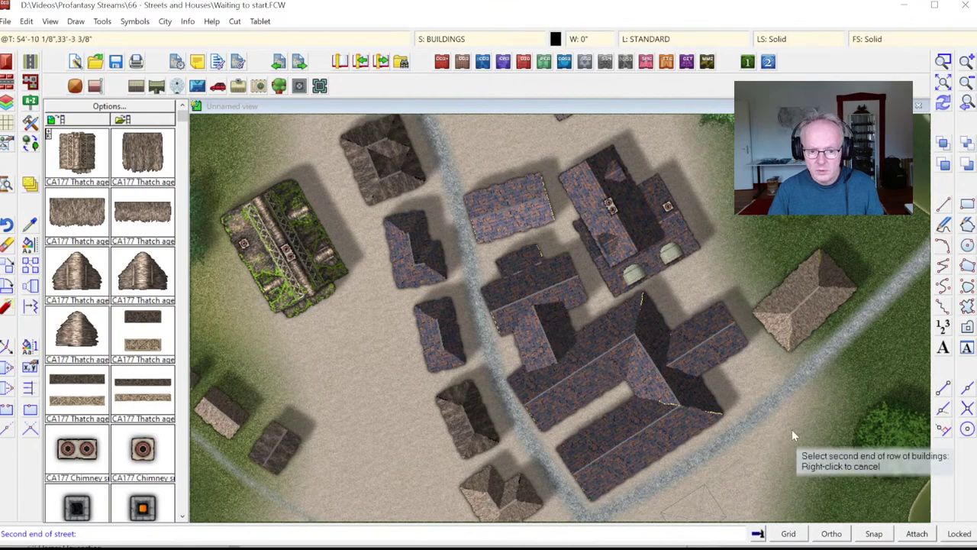
left_click(835, 397)
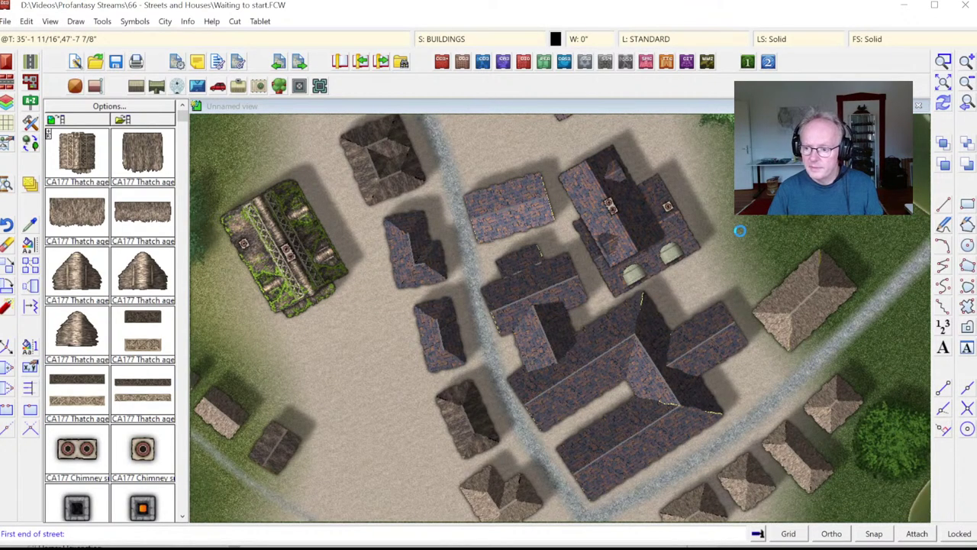
scroll(737, 233, "down", 2)
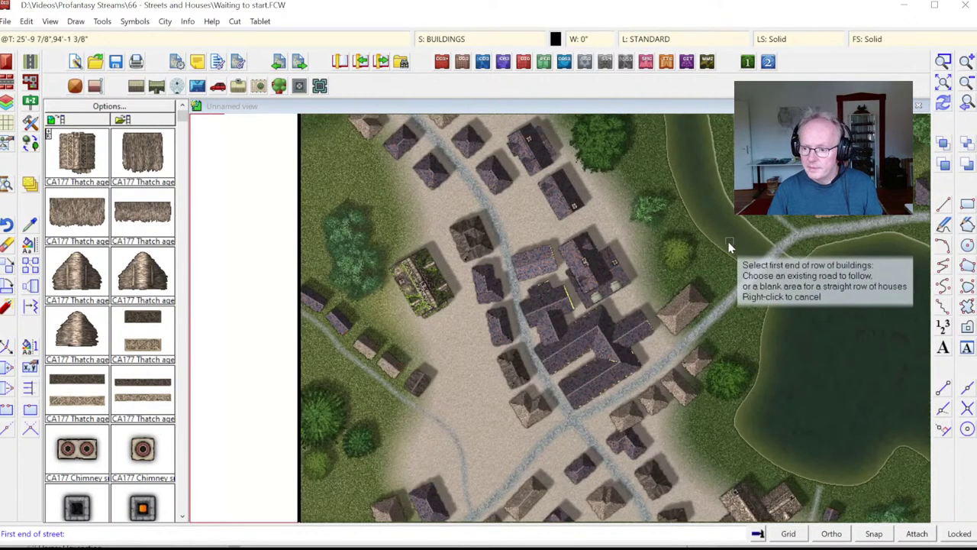
right_click(394, 371)
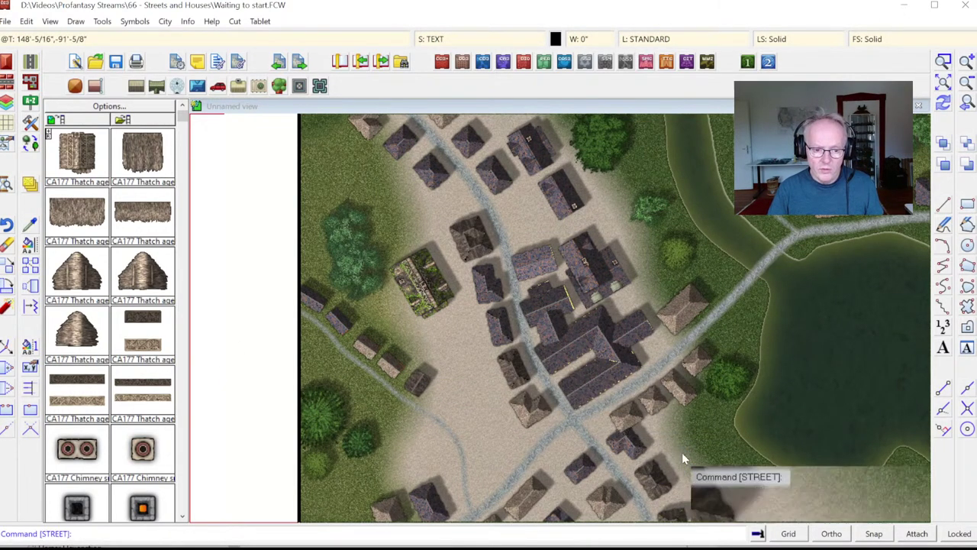
scroll(682, 452, "up", 3)
Move the slate-roofed house slightly down-right so it clears the thatched house, then redraw.
left_click(12, 279)
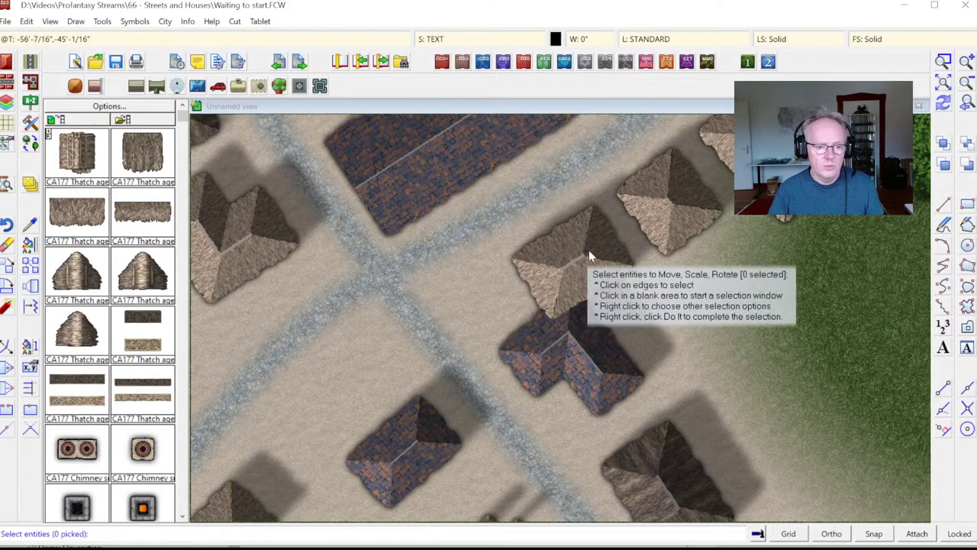
left_click(602, 317)
right_click(641, 305)
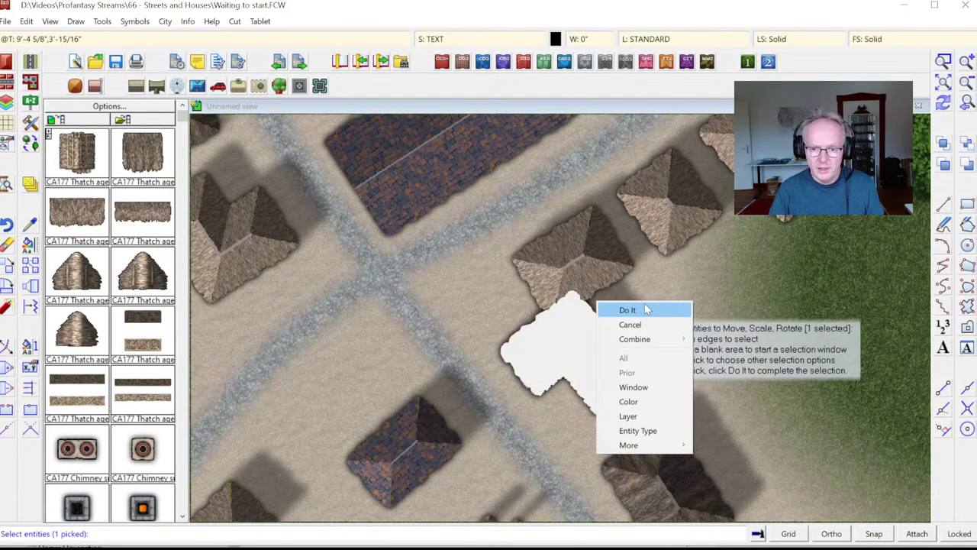
left_click(646, 310)
left_click(562, 337)
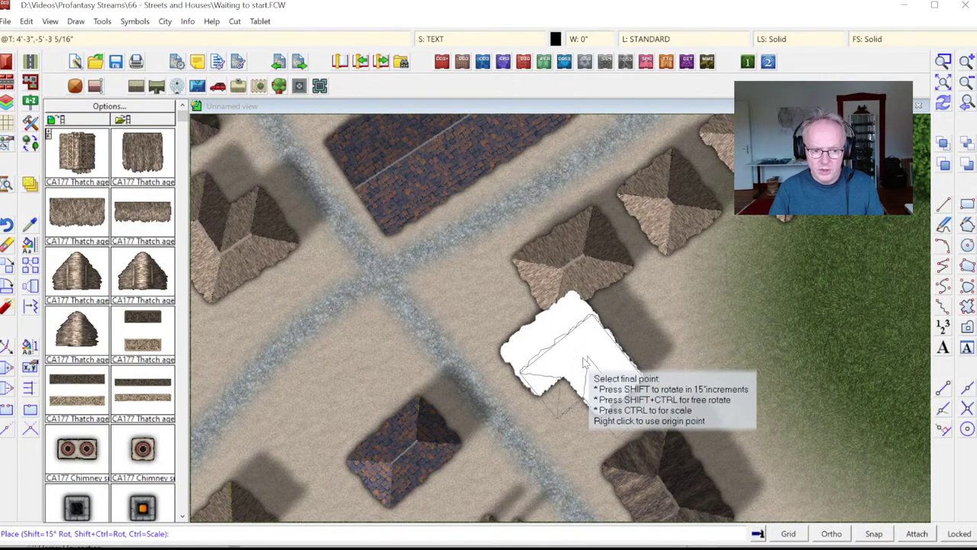
left_click(599, 352)
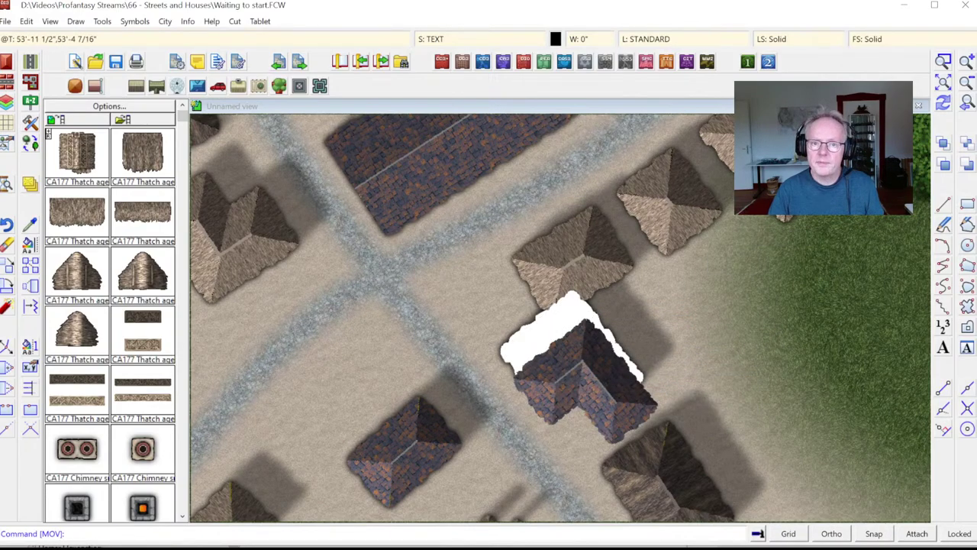
left_click(946, 106)
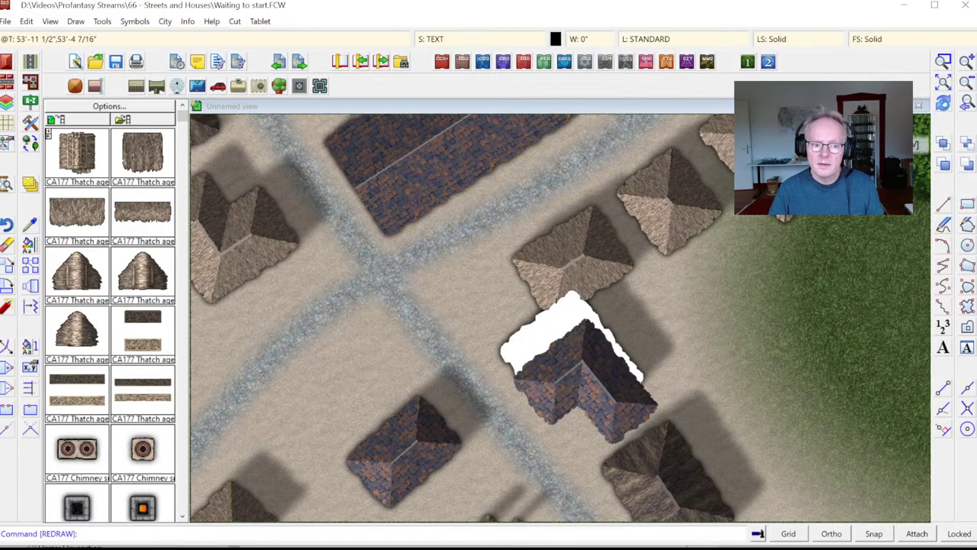
left_click(966, 104)
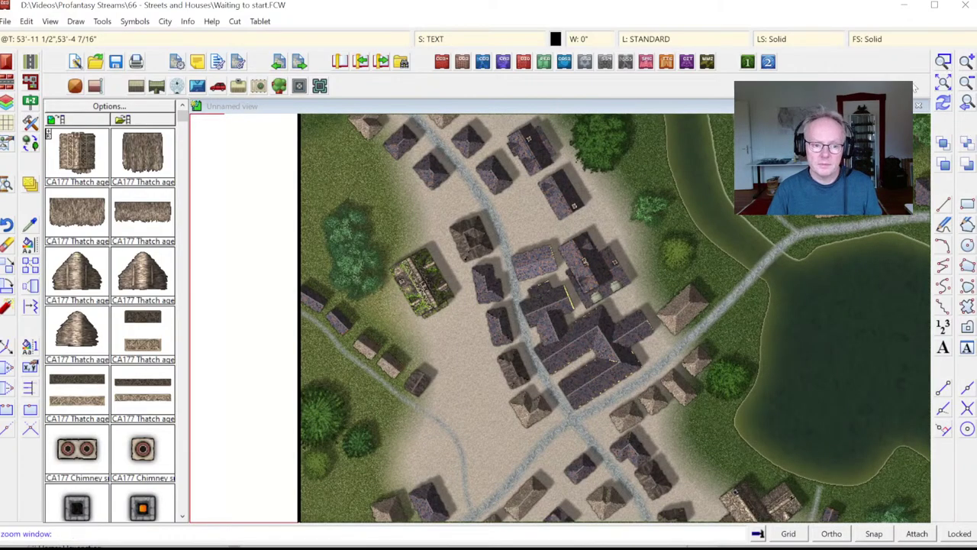
scroll(637, 370, "up", 3)
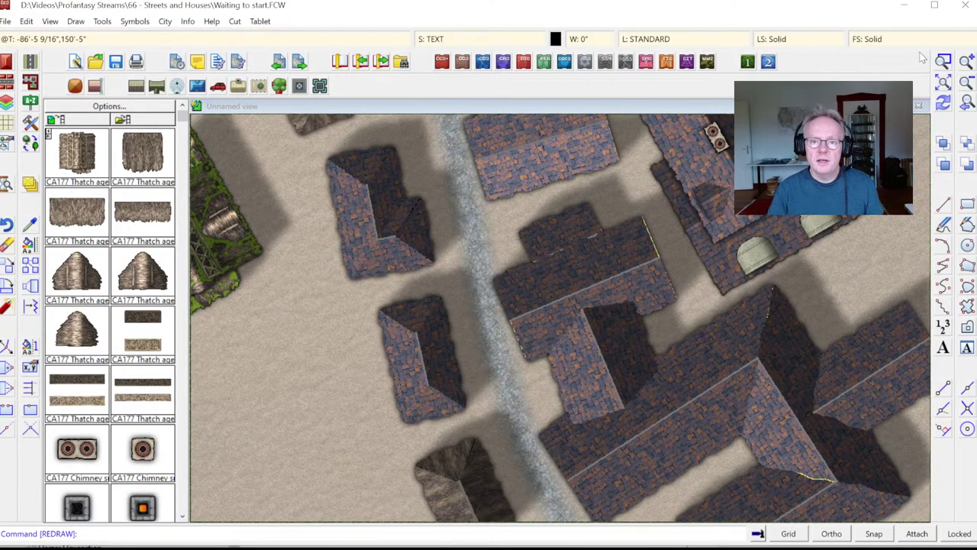
left_click(946, 62)
left_click(604, 206)
left_click(674, 287)
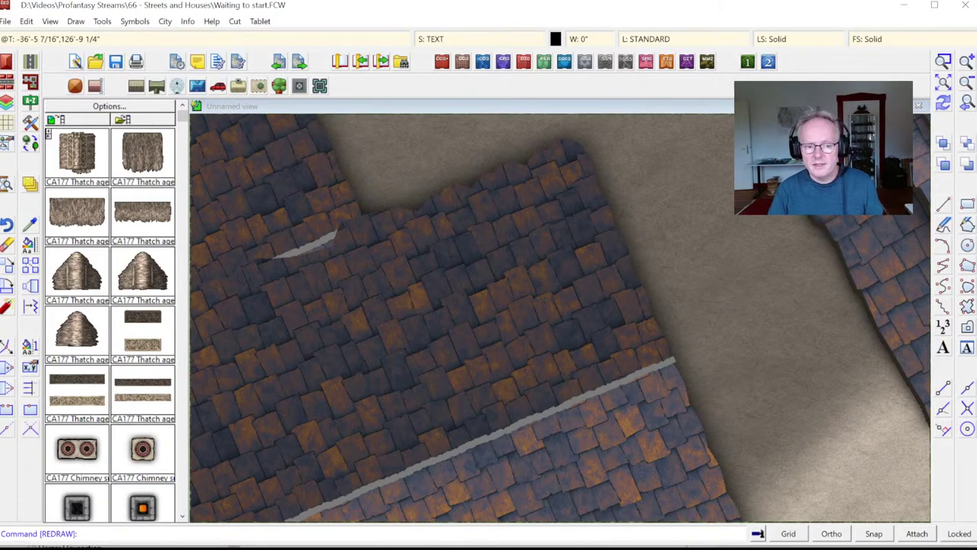
scroll(626, 303, "down", 3)
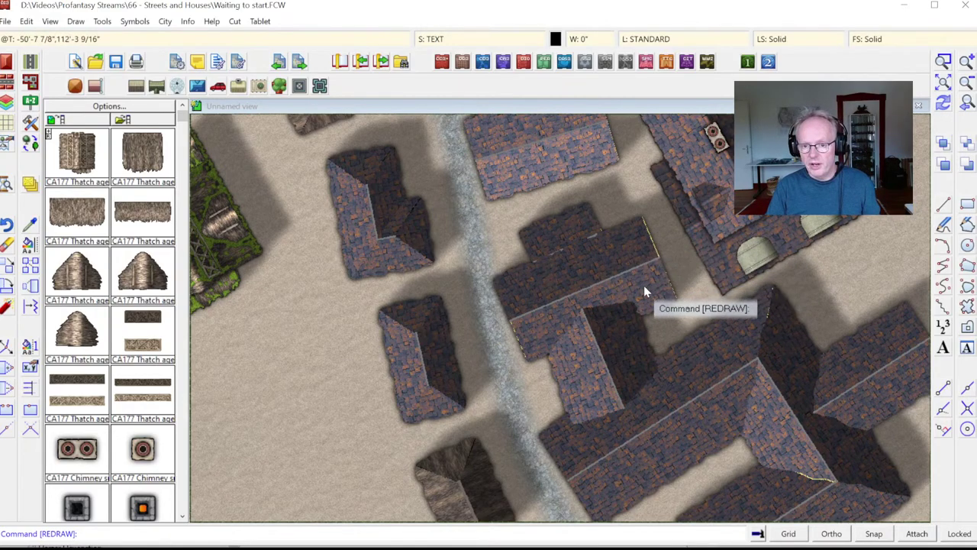
left_click(945, 82)
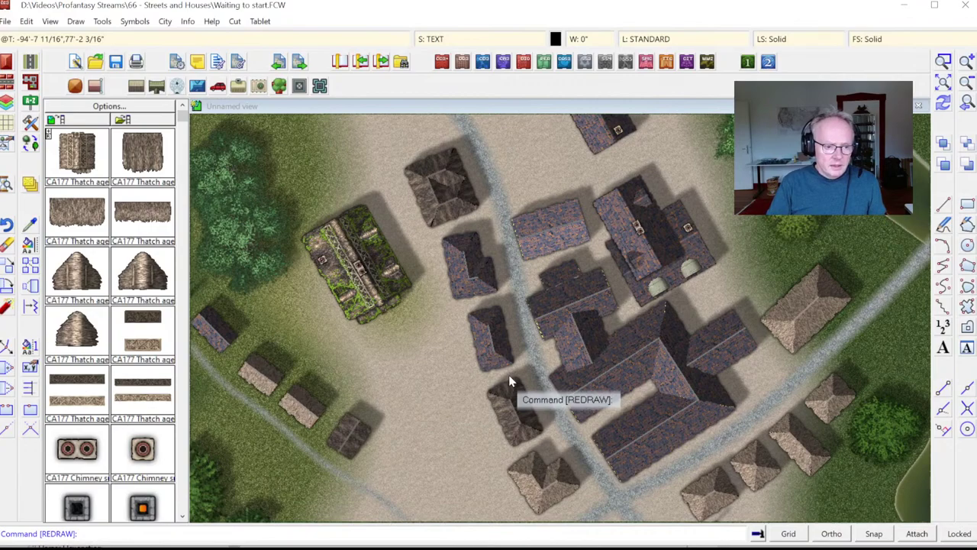
left_click(944, 63)
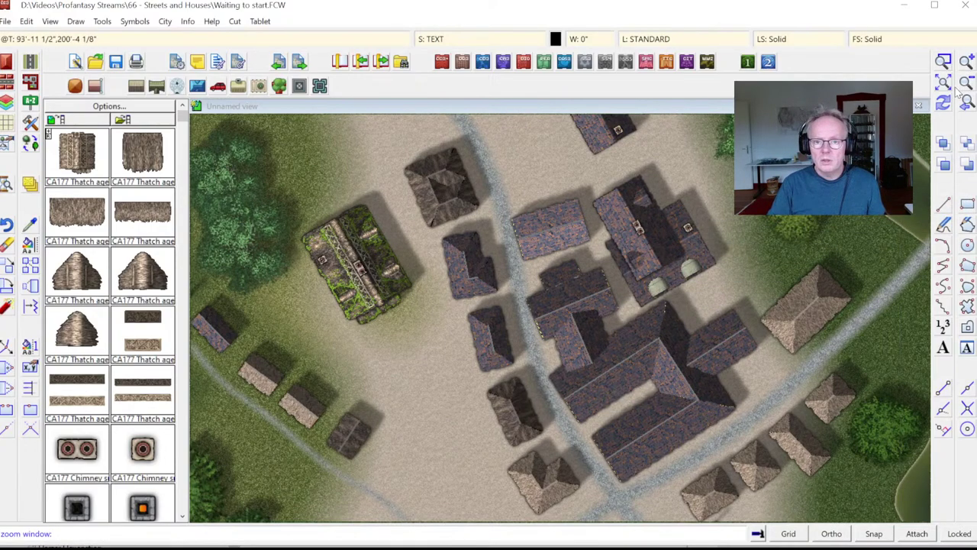
left_click(945, 61)
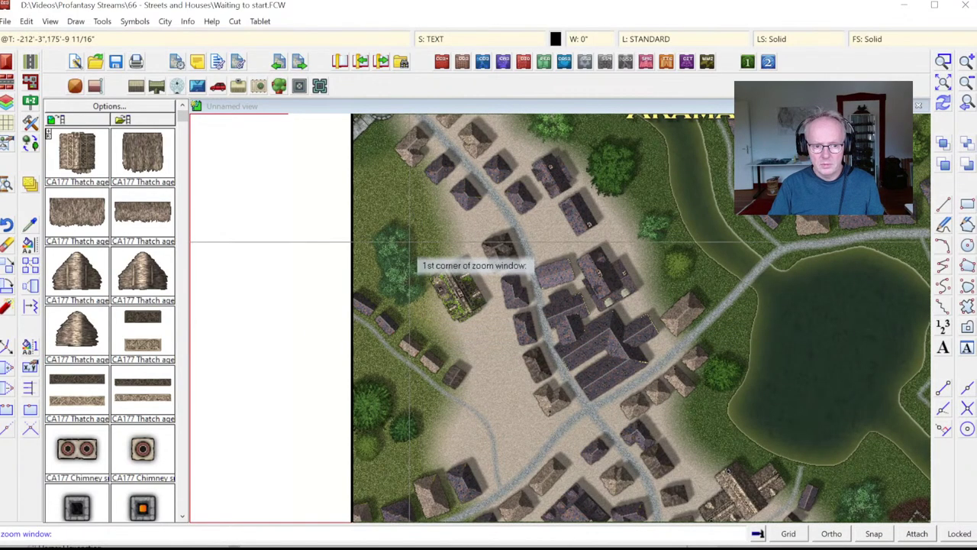
left_click(443, 250)
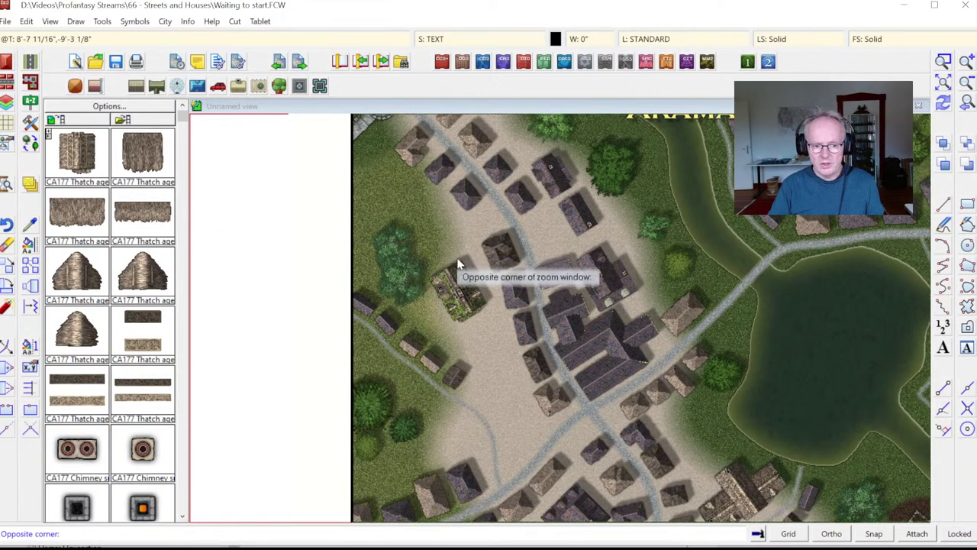
left_click(668, 426)
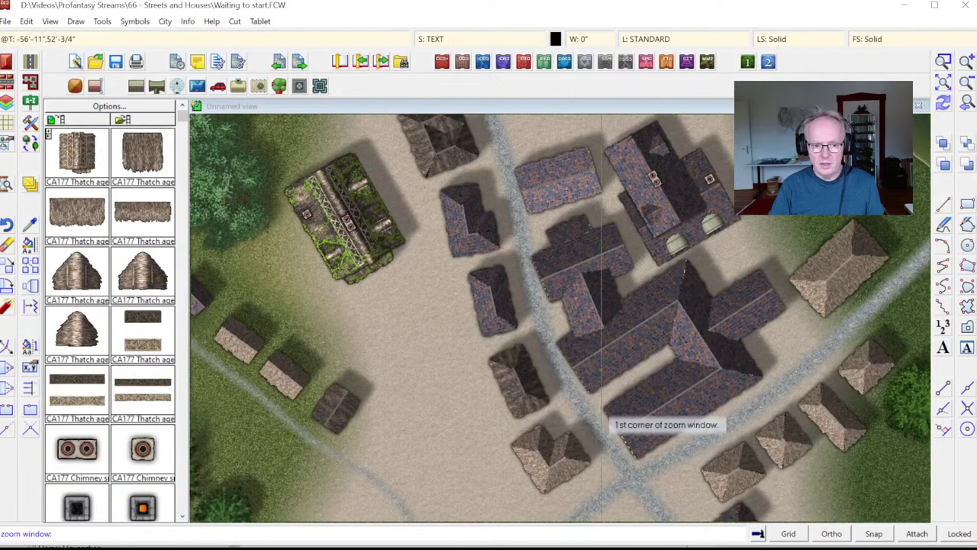
right_click(452, 327)
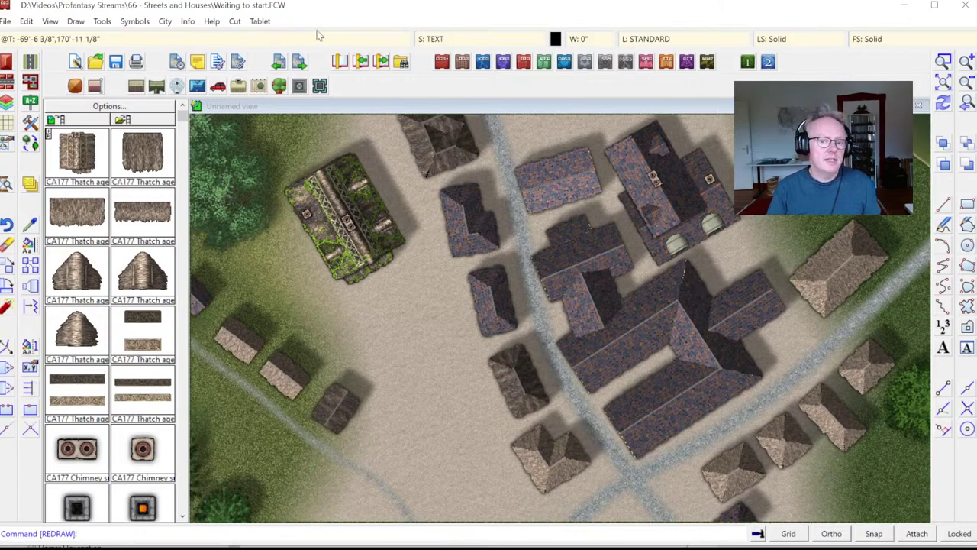
left_click(165, 22)
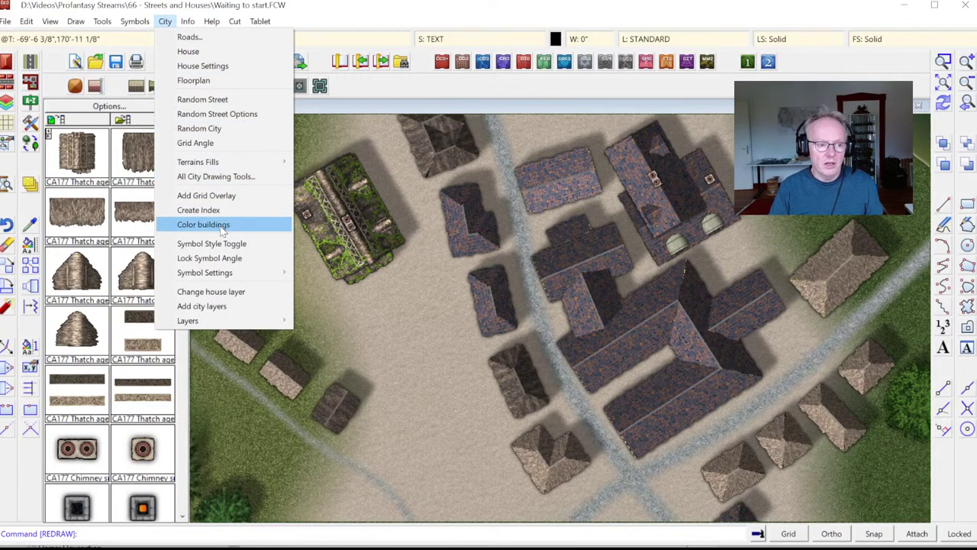
mouse_move(228, 323)
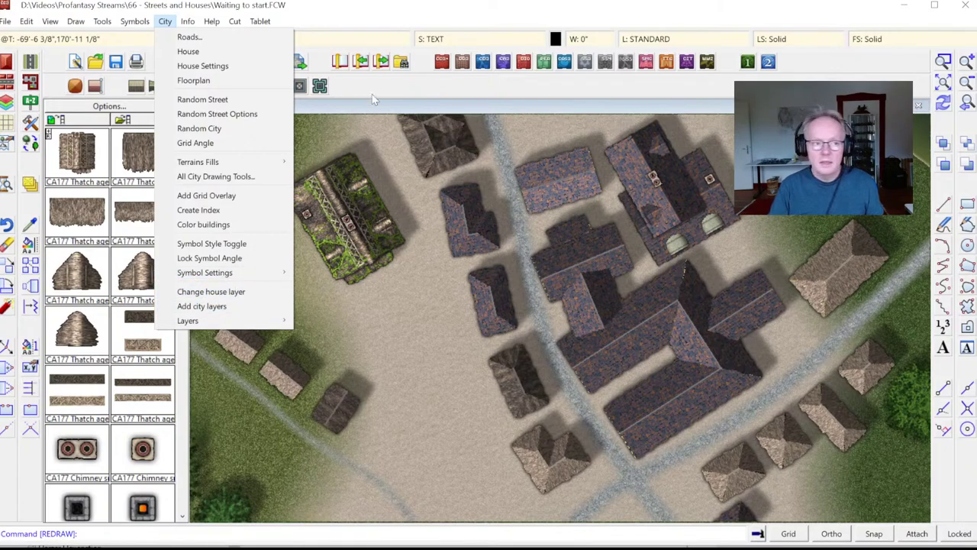
left_click(249, 6)
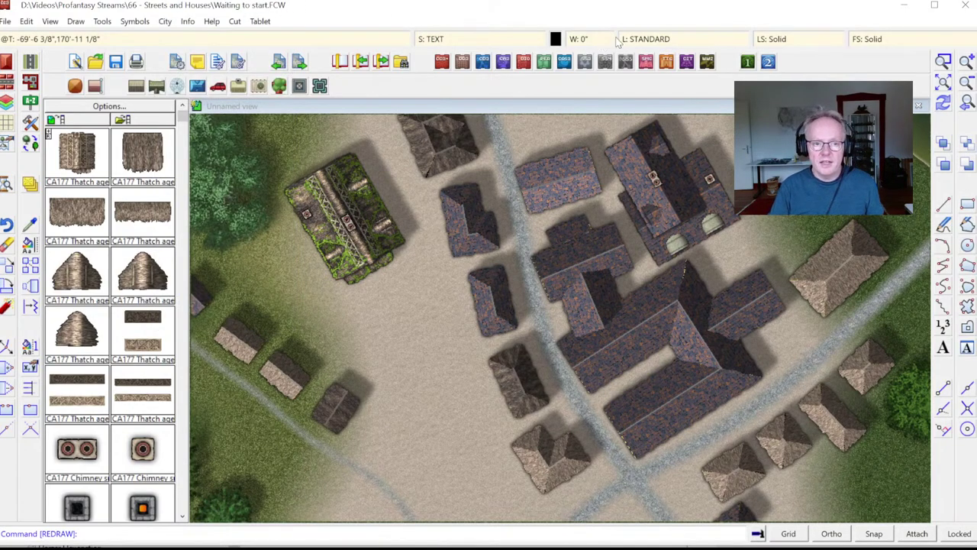
Tick Hide for the STRUCTURES (COLORS) layer in the Select Layer list and apply it.
left_click(655, 40)
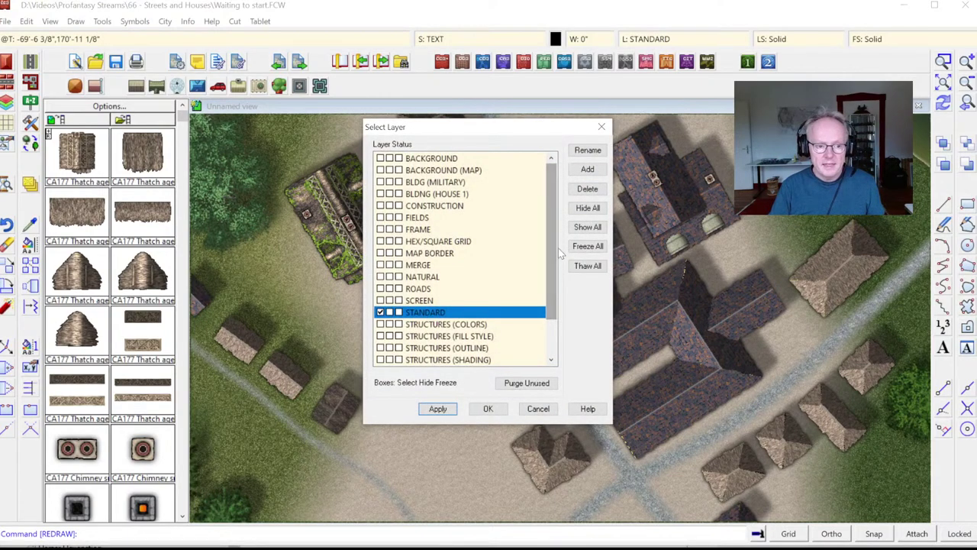
left_click_drag(553, 238, 553, 272)
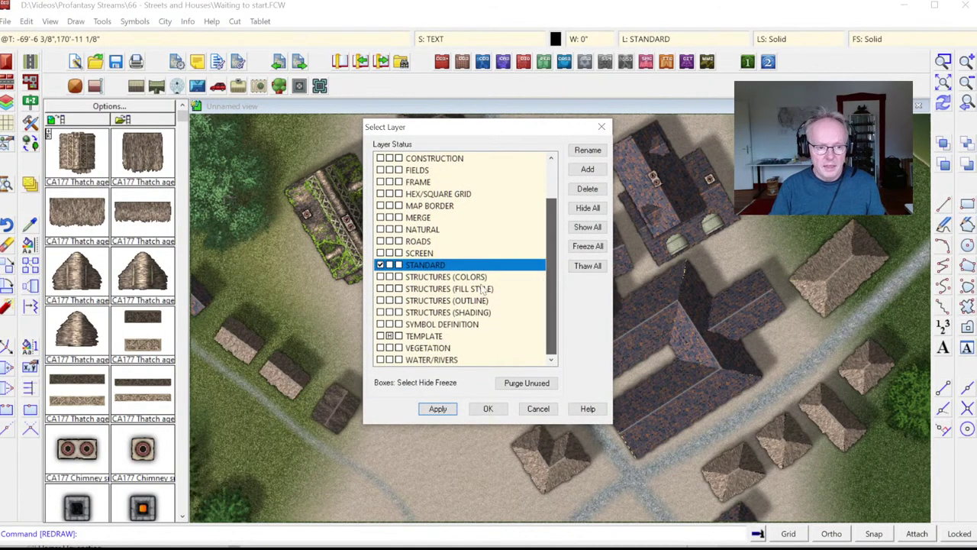
left_click(390, 277)
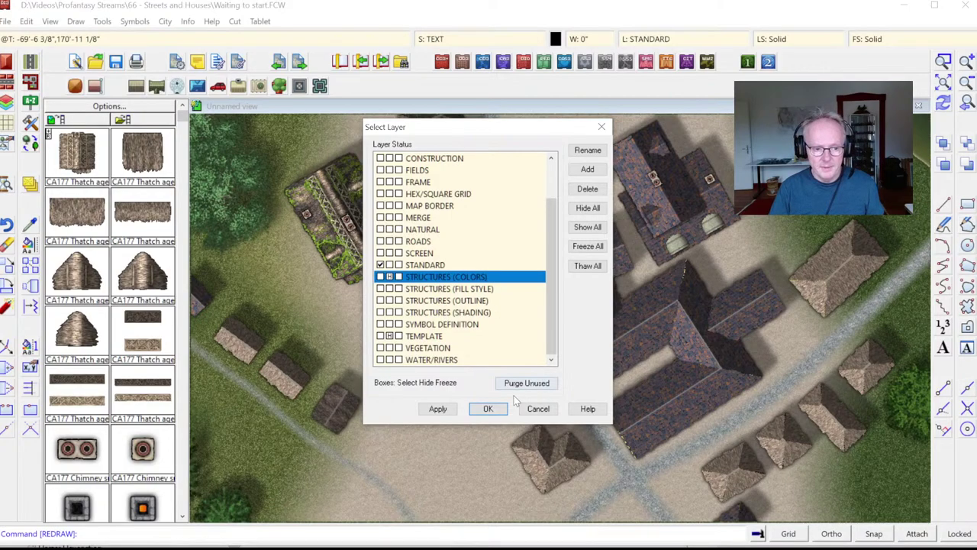
left_click(491, 408)
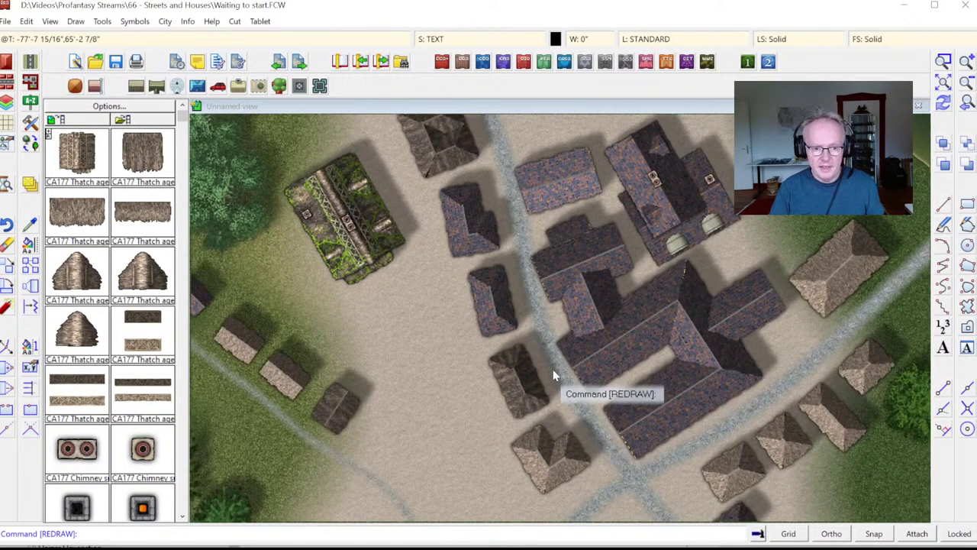
Zoom in closely on the house roofs.
left_click(944, 62)
left_click(672, 252)
left_click(706, 289)
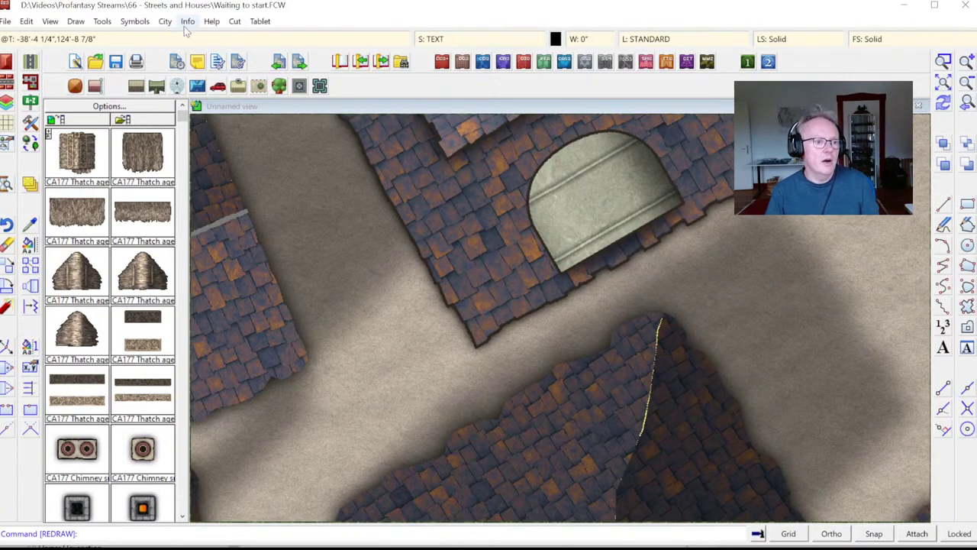
List the lower roof polygon's properties with Info > List, showing it on layer STANDARD.
left_click(103, 22)
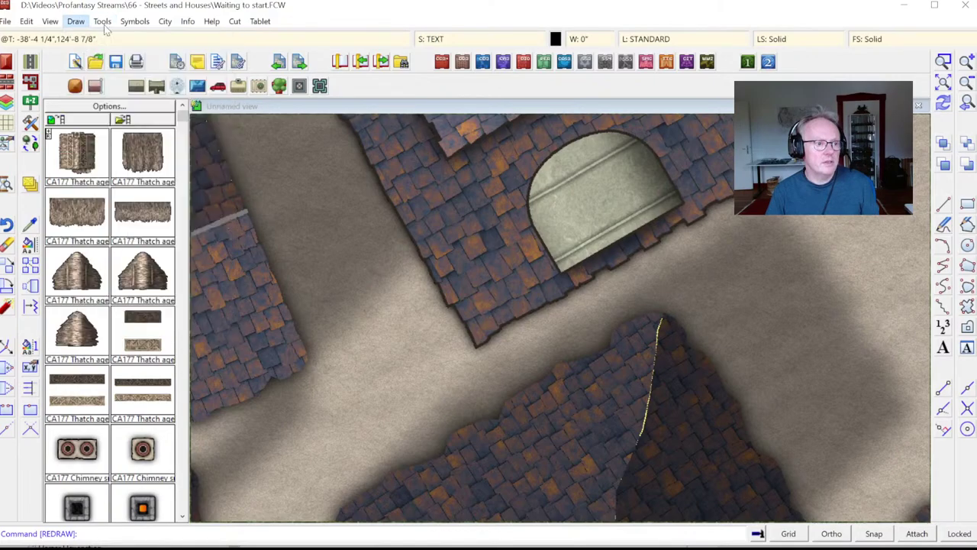
mouse_move(188, 21)
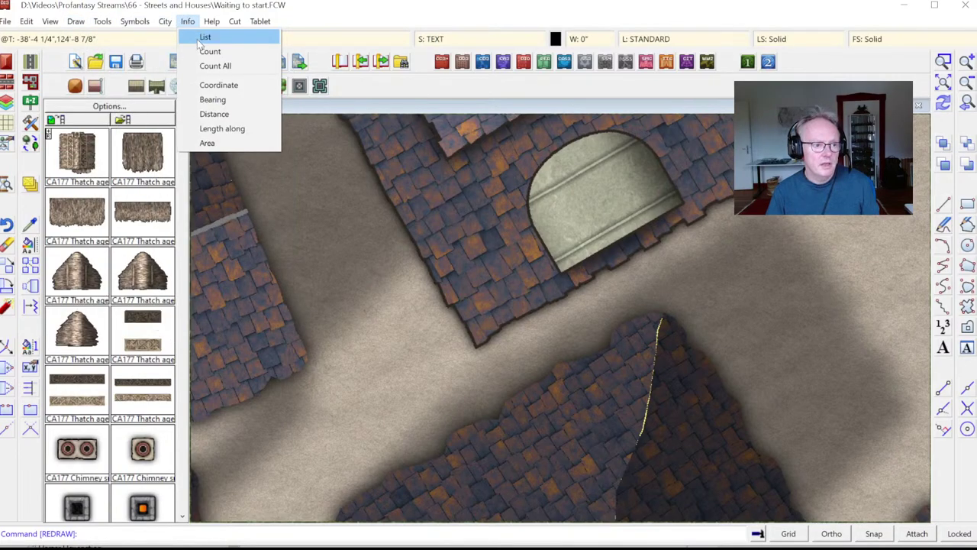
left_click(205, 38)
left_click(679, 321)
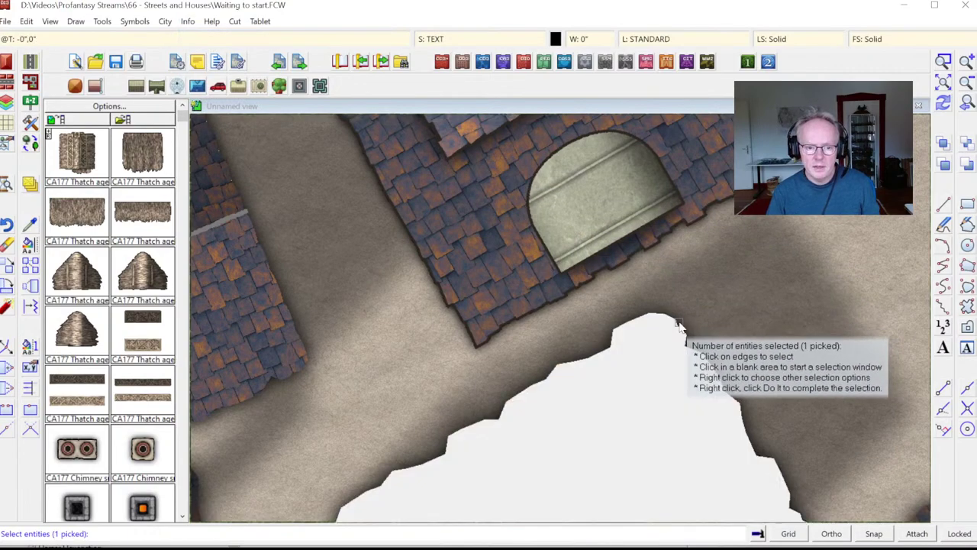
right_click(746, 251)
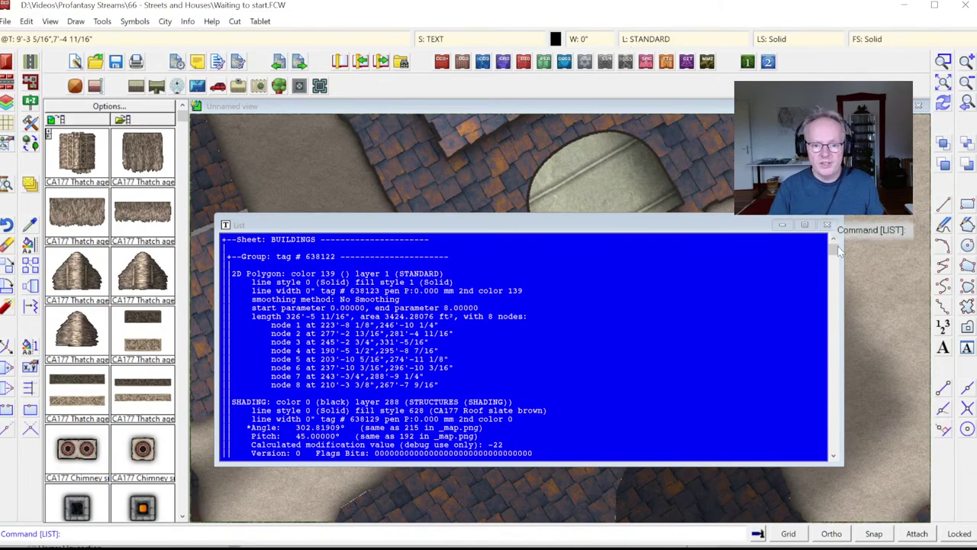
left_click(835, 256)
mouse_move(835, 257)
left_mouse_down()
mouse_move(836, 248)
mouse_move(835, 276)
mouse_move(842, 240)
left_mouse_up()
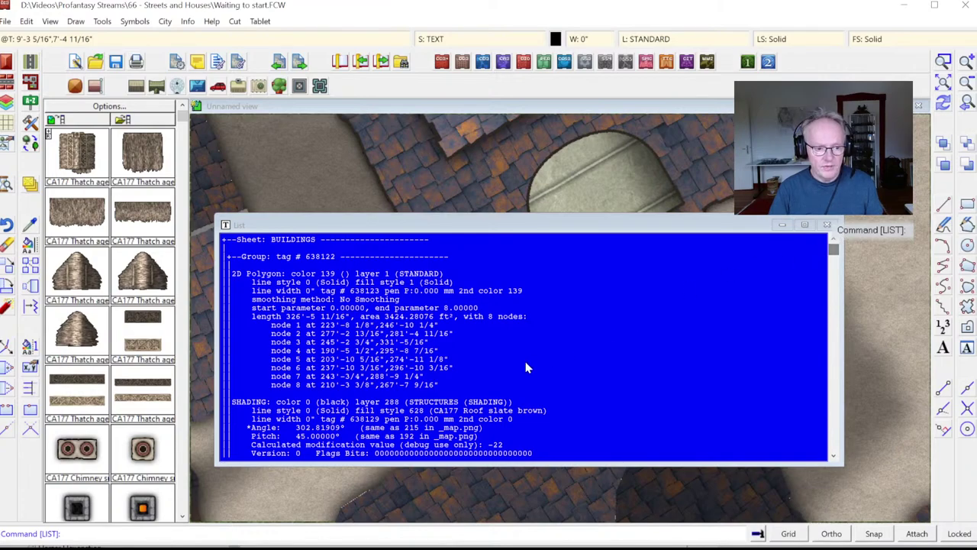
left_click(836, 425)
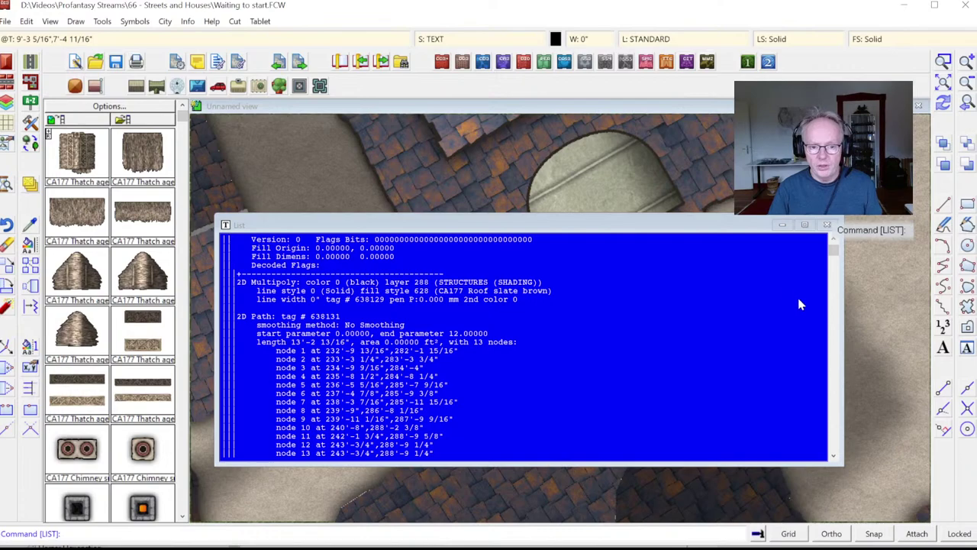
left_click(835, 351)
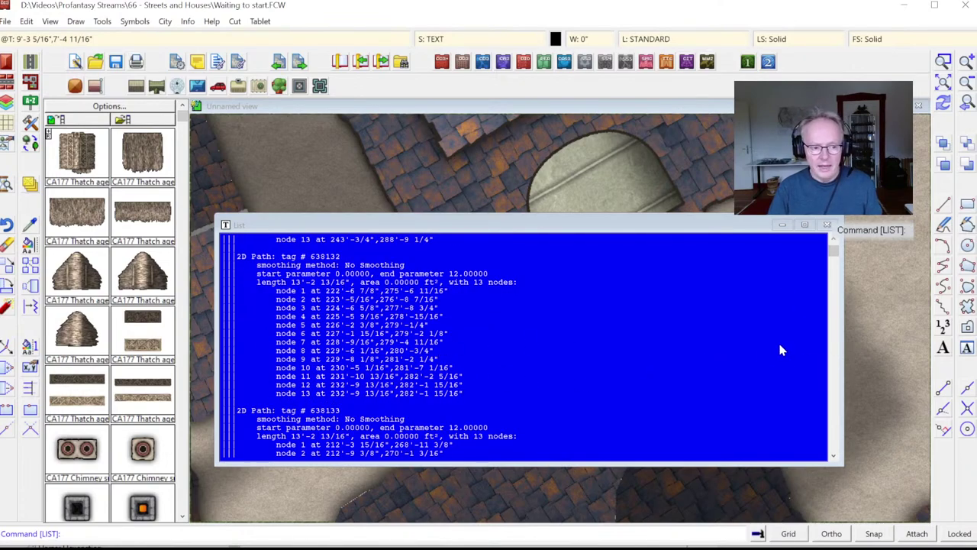
left_click(836, 359)
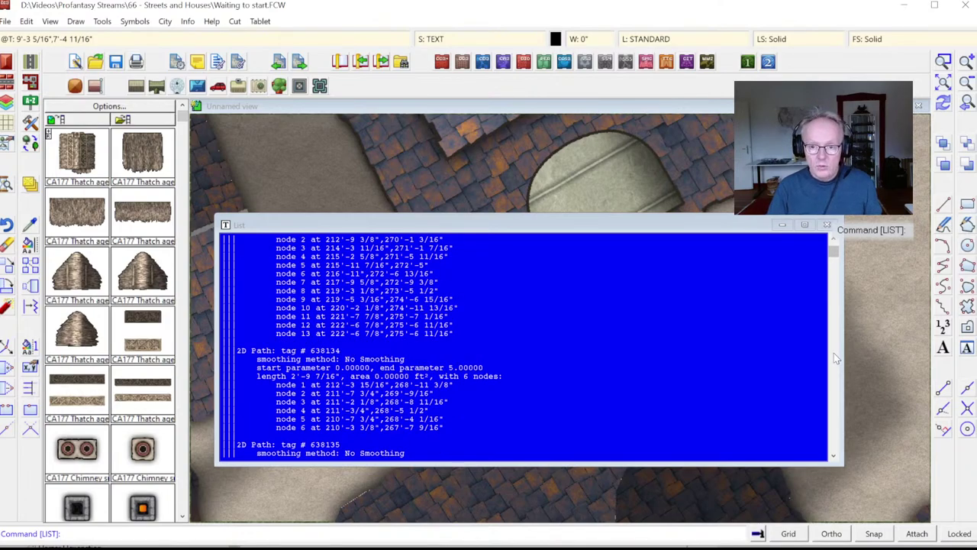
left_click(836, 359)
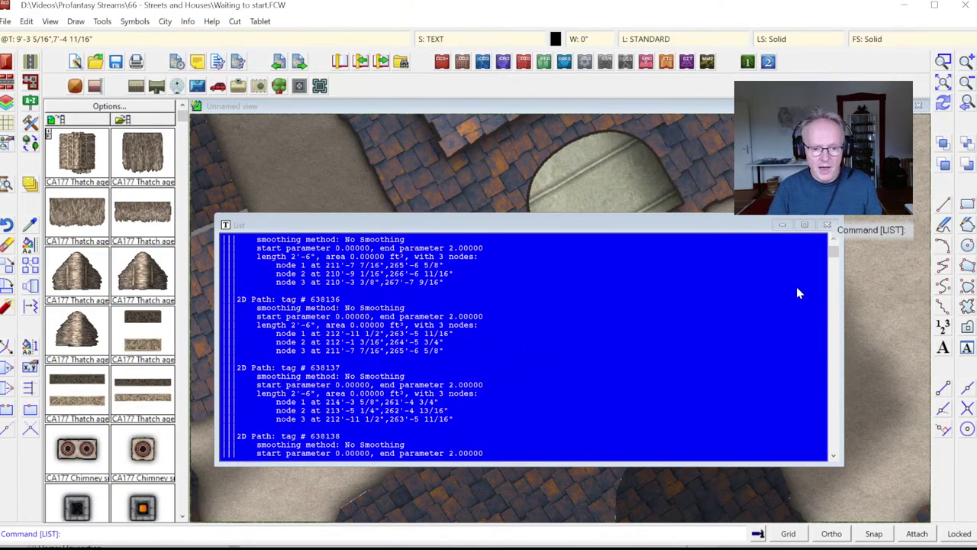
left_click(836, 386)
left_click(836, 386)
left_click(836, 386)
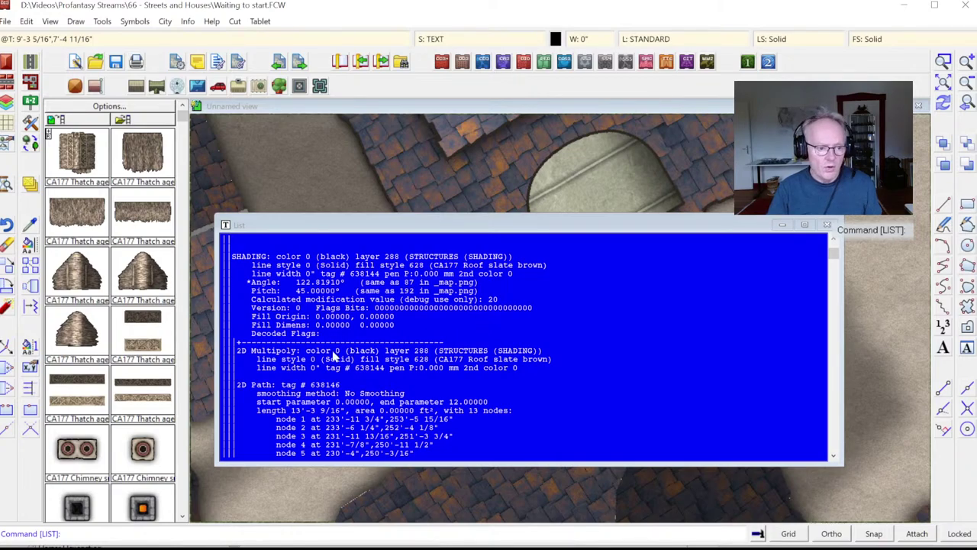
left_click(838, 372)
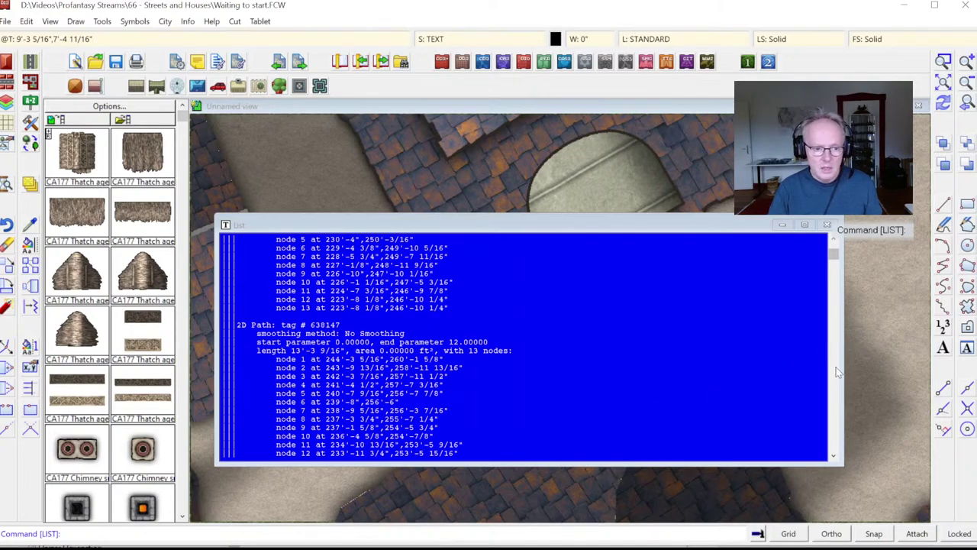
left_click(836, 367)
left_click(836, 367)
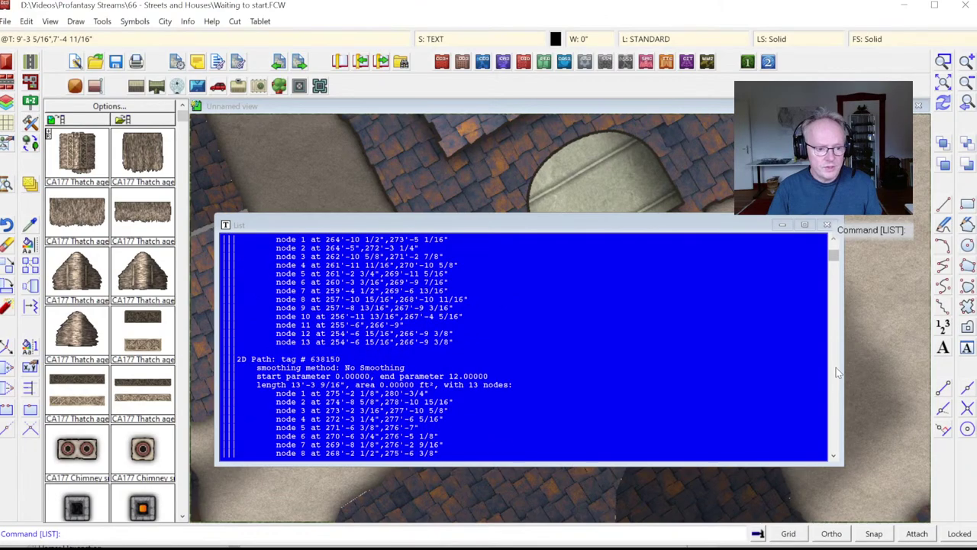
left_click(836, 367)
left_click(836, 368)
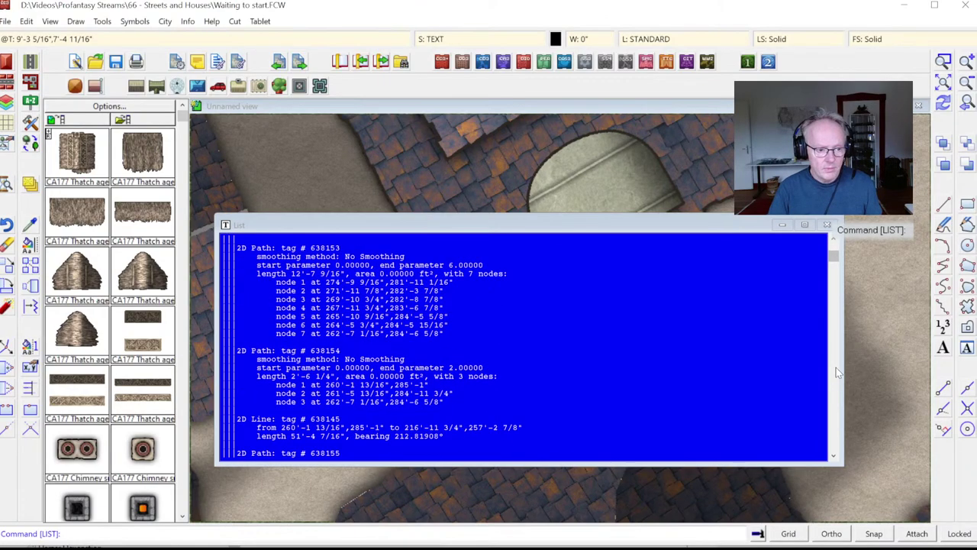
left_click(835, 367)
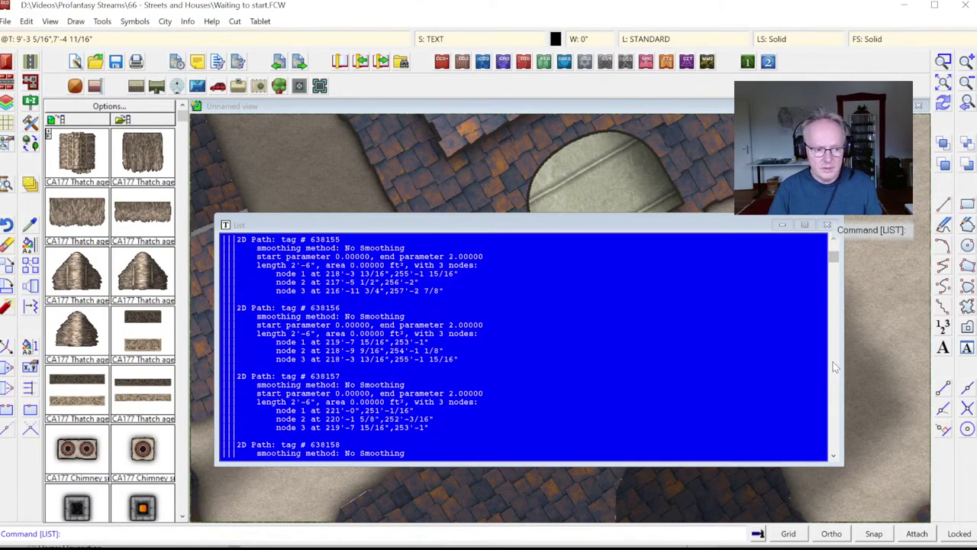
left_click(836, 367)
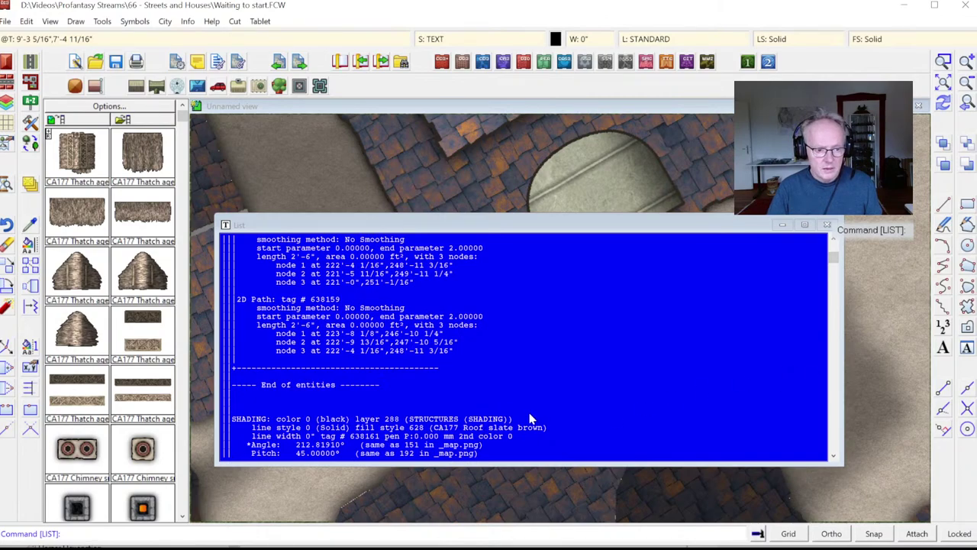
left_click(836, 405)
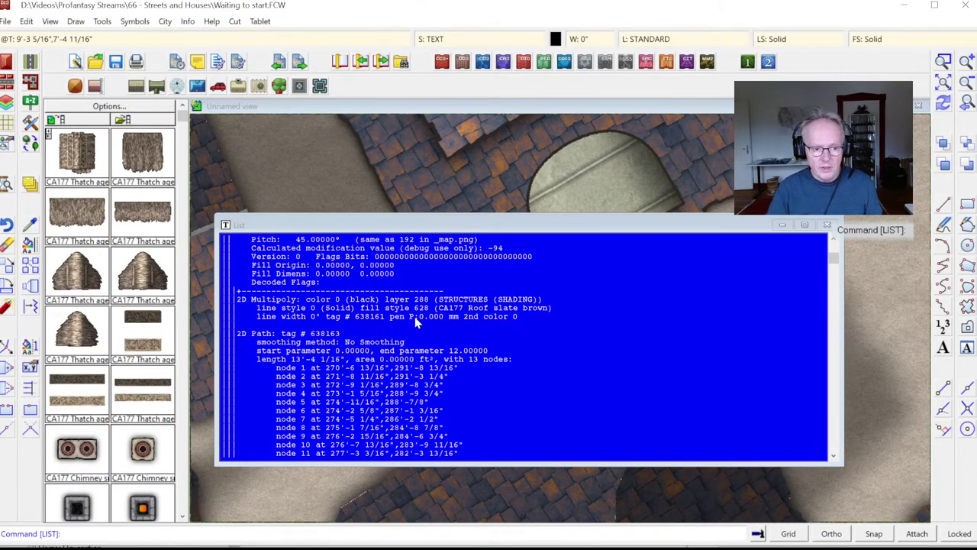
left_click(832, 381)
left_click(834, 385)
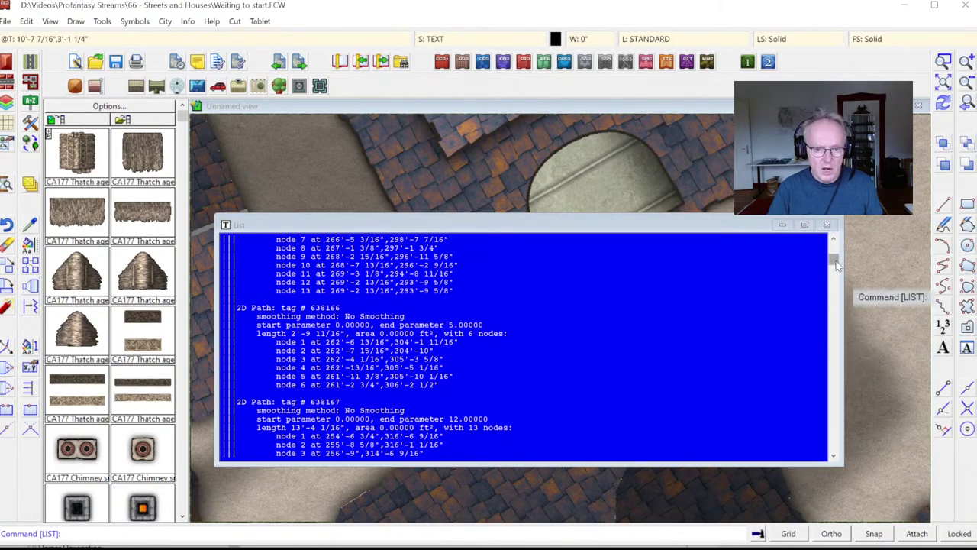
left_click_drag(834, 261, 846, 458)
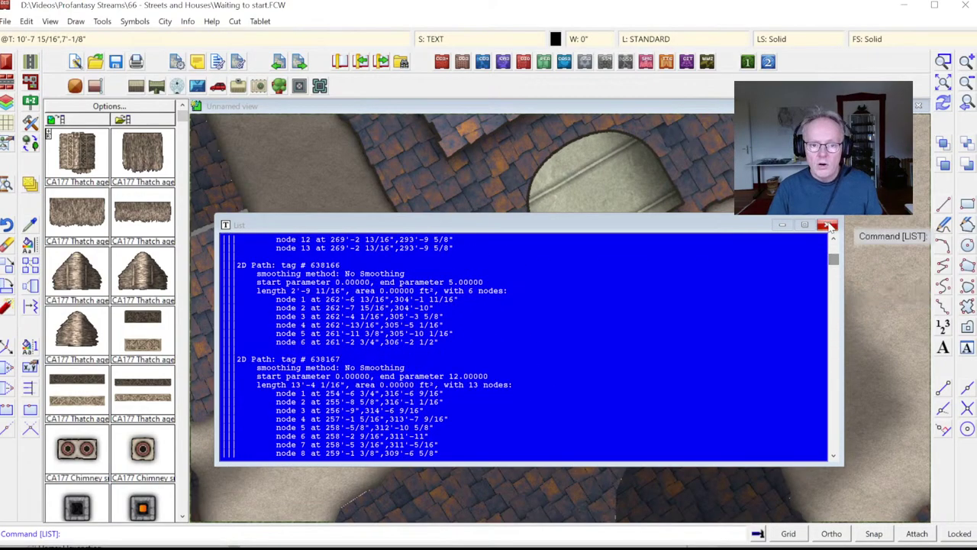
Close the entity listing and pick the STRUCTURES (SHADING) layer to drop roof textures.
left_click(656, 39)
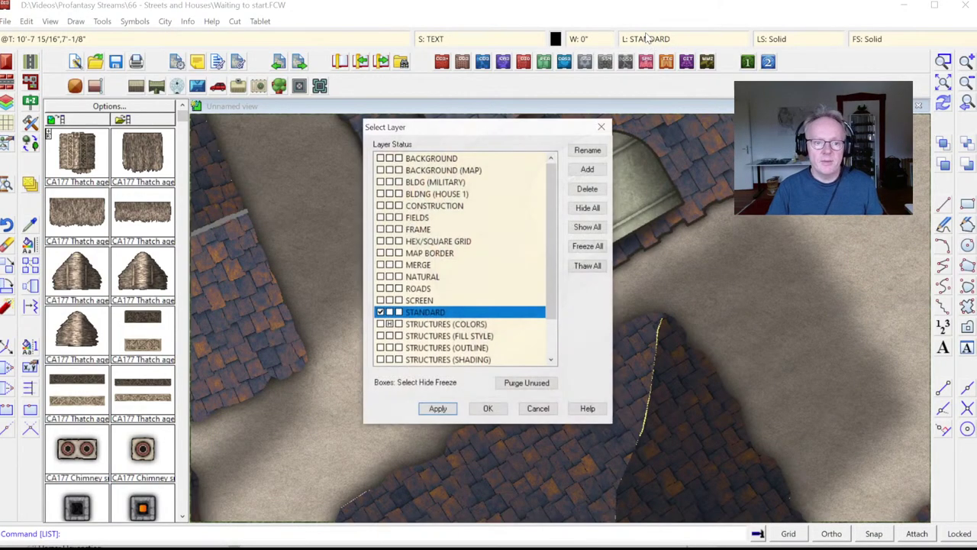
scroll(557, 255, "down", 2)
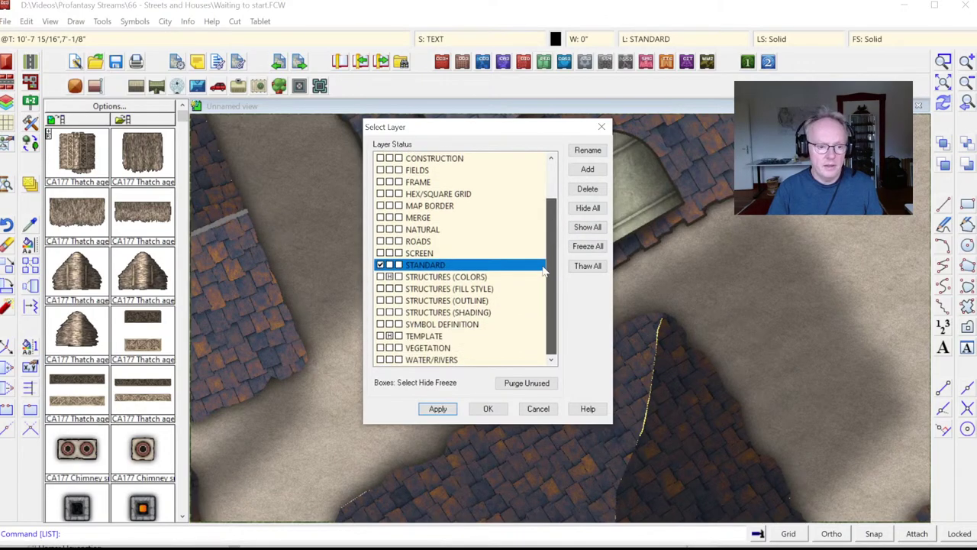
left_click(391, 316)
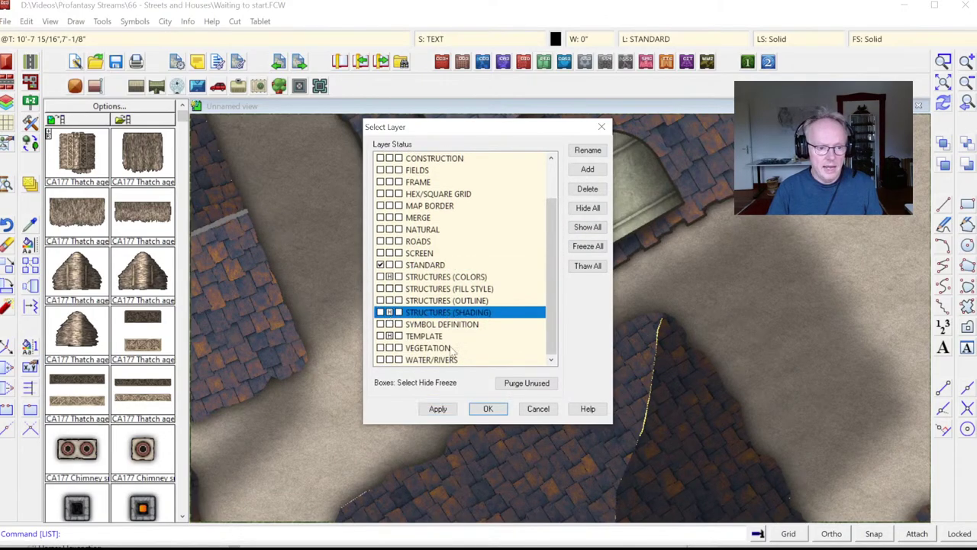
left_click(492, 410)
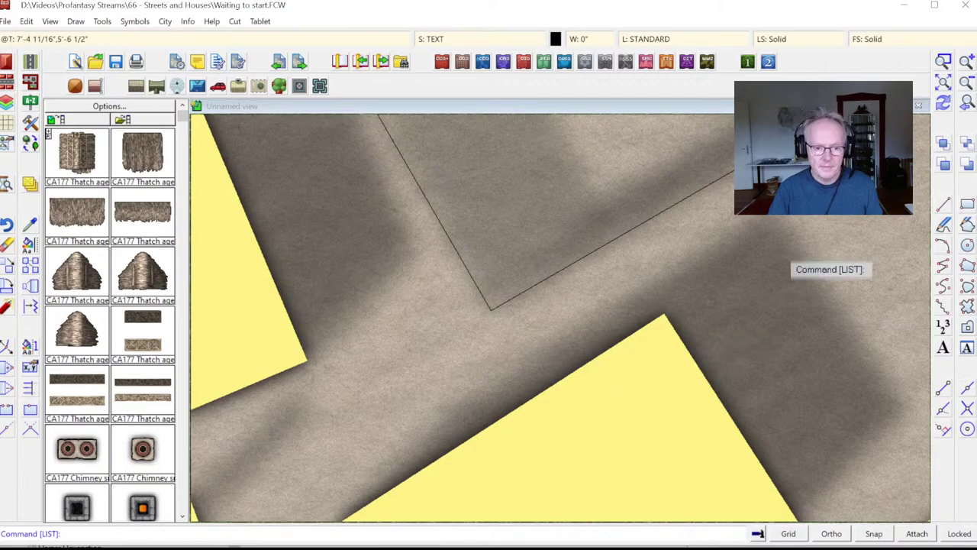
Zoom out over the village and bring up the layer list.
left_click(967, 84)
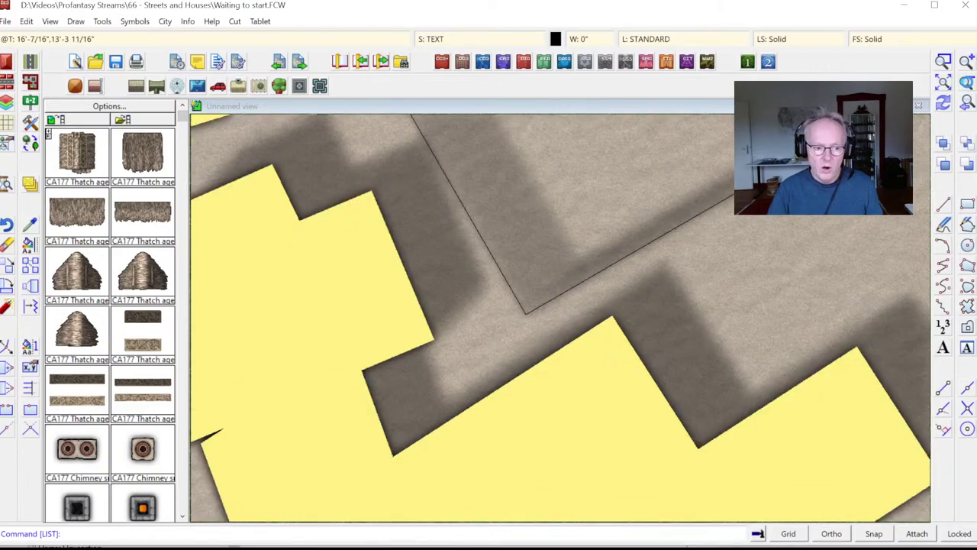
left_click(968, 84)
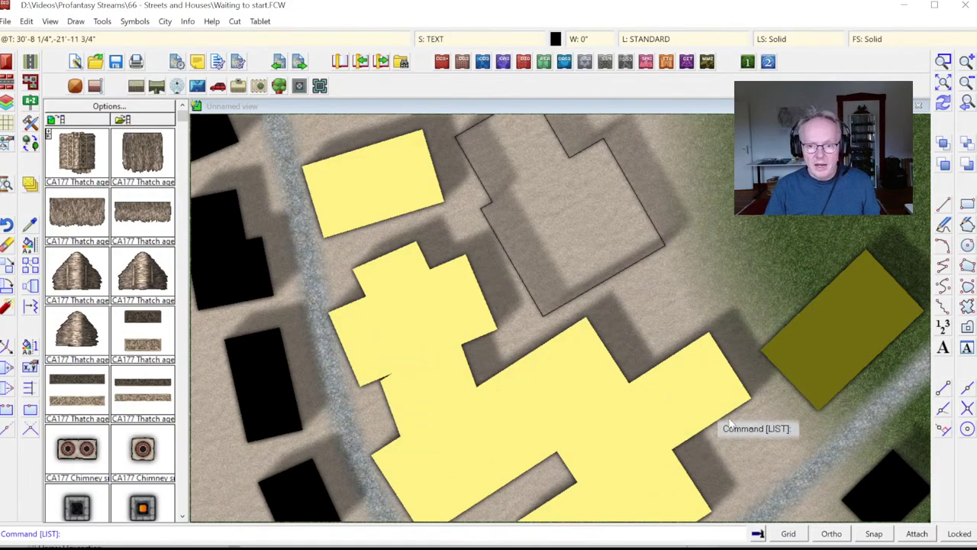
left_click(650, 39)
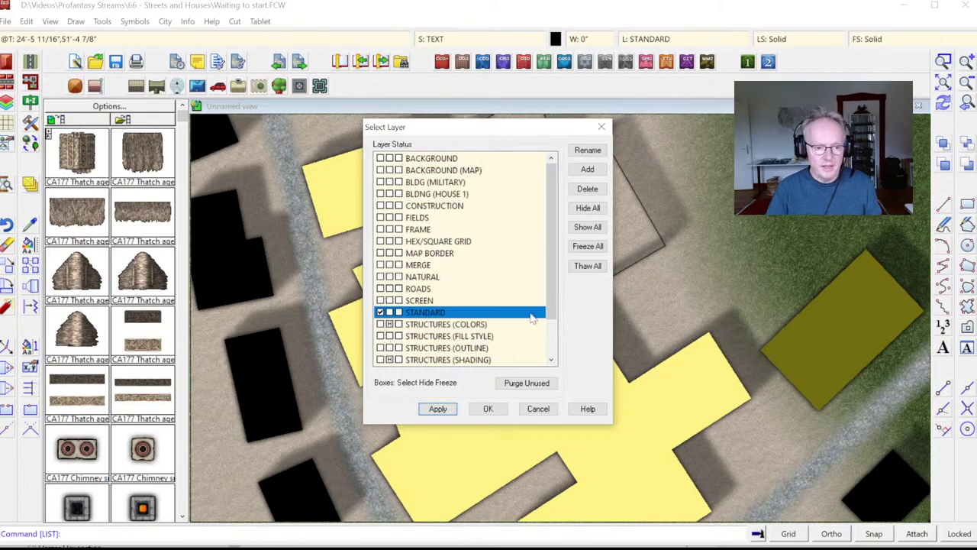
Toggle hiding of the STRUCTURES (FILL STYLE), (OUTLINE) and (SHADING) layers.
scroll(542, 330, "down", 2)
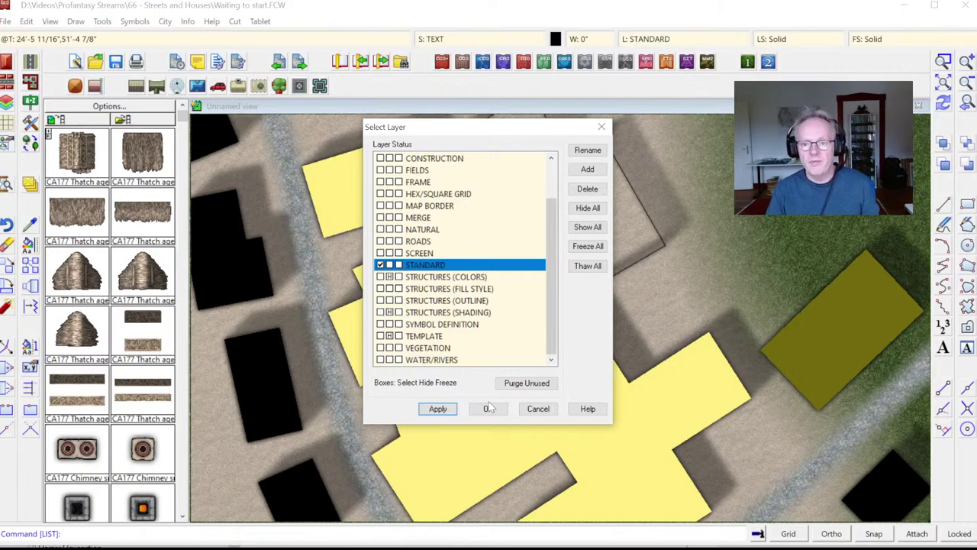
left_click(439, 409)
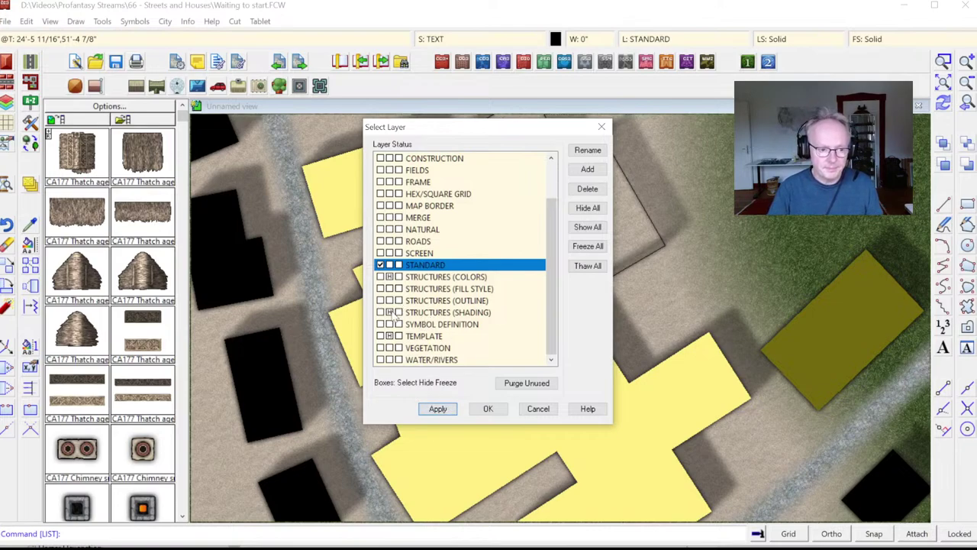
left_click(395, 314)
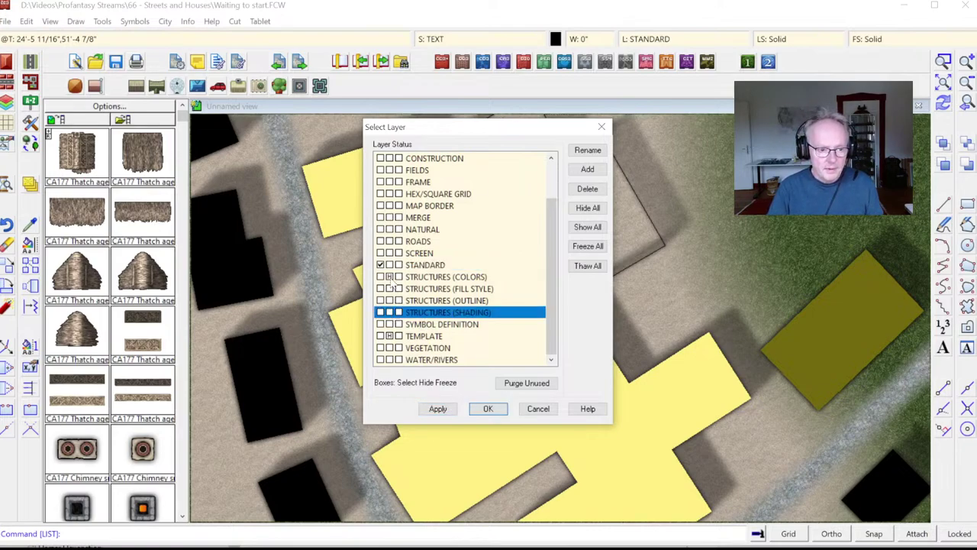
left_click(397, 278)
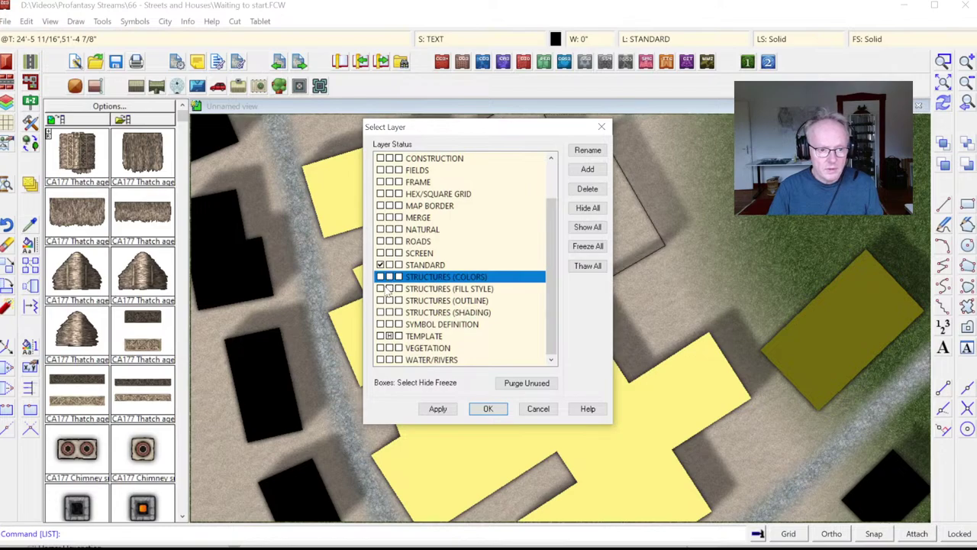
left_click(394, 290)
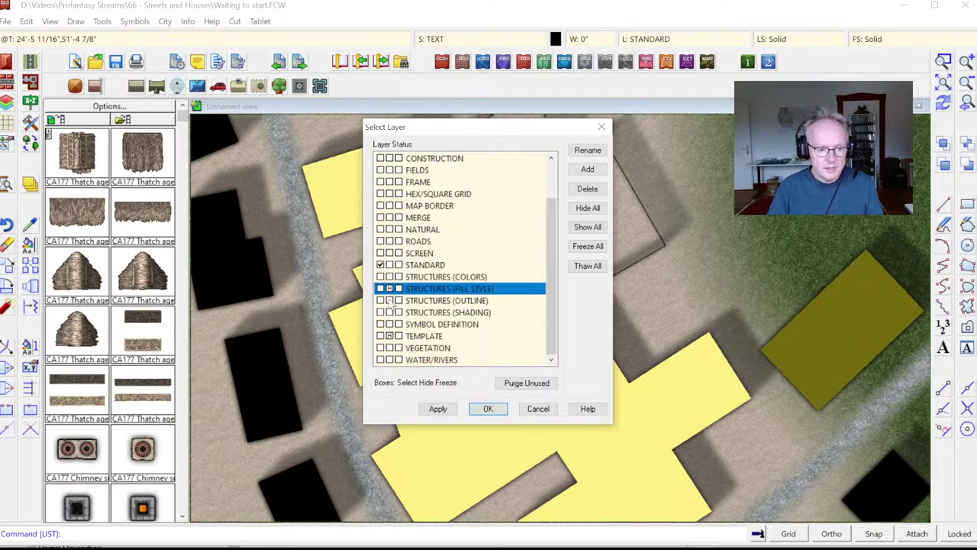
left_click(389, 302)
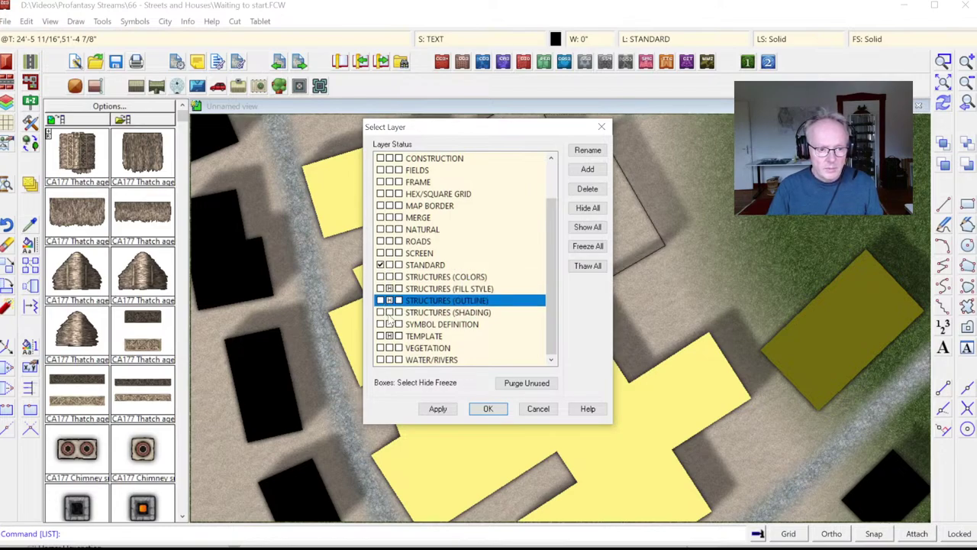
left_click(390, 313)
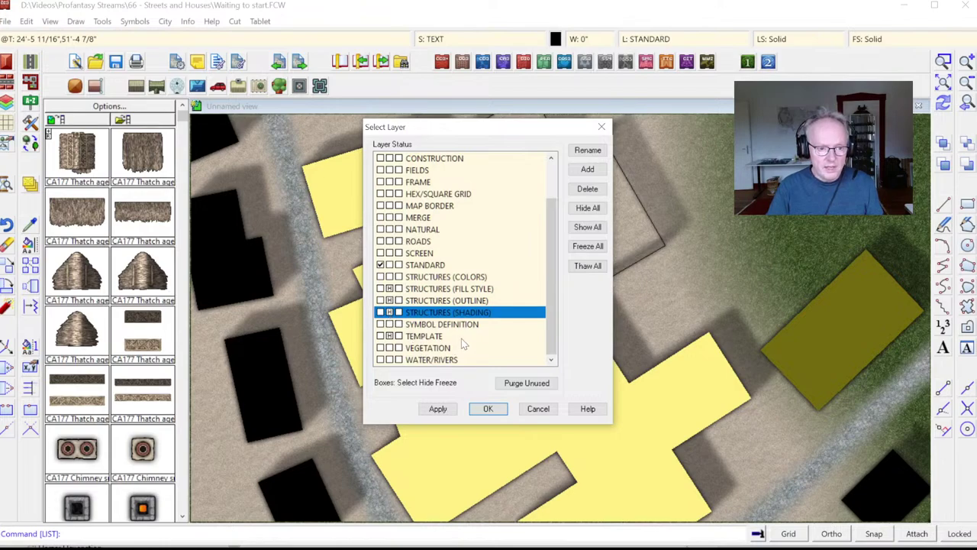
Make STRUCTURES (COLORS) the current layer and confirm the layer list.
left_click(389, 301)
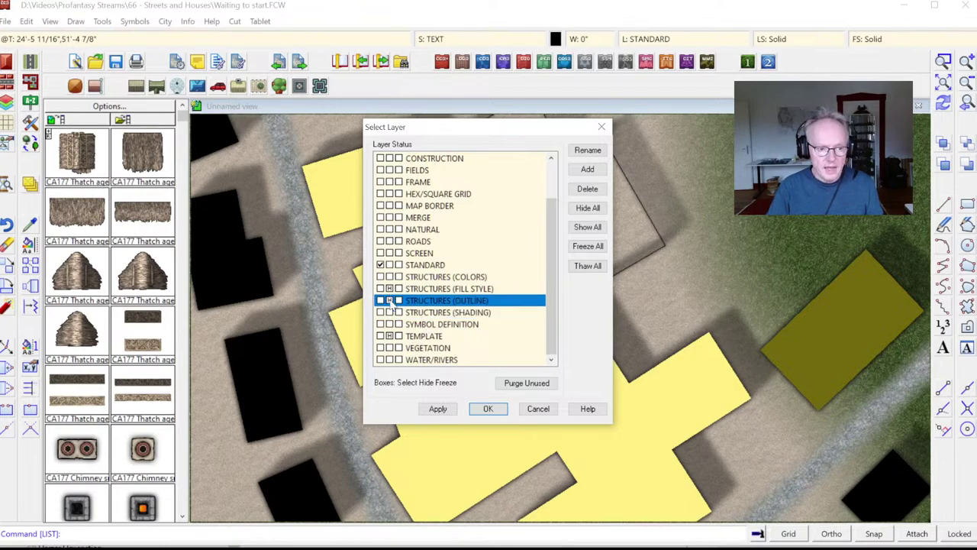
left_click(389, 290)
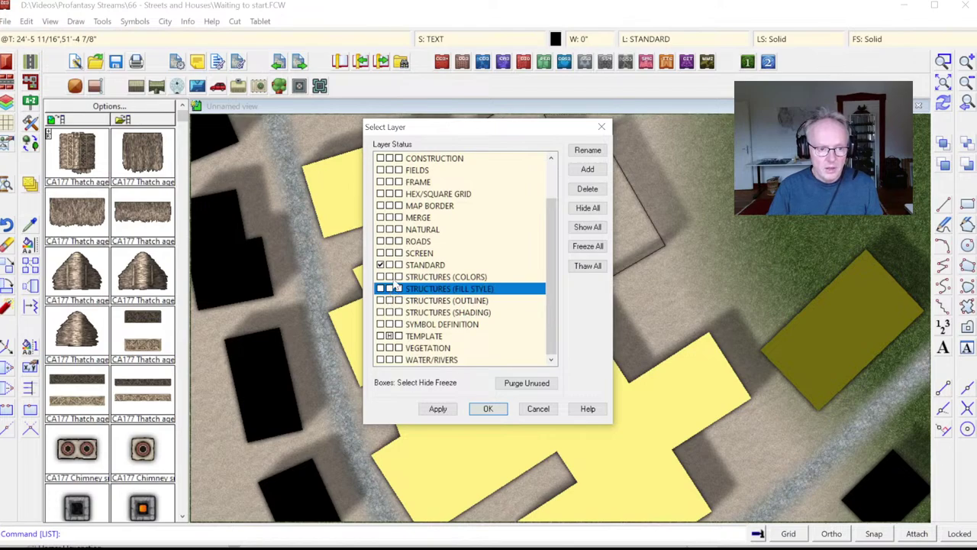
left_click(391, 277)
left_click(381, 277)
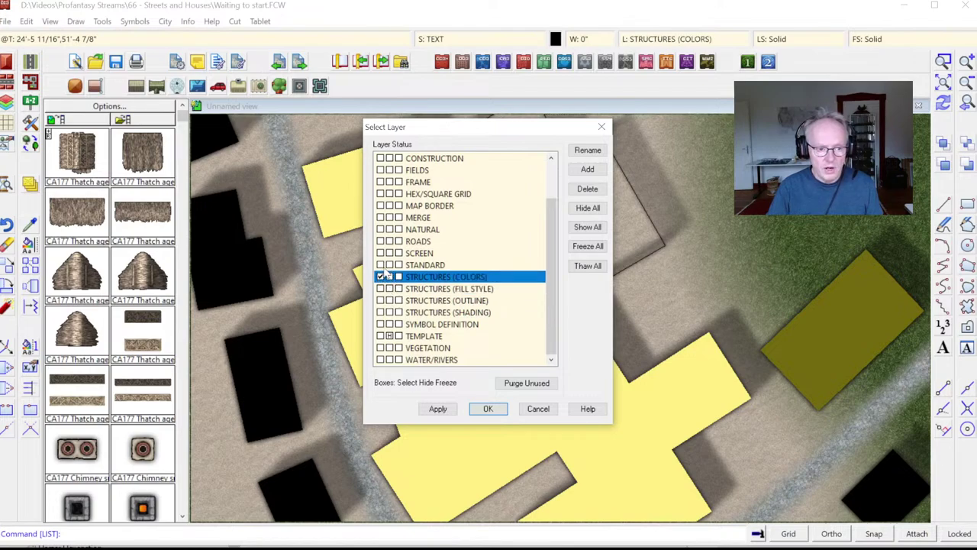
left_click(390, 265)
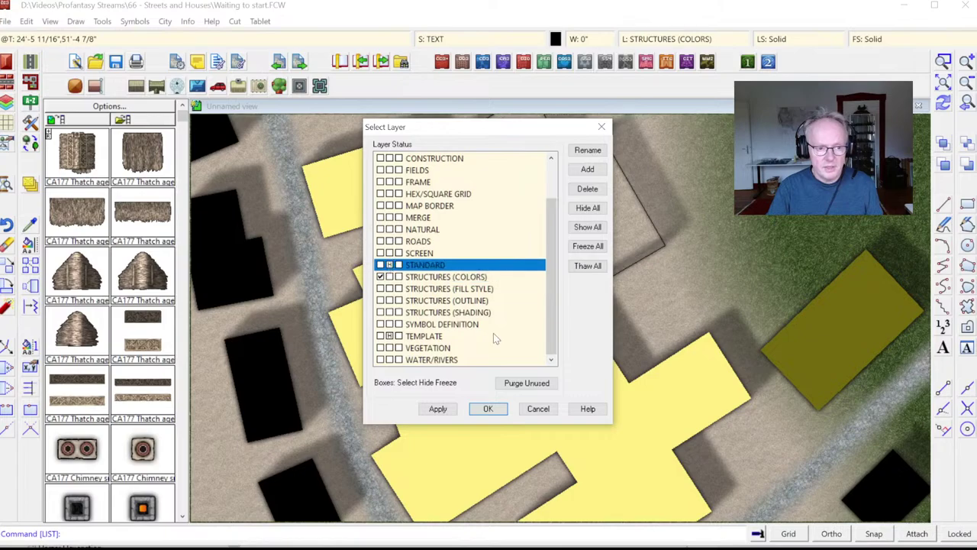
left_click(501, 405)
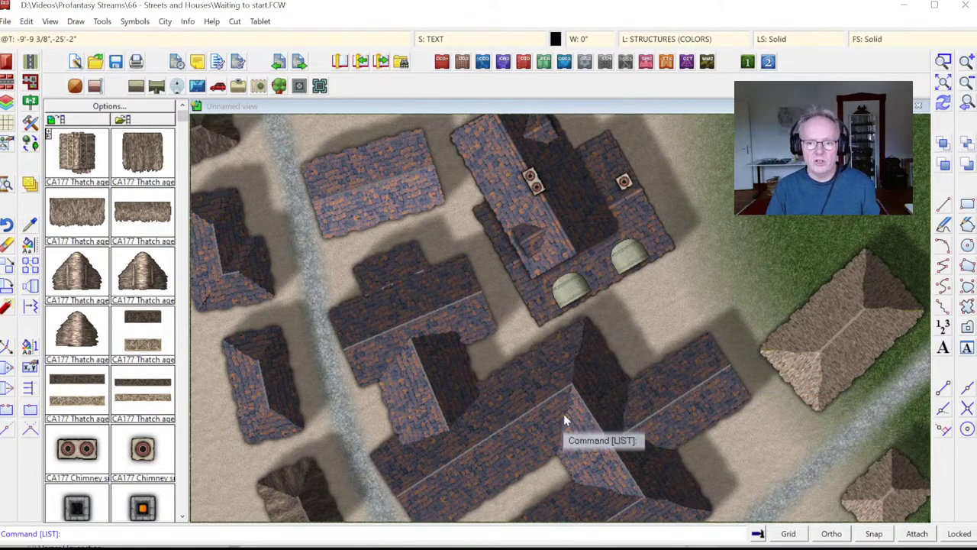
left_click(653, 38)
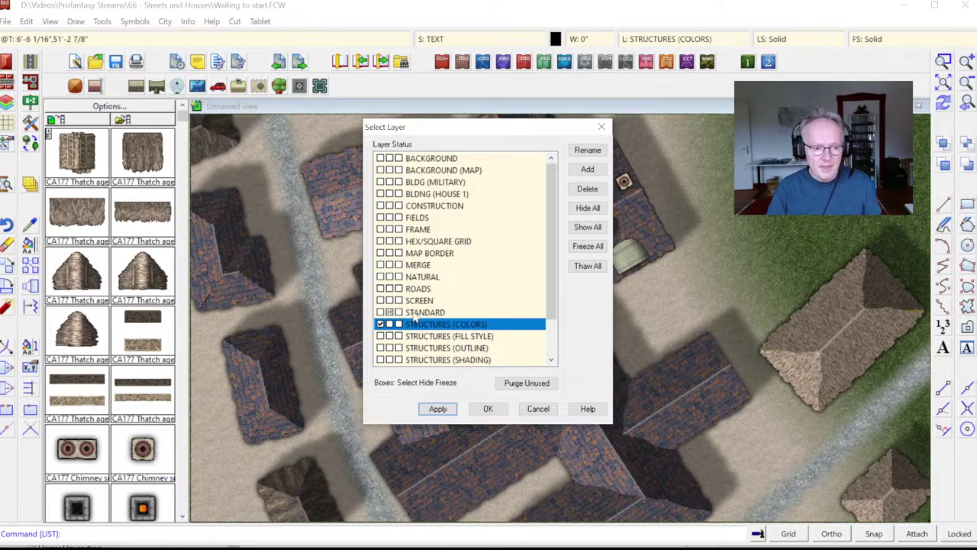
scroll(555, 293, "down", 1)
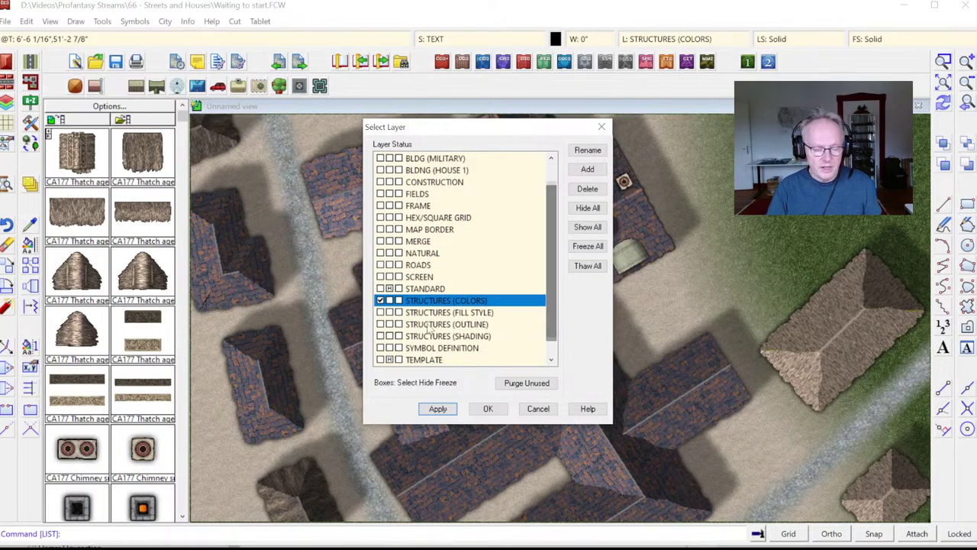
left_click(391, 288)
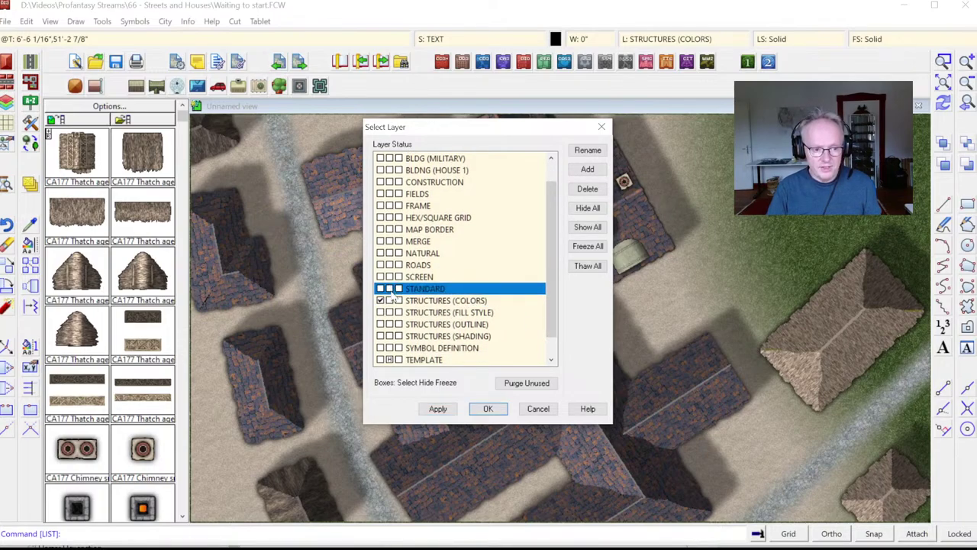
left_click(392, 289)
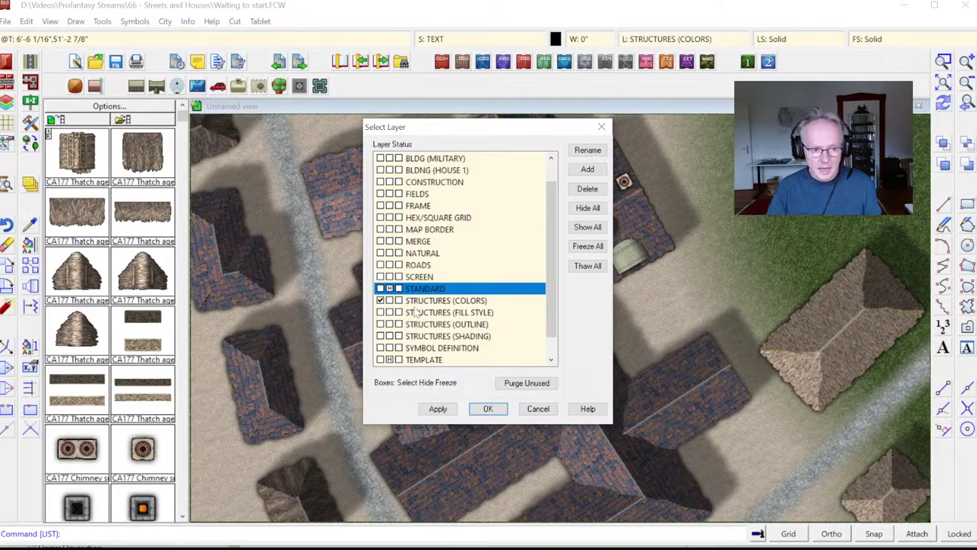
left_click(489, 409)
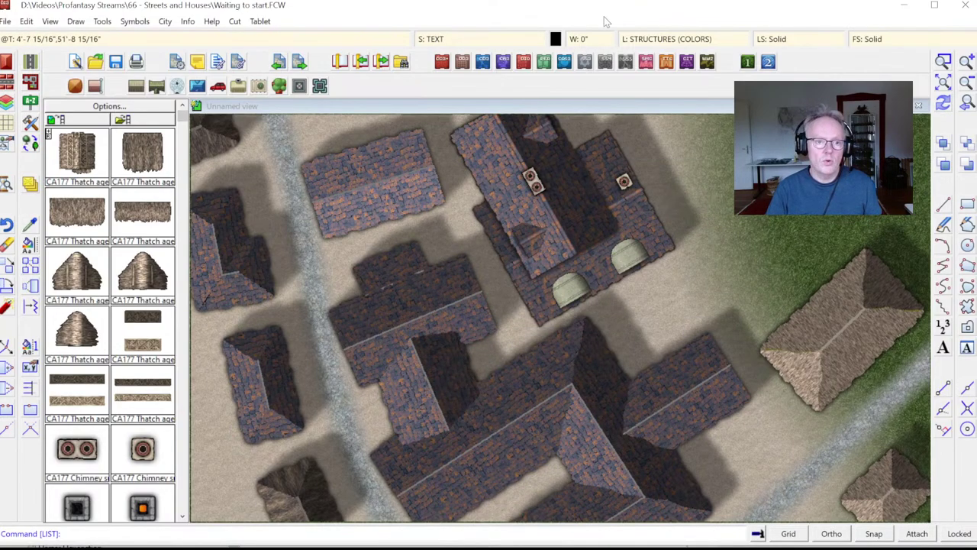
left_click(661, 39)
left_click(389, 313)
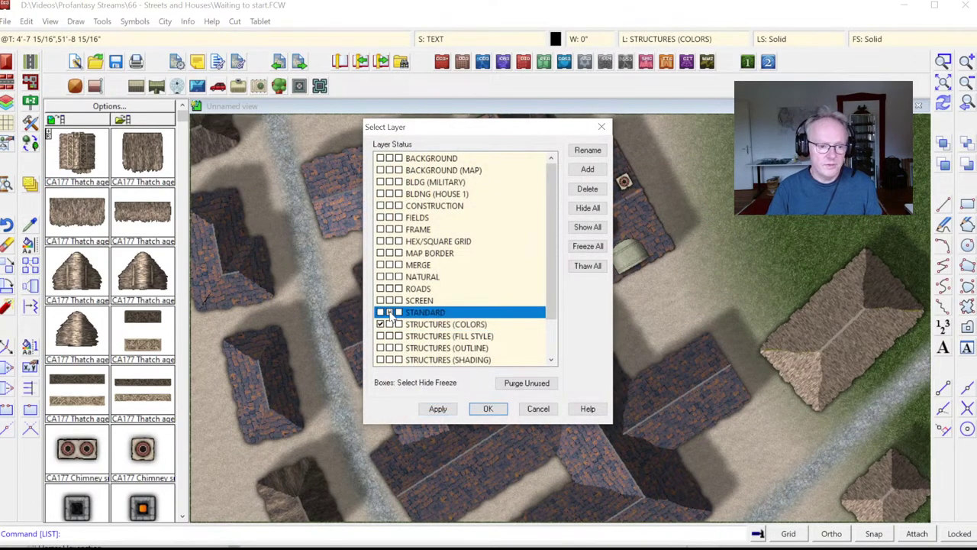
left_click(425, 328)
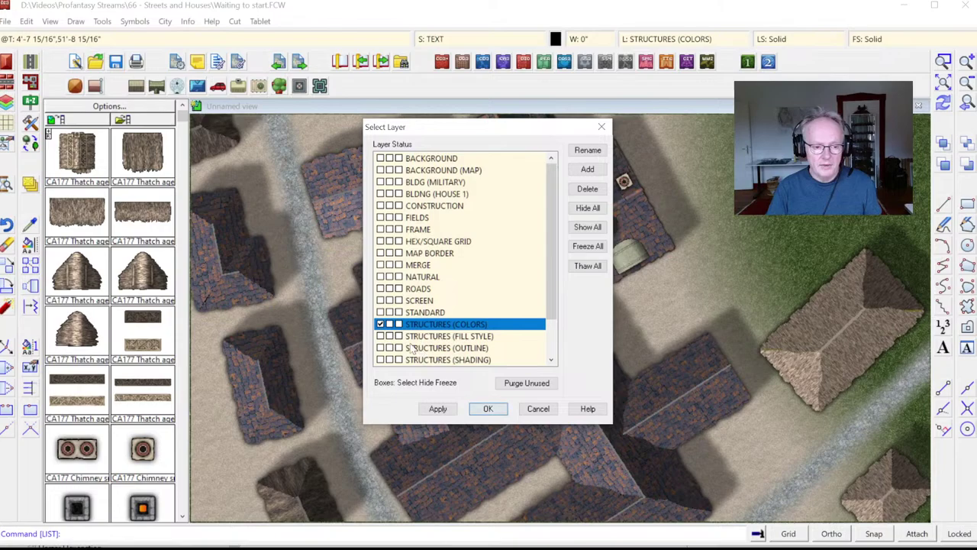
left_click(488, 410)
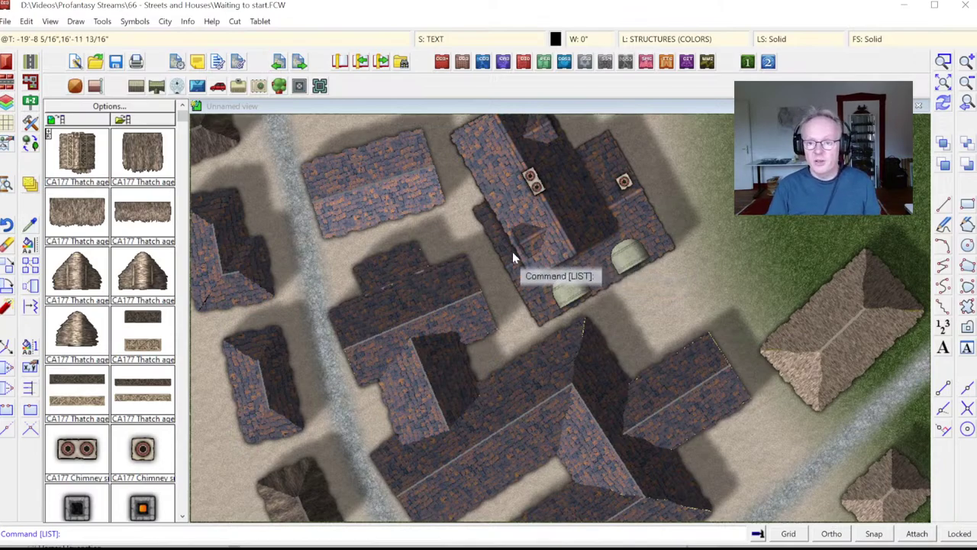
left_click(663, 40)
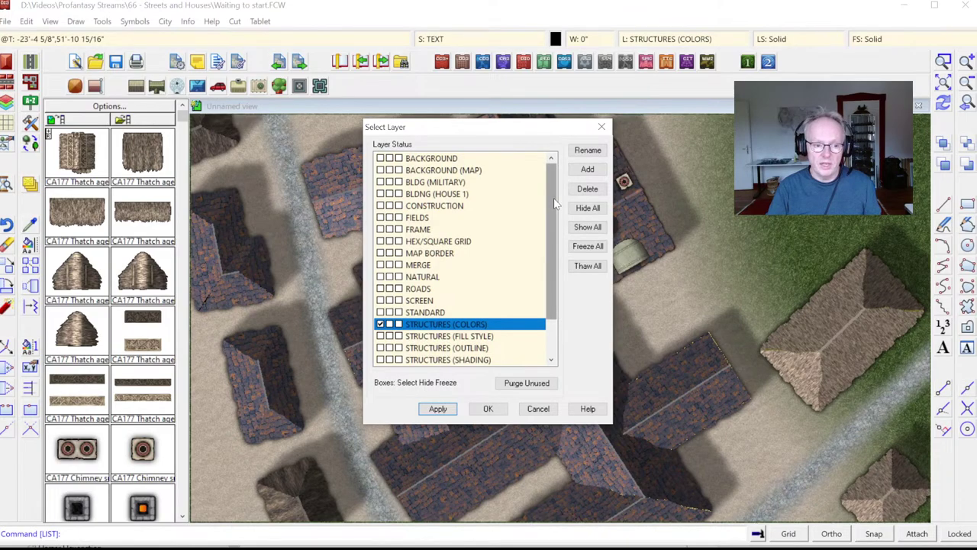
Set BLDG (HOUSE 1) as current layer instead of STANDARD, then zoom out over the village.
left_click(435, 195)
left_click(381, 194)
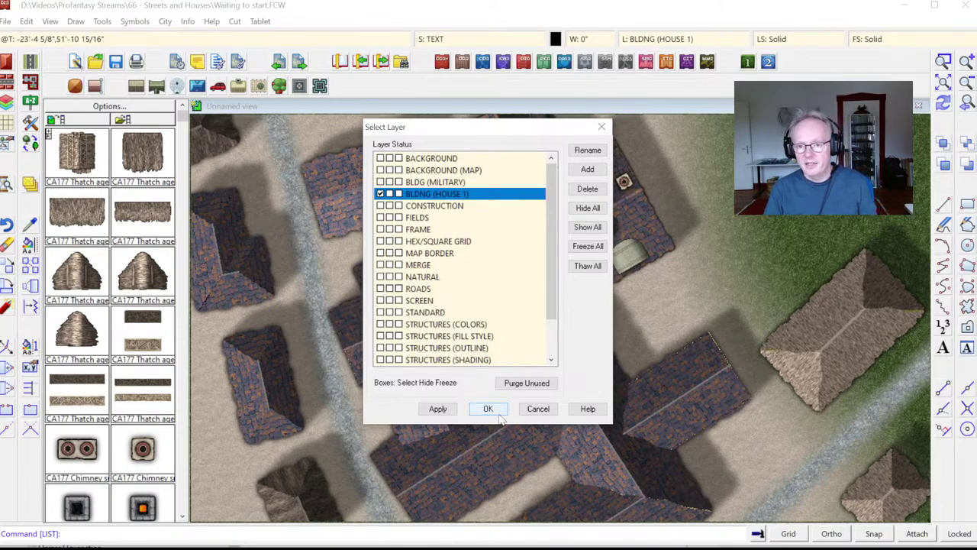
left_click(433, 206)
left_click(437, 194)
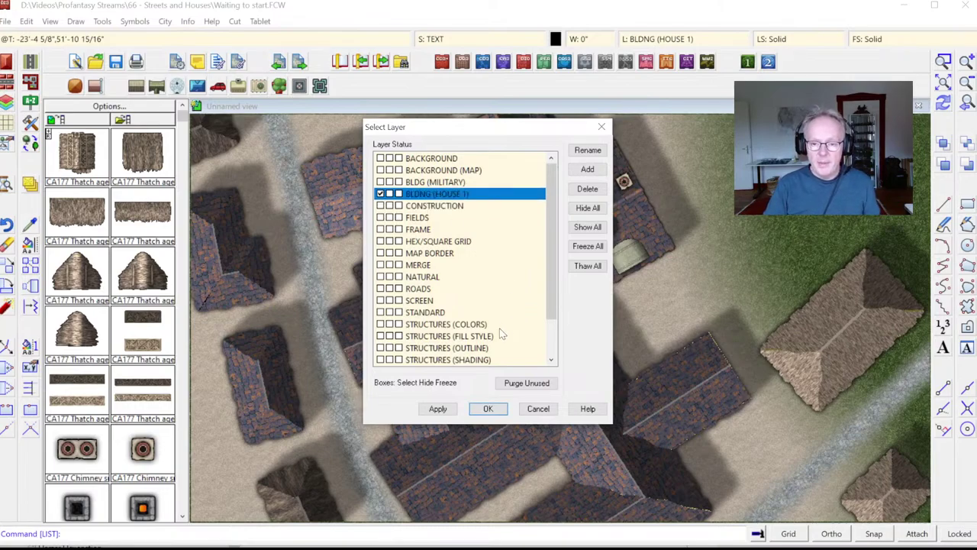
left_click(429, 206)
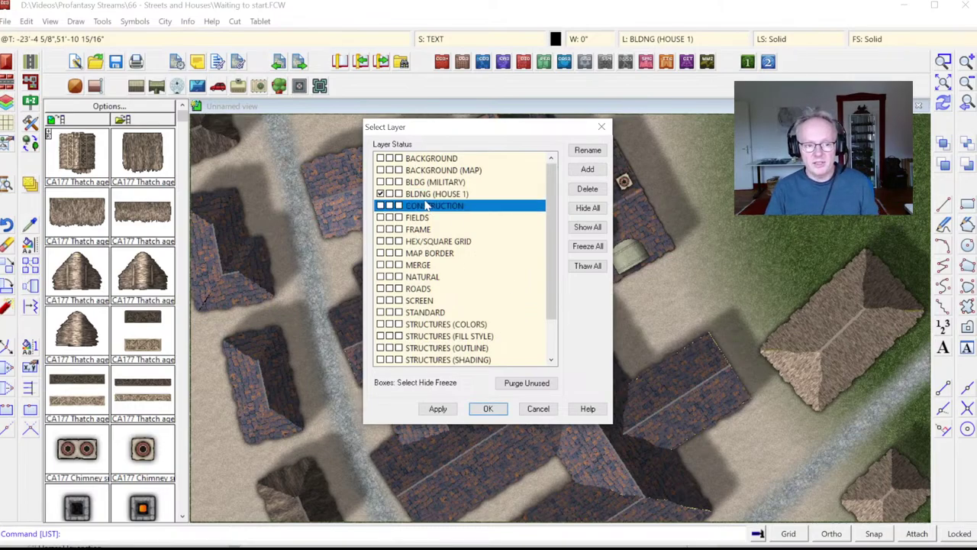
left_click(427, 195)
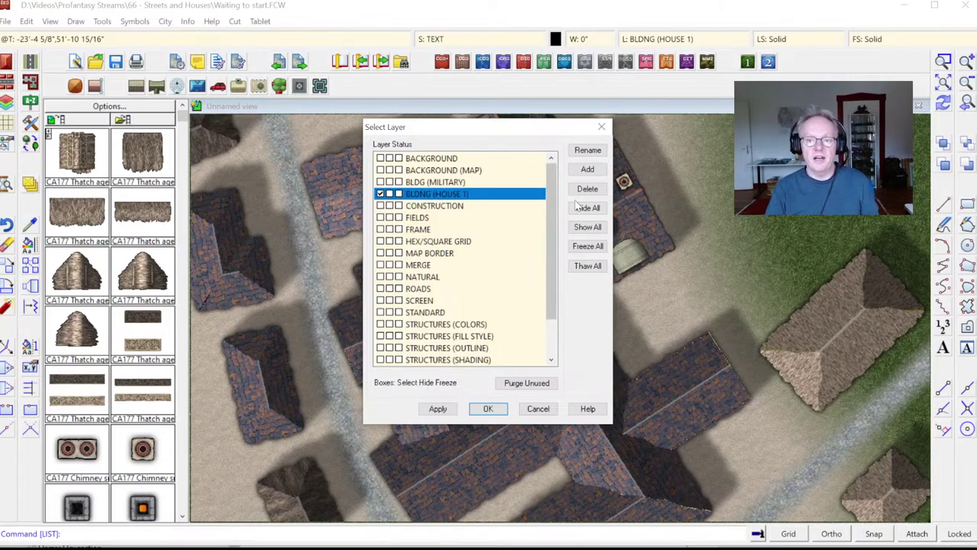
left_click(431, 205)
left_click(437, 195)
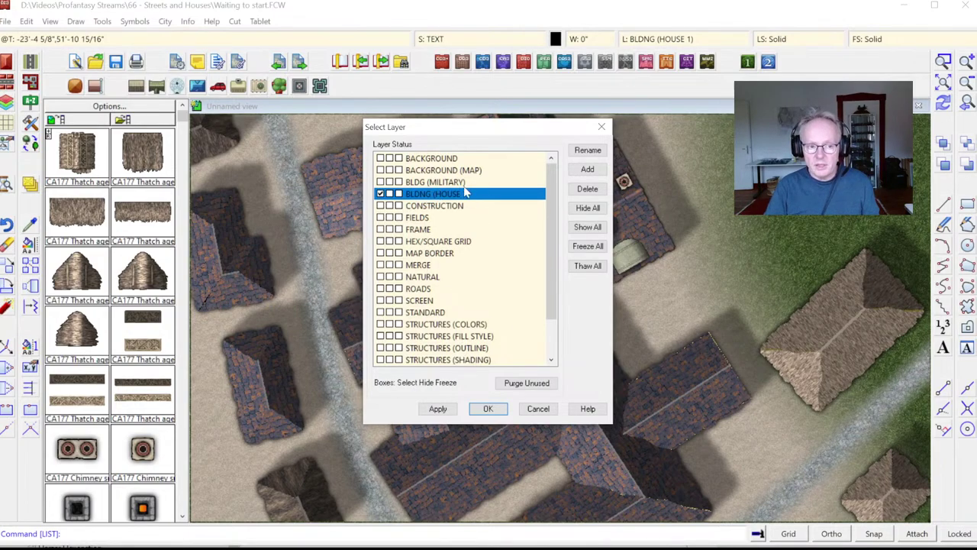
left_click(495, 408)
left_click(967, 82)
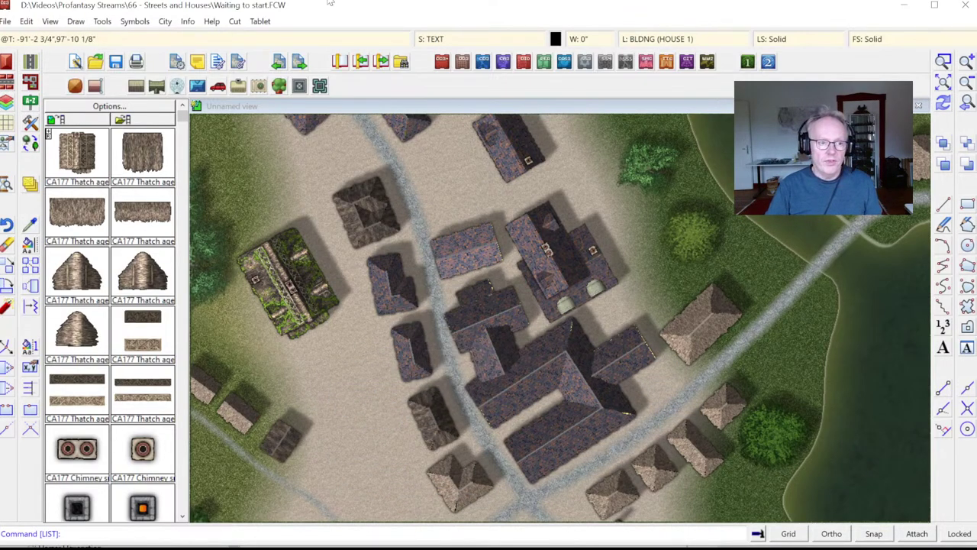
Make BUILDINGS the current drawing sheet with all other sheets hidden.
left_click(165, 23)
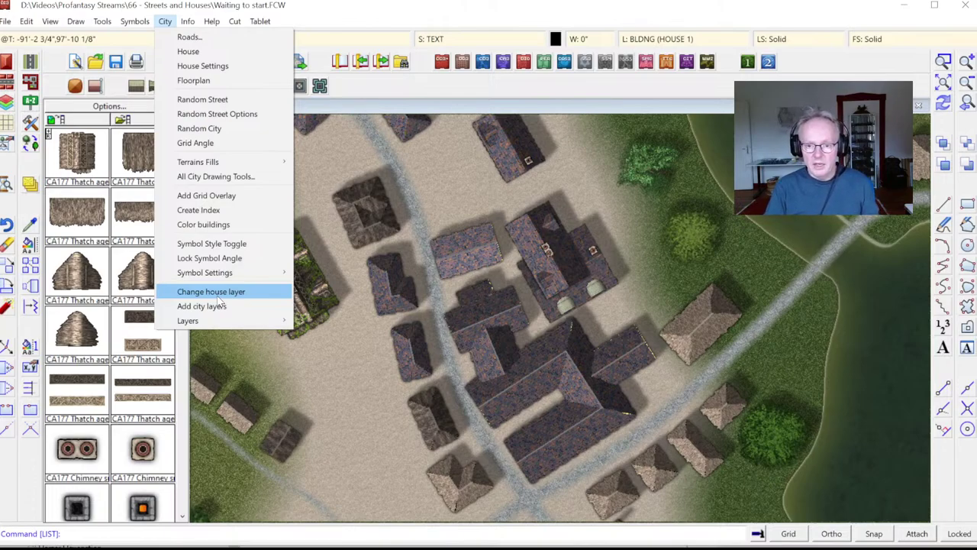
left_click(431, 11)
left_click(449, 40)
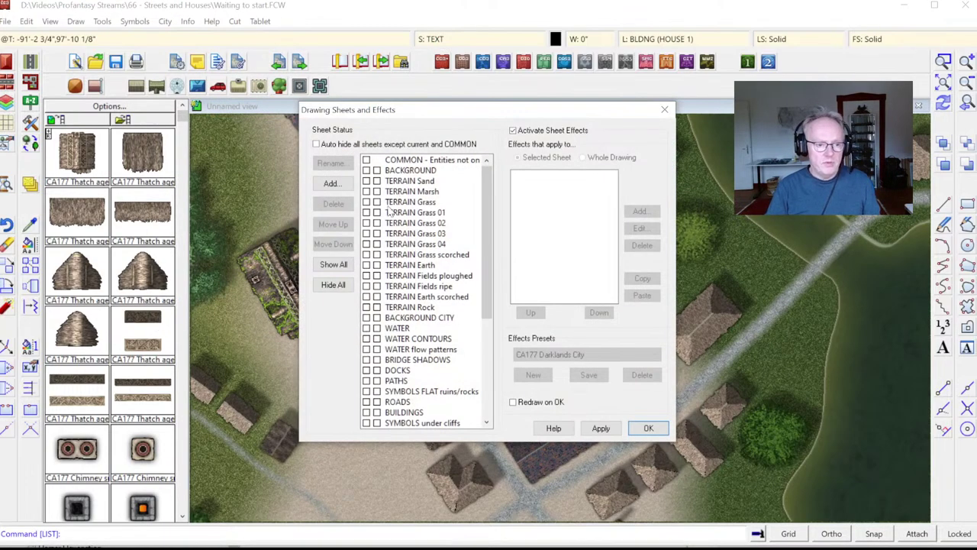
left_click(367, 412)
left_click(333, 284)
left_click(648, 429)
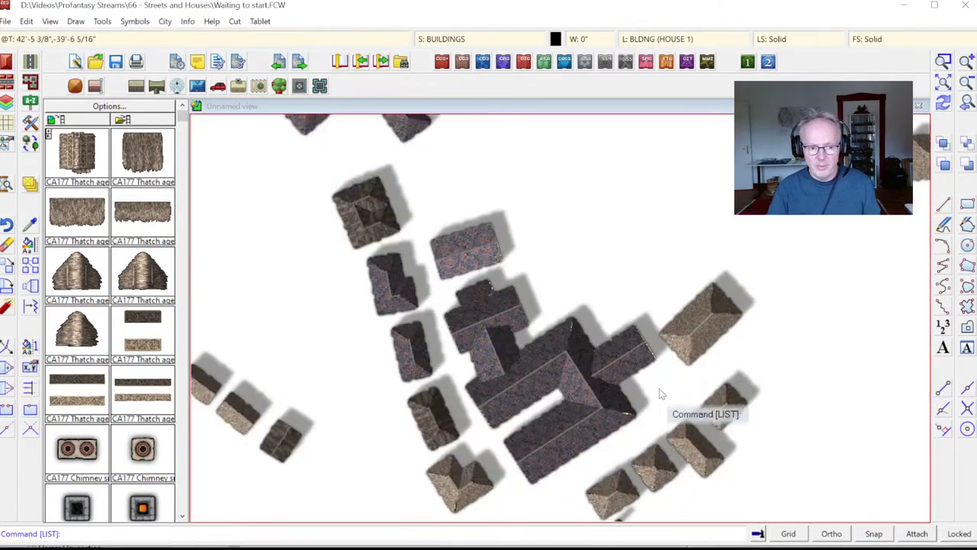
left_click(944, 80)
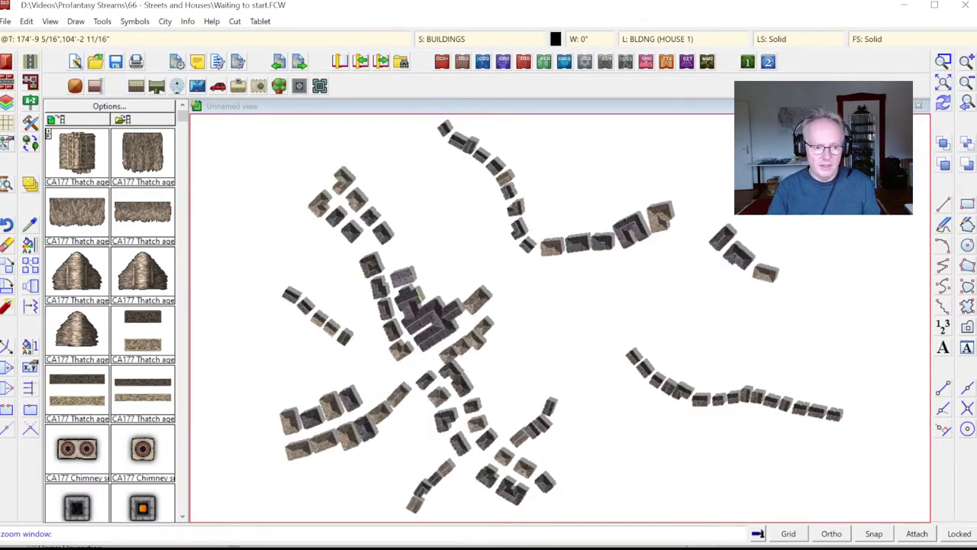
Select all 98 village buildings with the City Change house layer command.
right_click(446, 362)
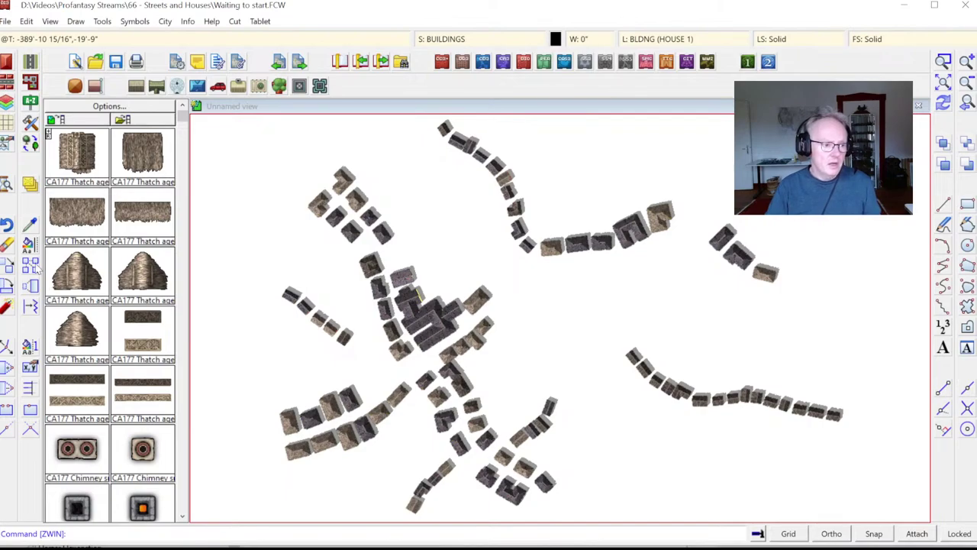
left_click(165, 22)
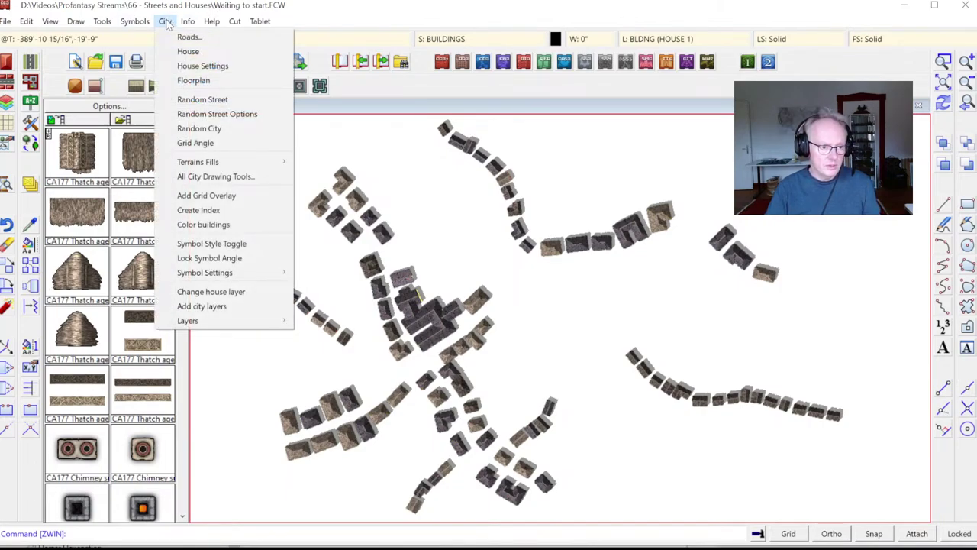
left_click(200, 294)
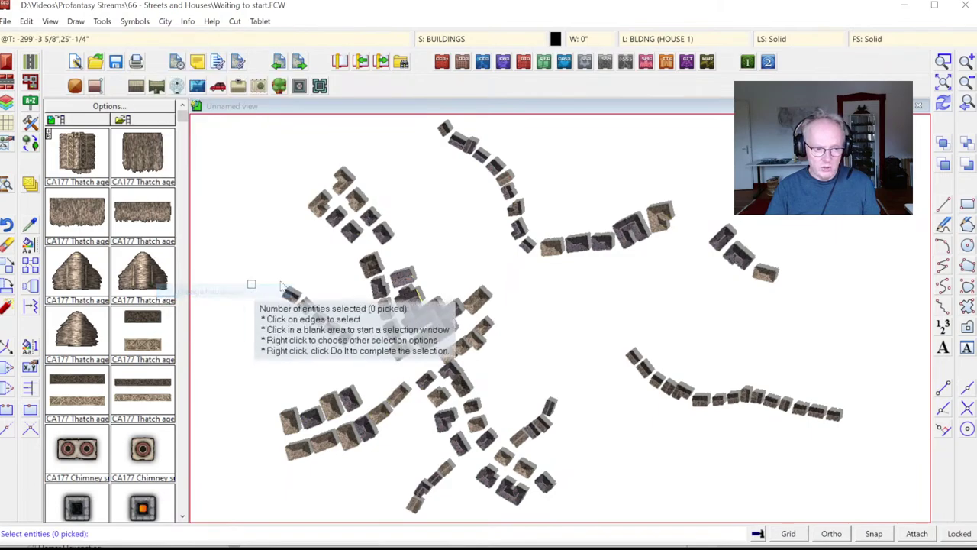
right_click(433, 214)
left_click(420, 267)
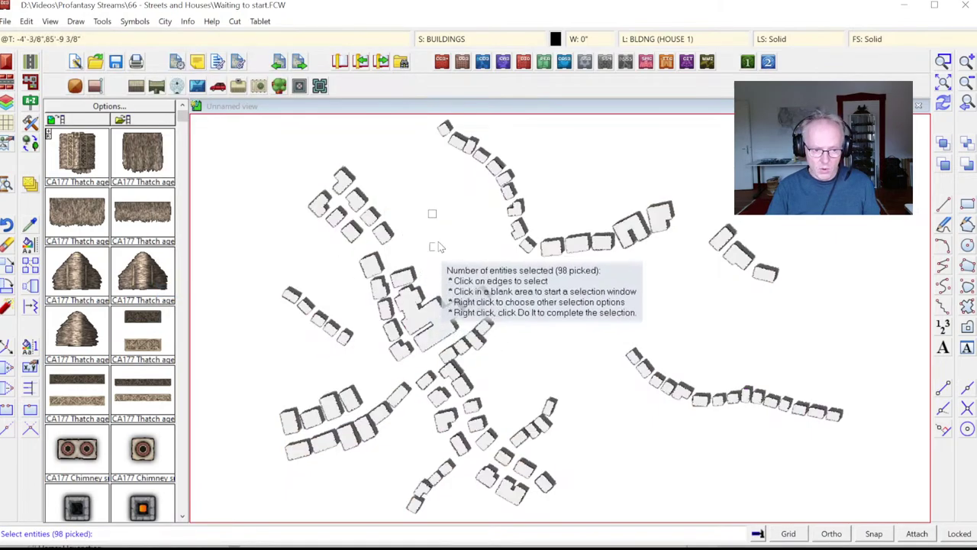
right_click(432, 200)
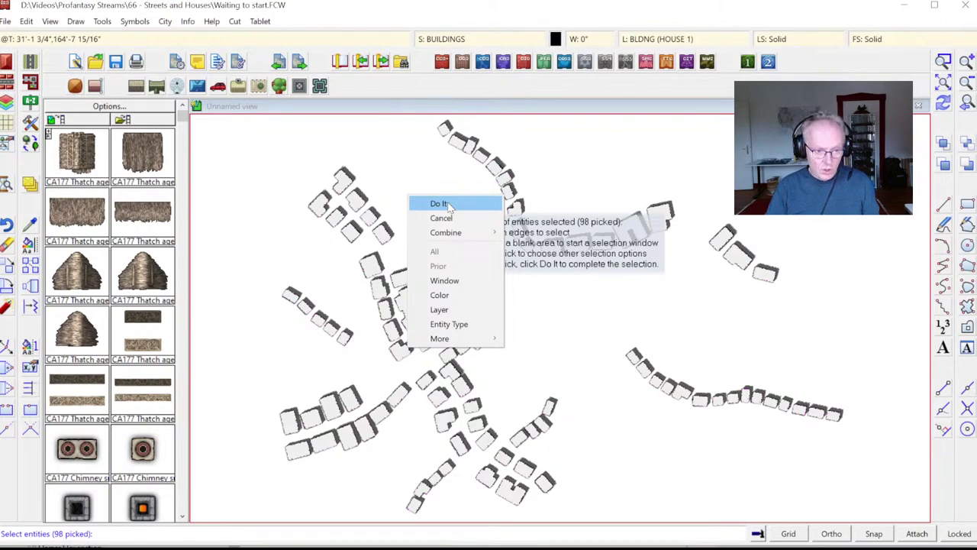
left_click(440, 204)
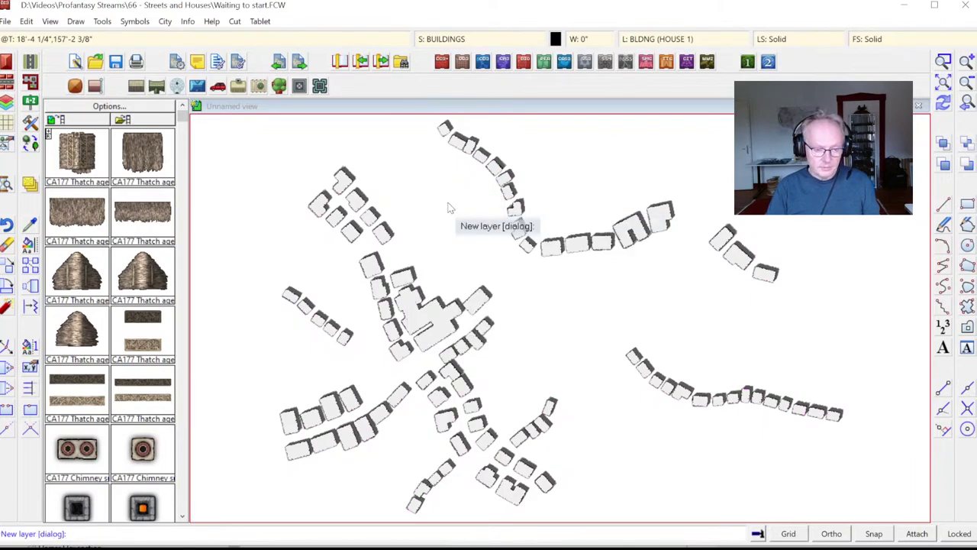
Move the selected buildings onto BLDNG (HOUSE 1) and redraw the textured roofs.
right_click(450, 208)
left_click(439, 195)
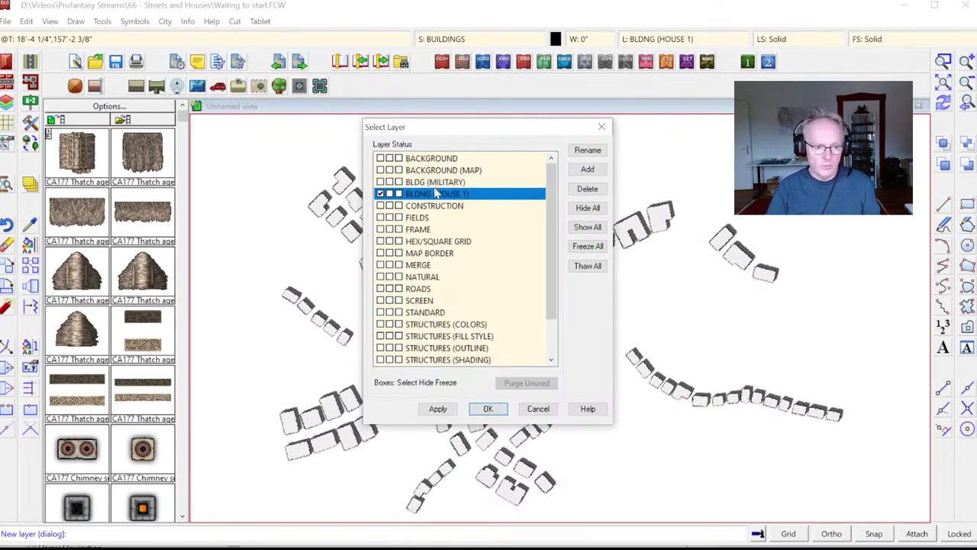
left_click(489, 408)
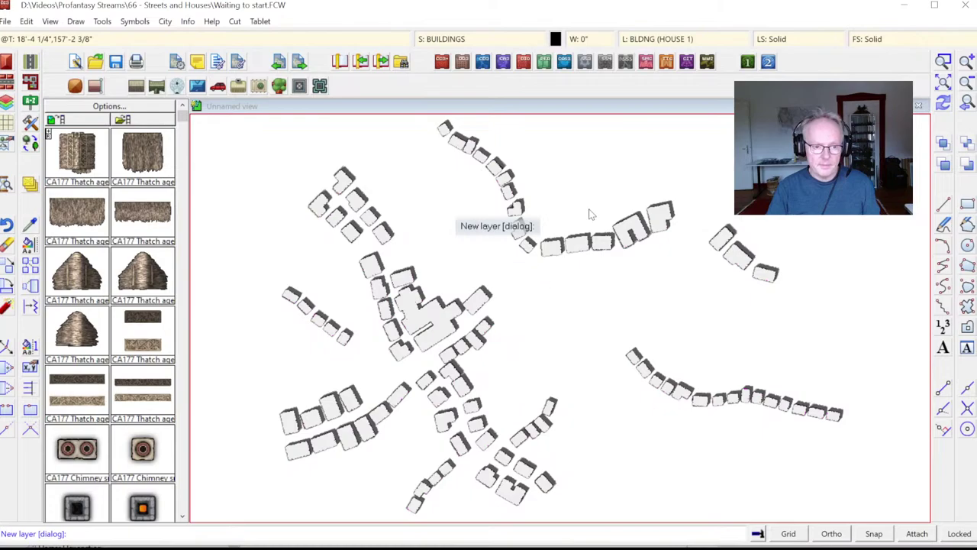
left_click(946, 104)
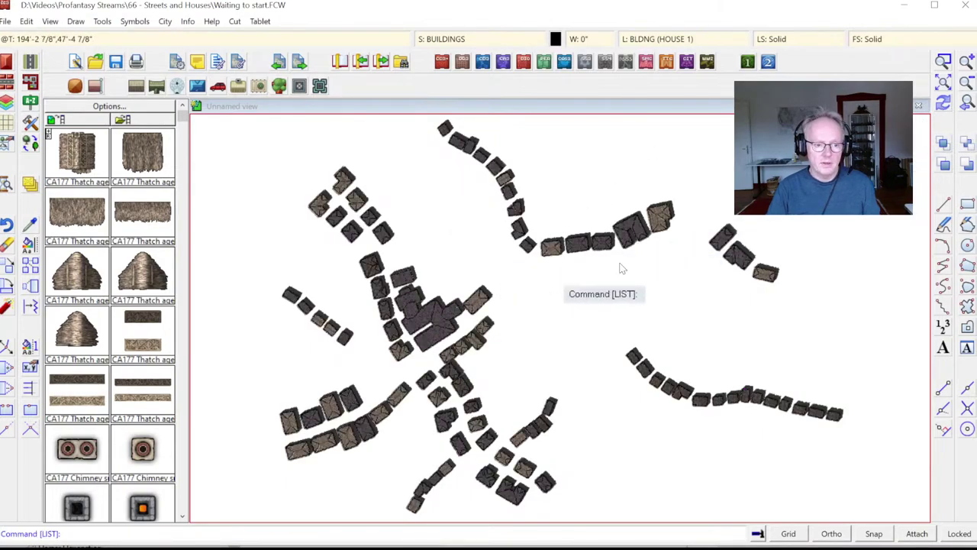
left_click(944, 104)
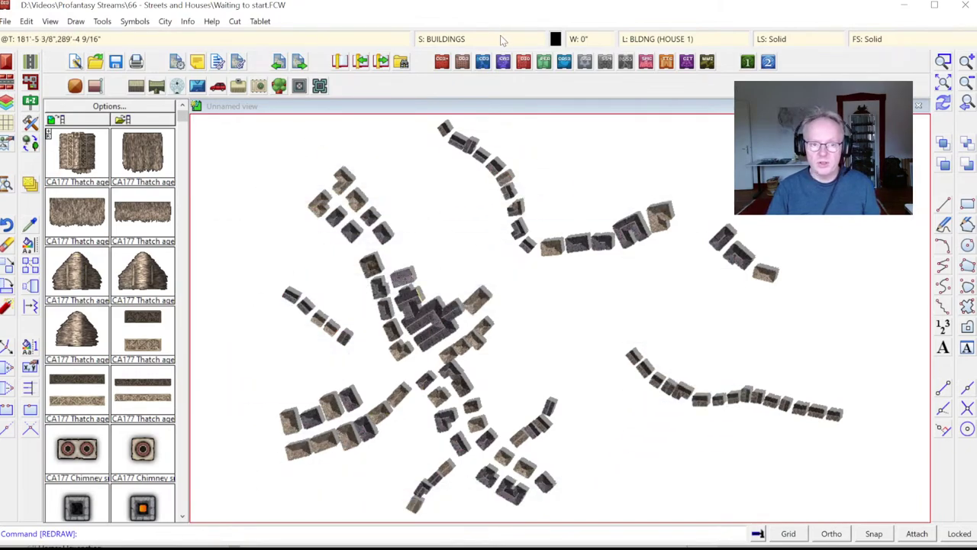
Unhide all drawing sheets, restoring roads, grass and trees around the roofs.
left_click(437, 38)
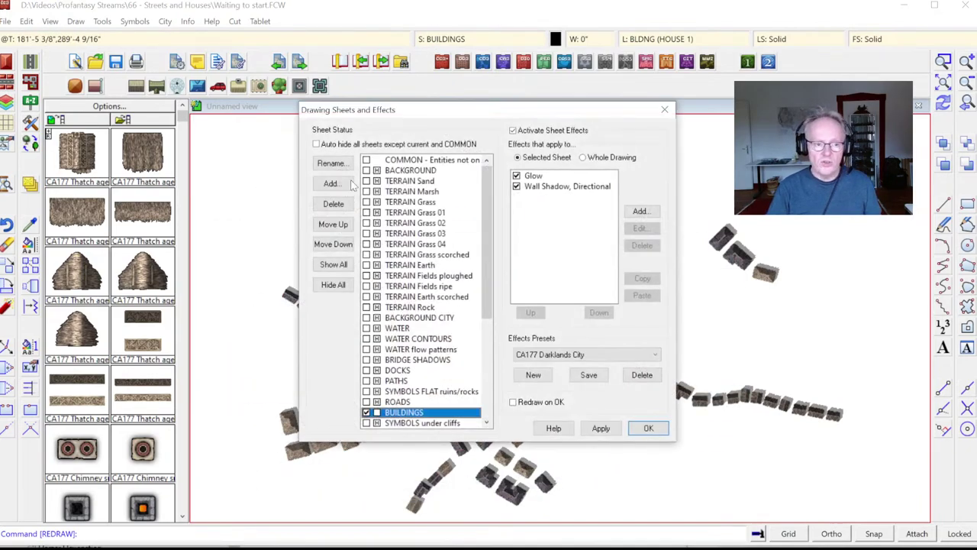
left_click(333, 264)
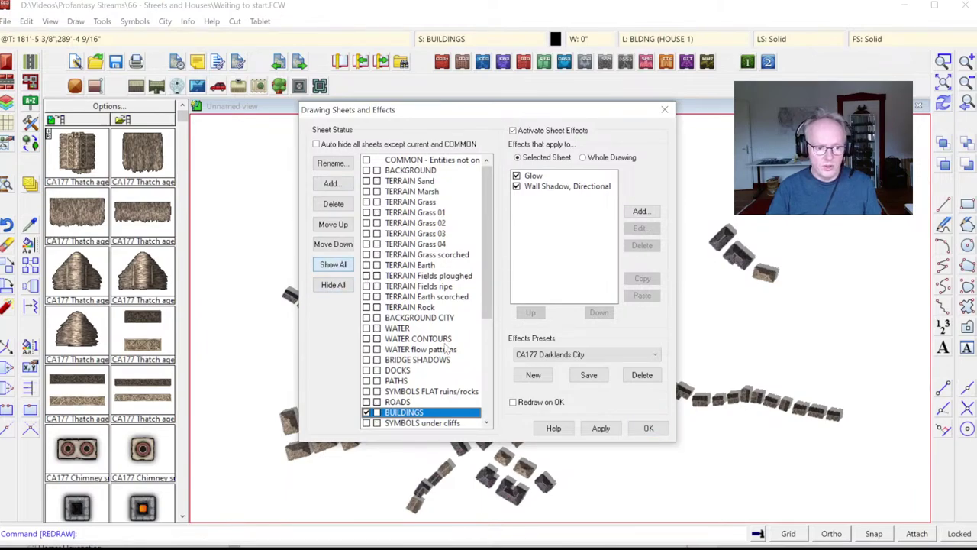
left_click(647, 429)
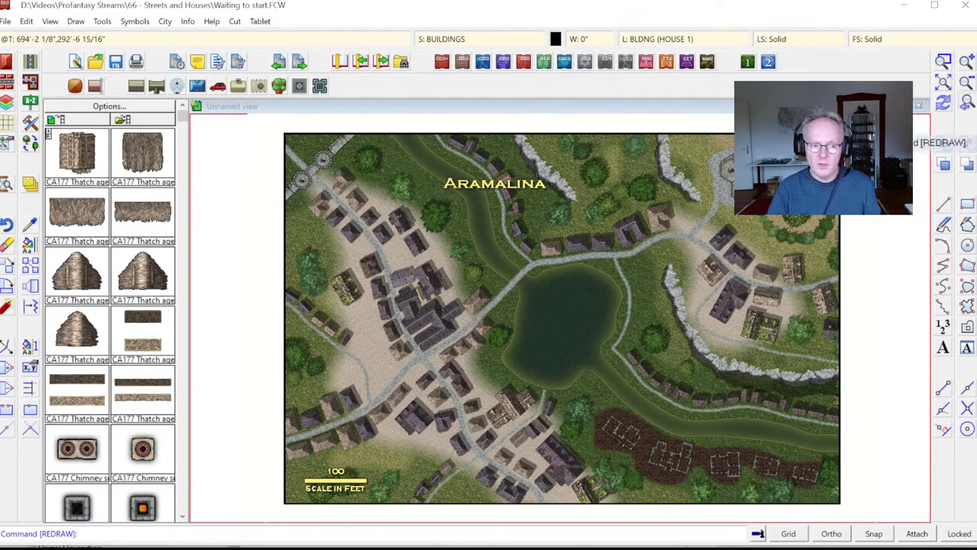
scroll(496, 306, "up", 5)
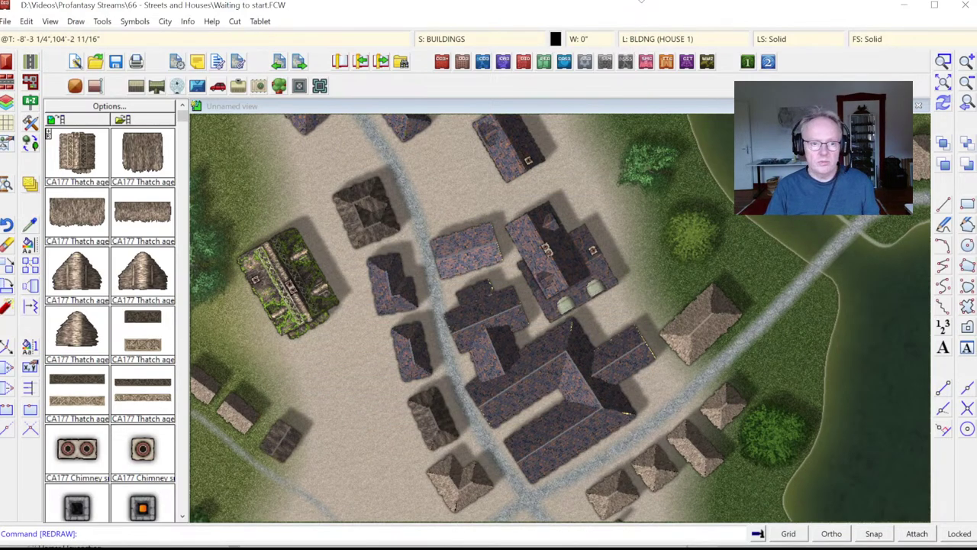
Add a new layer named BLDNG (INN) and set it as the current layer.
left_click(653, 40)
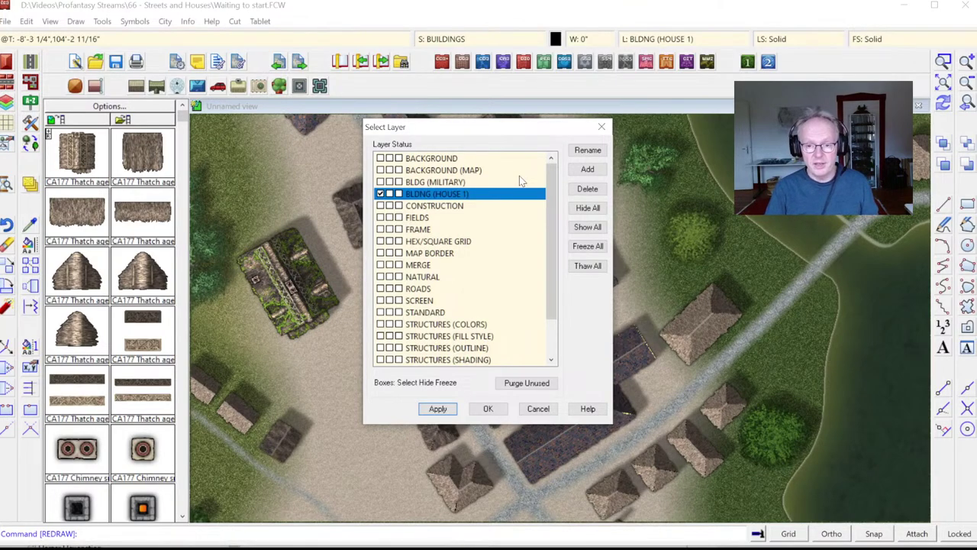
left_click(588, 170)
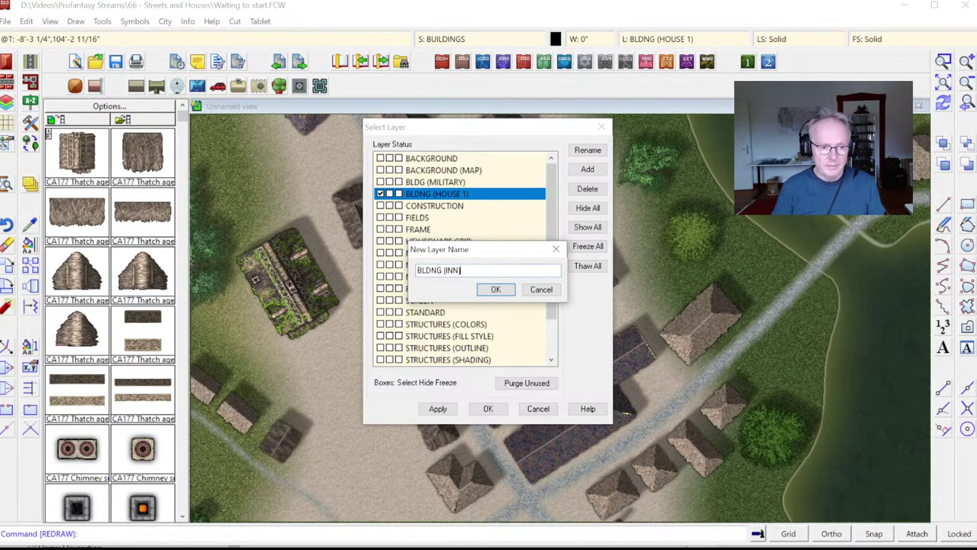
type(")")
key("Return")
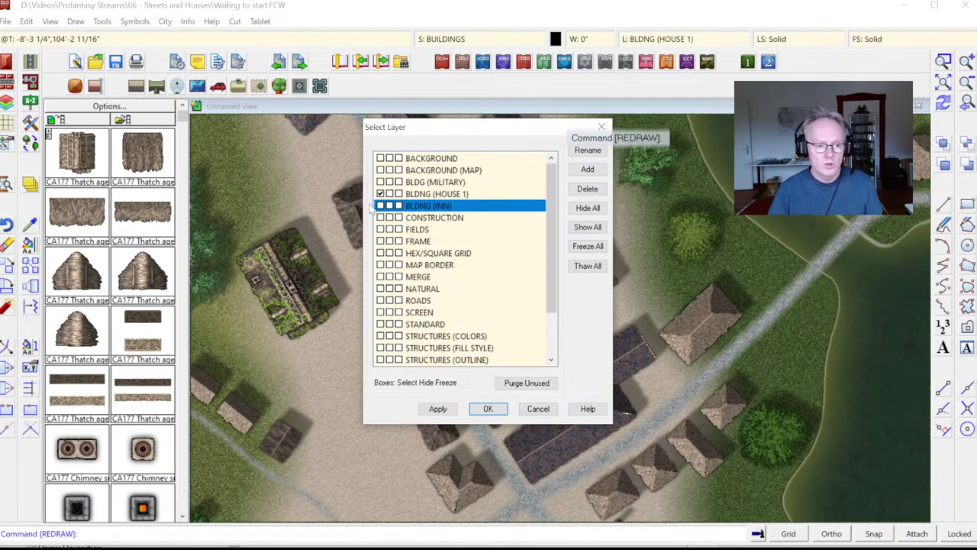
left_click(380, 207)
left_click(488, 409)
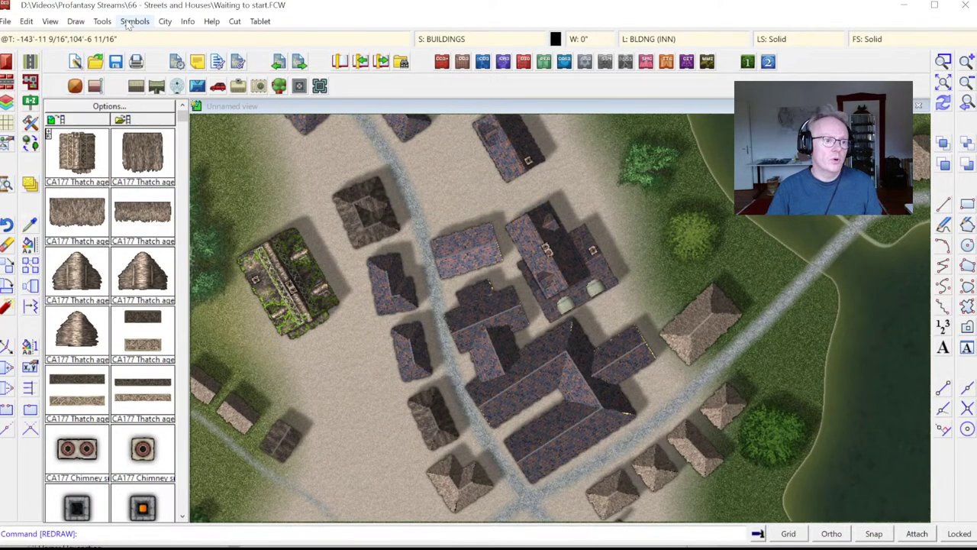
Move the five central slate-roofed buildings onto the BLDNG (INN) layer and redraw.
left_click(165, 21)
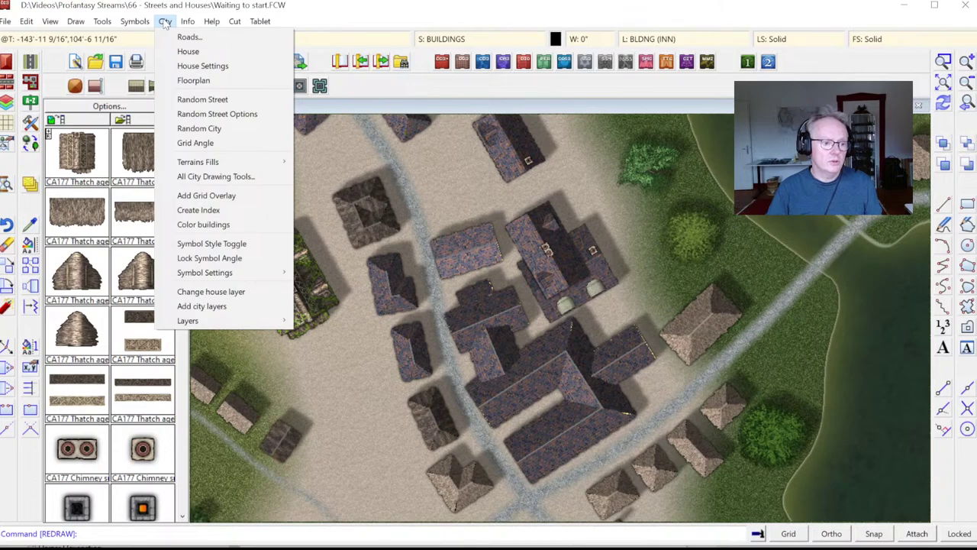
left_click(211, 292)
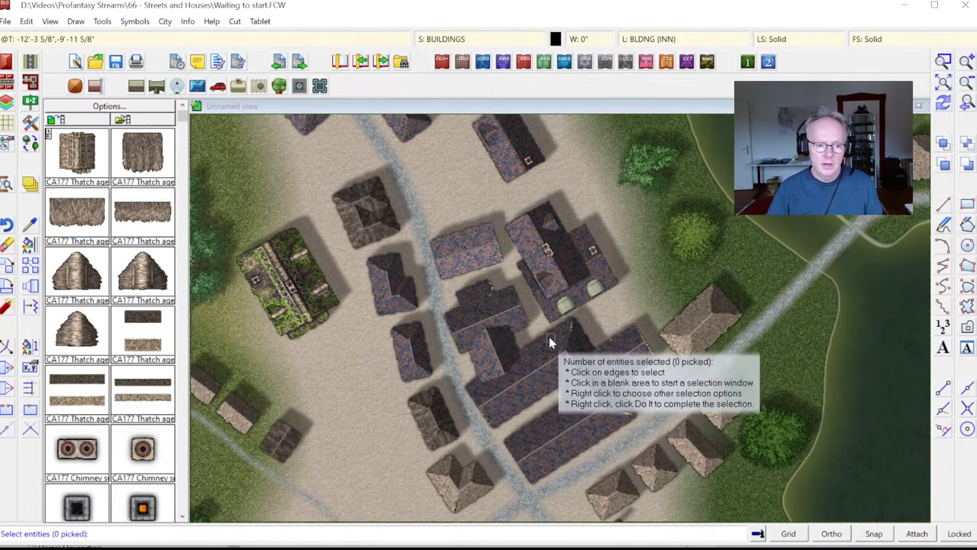
left_click(522, 340)
left_click(517, 334)
left_click(627, 351)
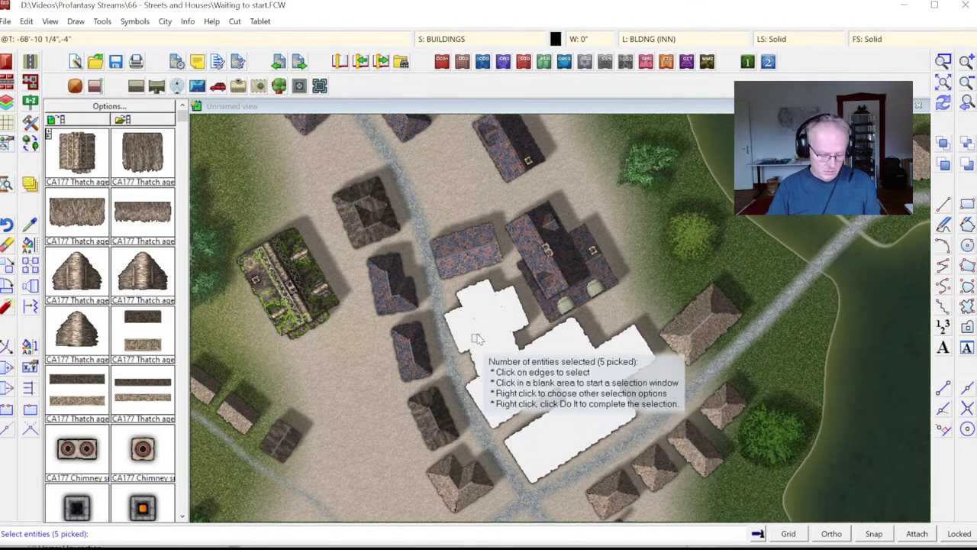
key("Return")
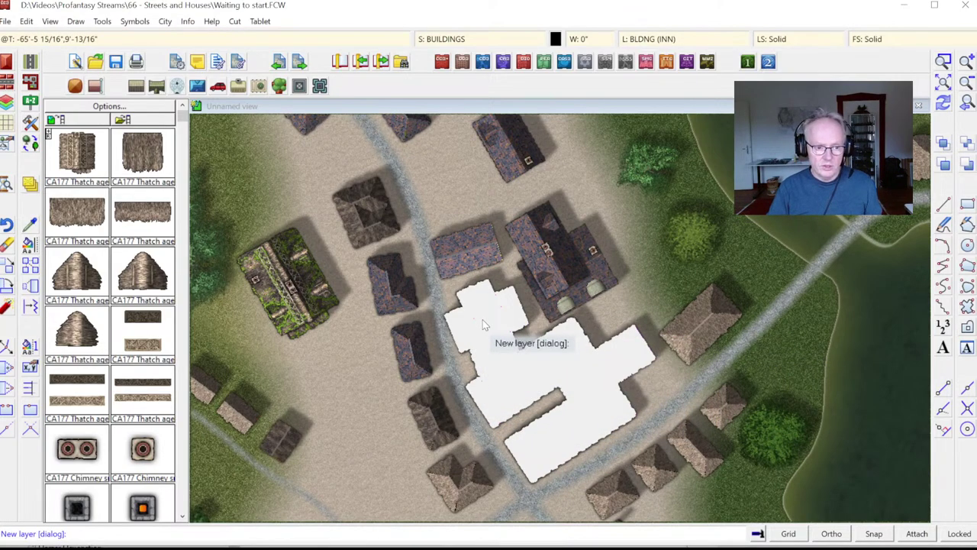
right_click(483, 319)
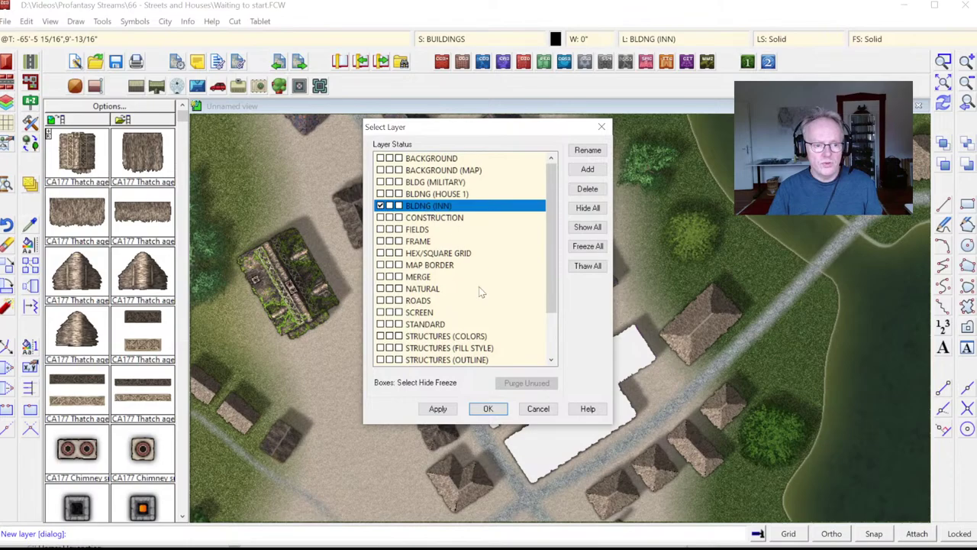
left_click(488, 408)
left_click(966, 103)
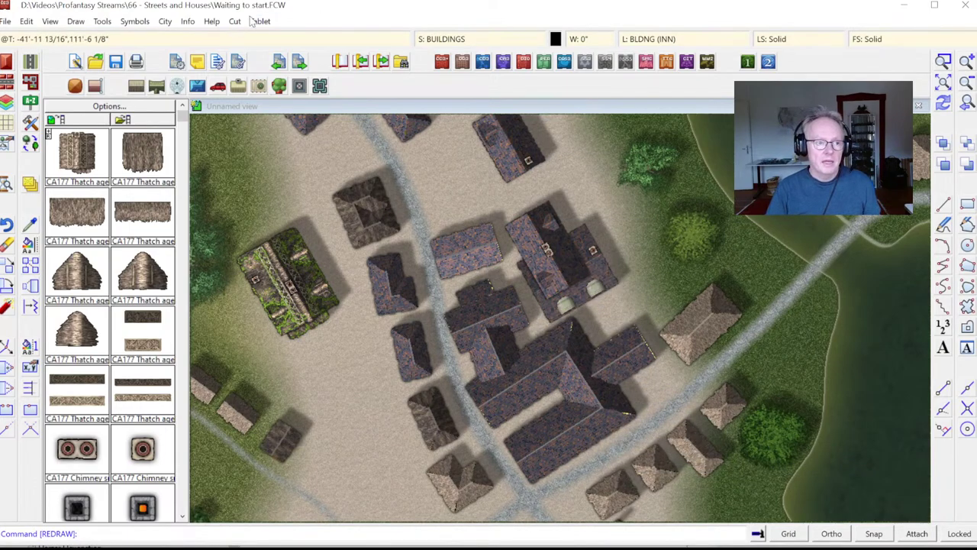
Show all buildings with shading from the City menu.
left_click(165, 21)
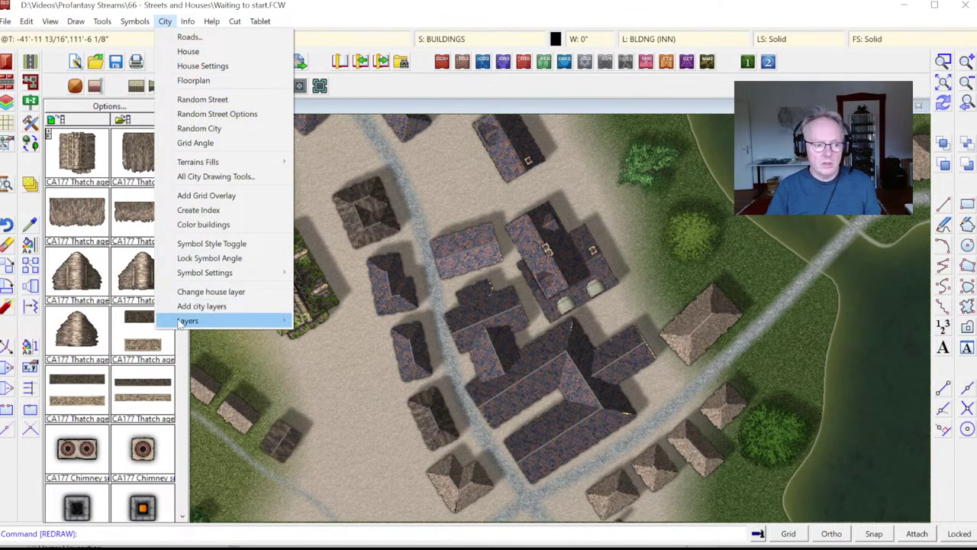
mouse_move(179, 324)
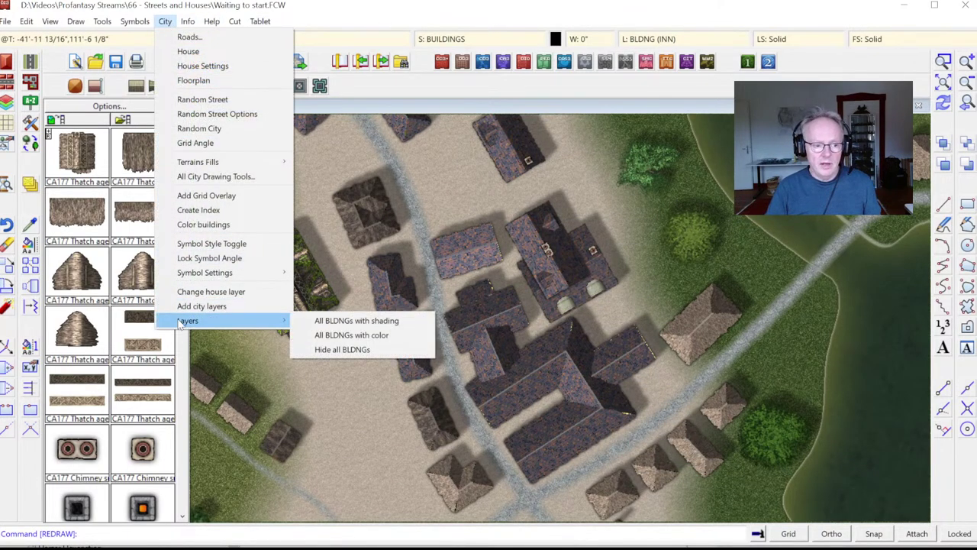
left_click(345, 322)
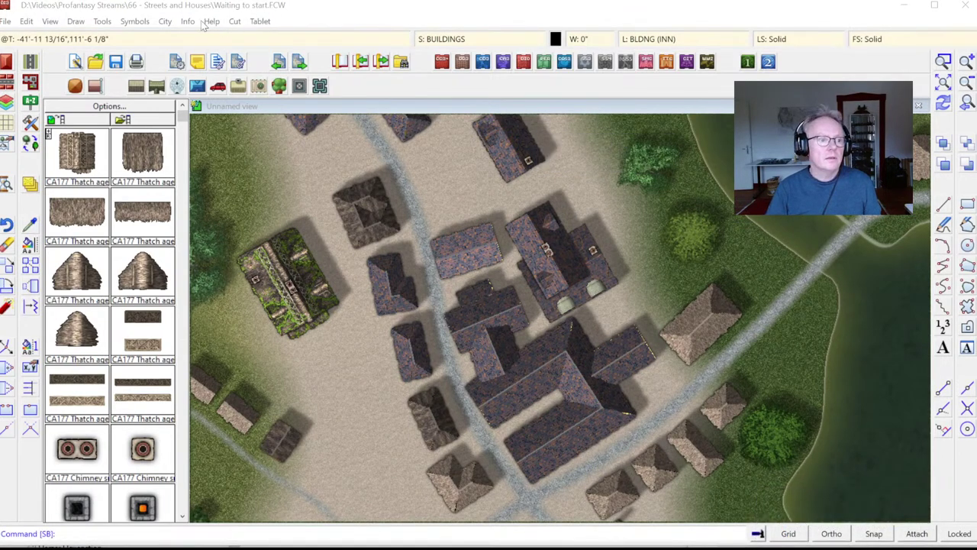
Add the standard city layers and review them in the layer list.
left_click(167, 23)
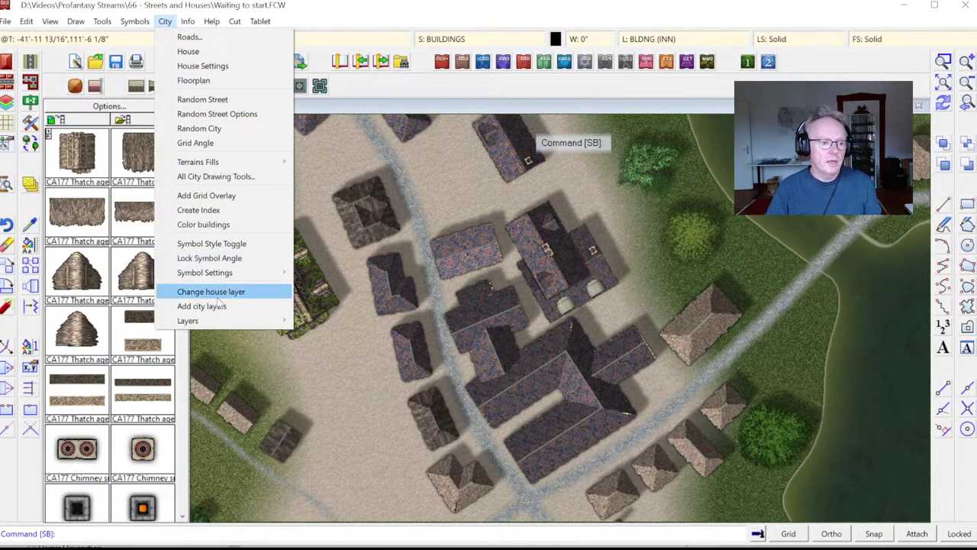
left_click(220, 306)
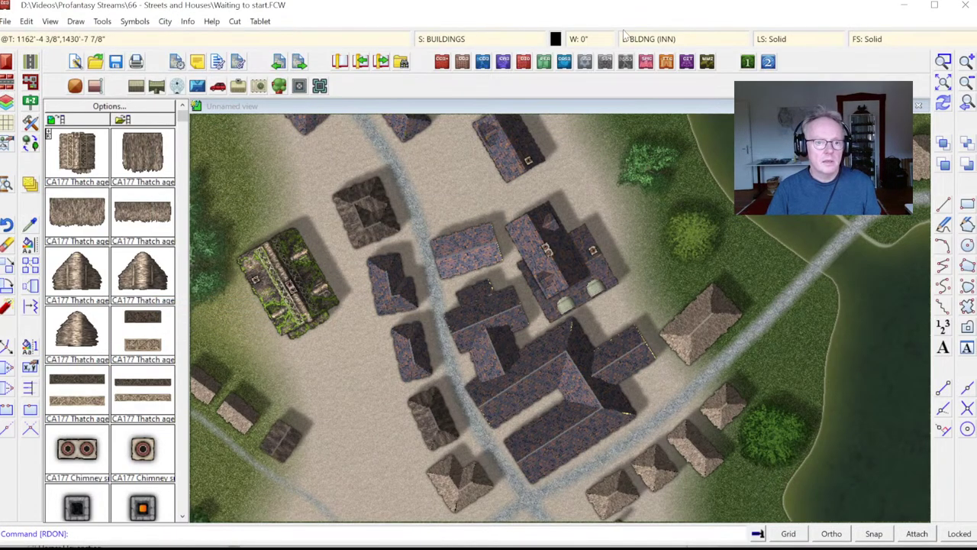
left_click(663, 39)
key("Return")
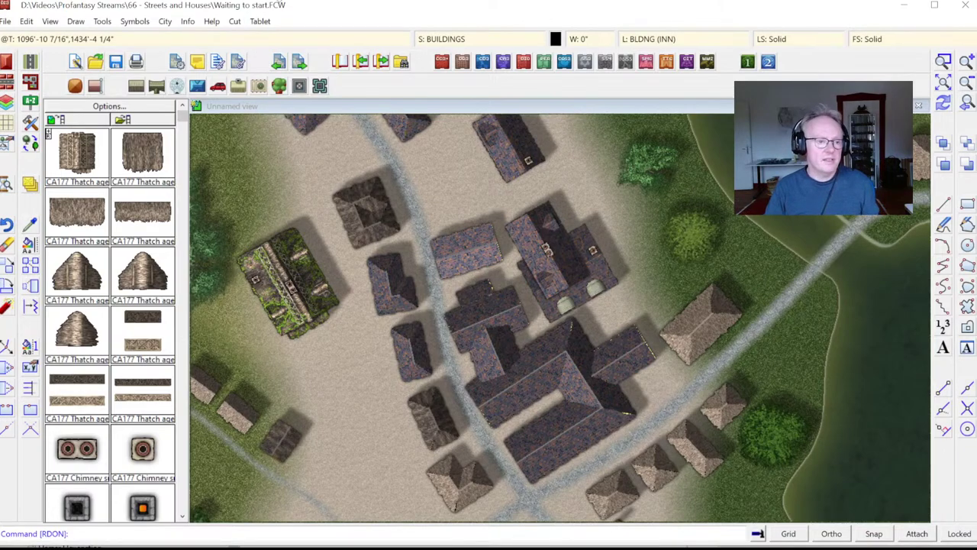
Colour every building by layer with City > Layers > All BLDNGs with color.
left_click(165, 21)
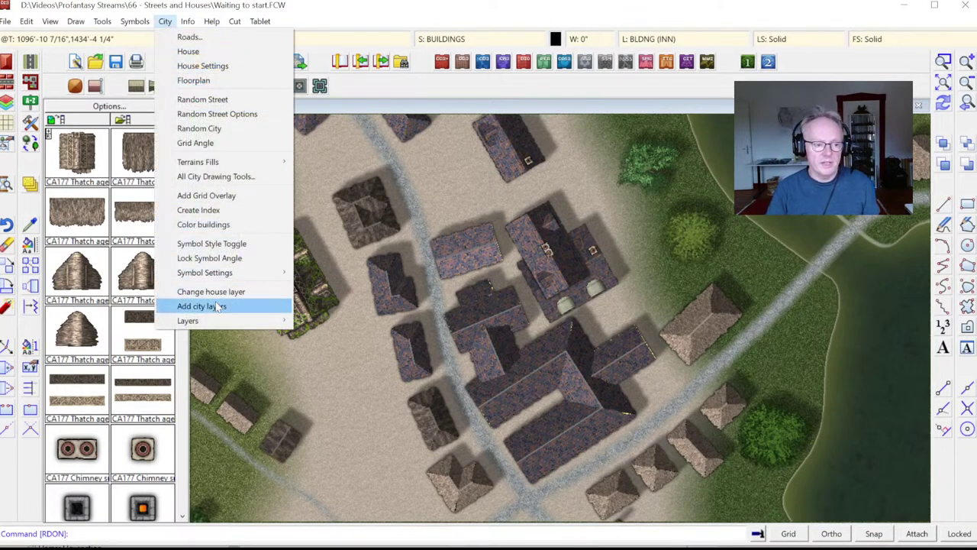
mouse_move(224, 327)
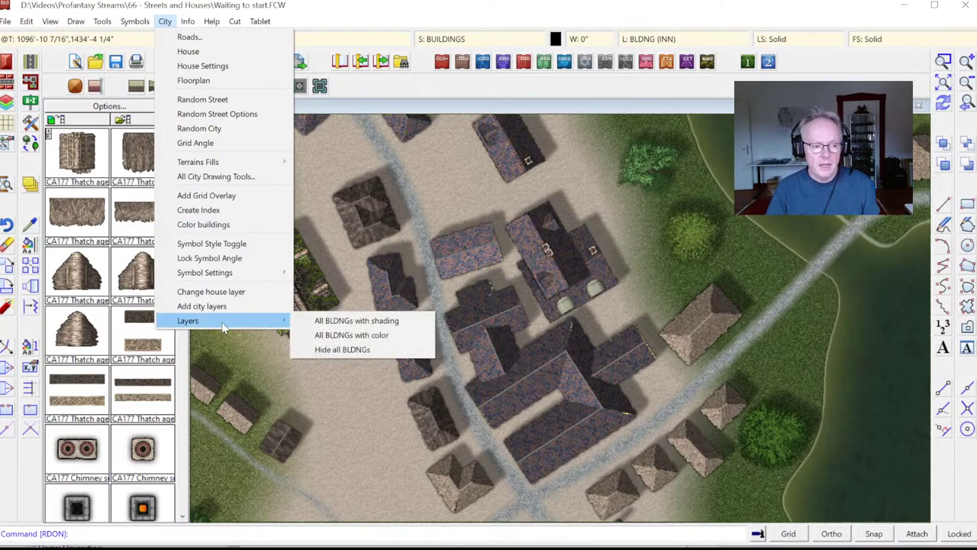
left_click(346, 339)
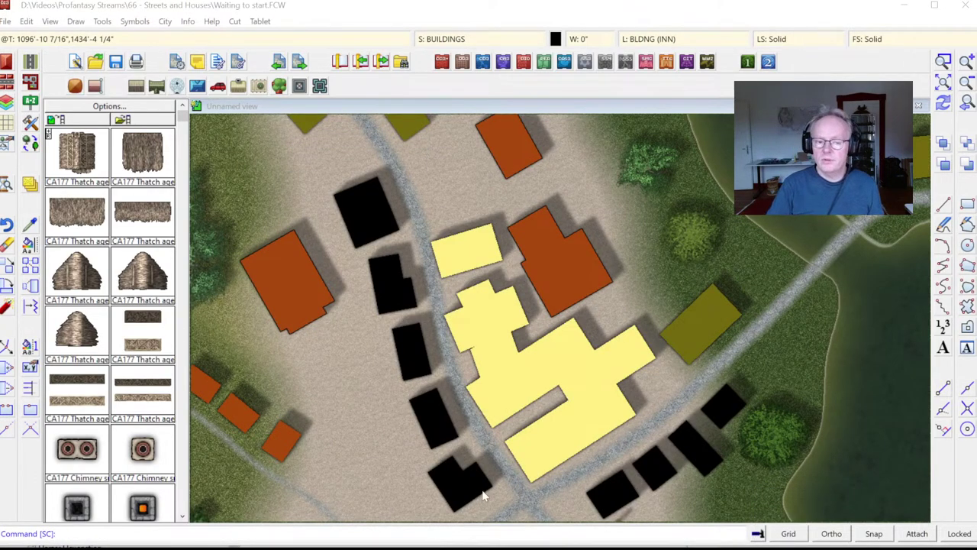
Redraw the colour-coded village map and bring up the City menu.
left_click(944, 105)
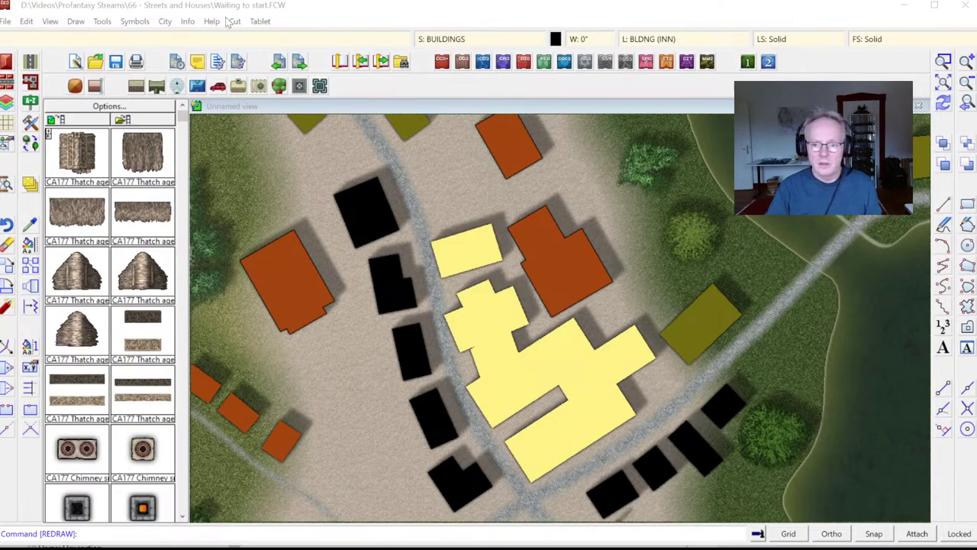
left_click(165, 22)
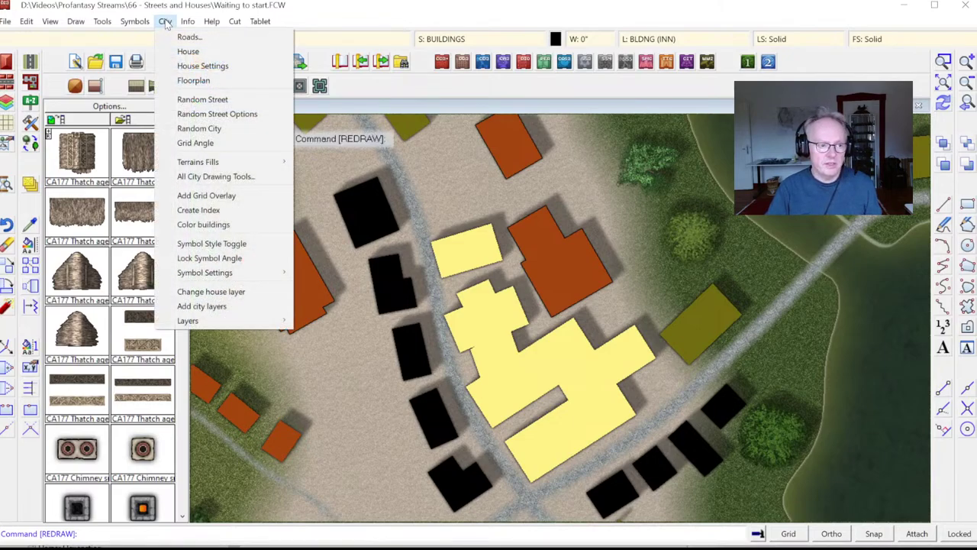
In Color buildings, add the BLDNG (INN) layer in yellow and apply the colours.
left_click(200, 225)
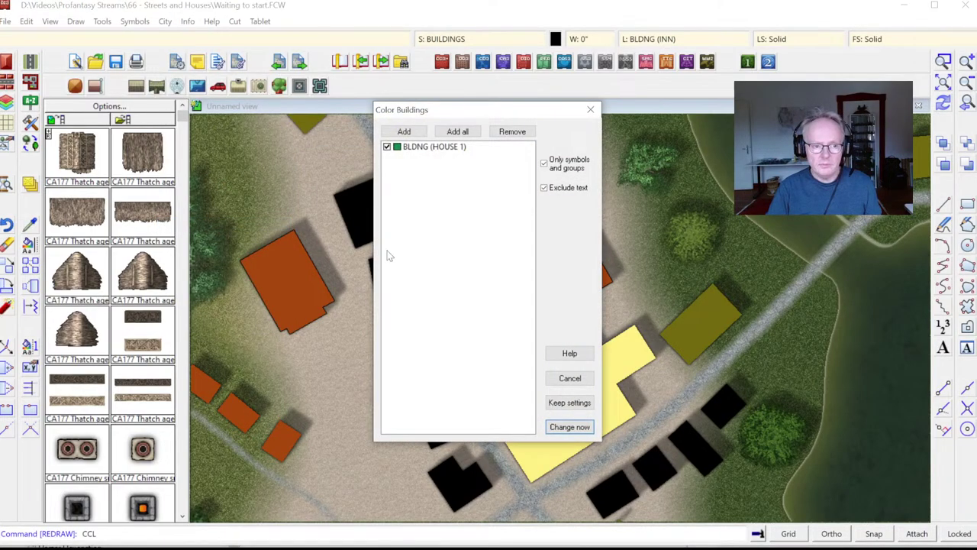
left_click_drag(457, 112, 590, 156)
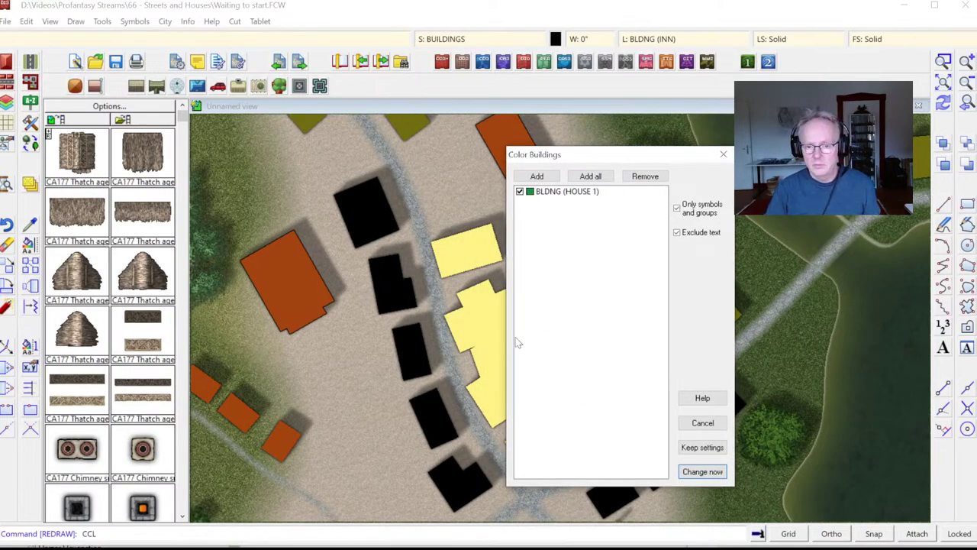
left_click(558, 222)
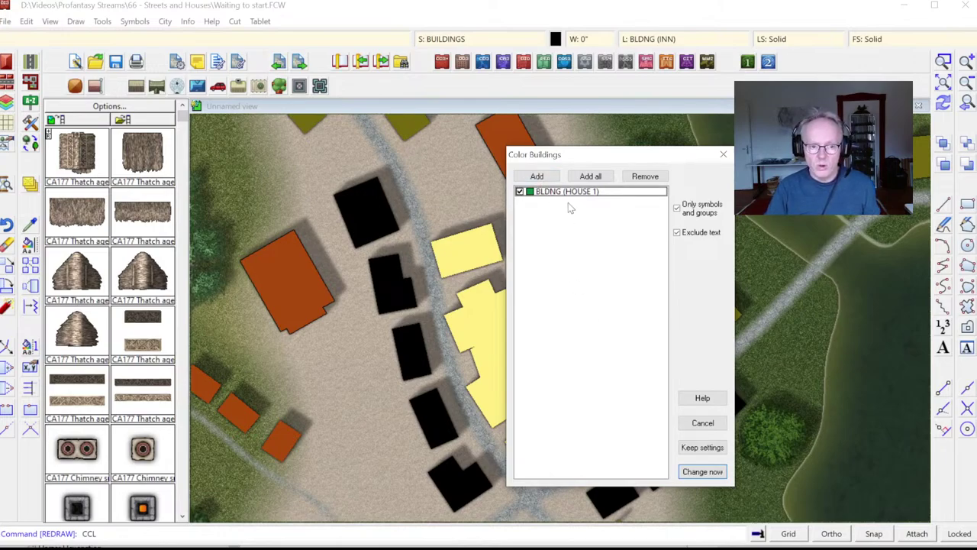
left_click(545, 177)
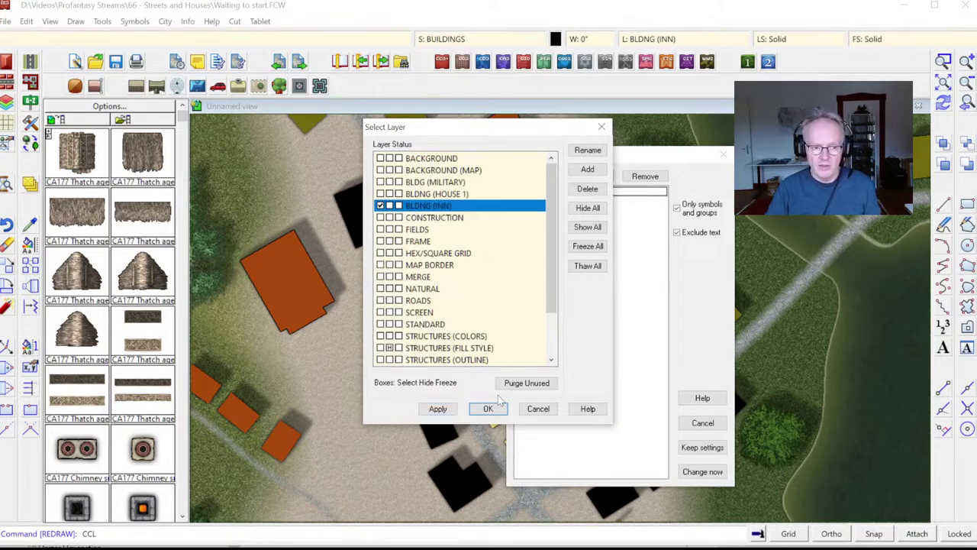
left_click(490, 417)
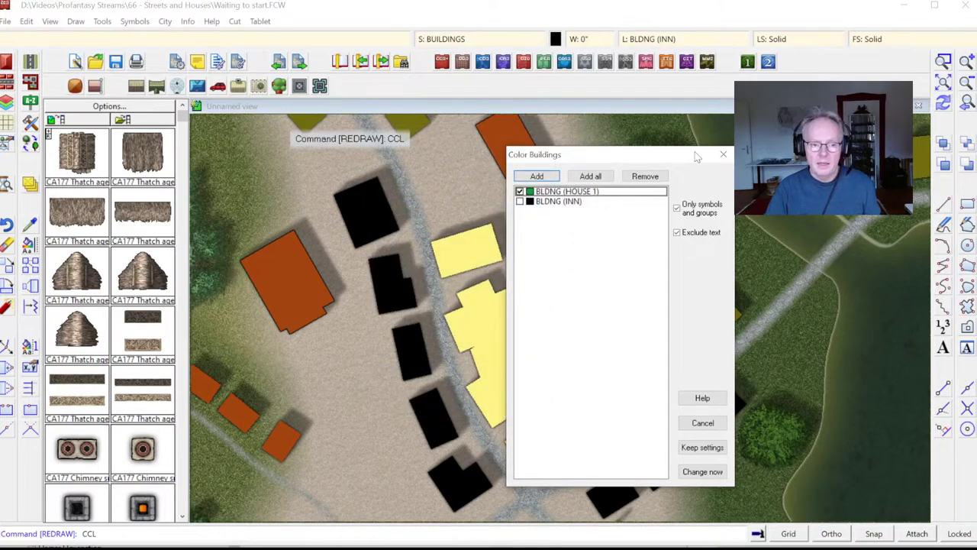
left_click(563, 201)
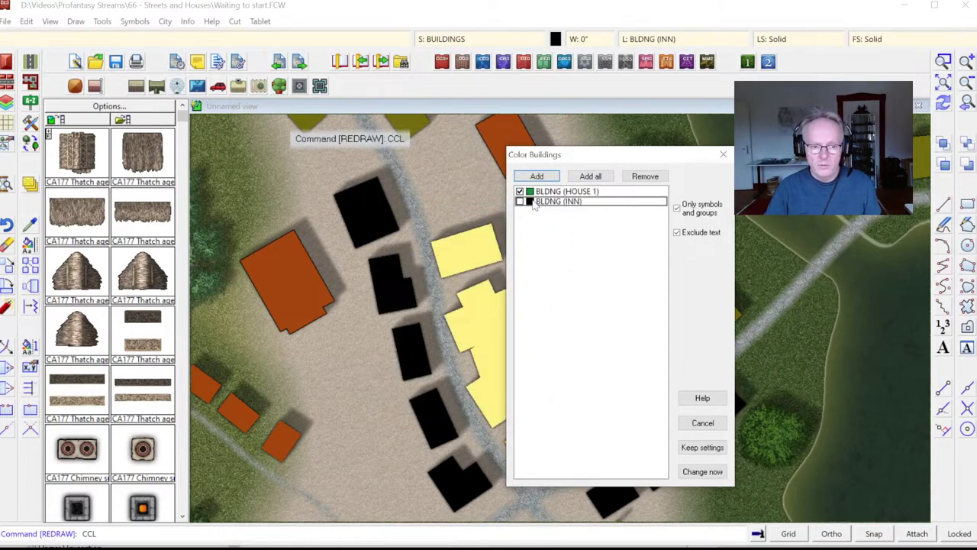
left_click(530, 202)
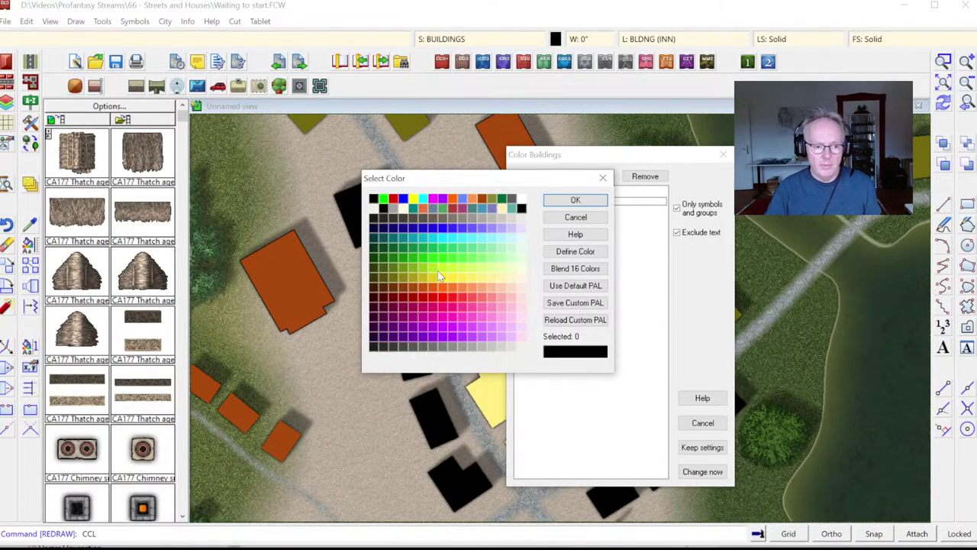
left_click(440, 276)
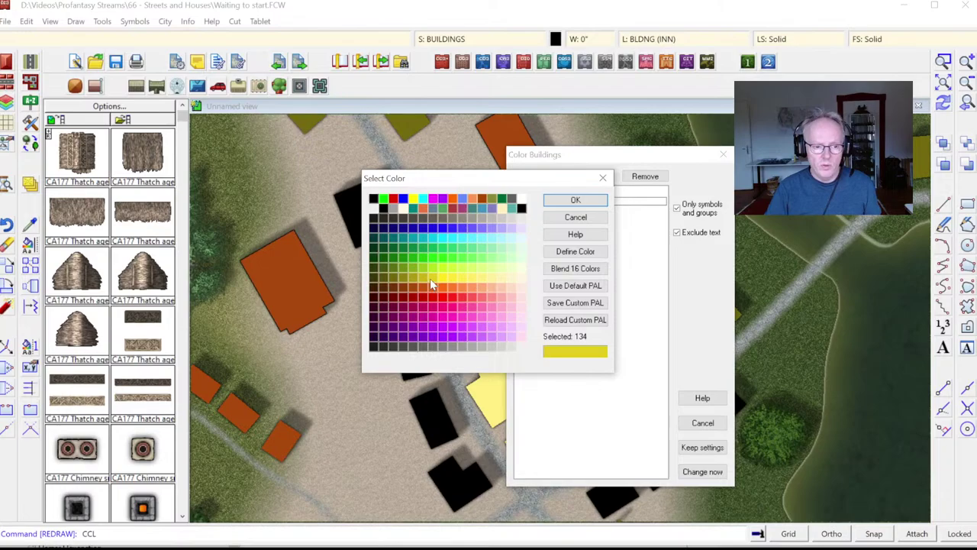
left_click(573, 201)
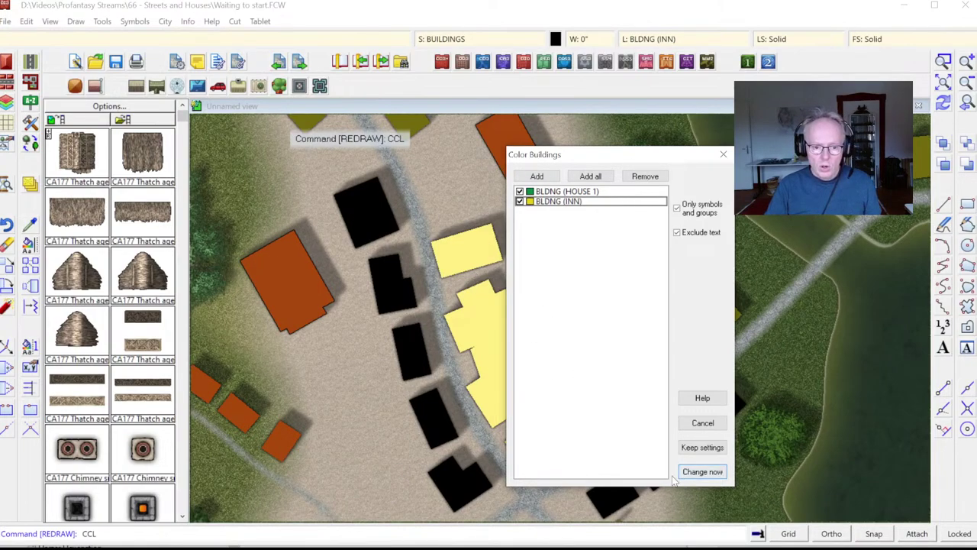
left_click(702, 472)
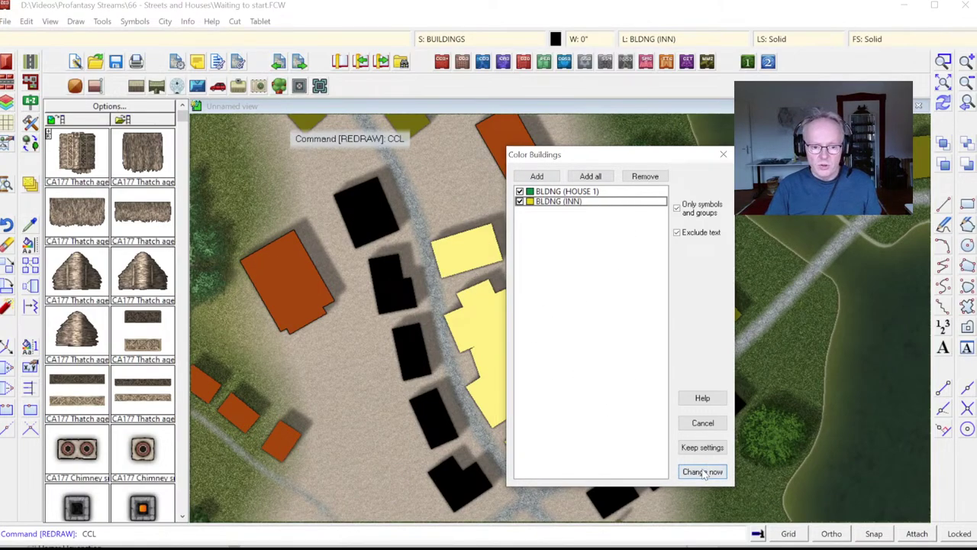
left_click(703, 472)
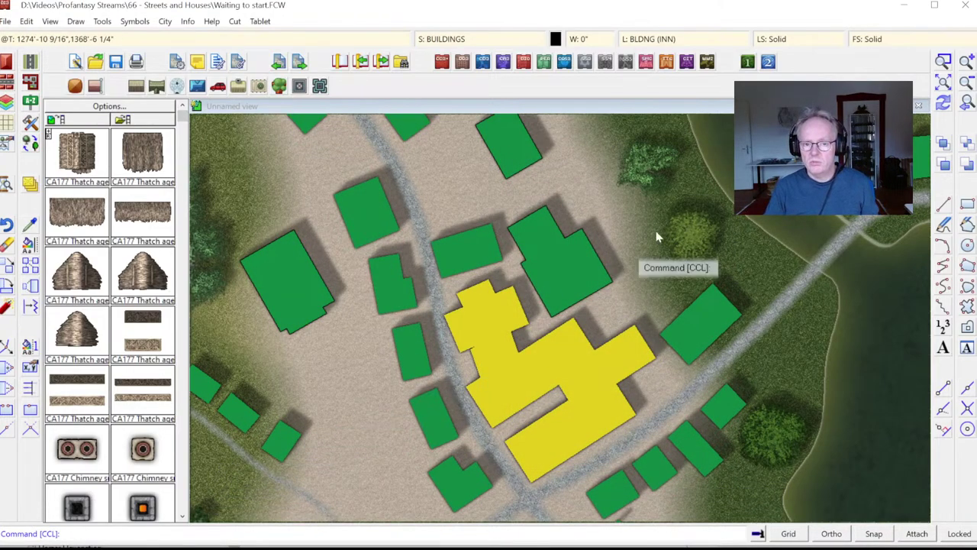
Zoom in on the gold circle and the yellow inn area to inspect the colour-coding.
left_click(967, 84)
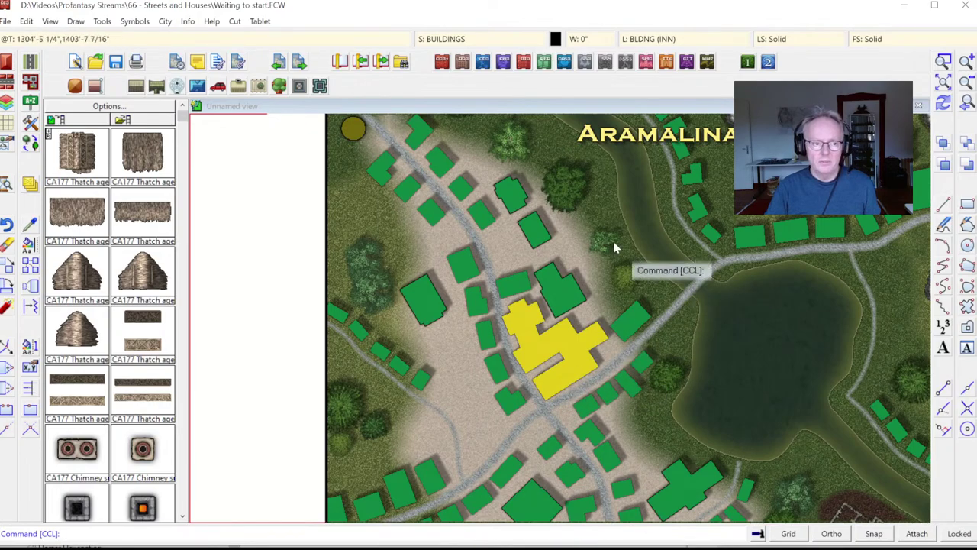
left_click(944, 61)
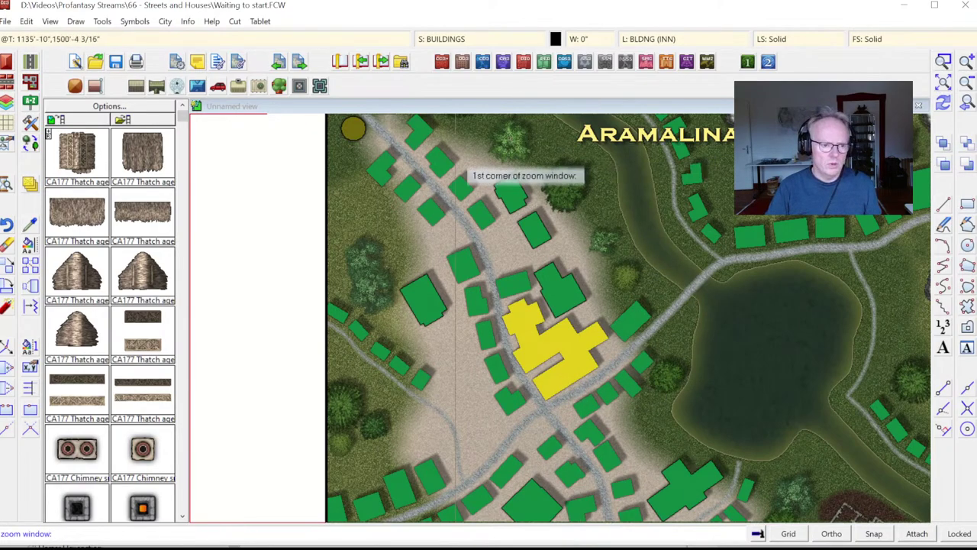
left_click(349, 121)
left_click(379, 159)
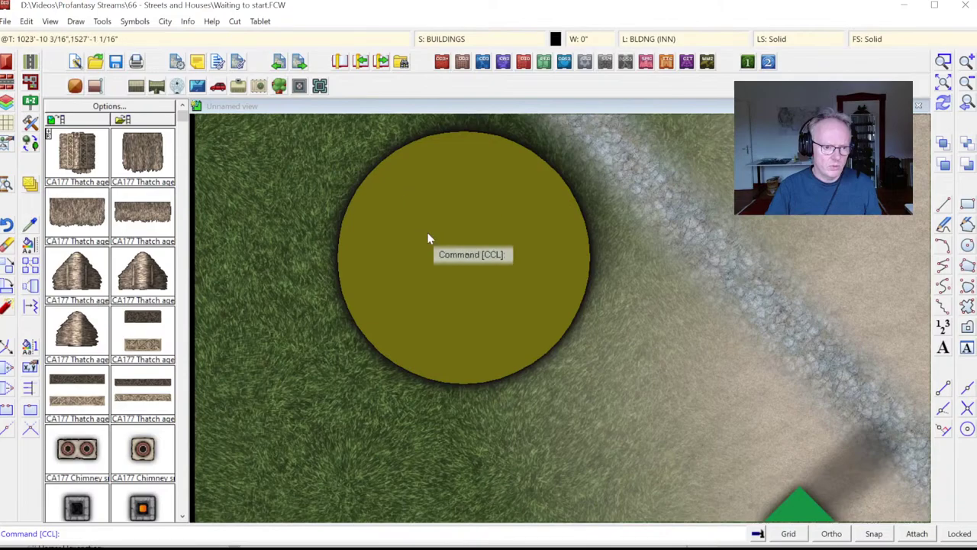
left_click(967, 103)
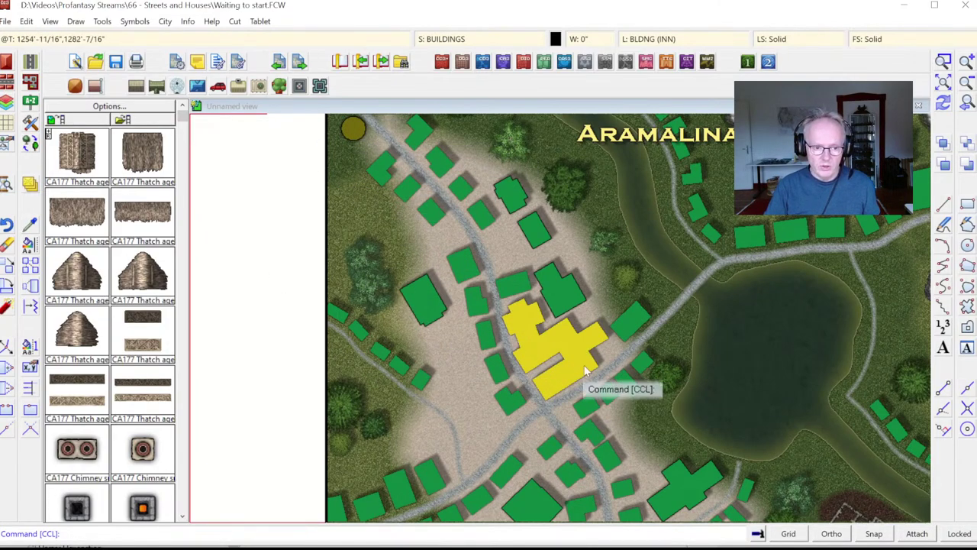
left_click(944, 61)
left_click(393, 247)
left_click(692, 440)
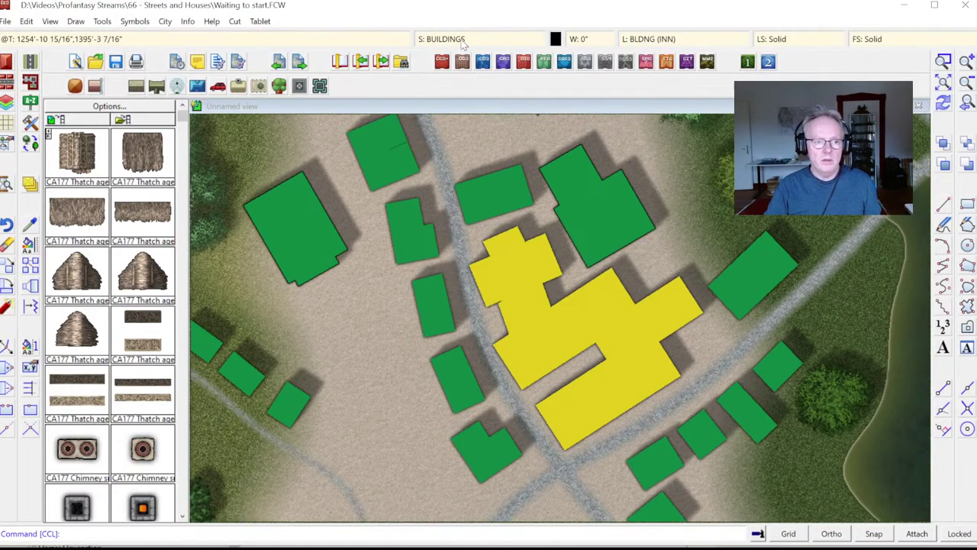
Run City > Layers to restore the buildings' normal textured roofs.
left_click(165, 21)
mouse_move(187, 322)
left_click(321, 321)
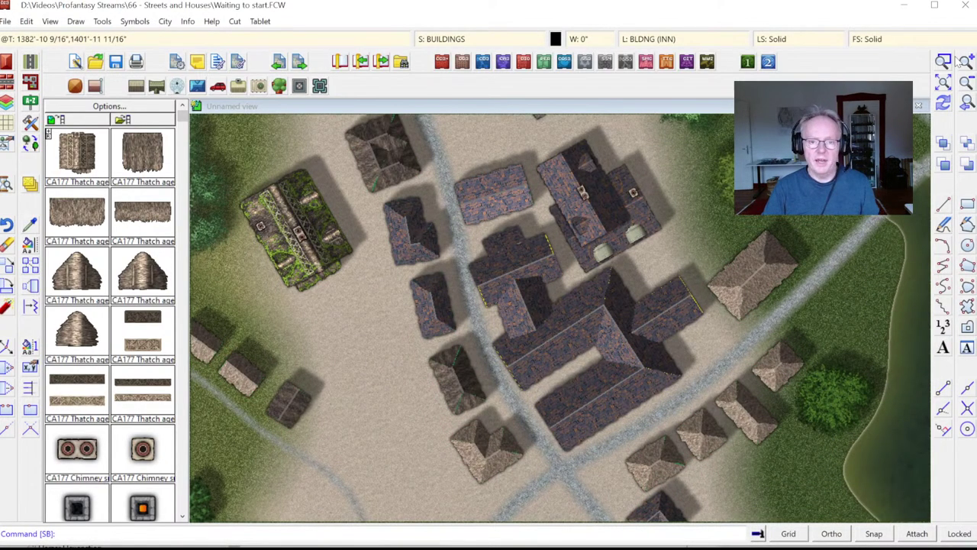
left_click(944, 102)
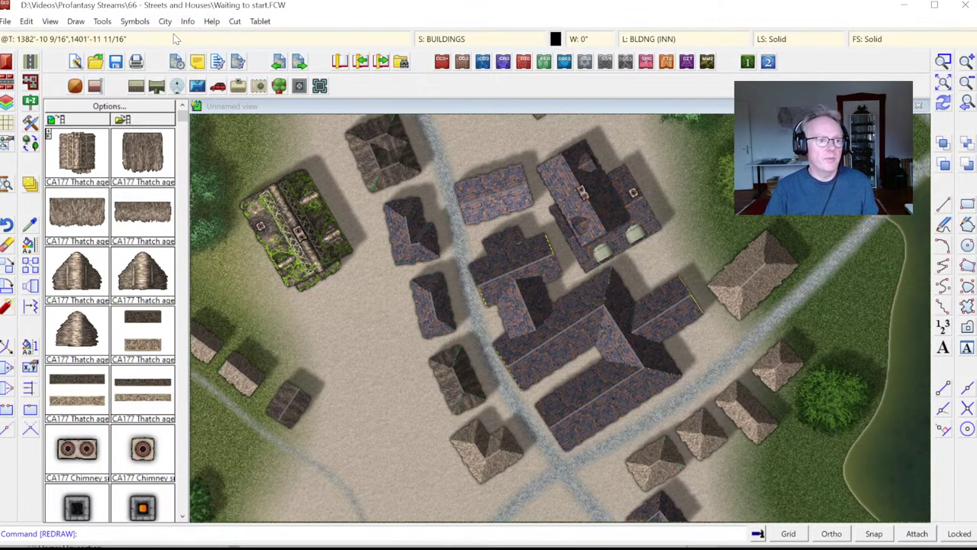
left_click(189, 22)
left_click(204, 35)
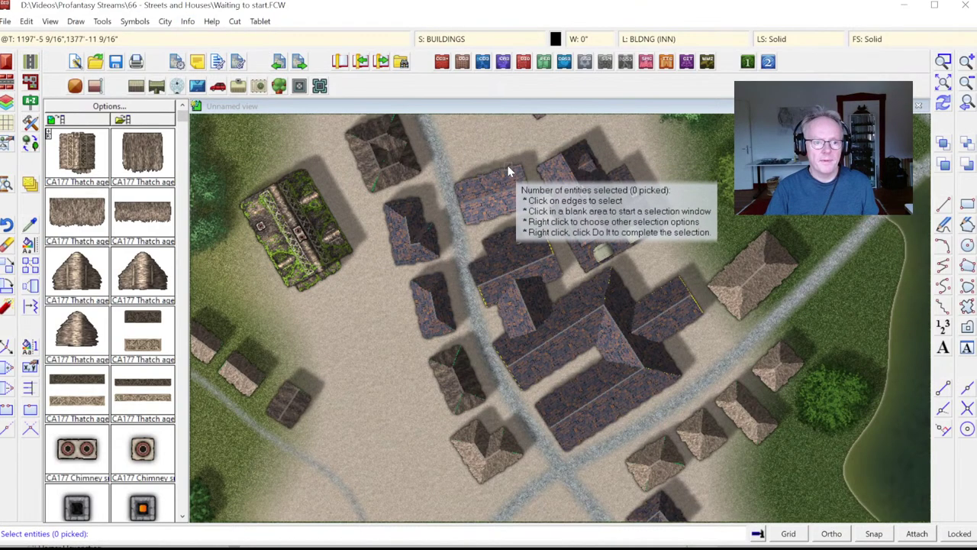
left_click(507, 169)
right_click(626, 213)
left_click(622, 215)
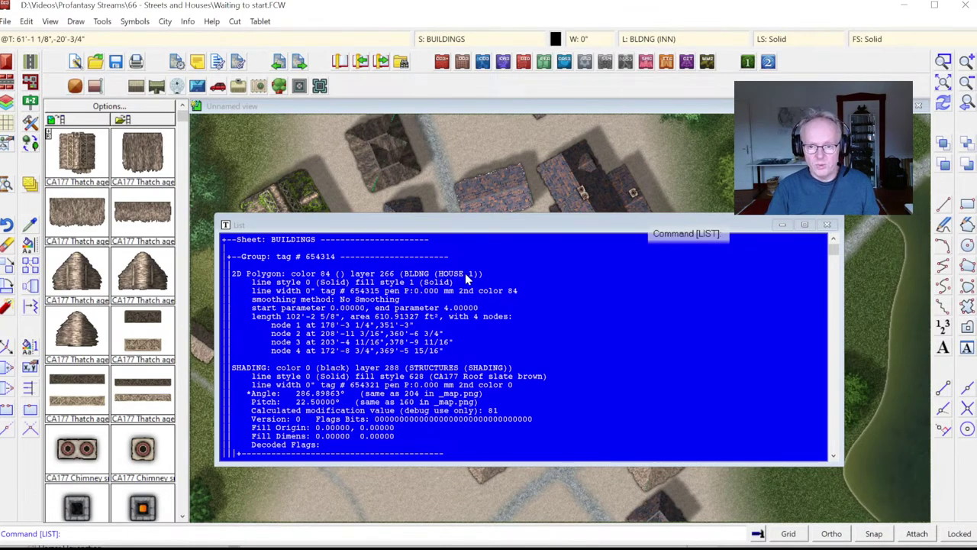
left_click(825, 226)
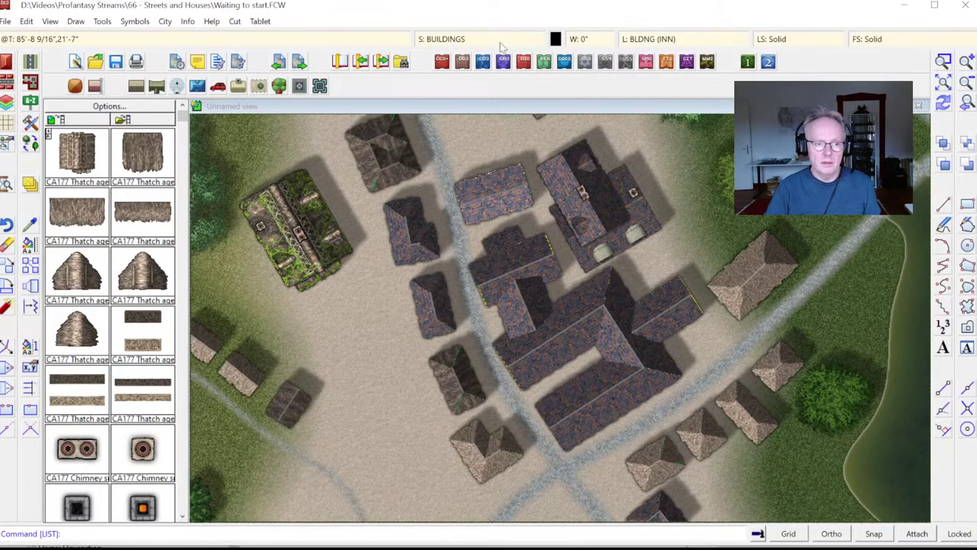
Make CONSTRUCTION the current layer and hide the BLDNG (INN) and BLDNG (HOUSE 1) layers.
left_click(644, 43)
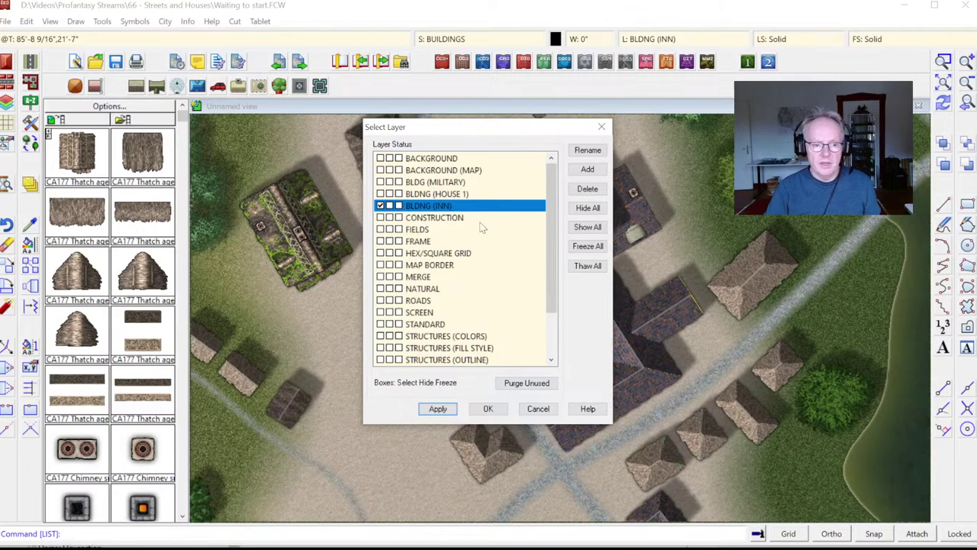
left_click(381, 218)
left_click(392, 203)
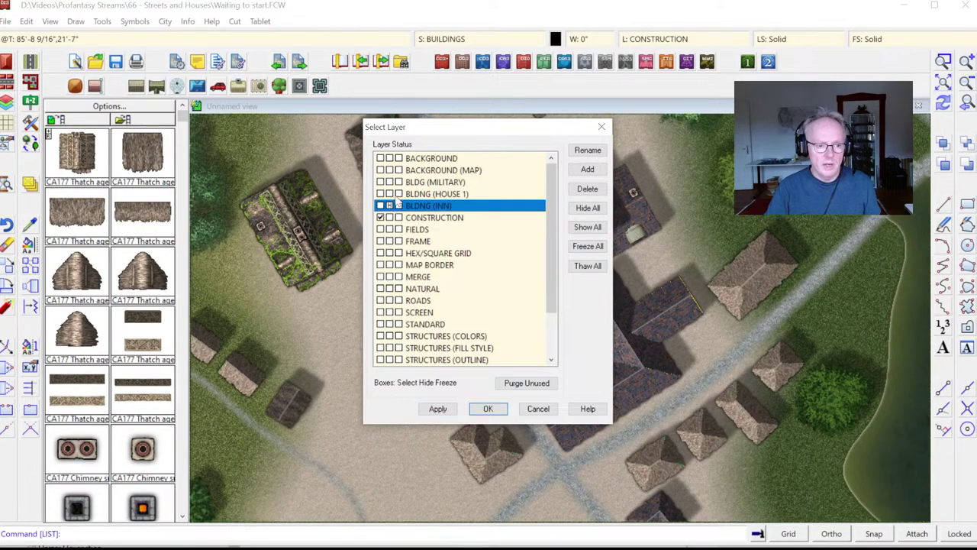
left_click(390, 196)
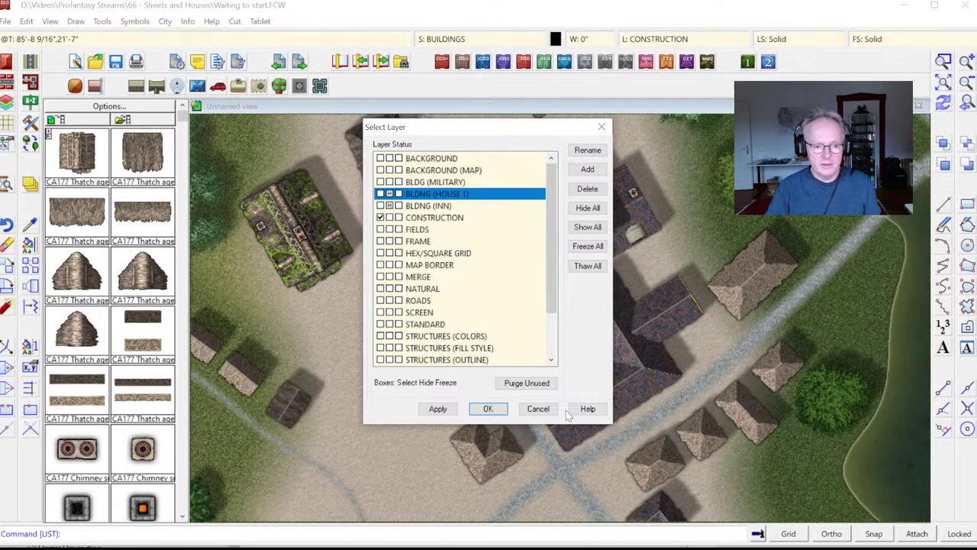
left_click(488, 409)
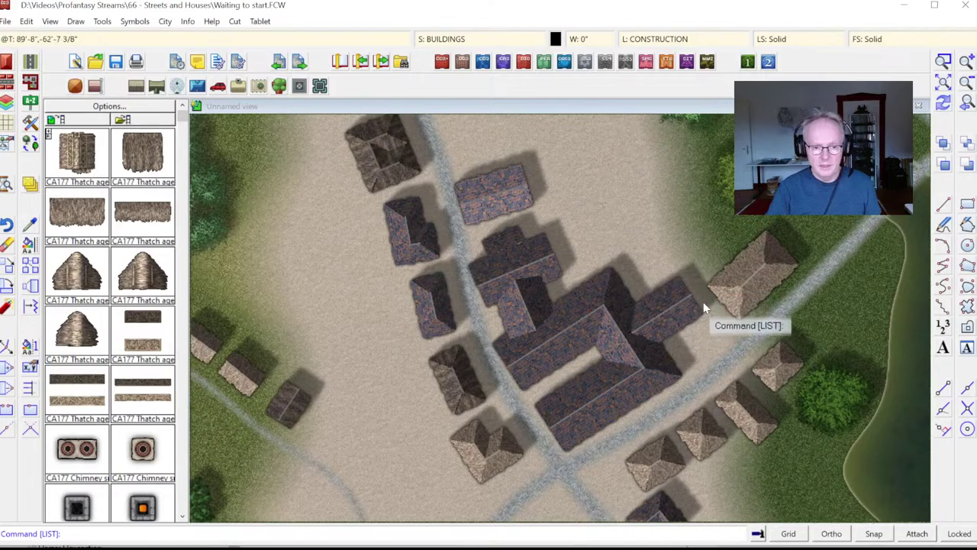
Glance at the sheet and effects settings, then unhide the inn and house layers.
left_click(449, 39)
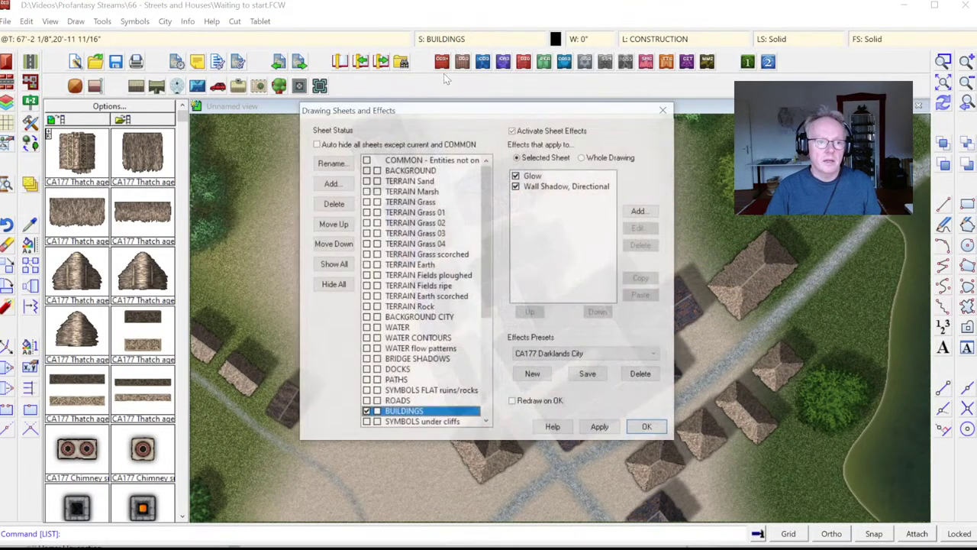
key("Escape")
left_click(655, 39)
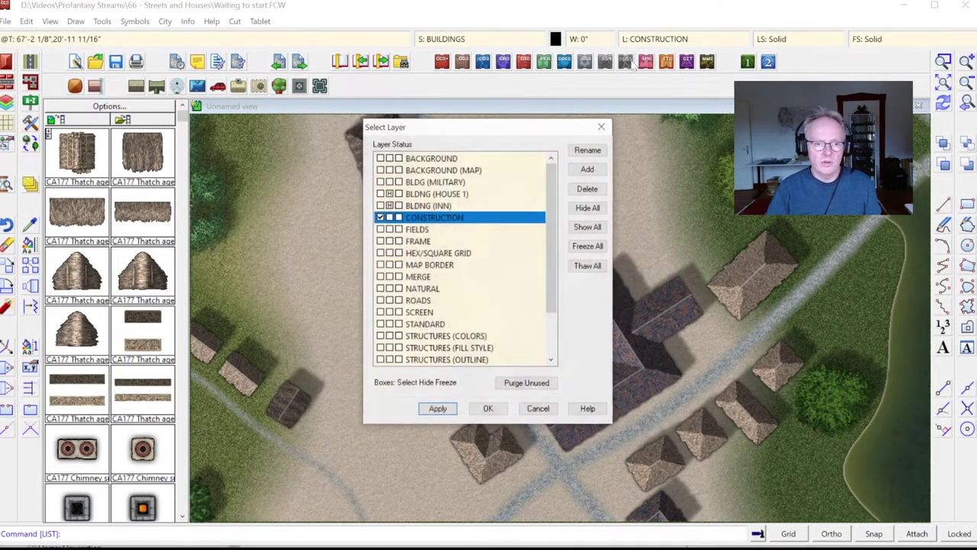
left_click(391, 206)
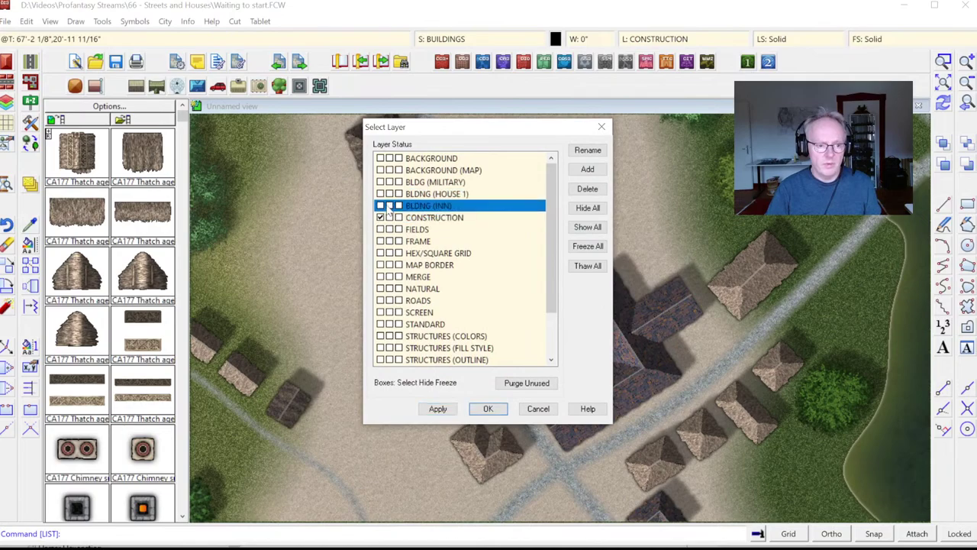
left_click(476, 408)
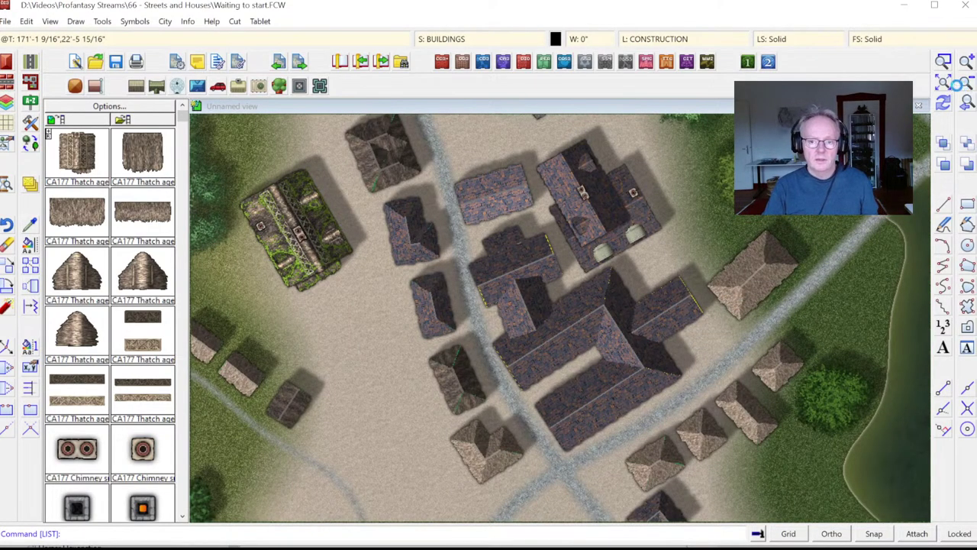
Zoom in on the central buildings and bring up the layer list again.
left_click(956, 83)
left_click(944, 61)
left_click(569, 230)
left_click(653, 404)
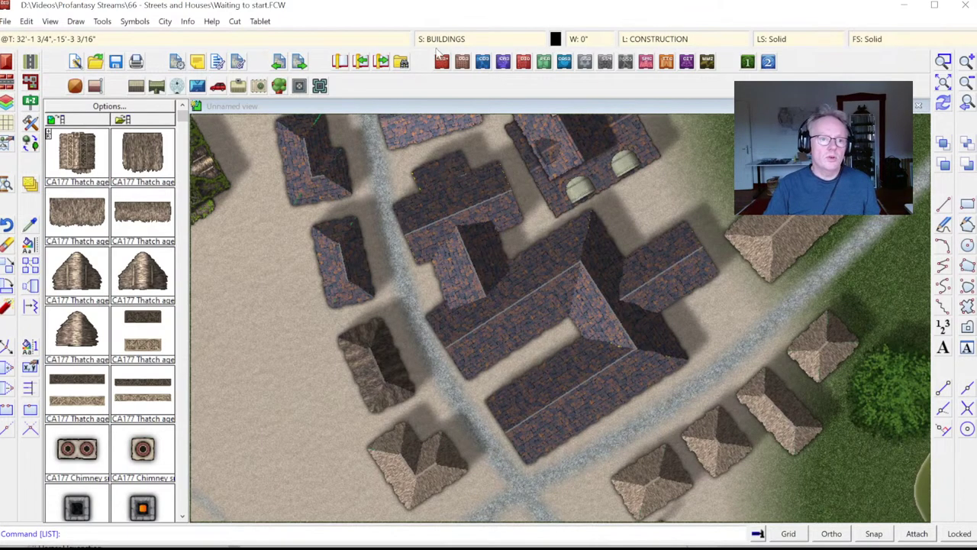
left_click(645, 40)
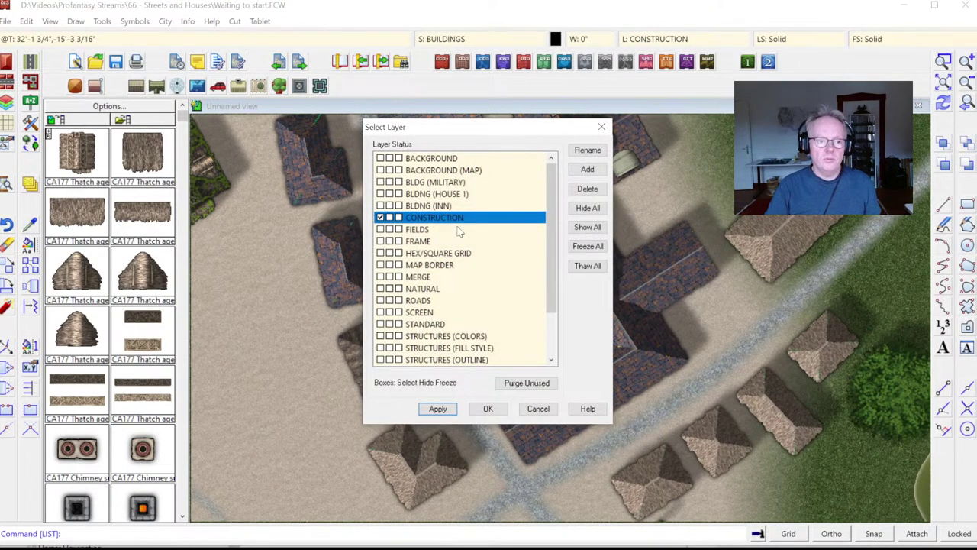
Add a new layer named BLDNG (SMITHS) in Select Layer and keep it current.
left_click(454, 194)
left_click(439, 205)
left_click(588, 171)
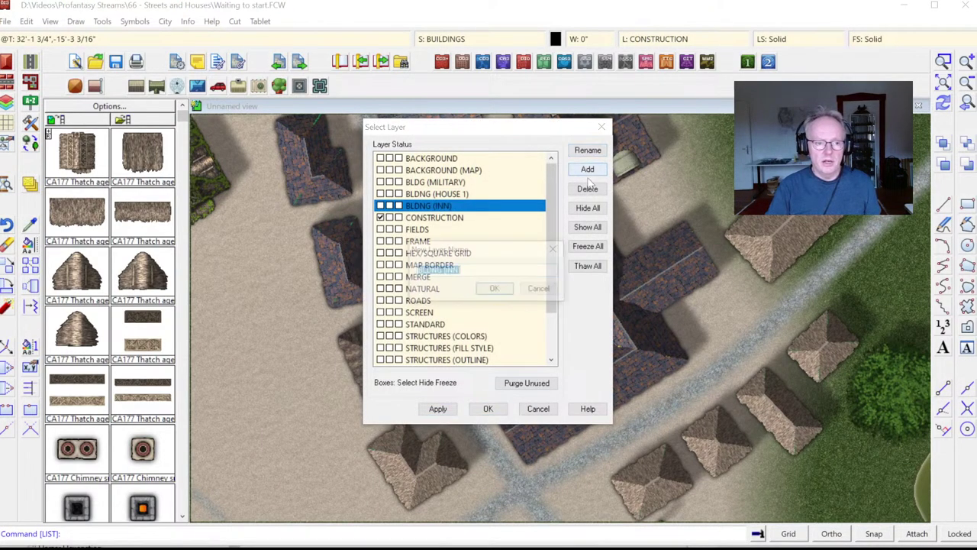
type("BLDNG (SMITHS")
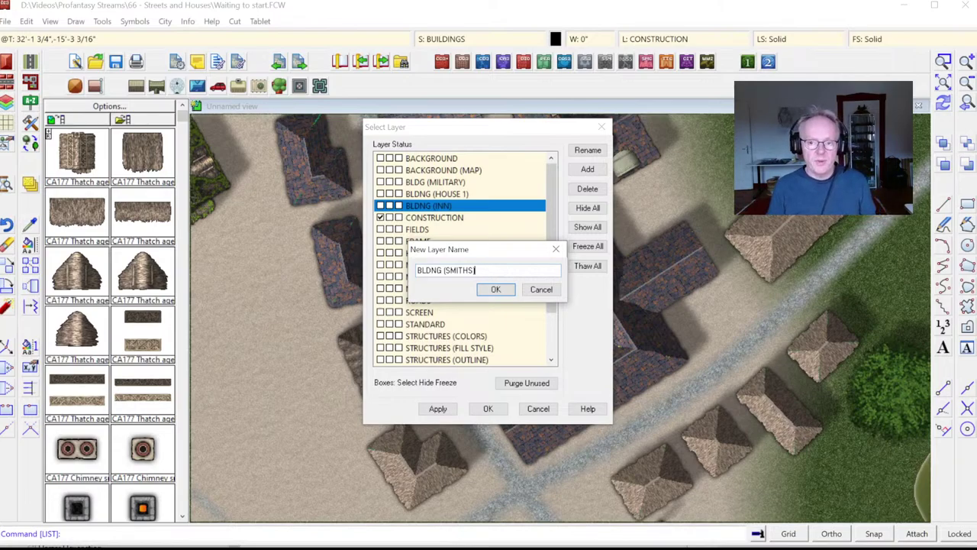
left_click(500, 290)
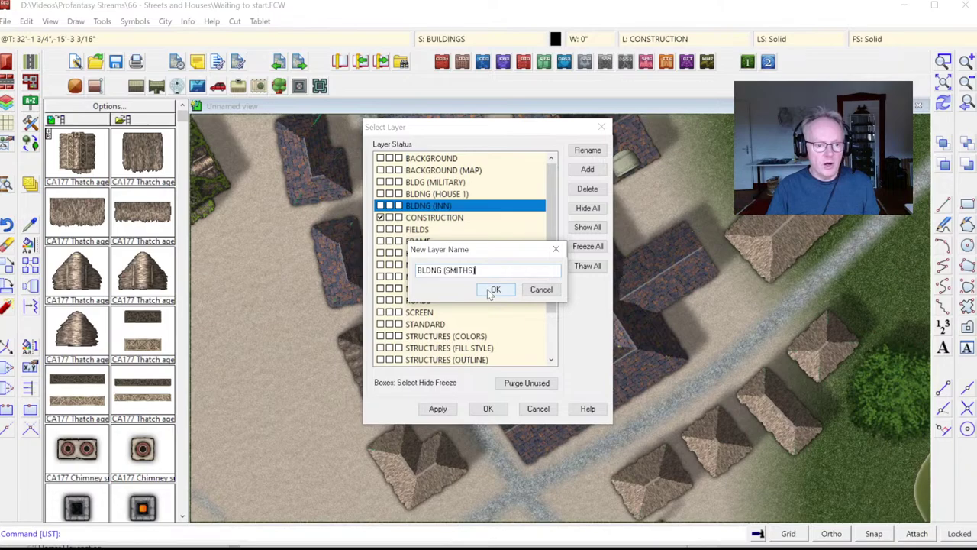
left_click(493, 290)
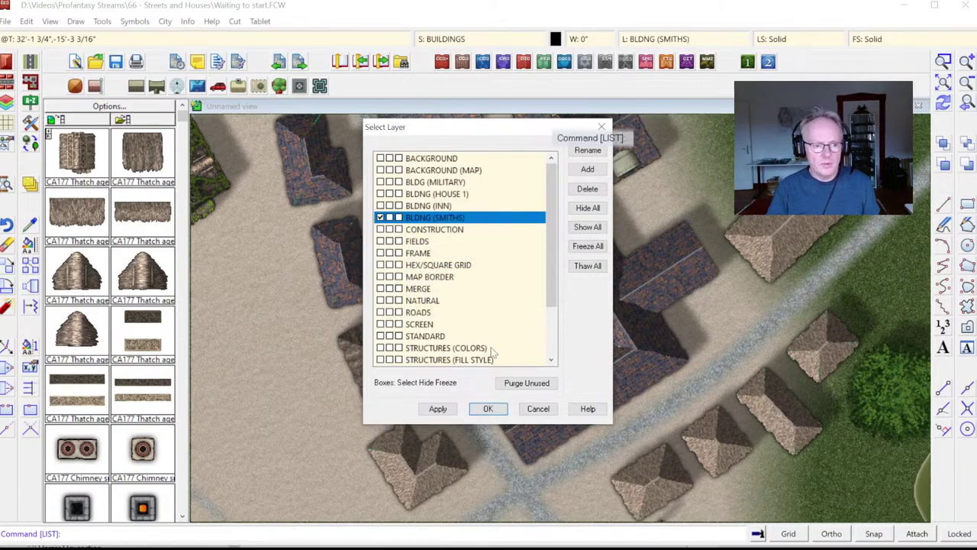
left_click(488, 409)
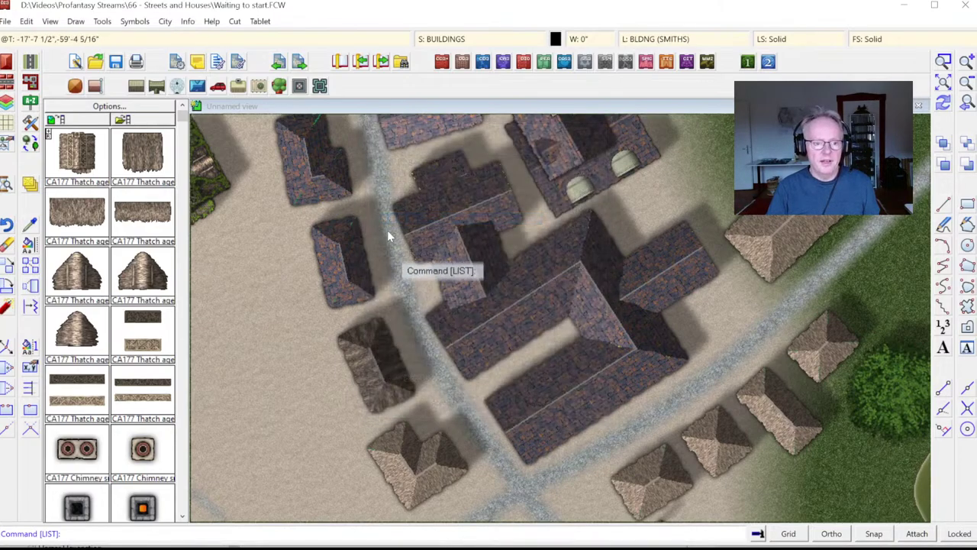
Use Change house layer to put the right-hand thatched house on BLDNG (SMITHS), then redraw.
left_click(134, 22)
mouse_move(185, 23)
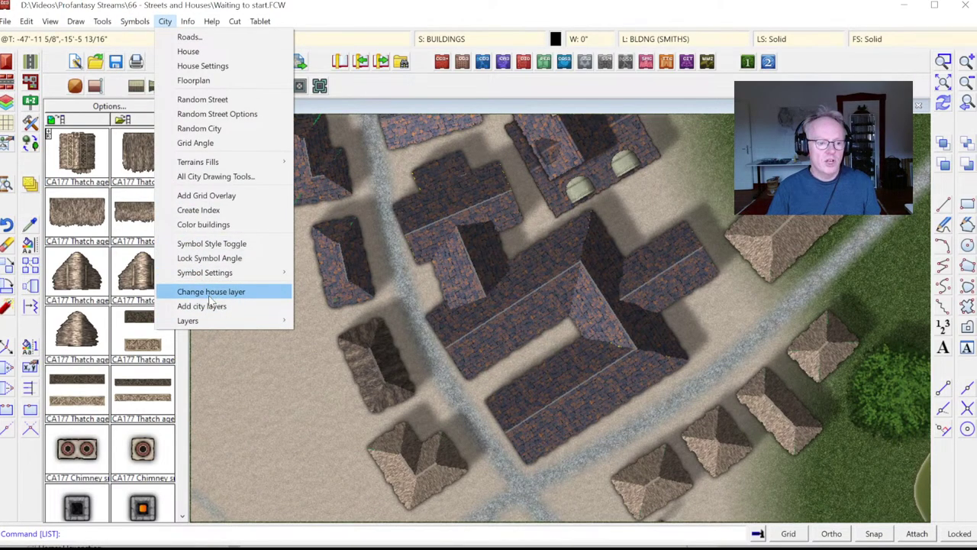
left_click(209, 296)
left_click(789, 231)
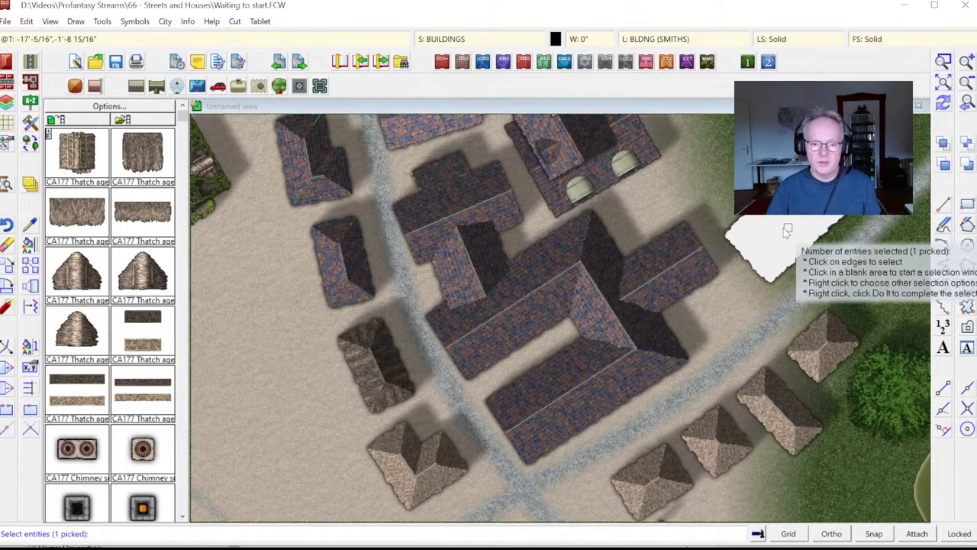
right_click(752, 236)
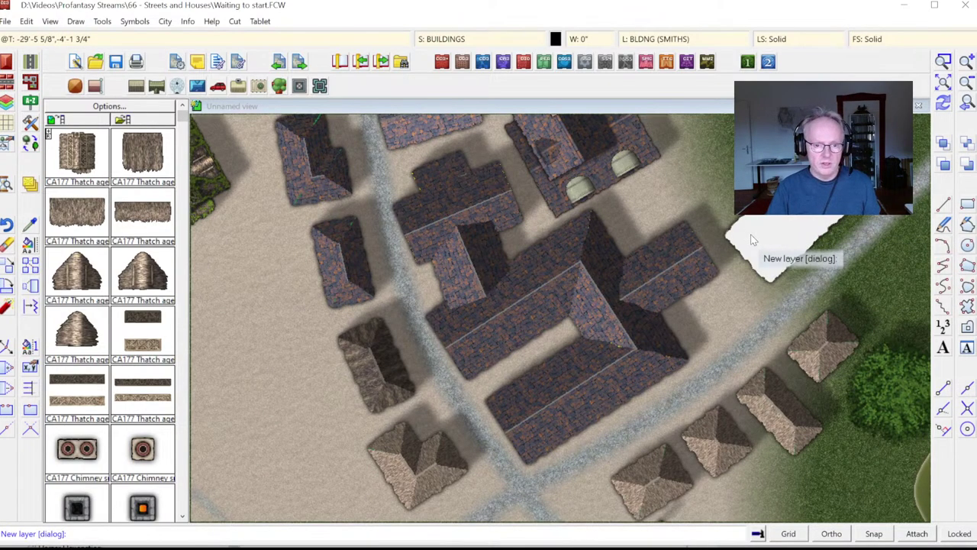
right_click(752, 240)
left_click(488, 408)
left_click(945, 104)
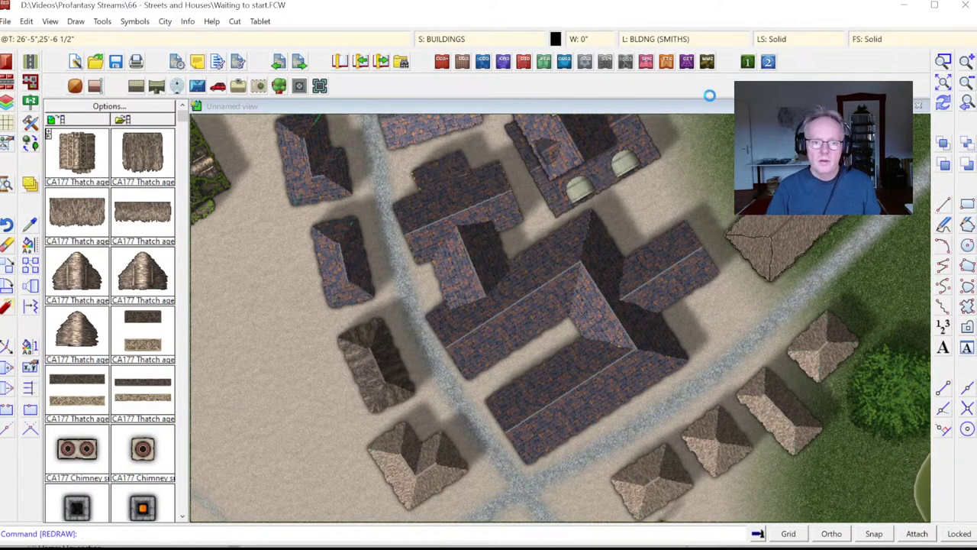
left_click(165, 21)
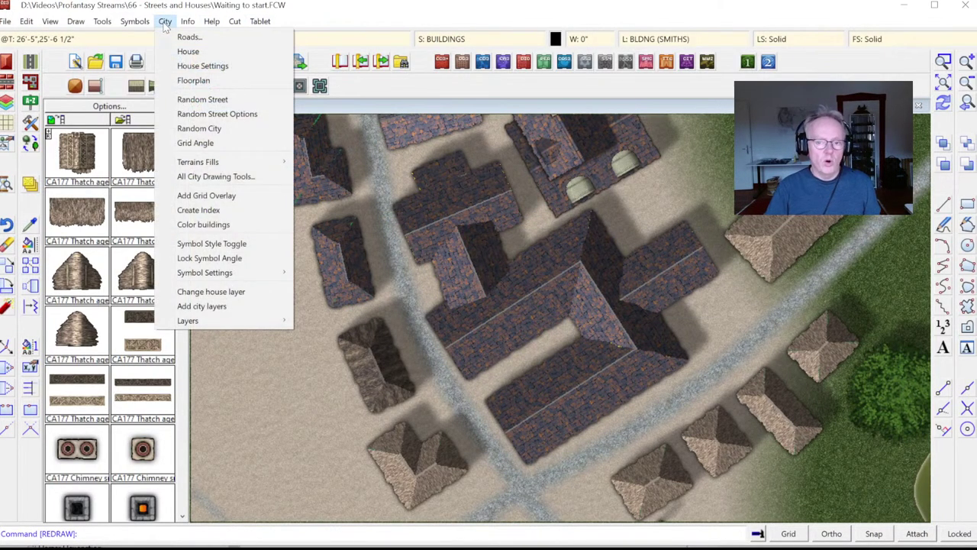
Add BLDNG (SMITHS) to Color buildings in orange, apply the colours and redraw.
left_click(204, 227)
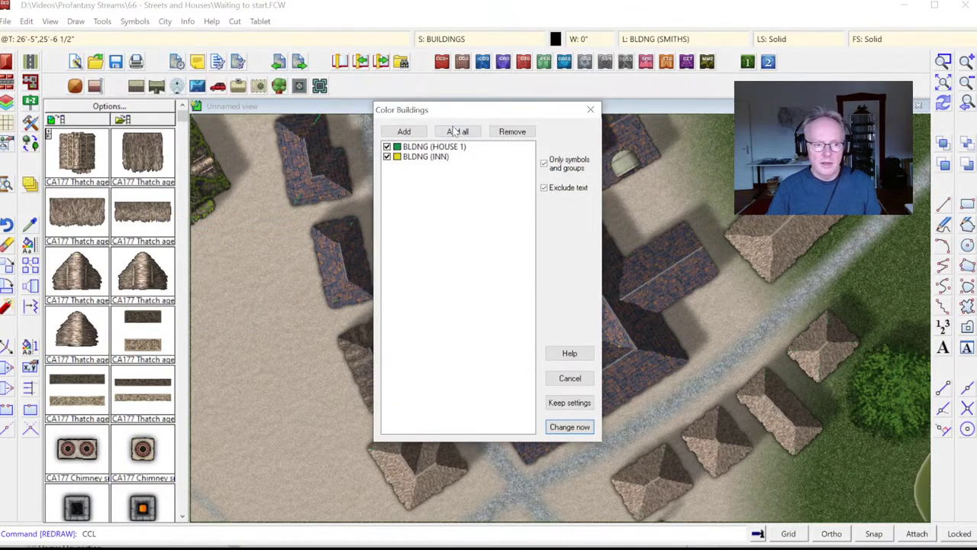
left_click(404, 131)
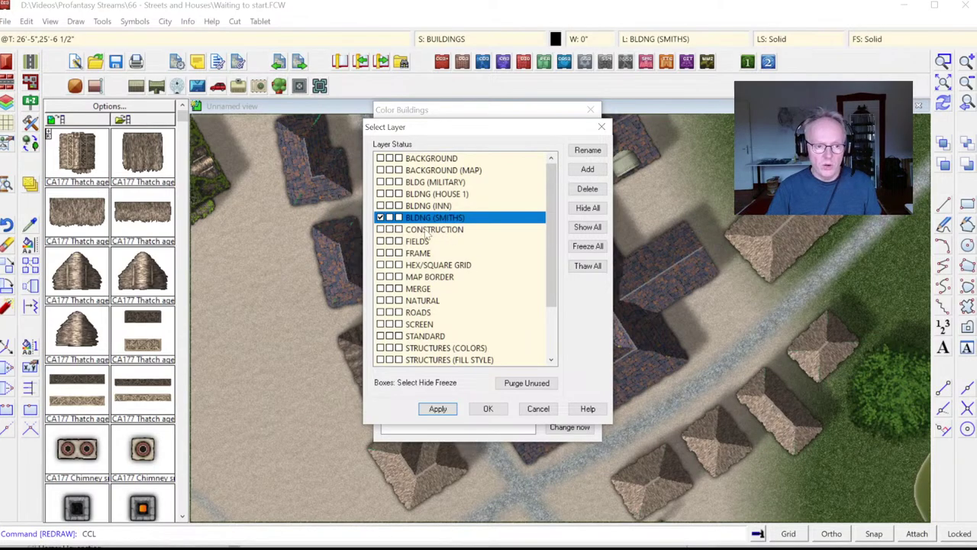
left_click(488, 408)
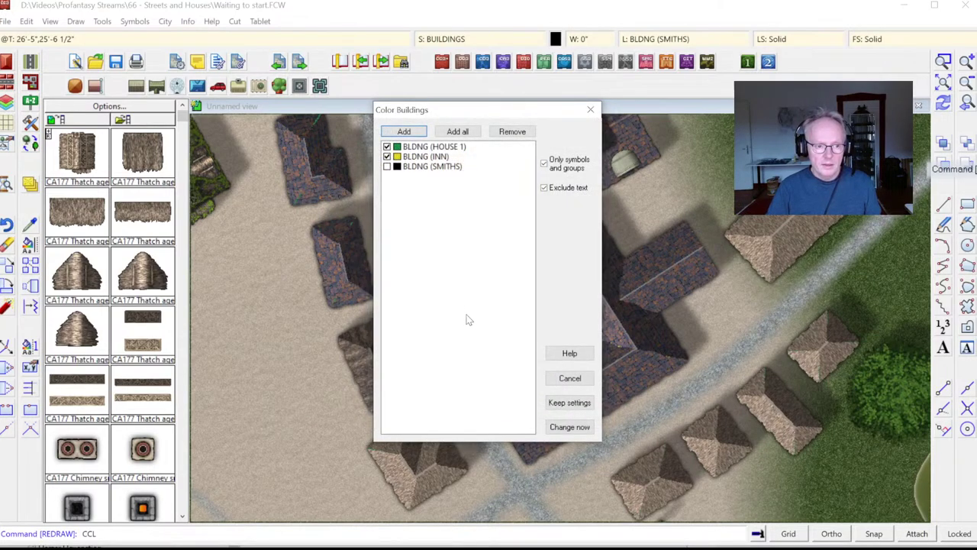
left_click(397, 166)
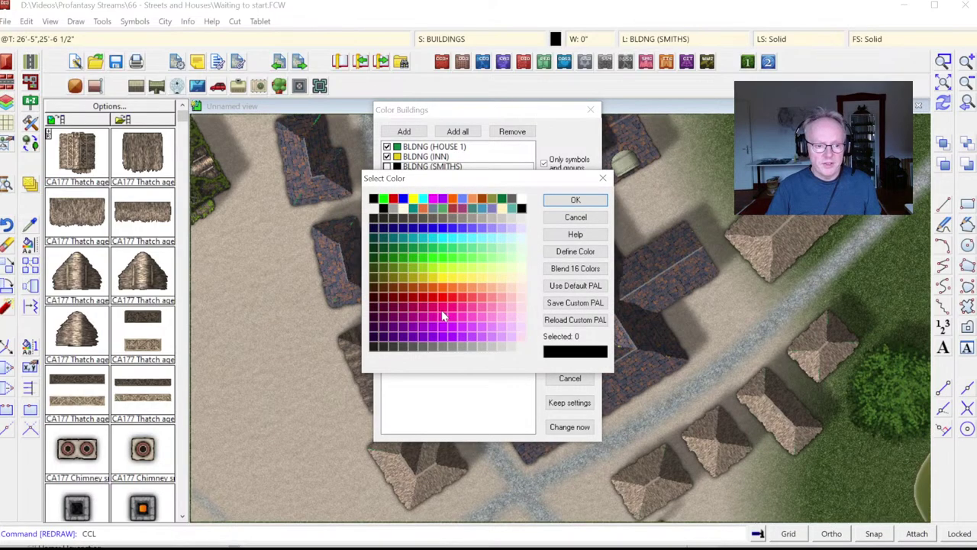
left_click(434, 286)
left_click(576, 199)
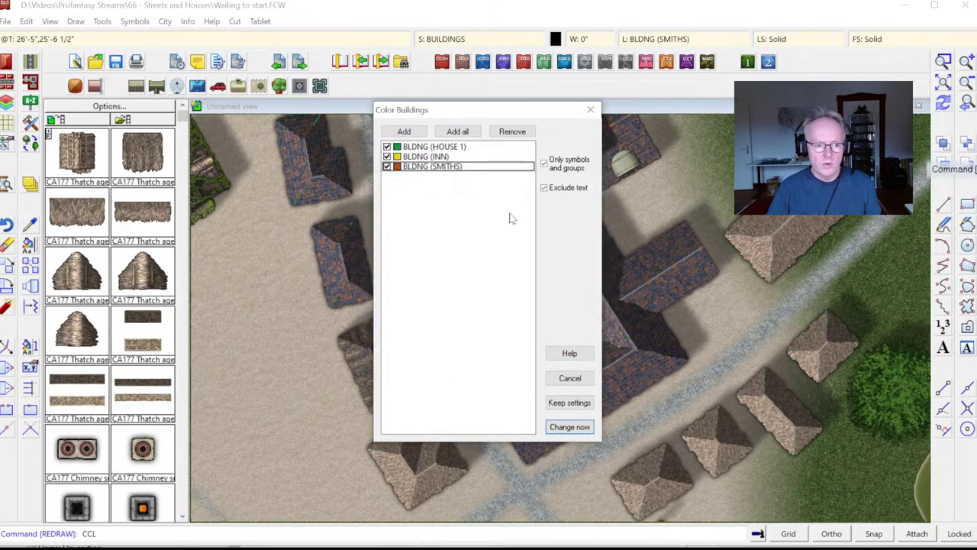
left_click(571, 426)
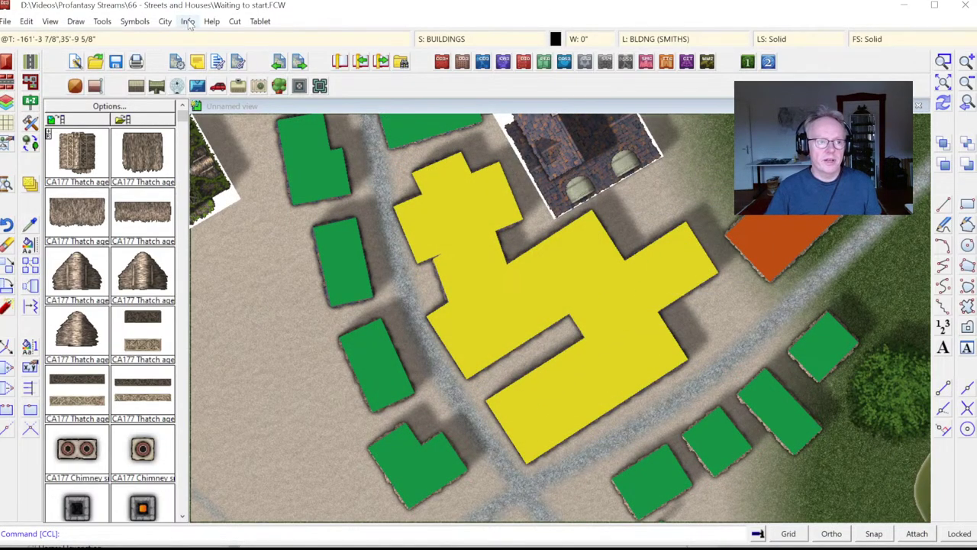
left_click(944, 104)
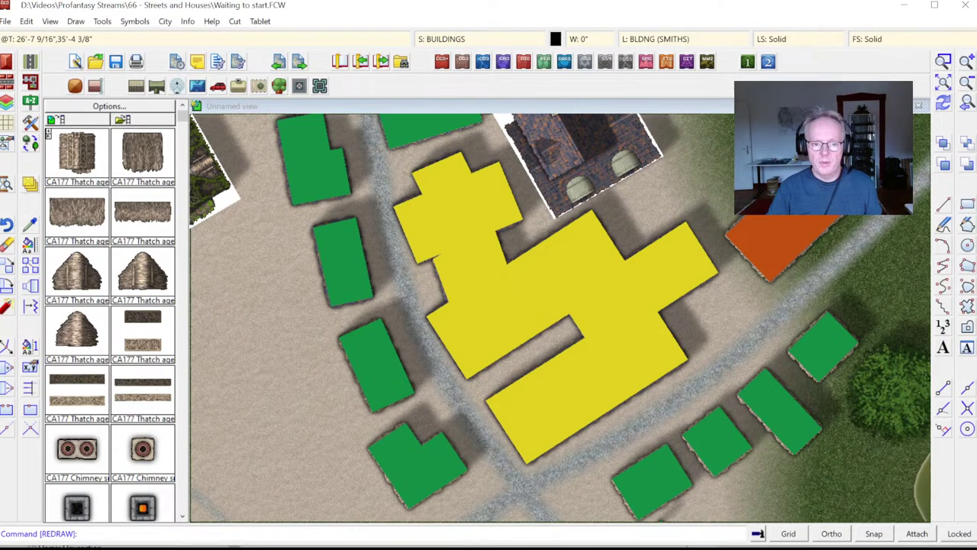
Run City > Layers > All BLDNGs with color, dismiss the warning, and zoom to full extents.
left_click(134, 22)
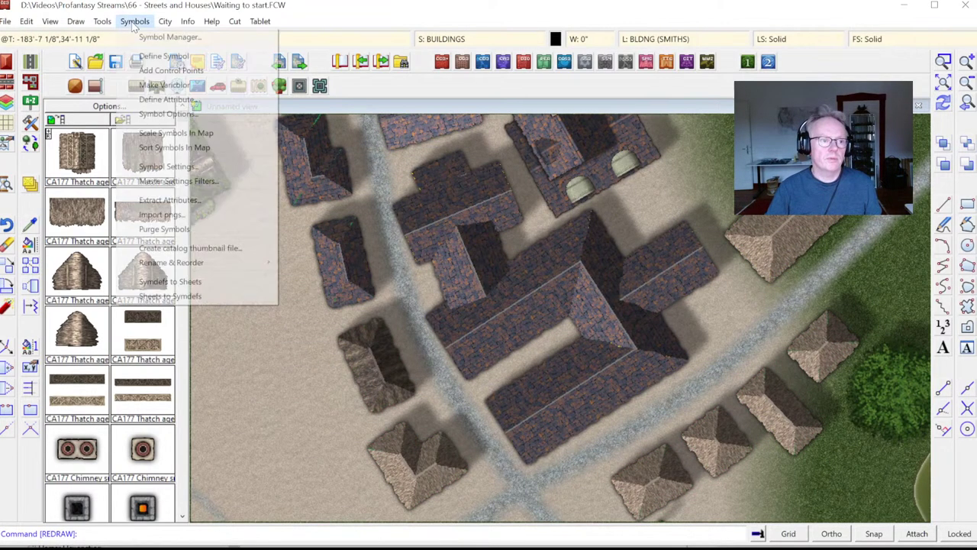
mouse_move(165, 23)
mouse_move(275, 321)
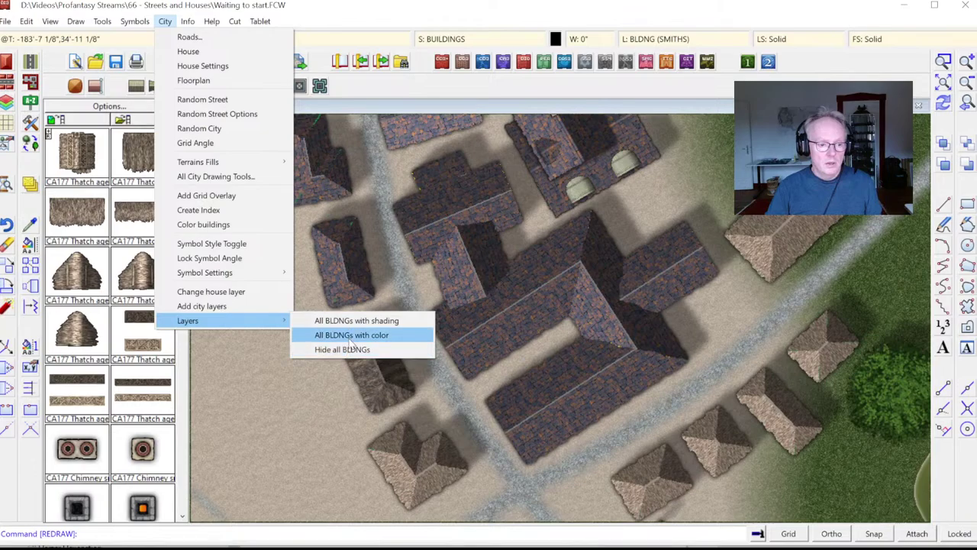
left_click(351, 335)
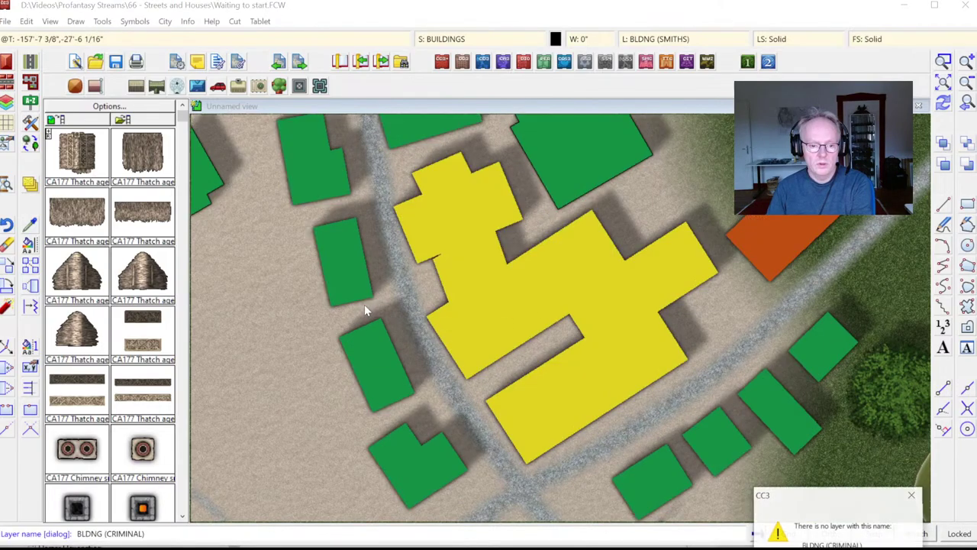
left_click(901, 544)
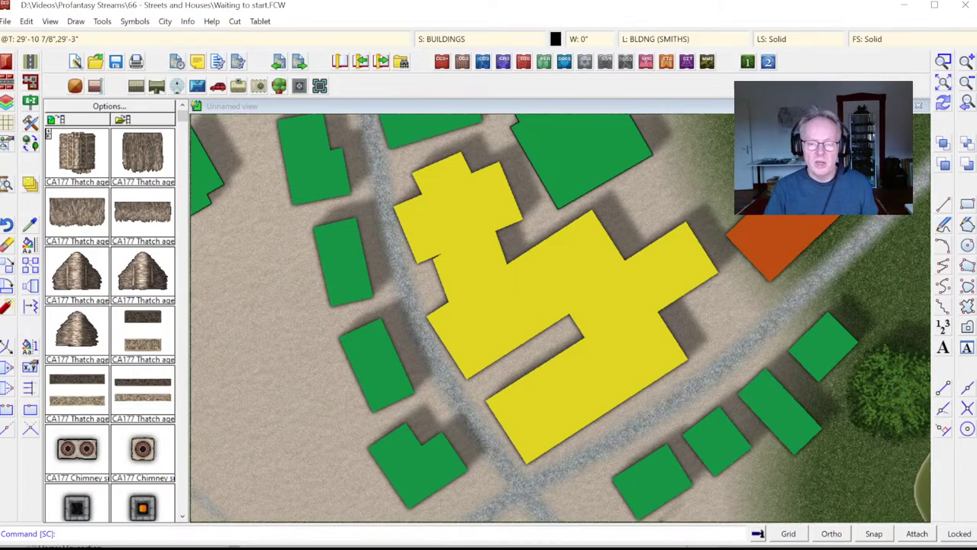
left_click(967, 83)
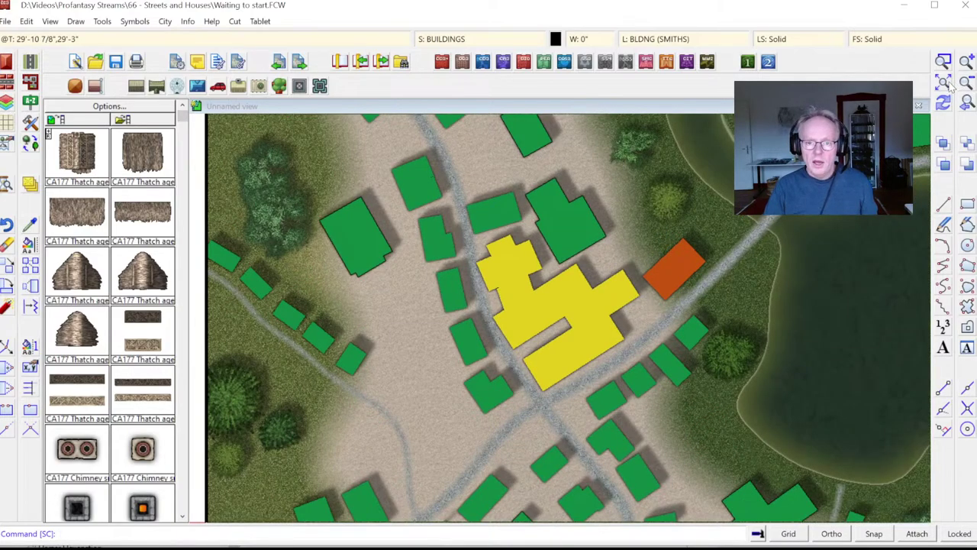
left_click(945, 81)
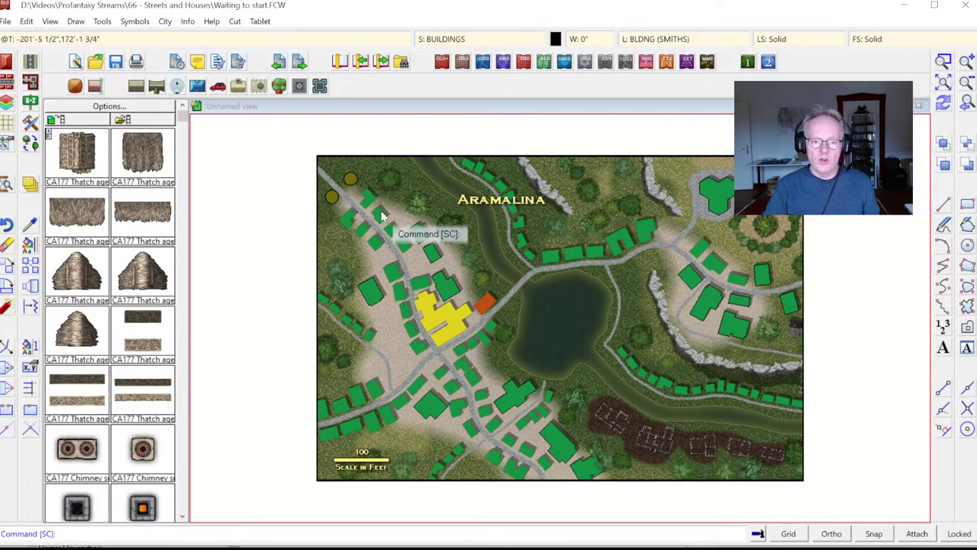
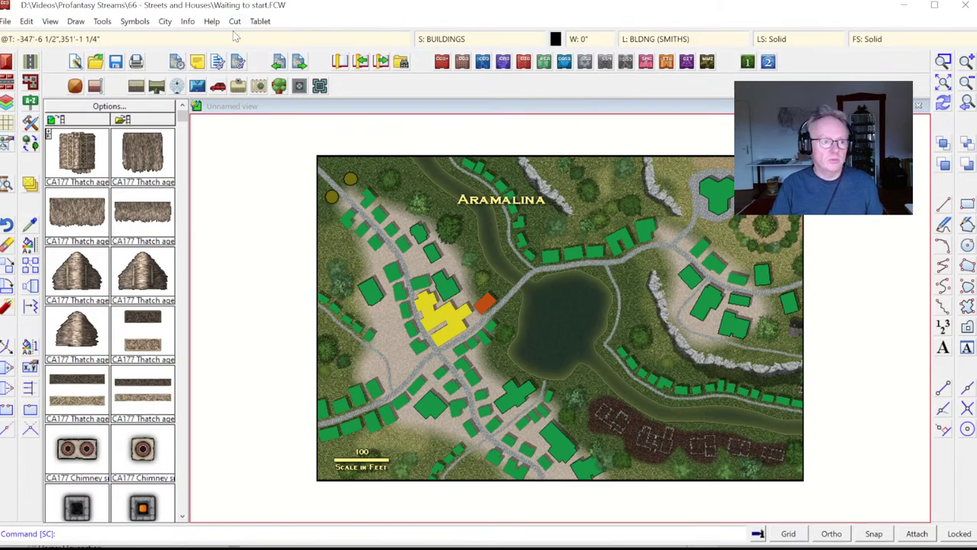
Switch the city building layers to All BLDNGs with shading.
left_click(164, 21)
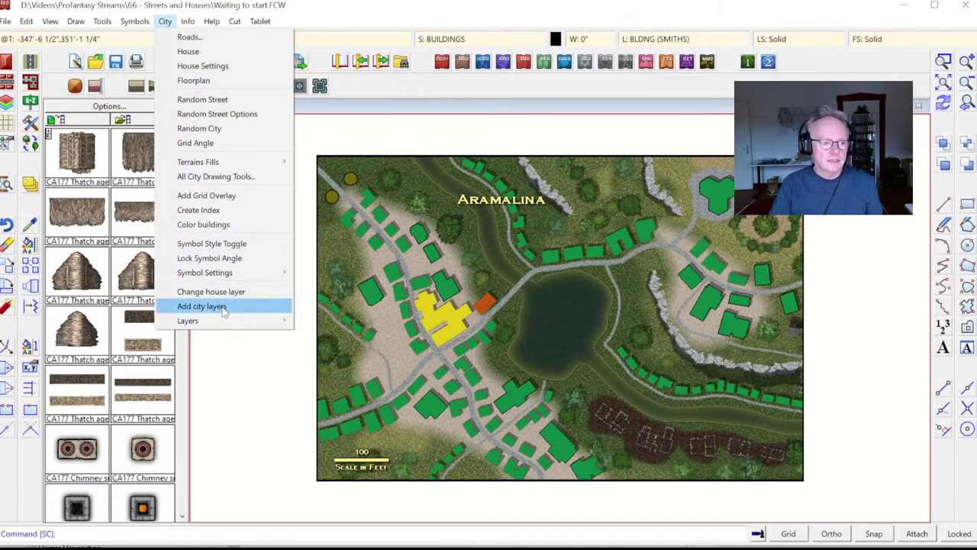
mouse_move(214, 324)
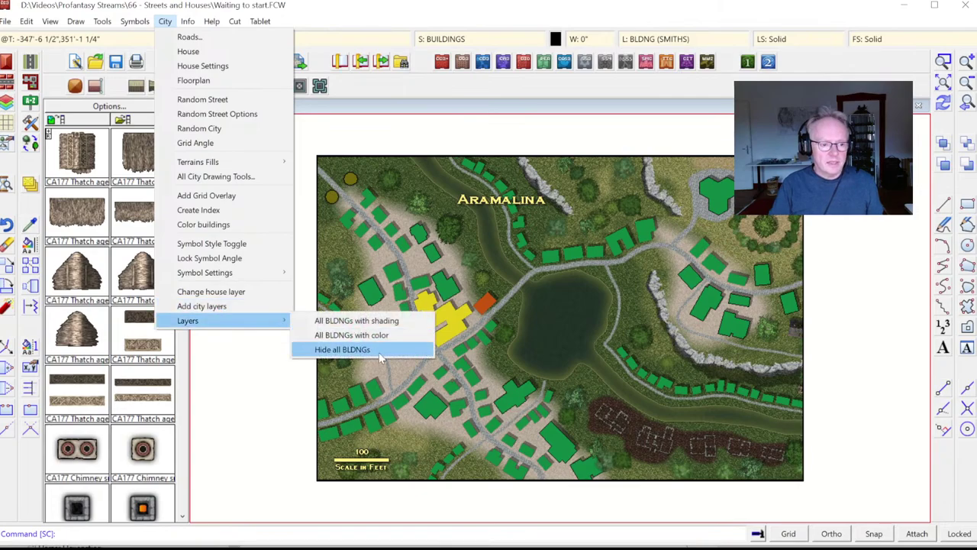
left_click(343, 320)
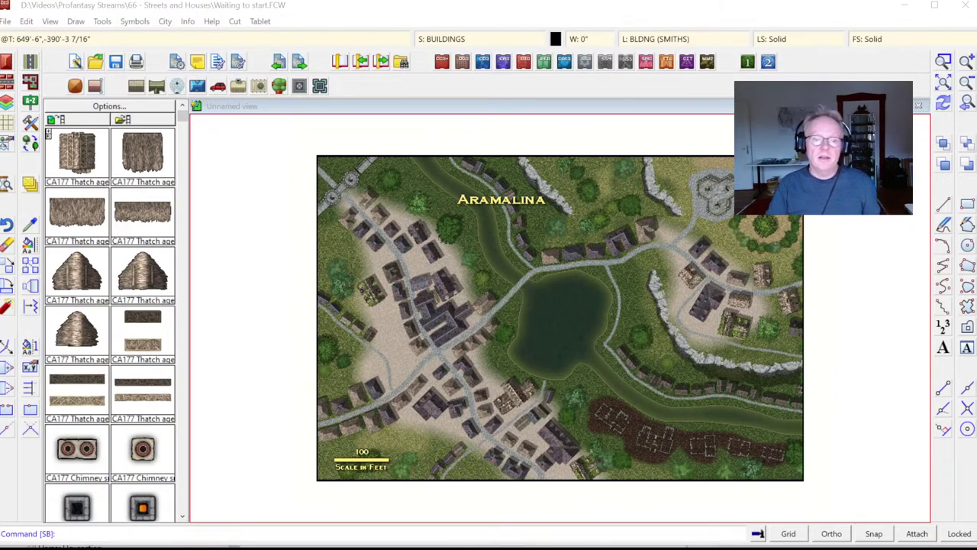
Zoom in on the town's houses west of the lake.
left_click(944, 64)
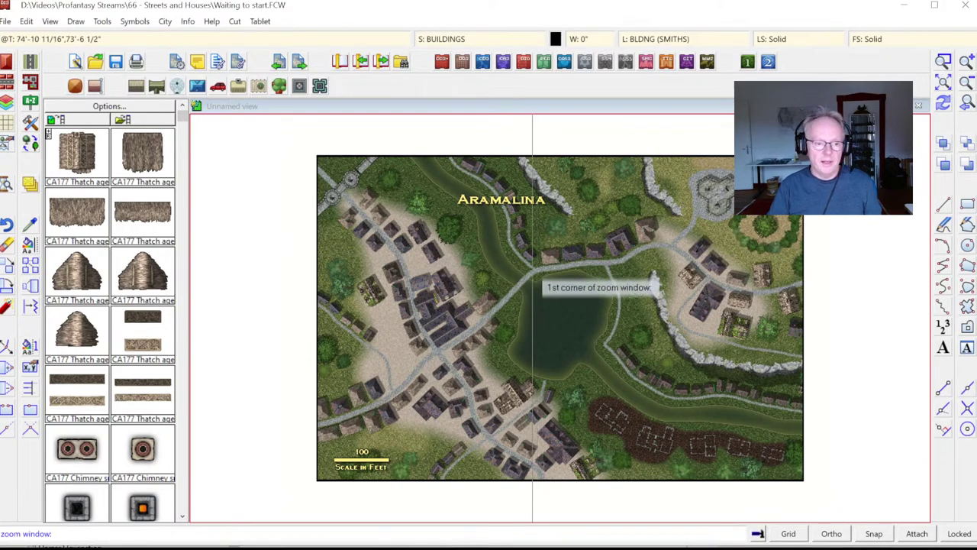
left_click(572, 362)
left_click(458, 294)
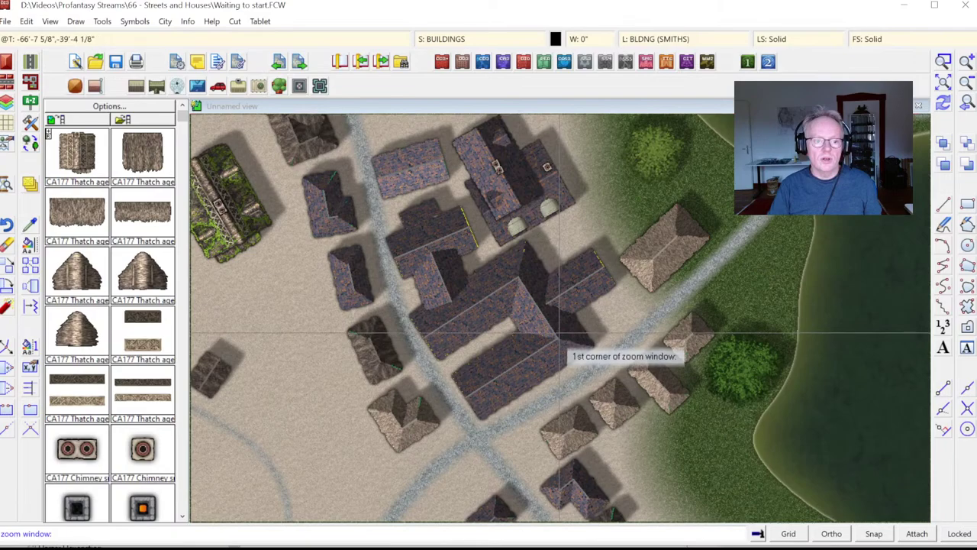
left_click(446, 40)
Add an Adjust Hue/Saturation effect to the BUILDINGS sheet.
left_click(420, 403)
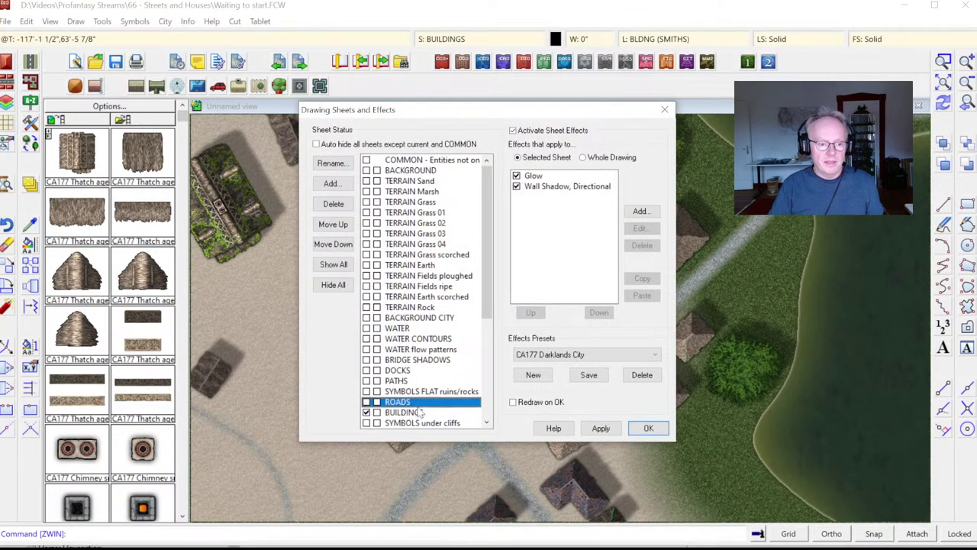
left_click(640, 211)
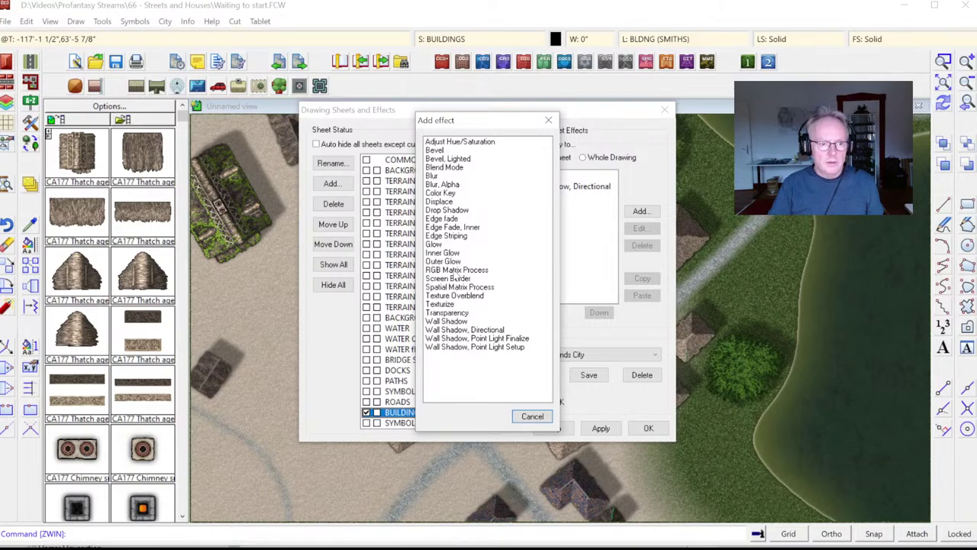
double_click(459, 143)
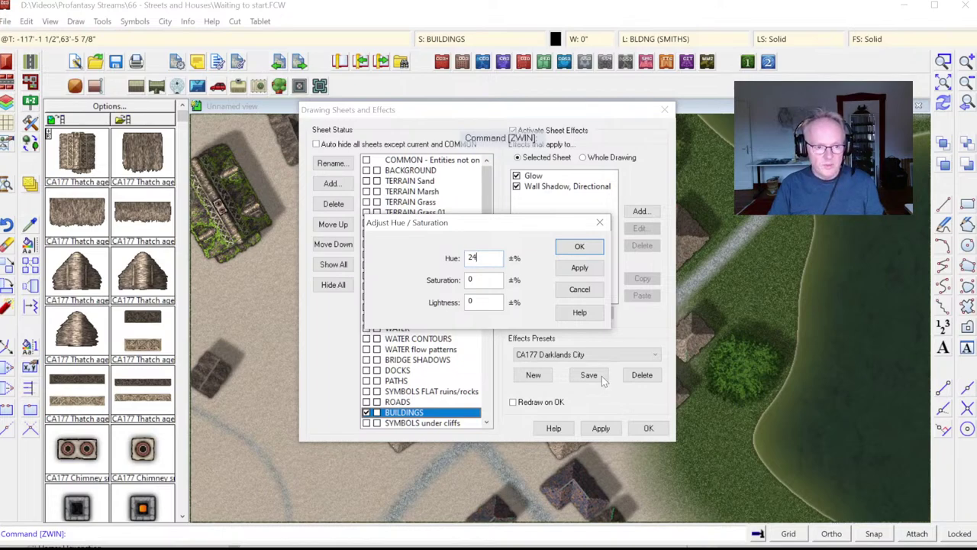
Set saturation 20, lightness -10 and hue 50, preview, and accept the effect.
key("Tab")
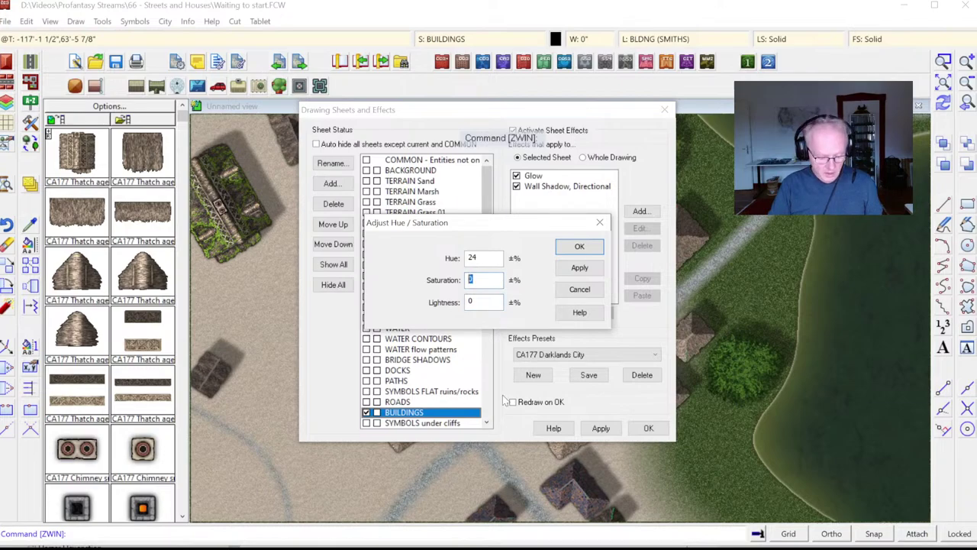
type("200")
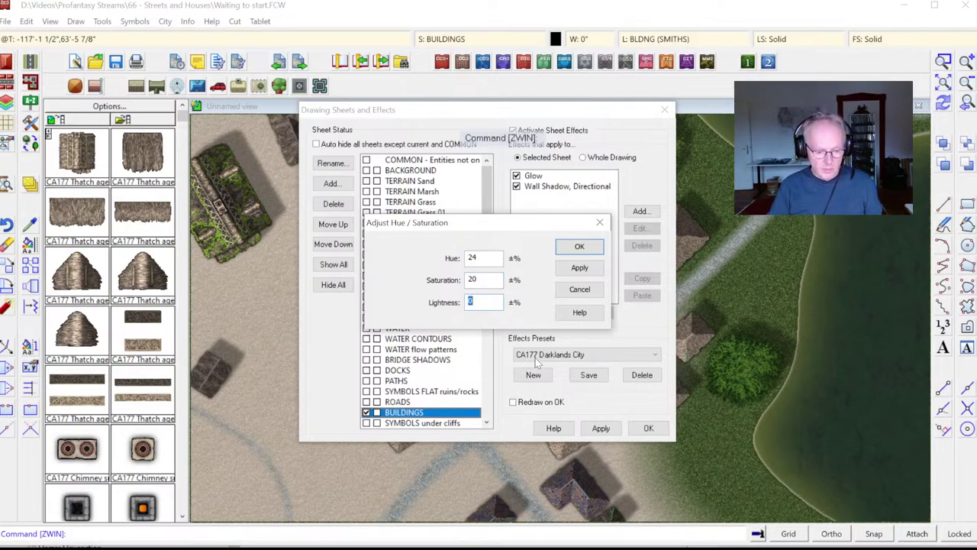
type("-1")
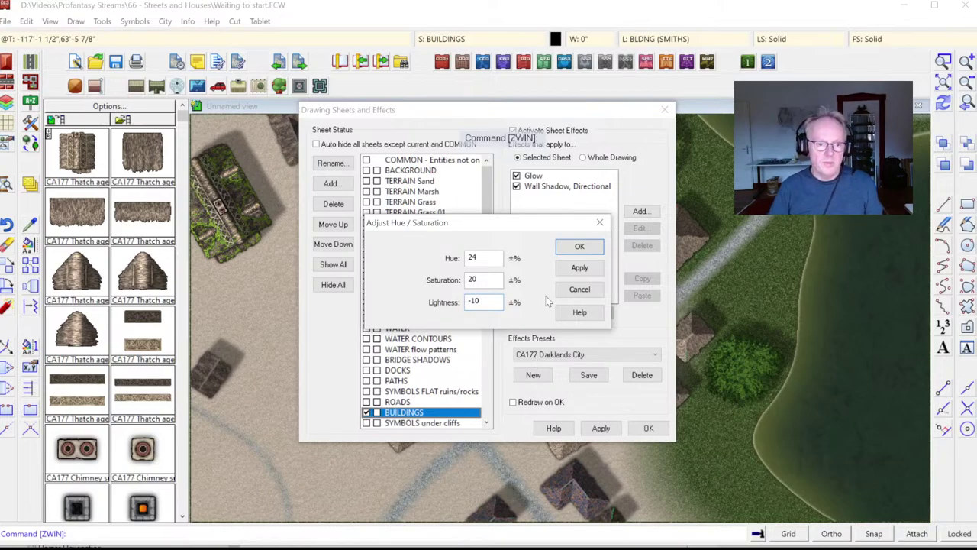
left_click(578, 267)
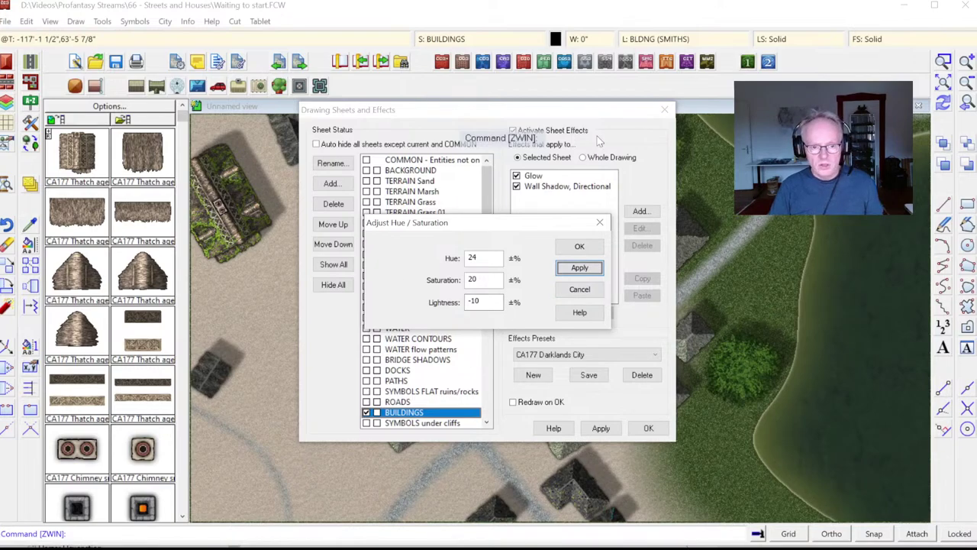
double_click(475, 257)
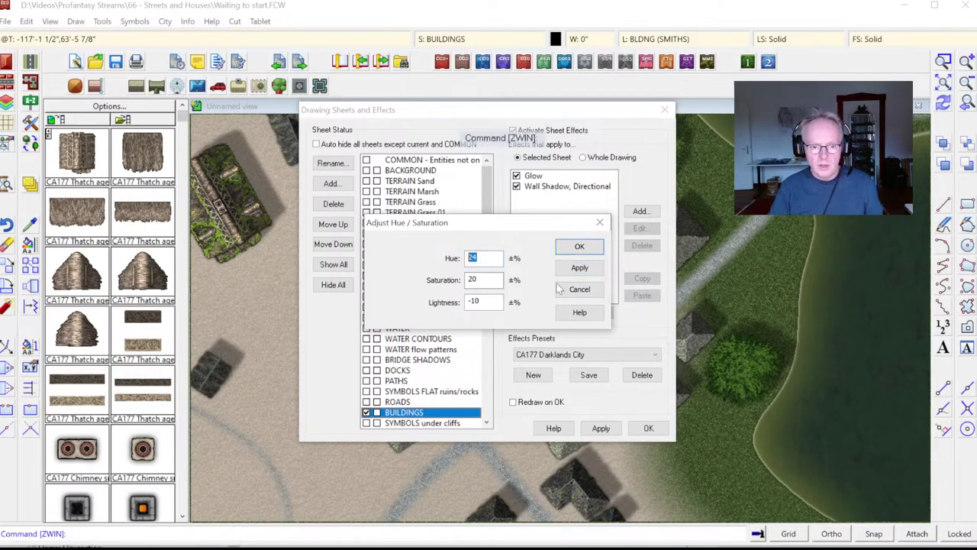
type("50")
left_click(580, 268)
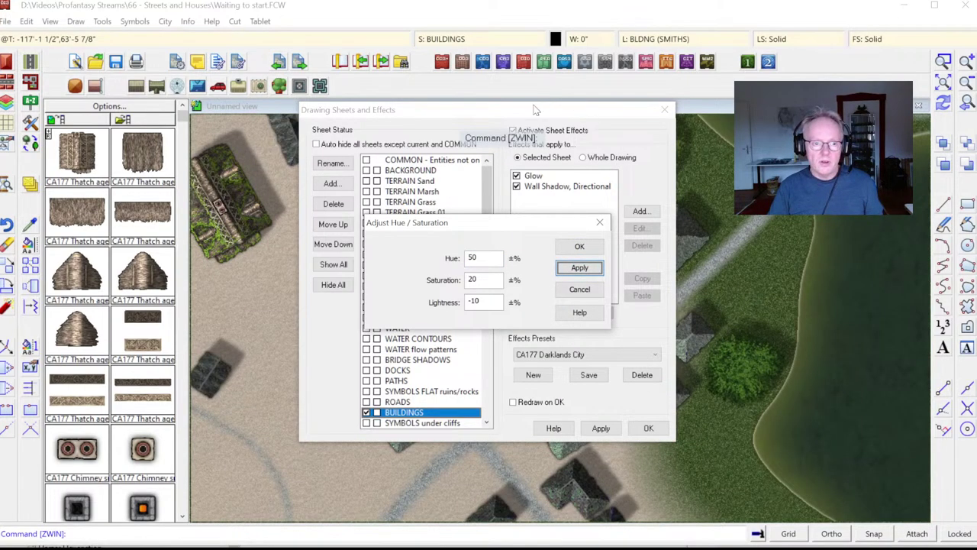
left_click(580, 246)
Reopen the Adjust Hue/Saturation effect and preview hue 10 on the buildings.
left_click_drag(509, 111, 316, 131)
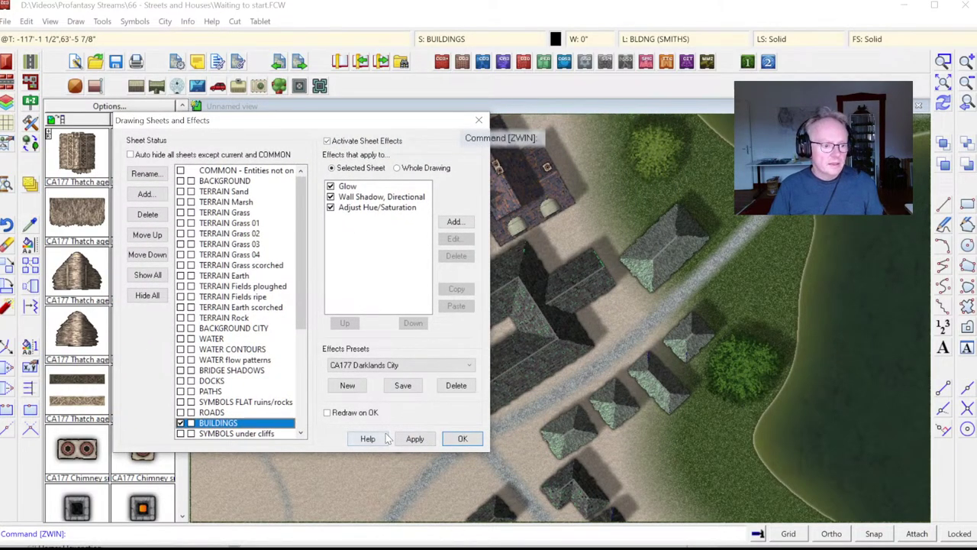
left_click(384, 209)
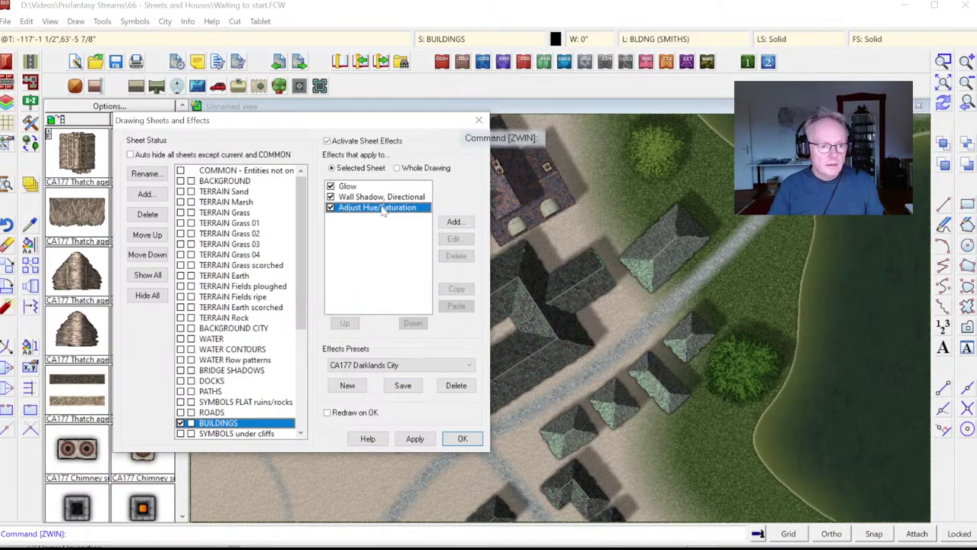
left_click(415, 438)
left_click(453, 239)
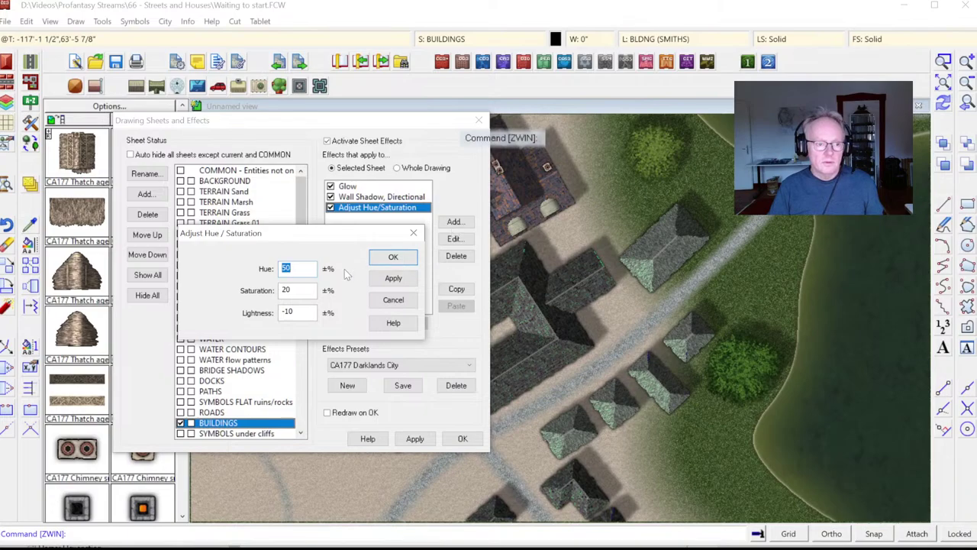
double_click(286, 268)
type("100")
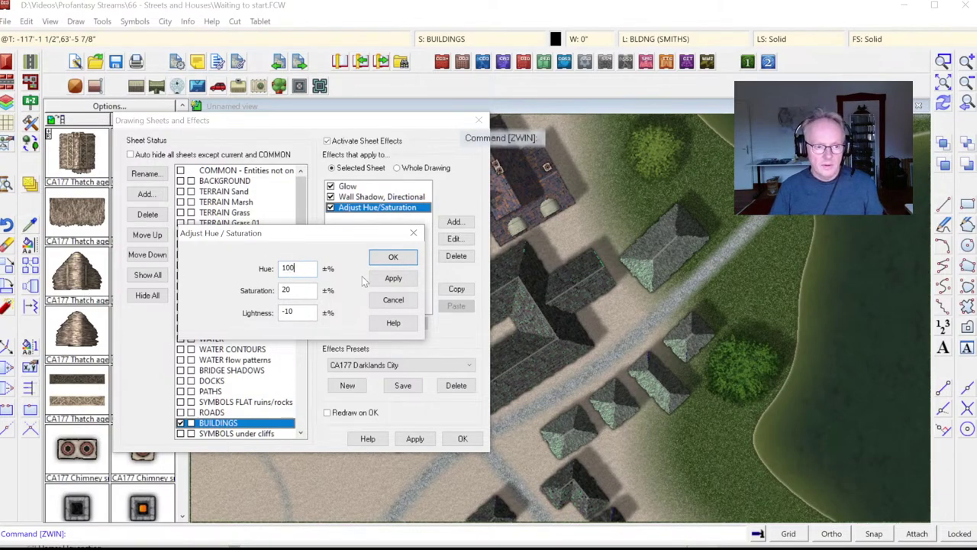
left_click(373, 279)
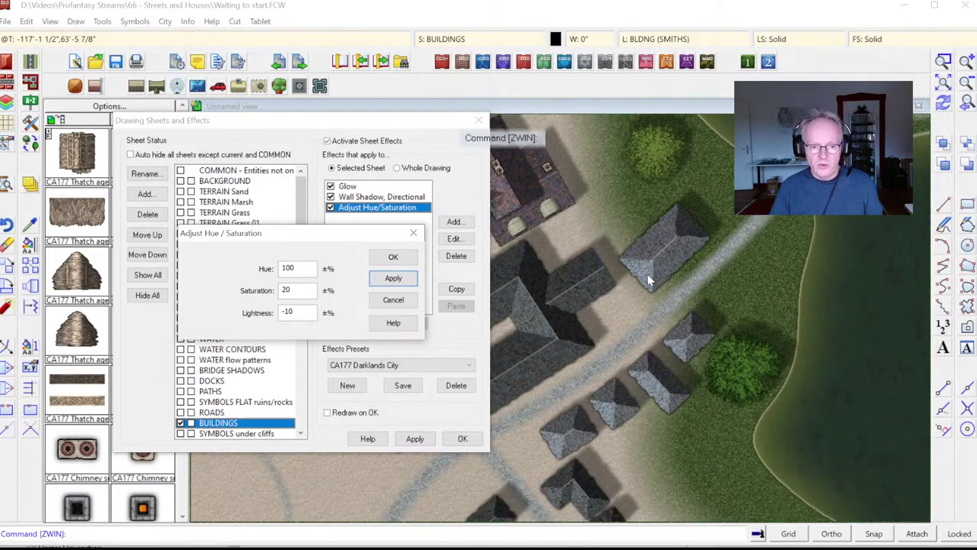
Preview hue -50, cancel the edit, and switch the effect off.
double_click(296, 268)
type("-50")
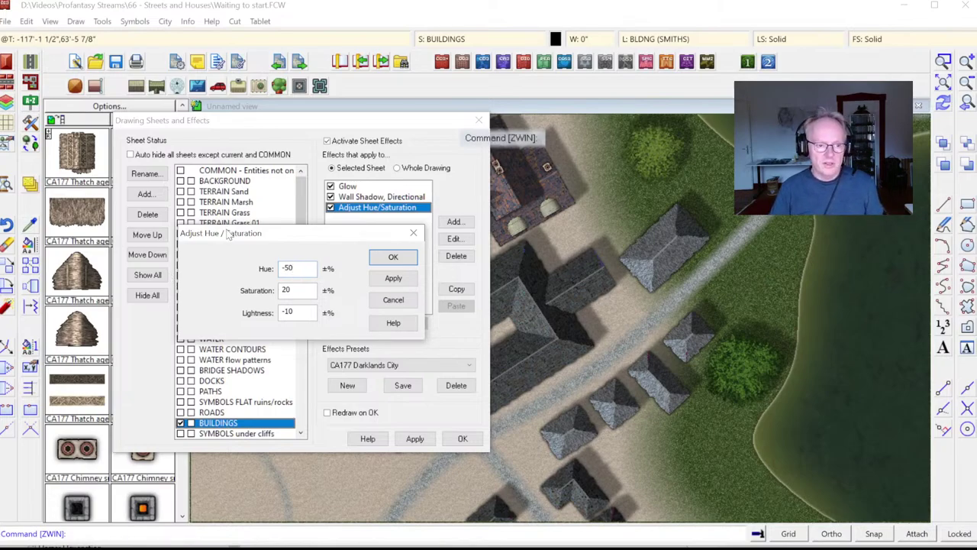
left_click(375, 282)
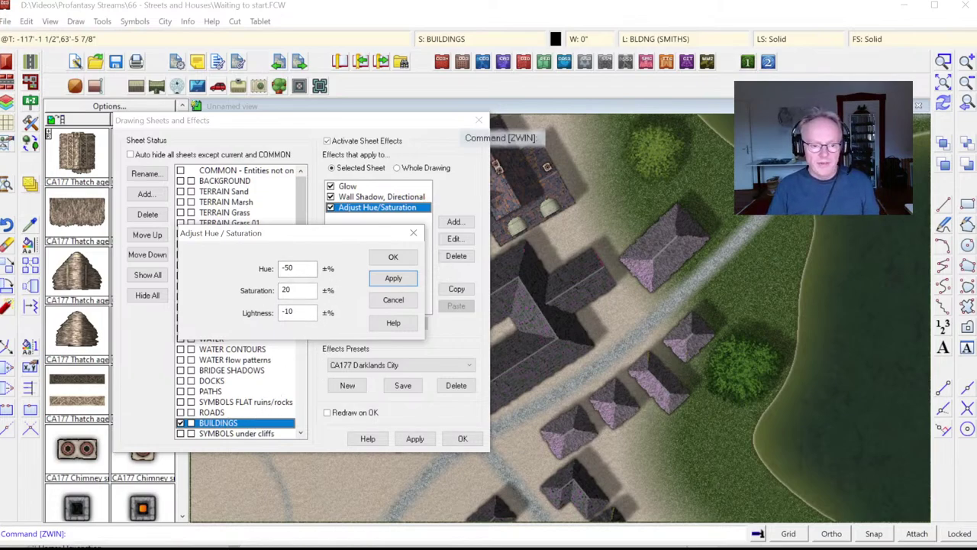
left_click(382, 302)
left_click(331, 207)
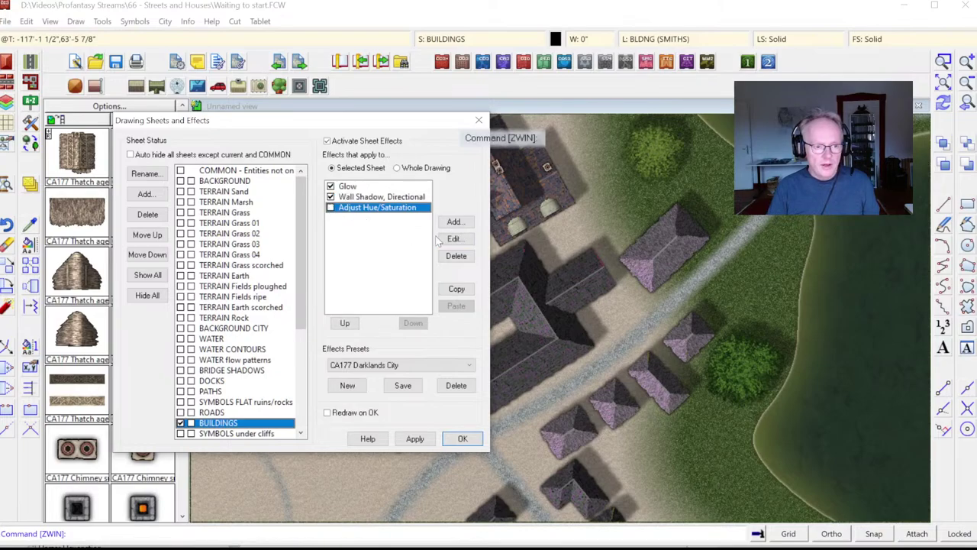
Preview an RGB Matrix Process Sepia tint on the roofs, then cancel it.
left_click(454, 221)
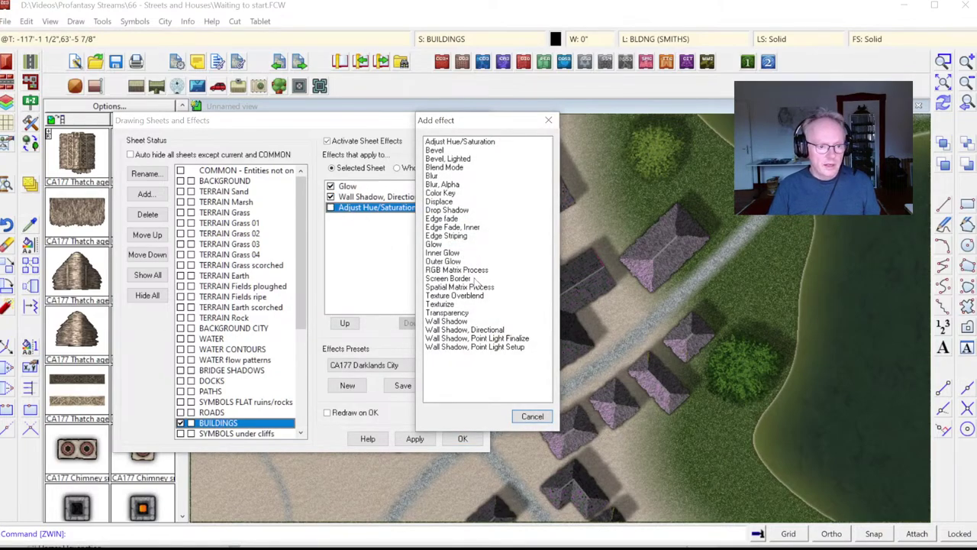
double_click(456, 269)
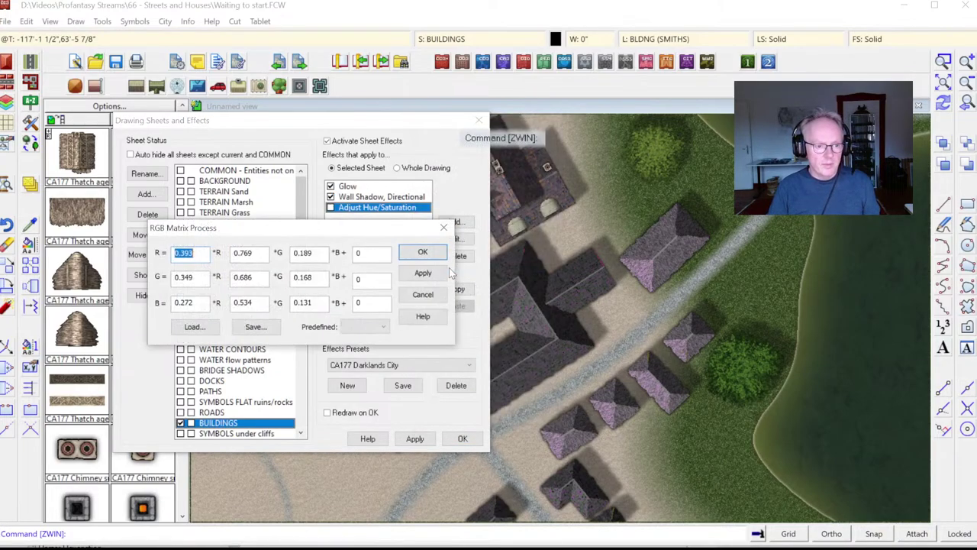
left_click(375, 330)
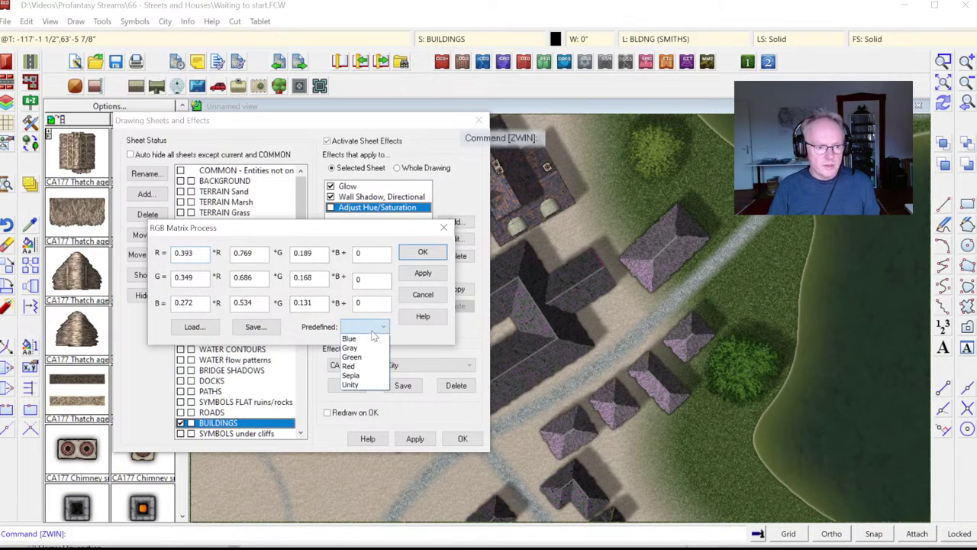
left_click(370, 375)
left_click(423, 273)
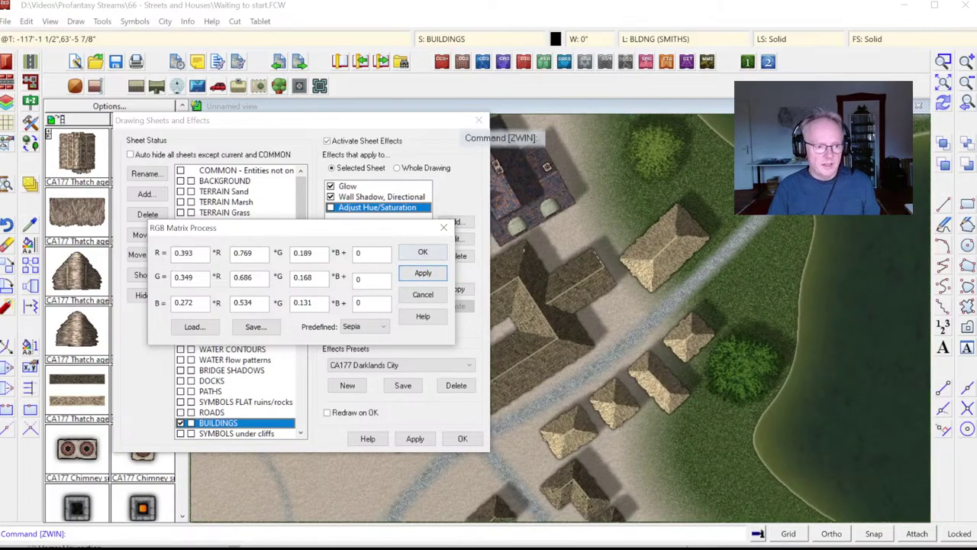
left_click(417, 300)
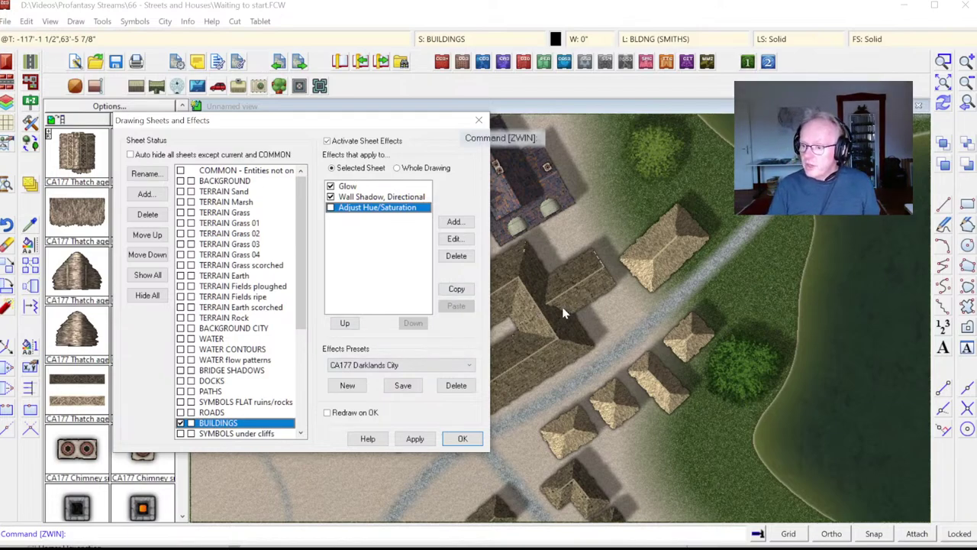
Zoom into the roadside houses and bring up Street options set to CA177 Custom.
left_click(479, 121)
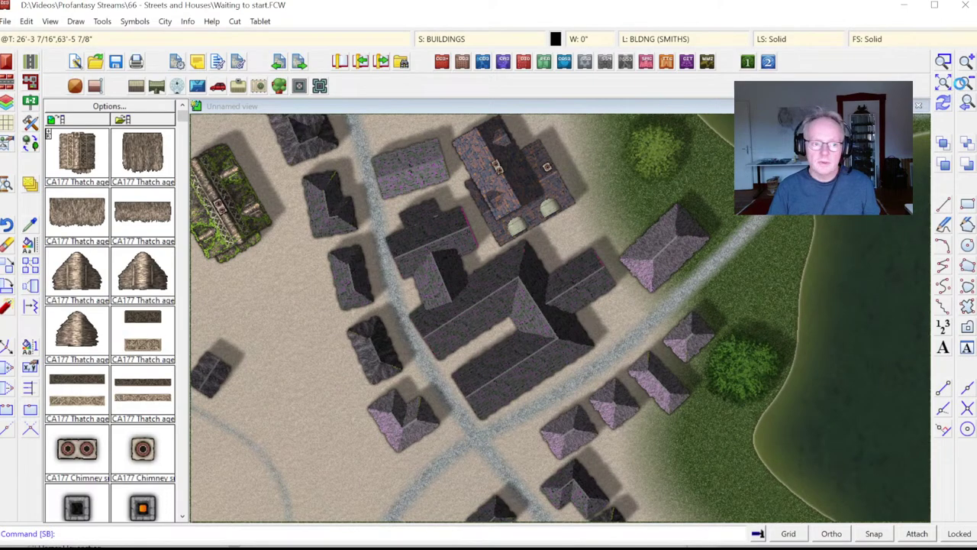
left_click(944, 62)
left_click(944, 62)
left_click(344, 370)
left_click(563, 492)
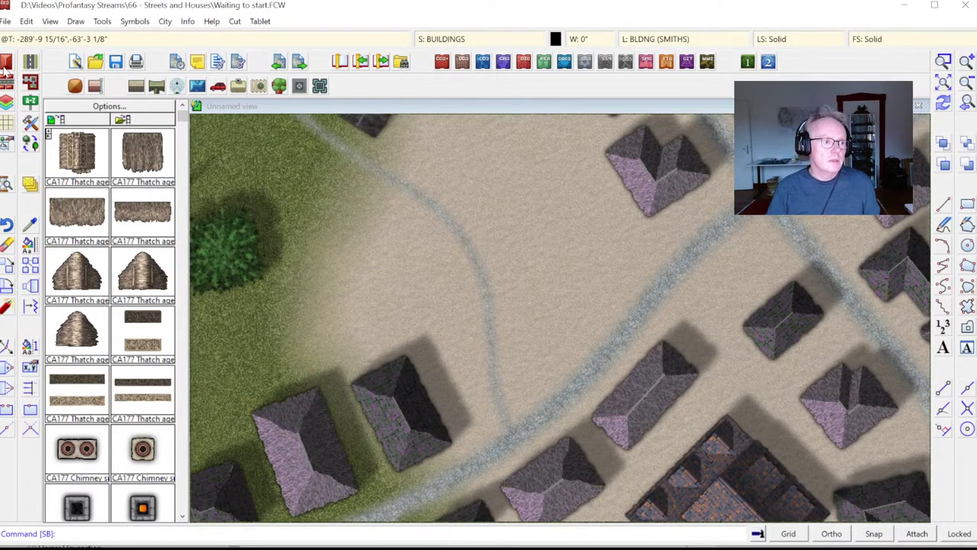
left_click(9, 83)
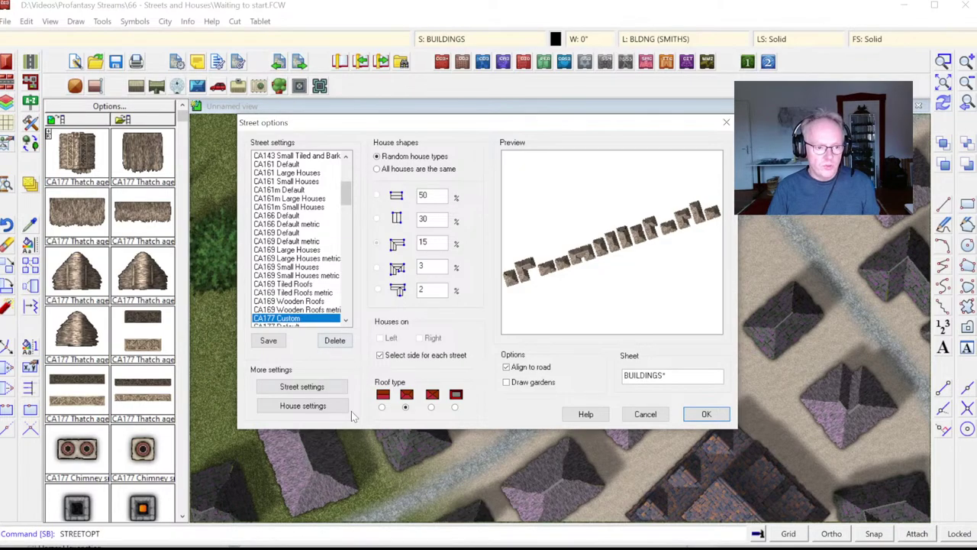
Set street width 20 and distance from road centre 5, declining the width warning.
left_click(316, 386)
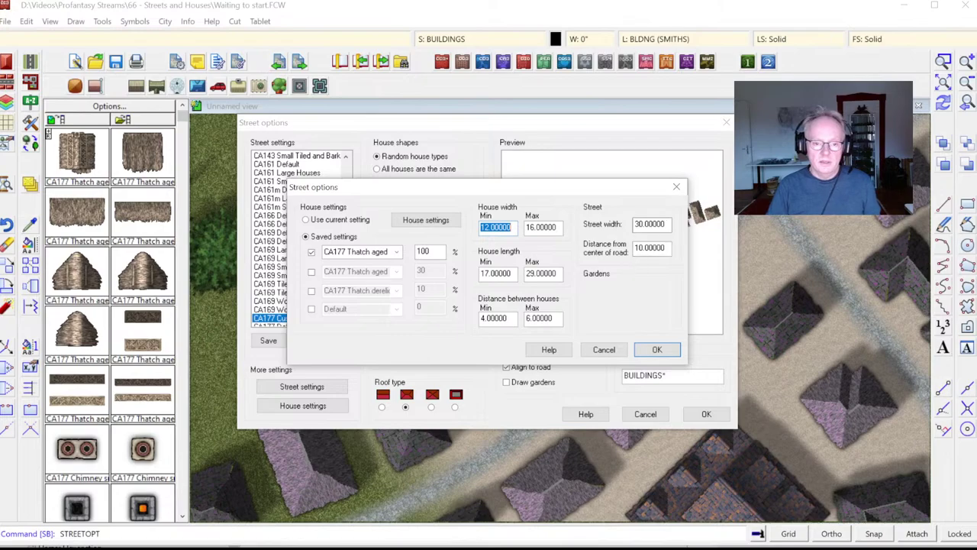
double_click(649, 224)
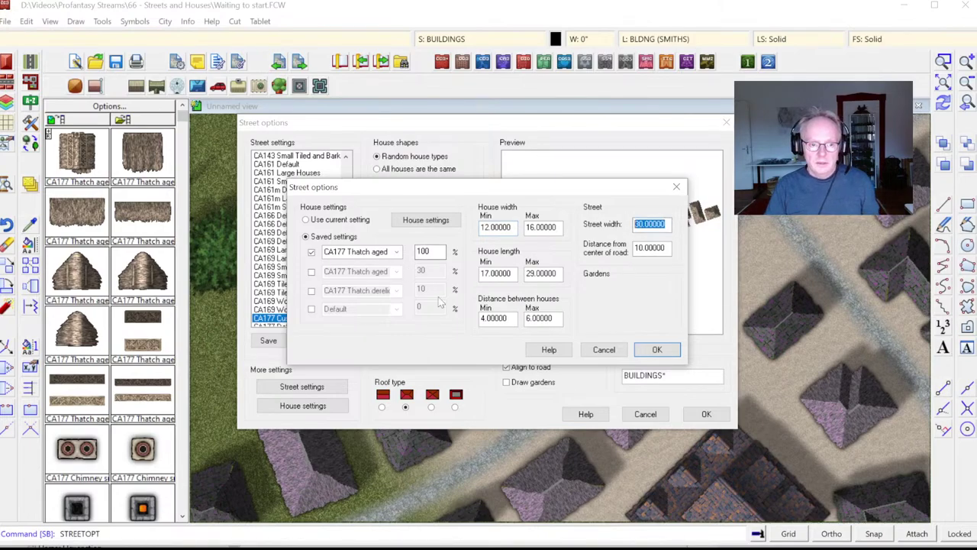
left_click_drag(600, 191, 471, 259)
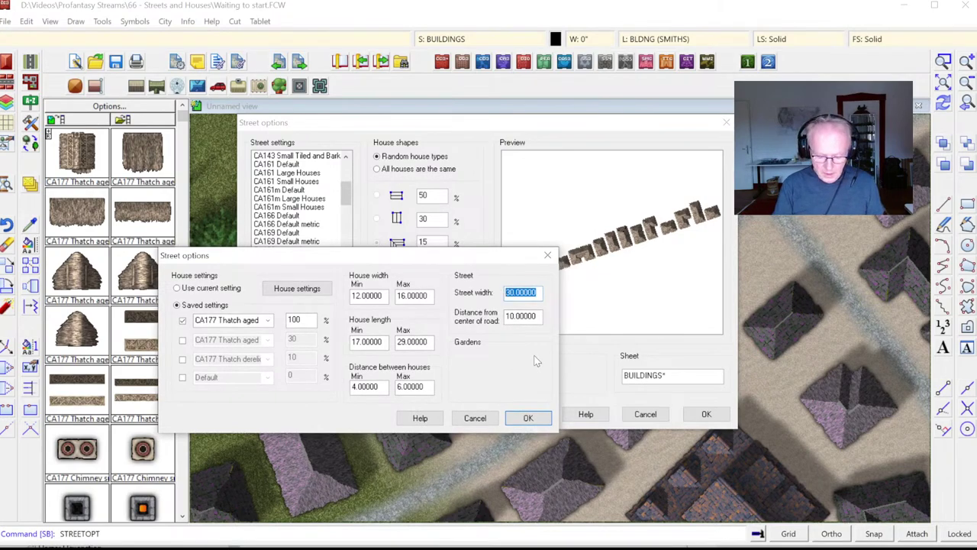
type("20")
key("Tab")
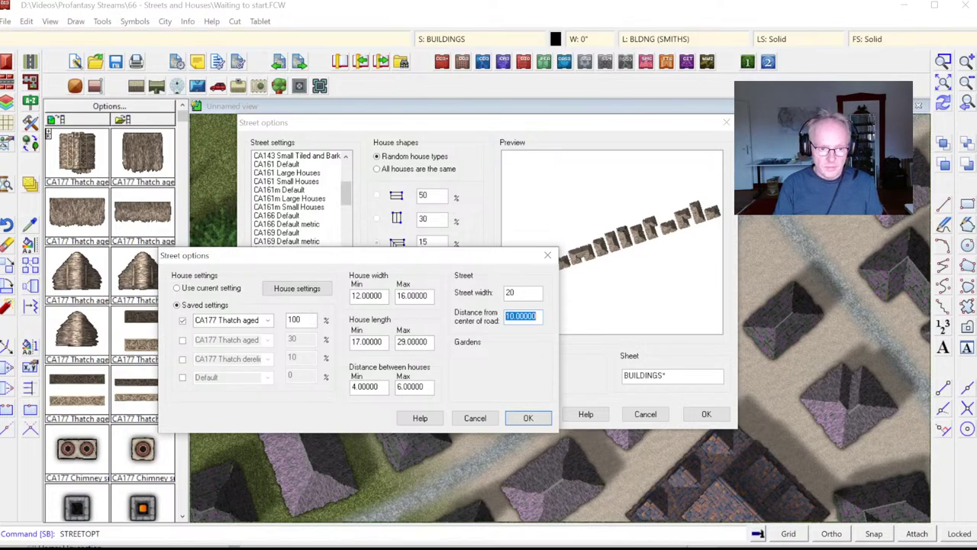
type("50")
key("BackSpace")
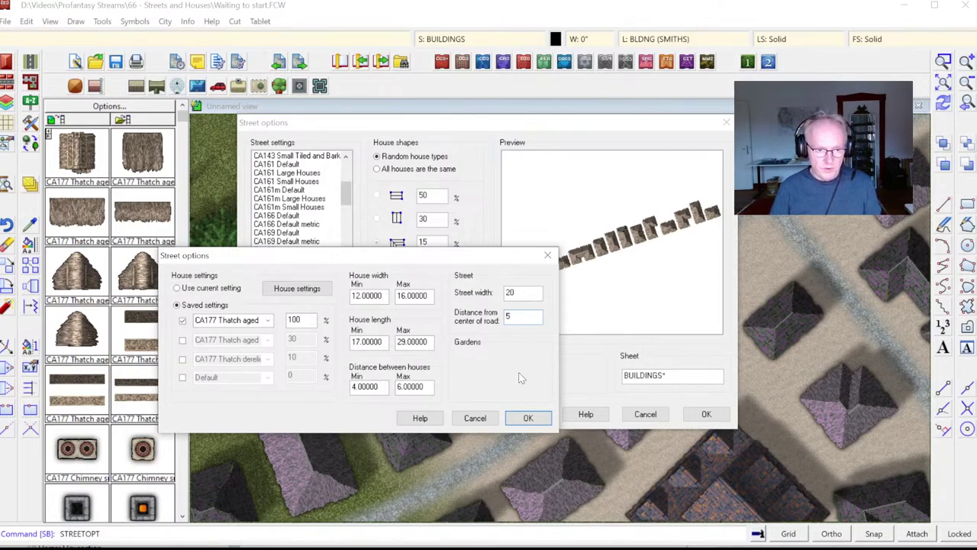
left_click(527, 418)
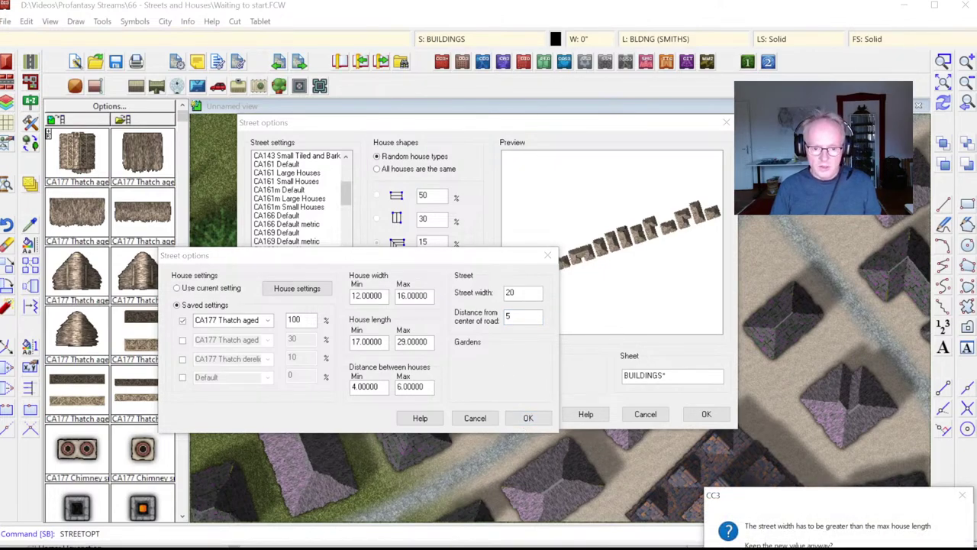
key("n")
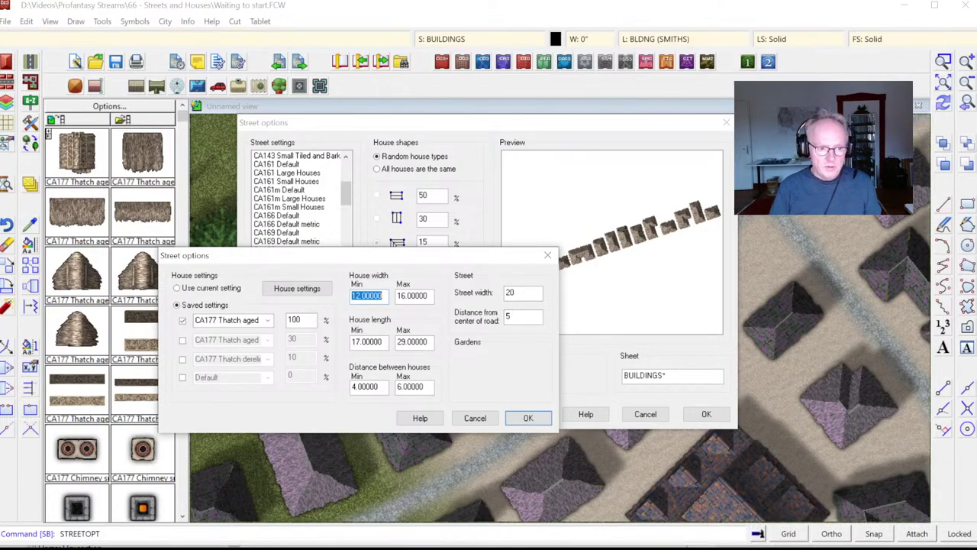
Restore the street width to 30 and confirm the street settings.
double_click(510, 293)
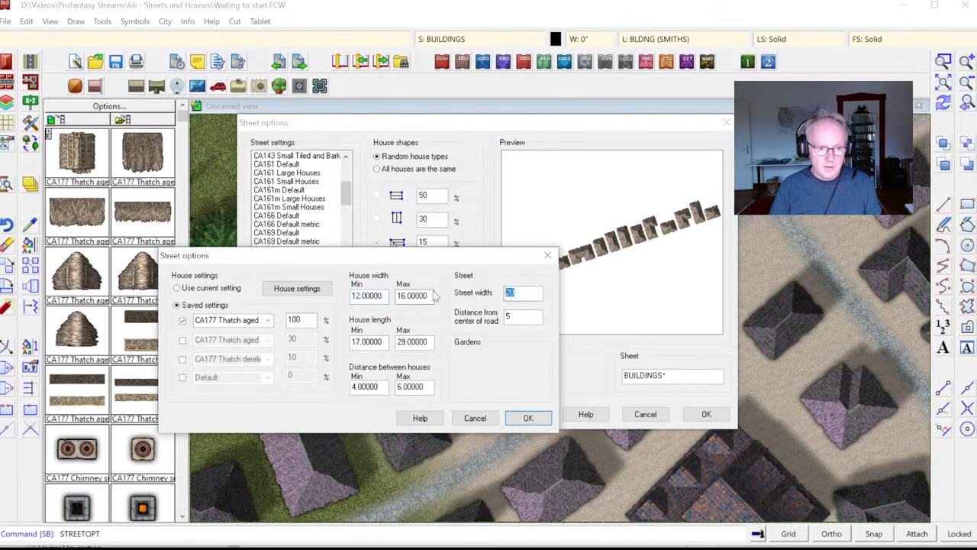
type("30")
key("Tab")
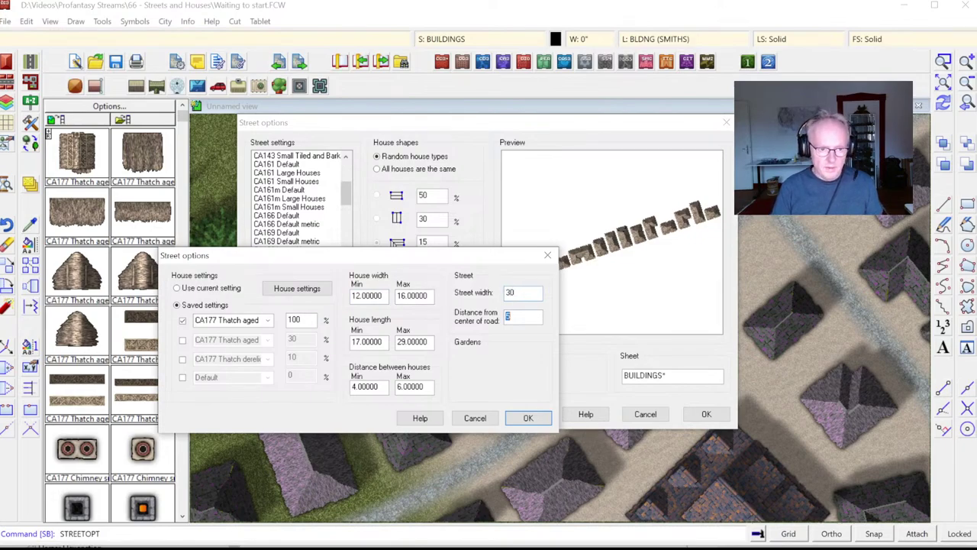
left_click(527, 418)
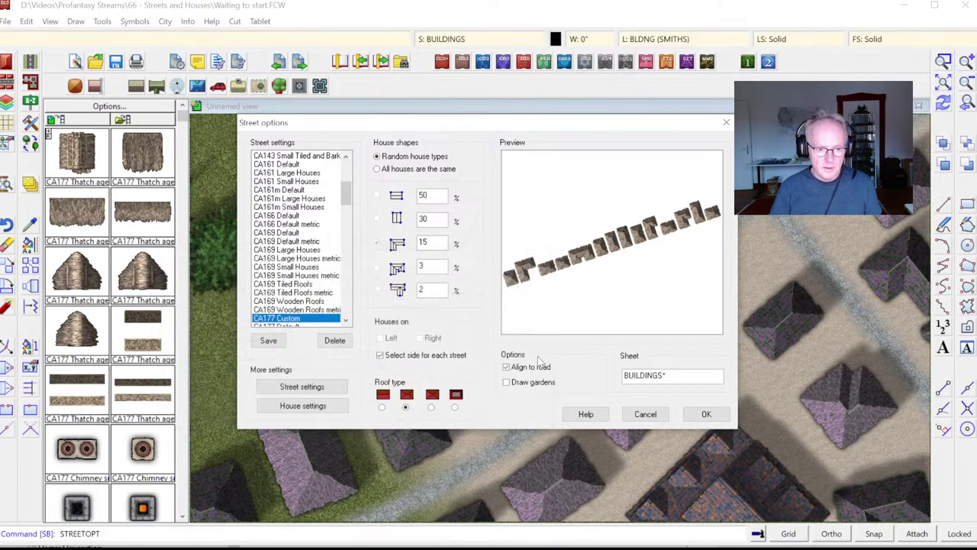
Place a row of houses along the central diagonal road and zoom in on it.
left_click(706, 415)
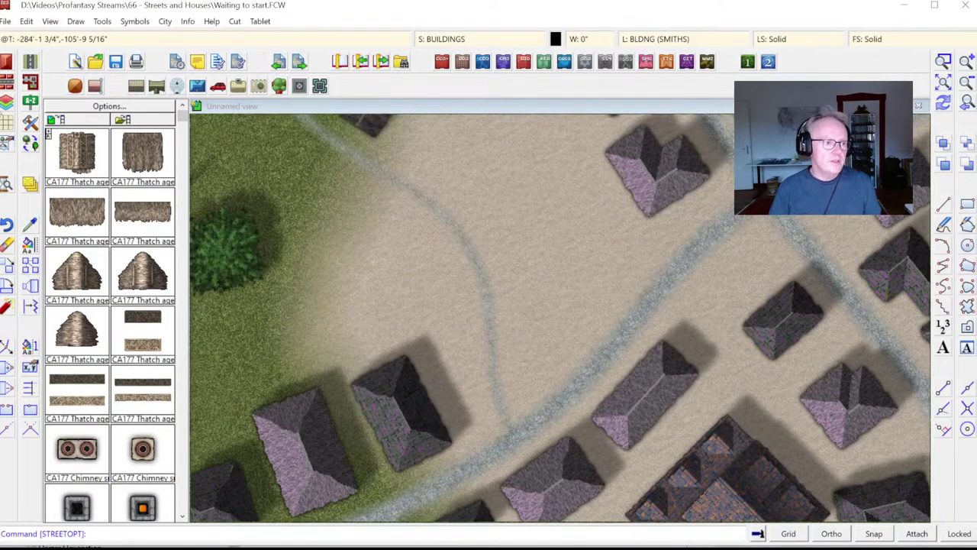
left_click(13, 82)
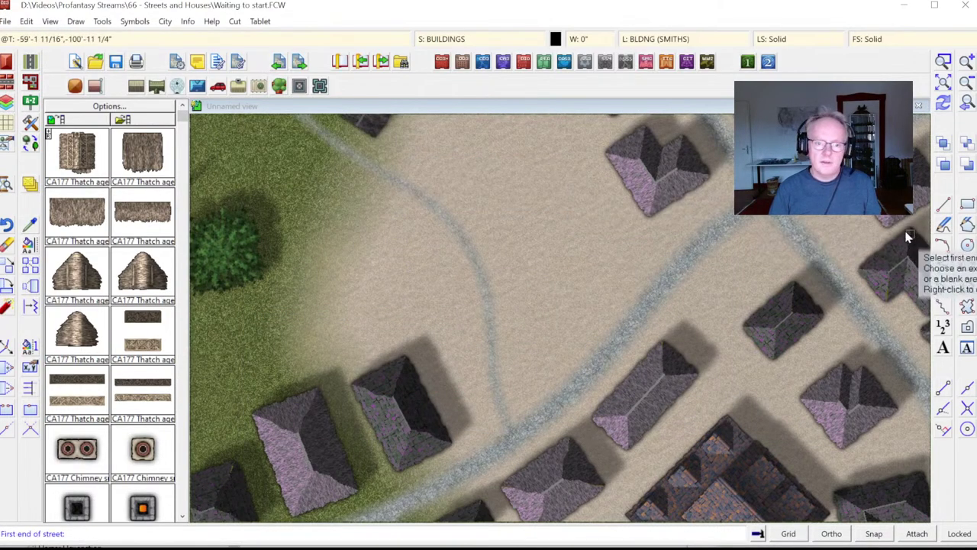
left_click(716, 230)
left_click(615, 294)
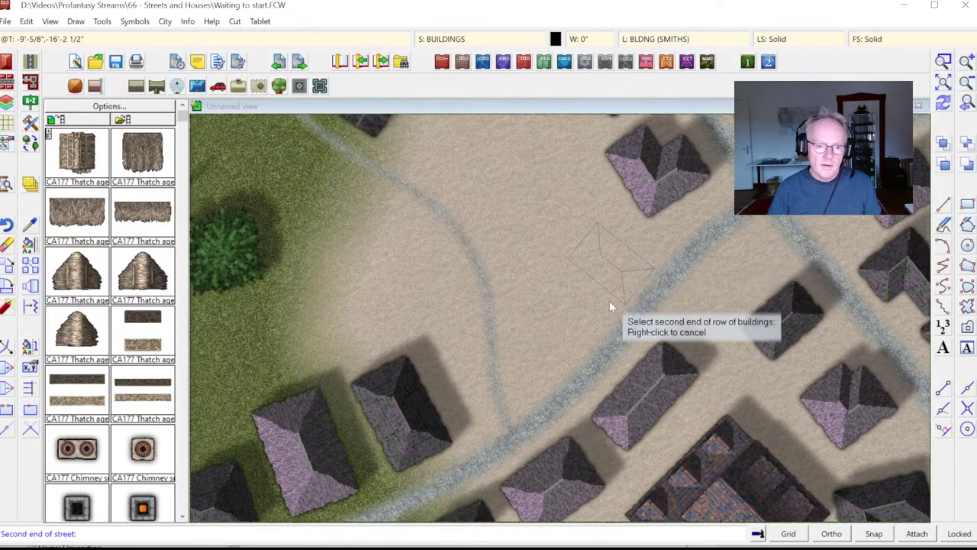
left_click(499, 401)
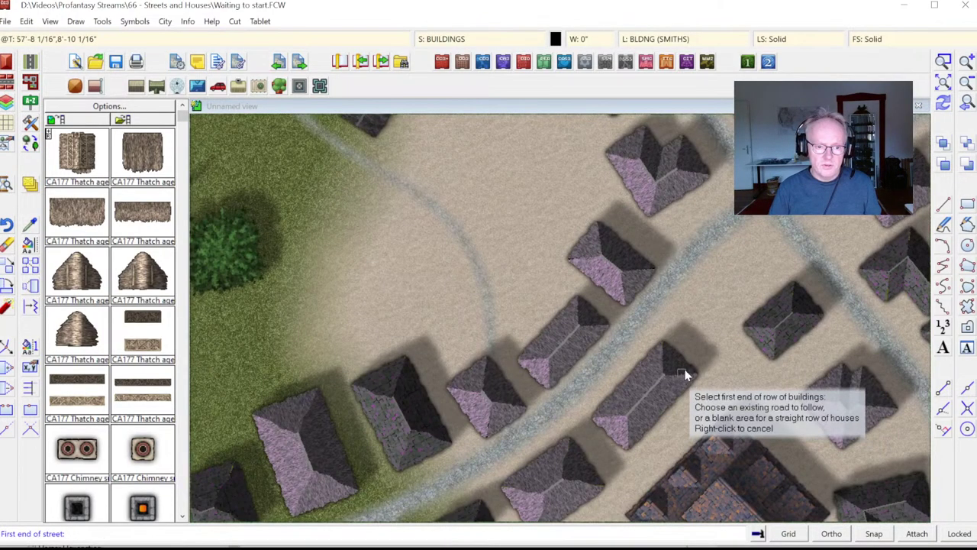
right_click(817, 244)
left_click(947, 68)
left_click(615, 269)
left_click(699, 338)
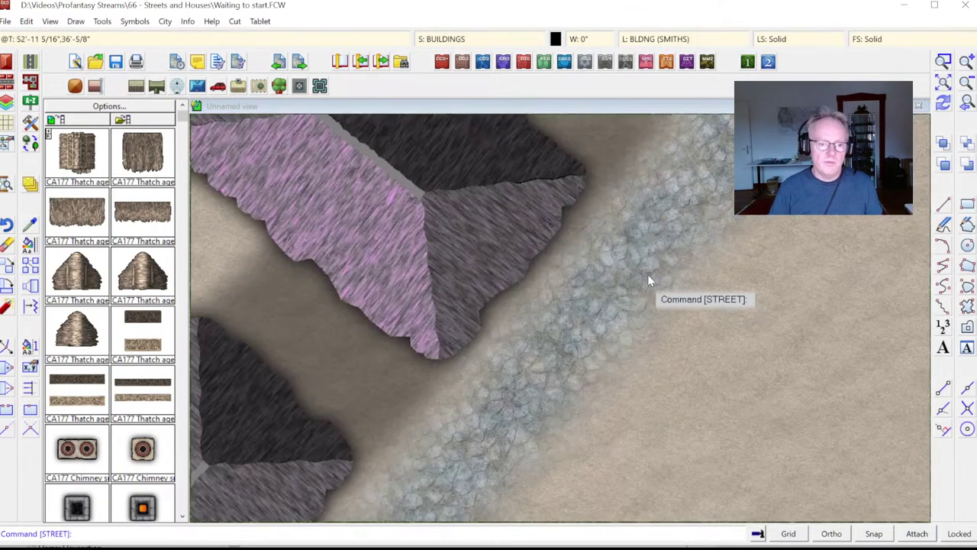
Check a house edge length, then measure the road-to-house distance at 5'-1 1/8".
left_click(188, 22)
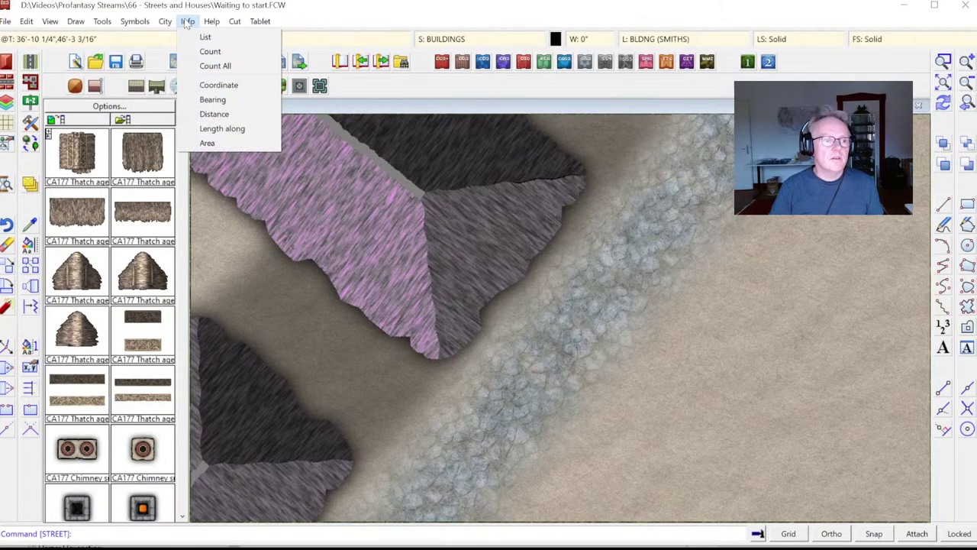
left_click(221, 128)
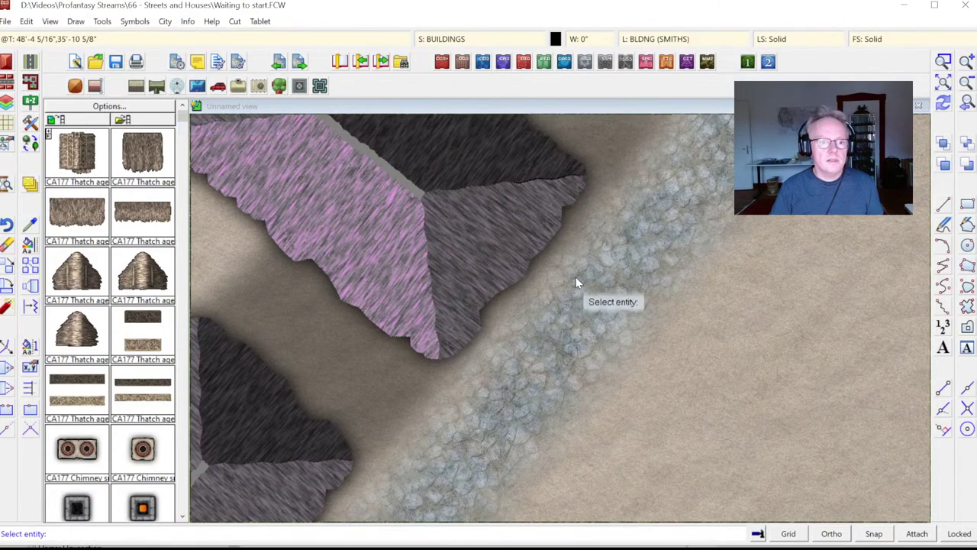
left_click(524, 276)
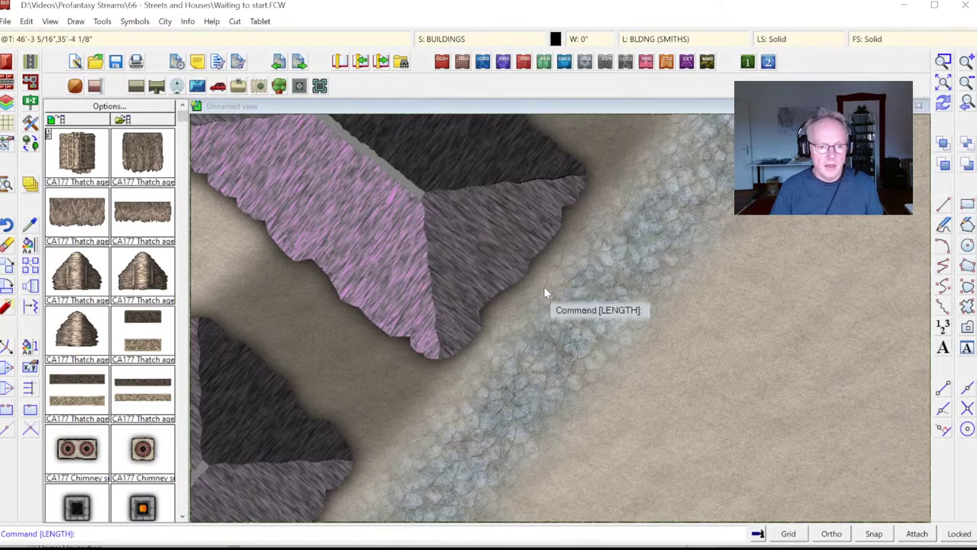
right_click(535, 286)
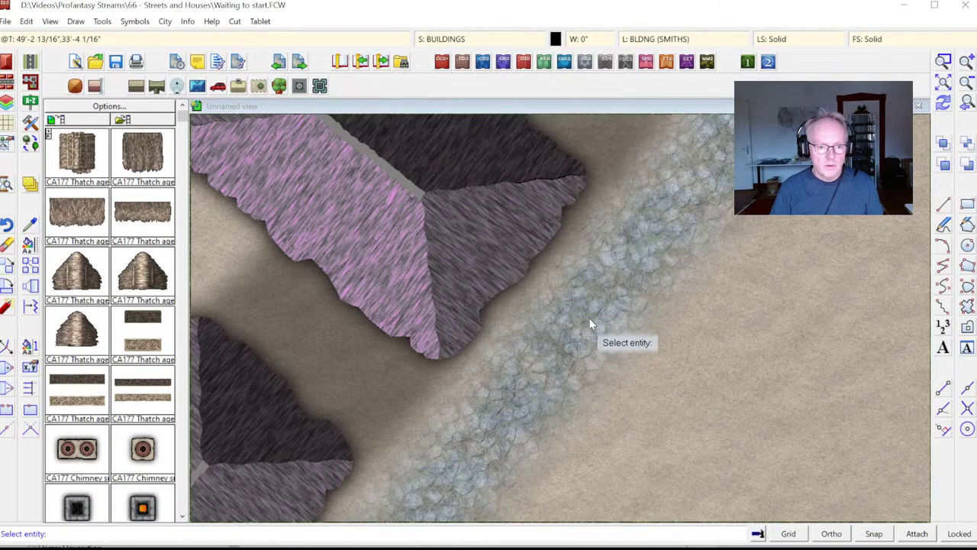
left_click(187, 20)
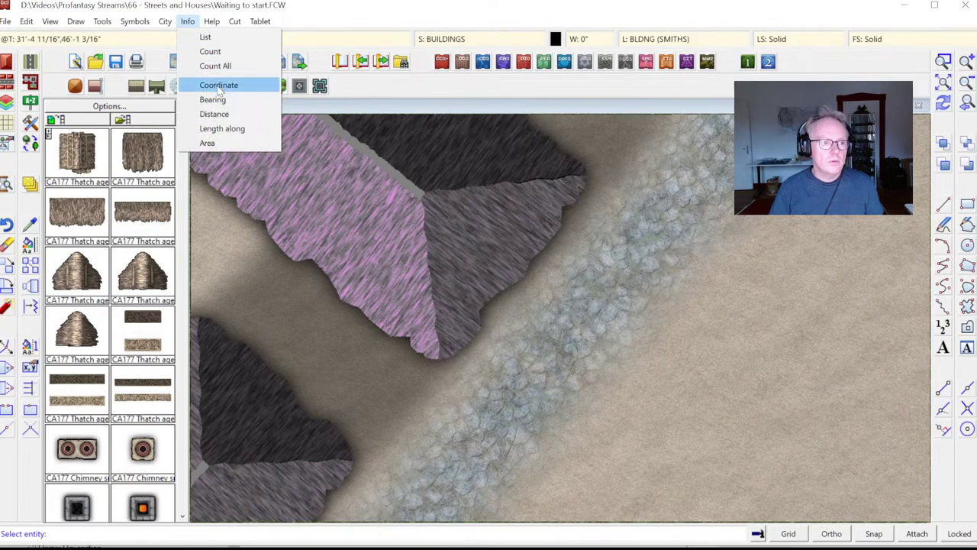
left_click(216, 115)
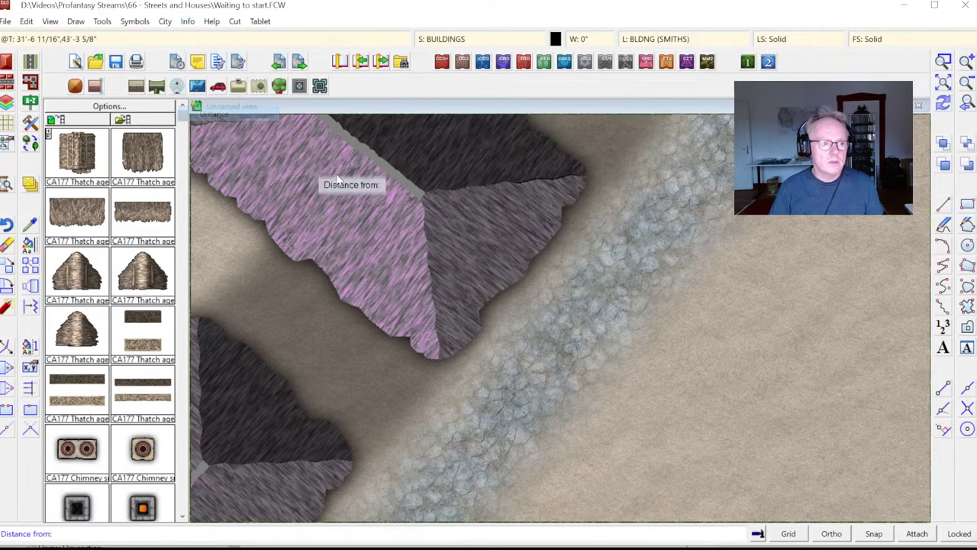
left_click(589, 319)
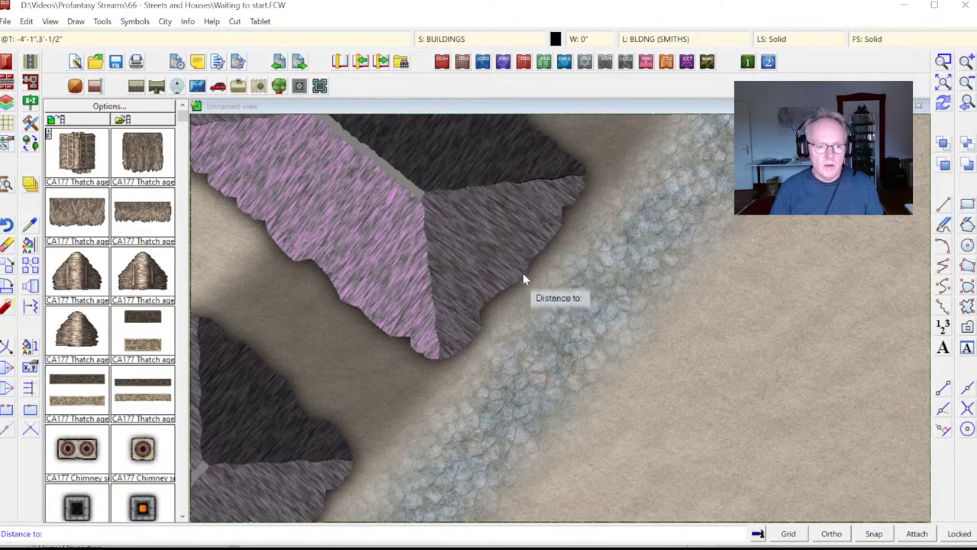
left_click(526, 287)
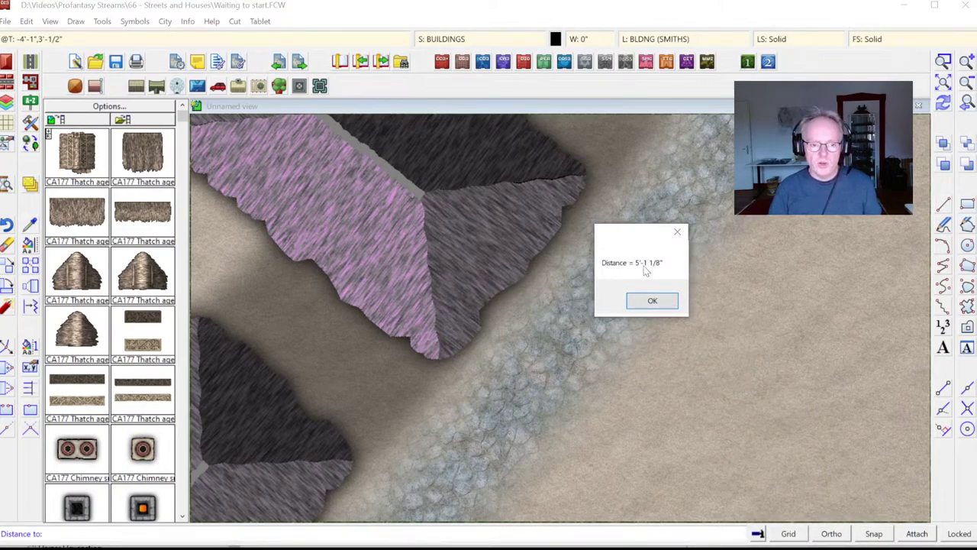
key("Return")
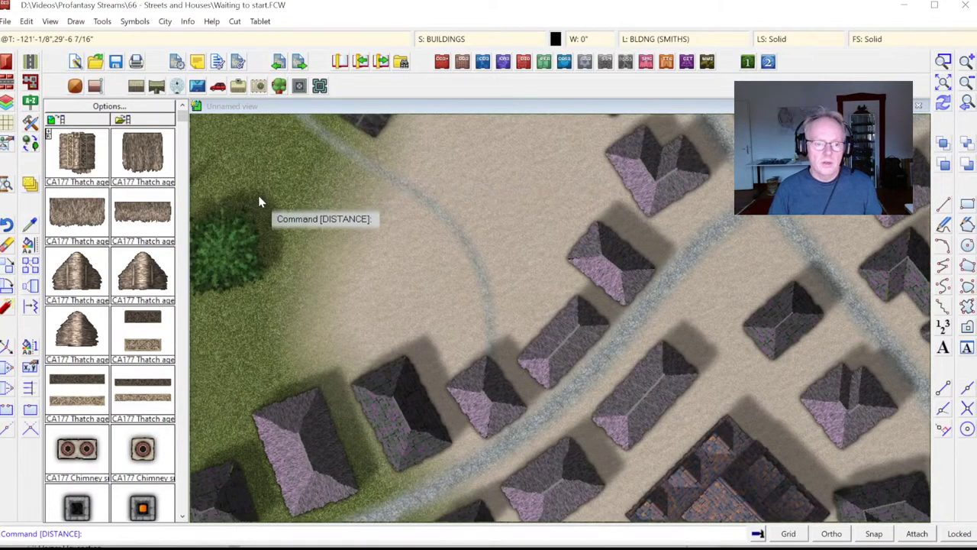
Undo the placed house row and reopen the Street options.
left_click(27, 22)
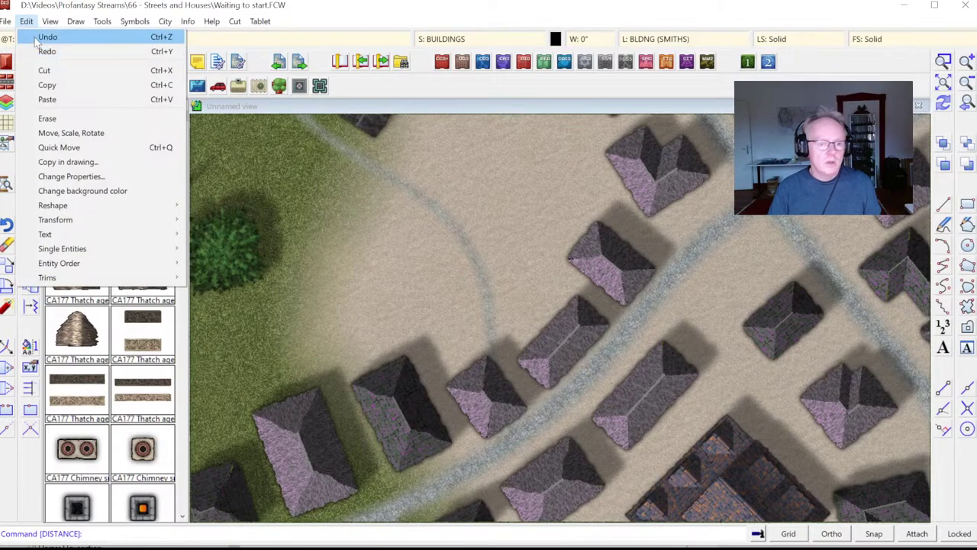
left_click(35, 40)
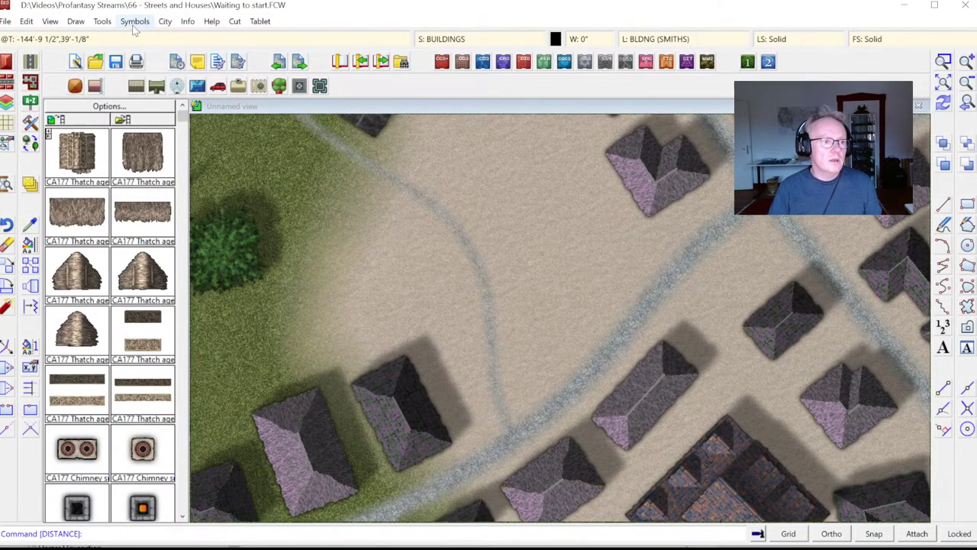
left_click(8, 84)
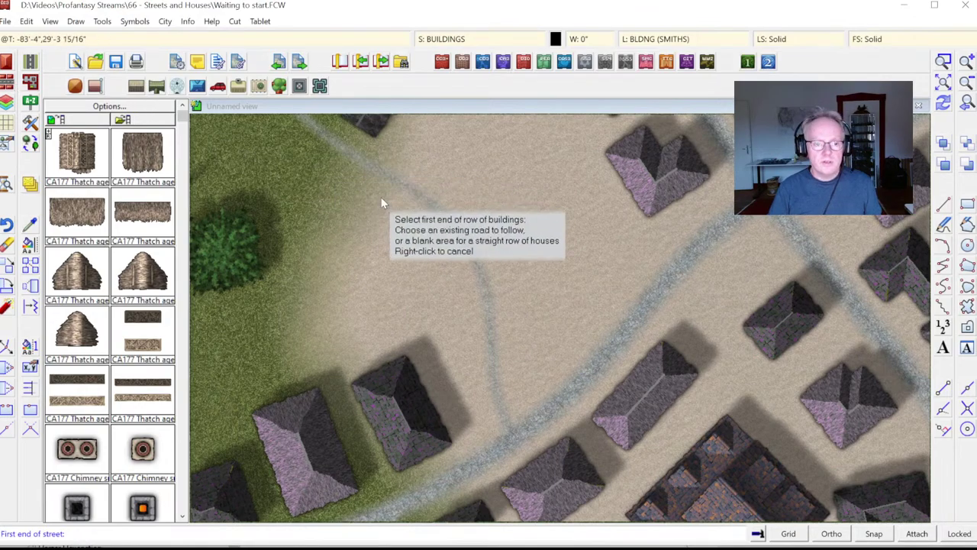
right_click(9, 86)
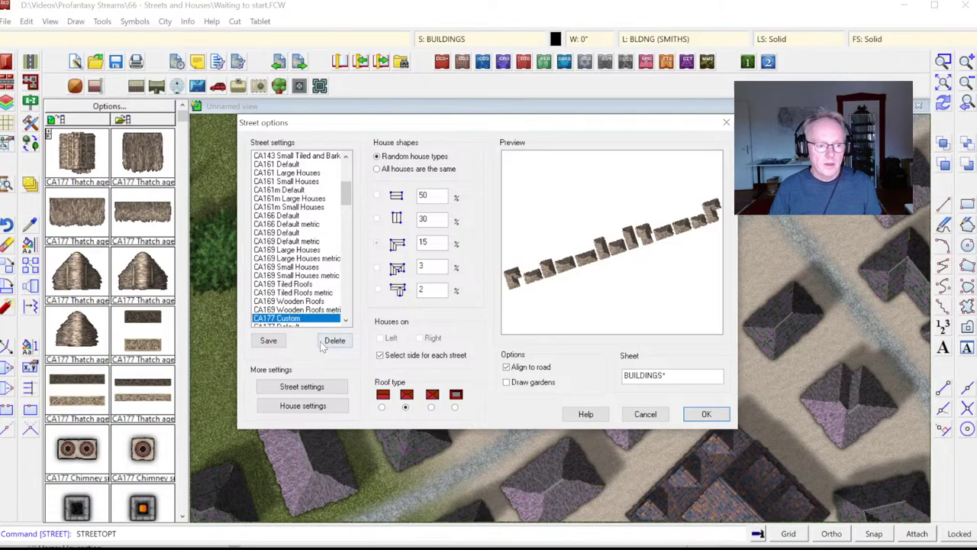
Set the distance from road centre to 25 and accept the street options.
left_click(301, 386)
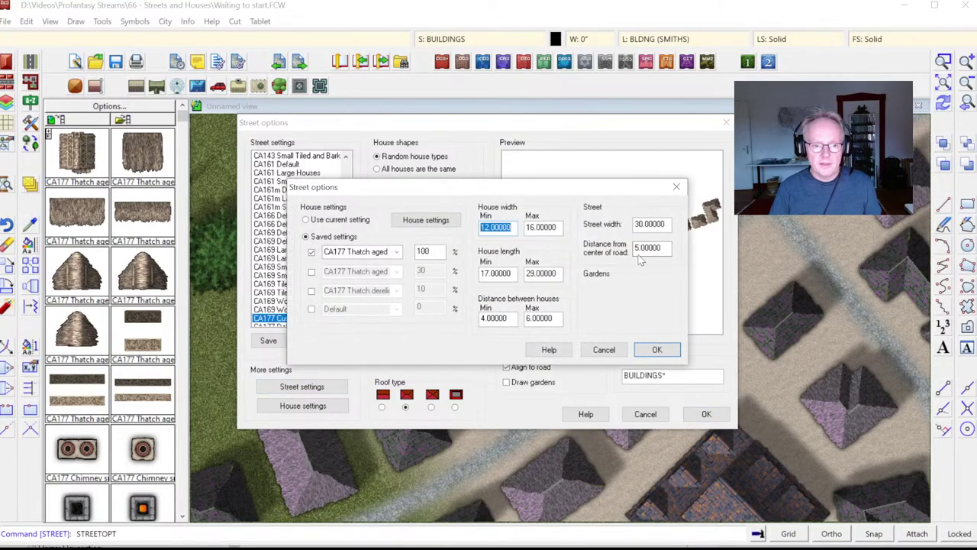
key("Tab")
type("25")
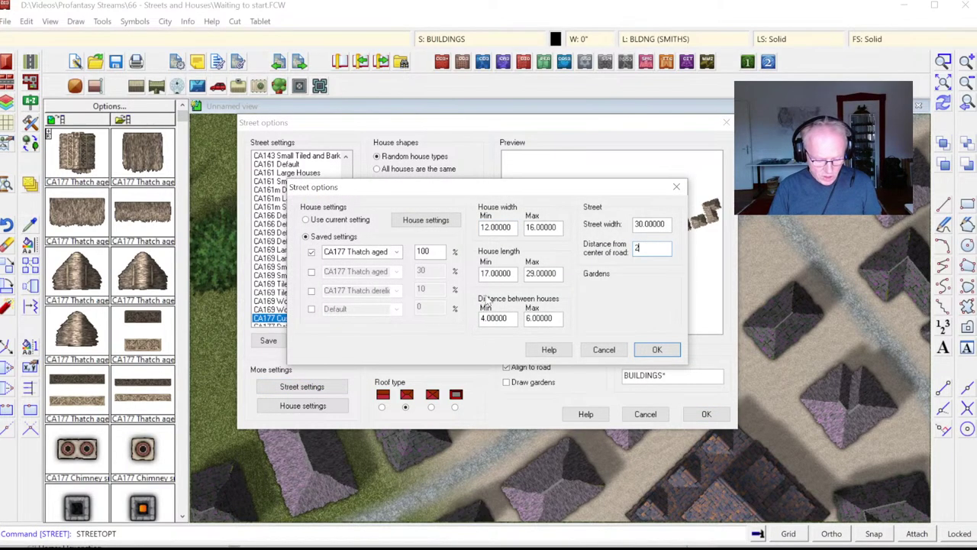
left_click(657, 349)
left_click(704, 413)
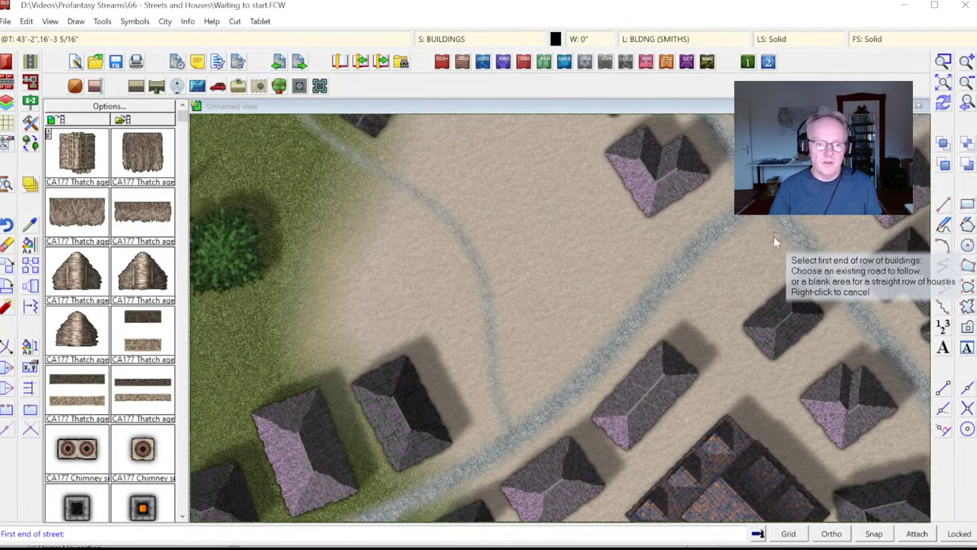
Start a test house row along the road, cancel it, and reopen Street options.
left_click(700, 243)
left_click(661, 262)
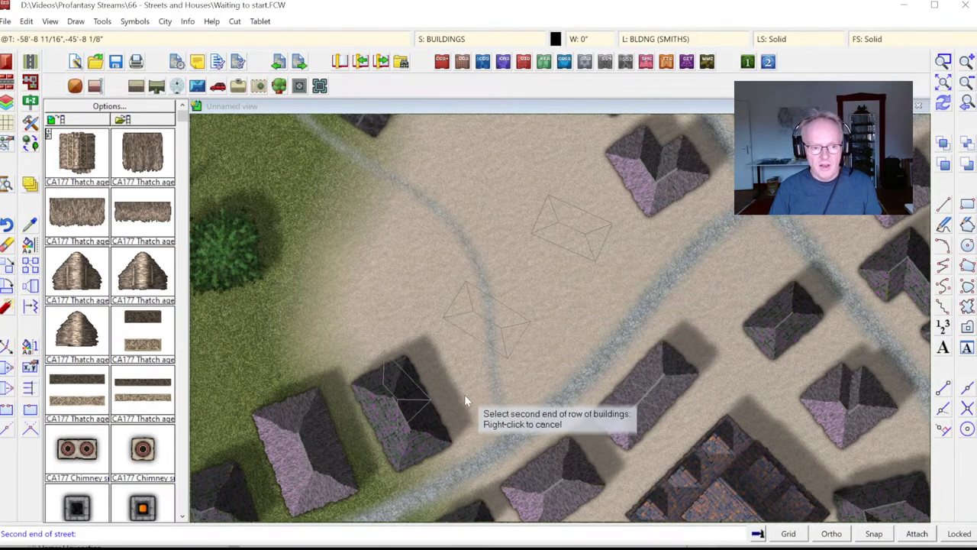
right_click(587, 289)
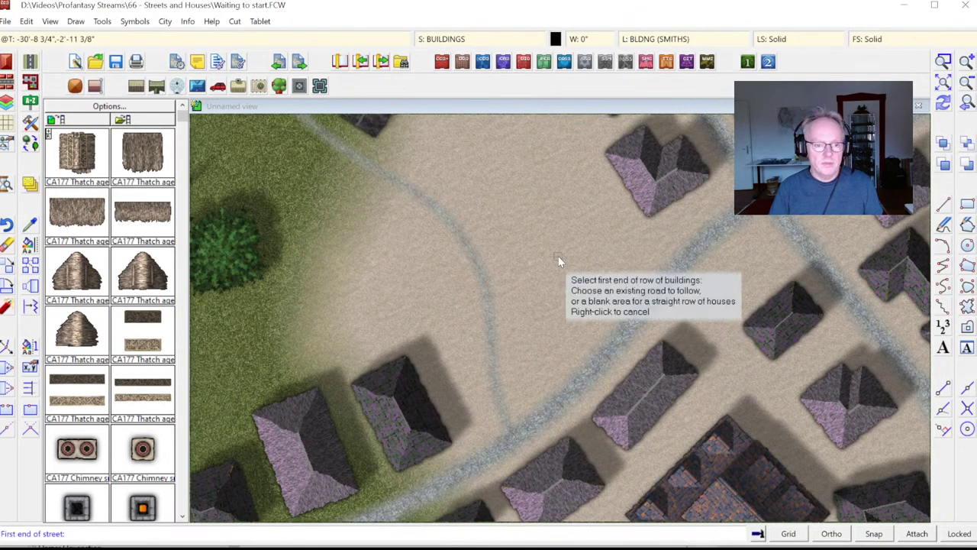
right_click(322, 189)
left_click(6, 85)
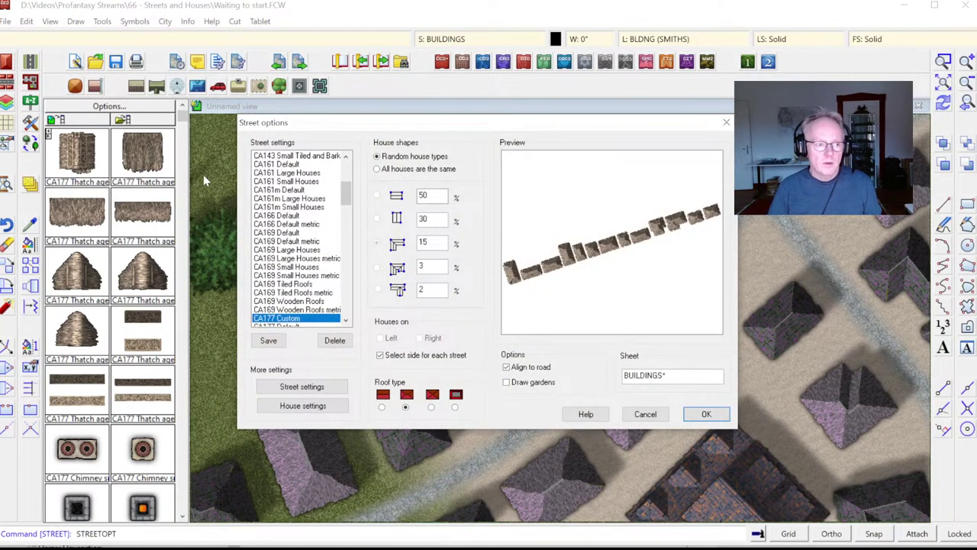
Set the distance from road centre to 0 and accept the street options.
left_click(302, 388)
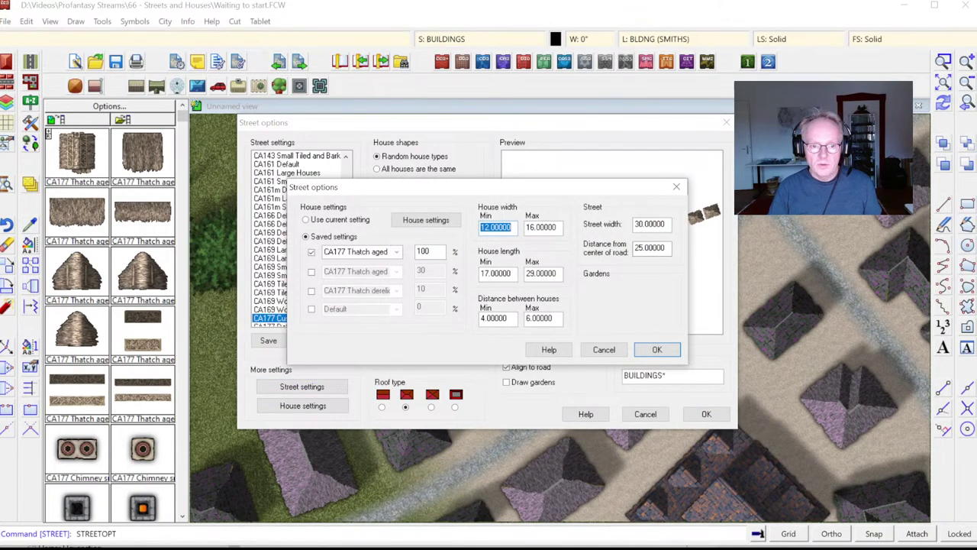
key("shift+Tab")
type("0")
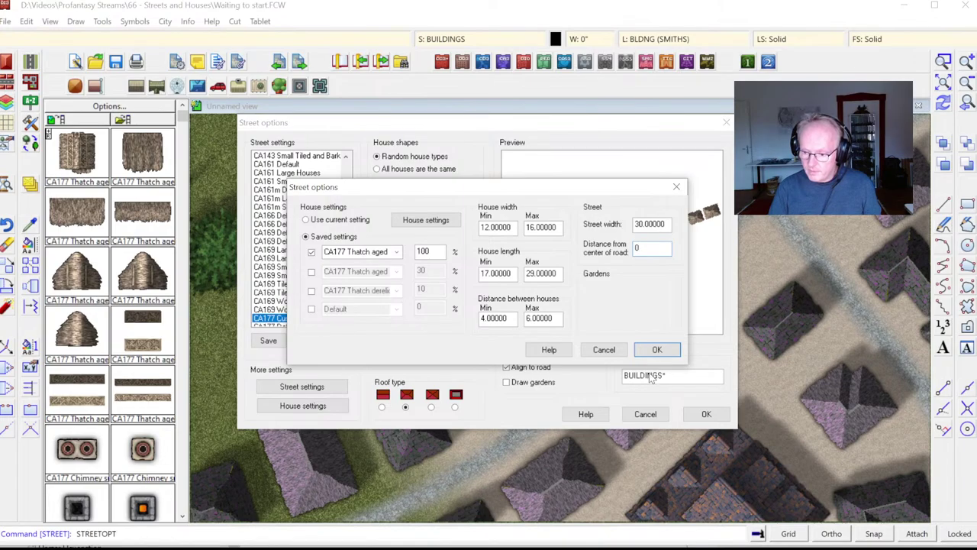
left_click(655, 352)
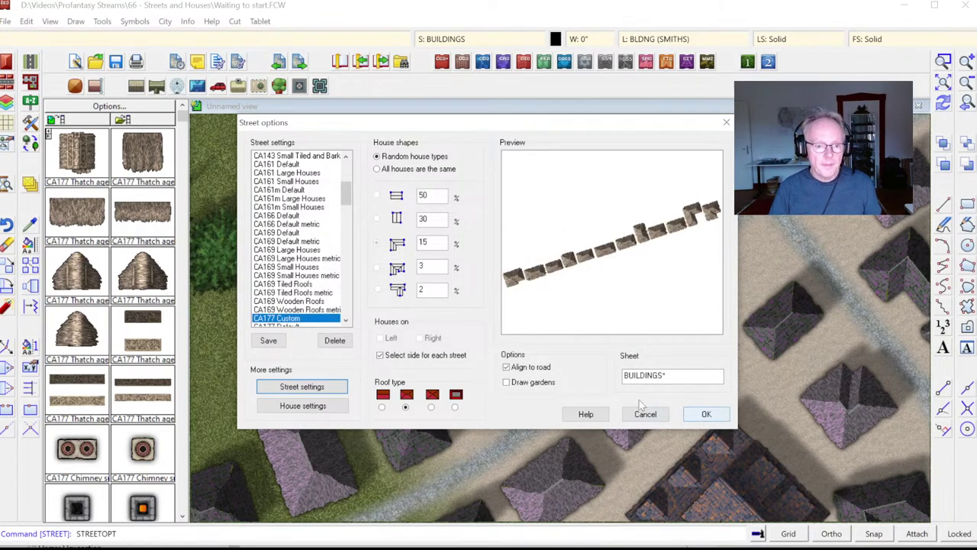
left_click(704, 414)
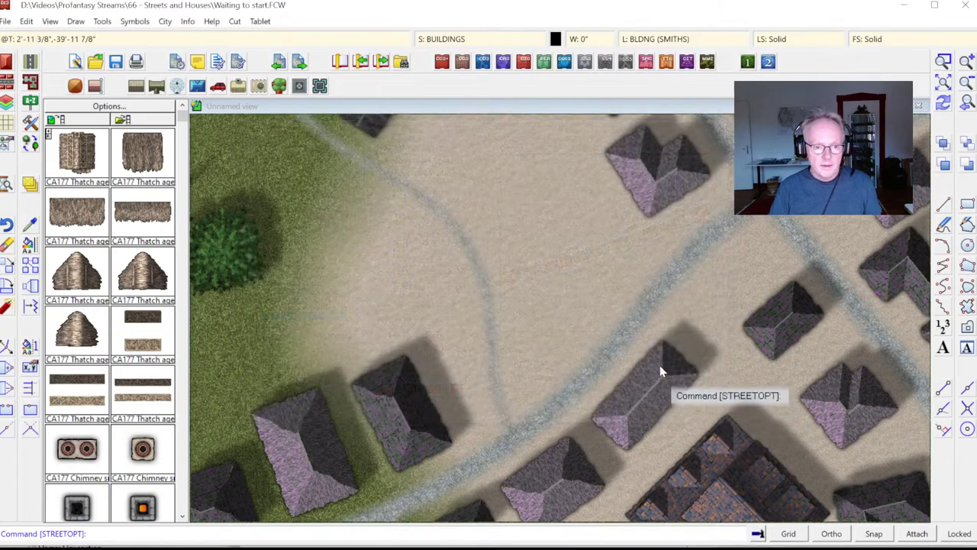
Place a house row along the diagonal road, then undo it.
left_click(6, 90)
left_click(688, 243)
left_click(693, 247)
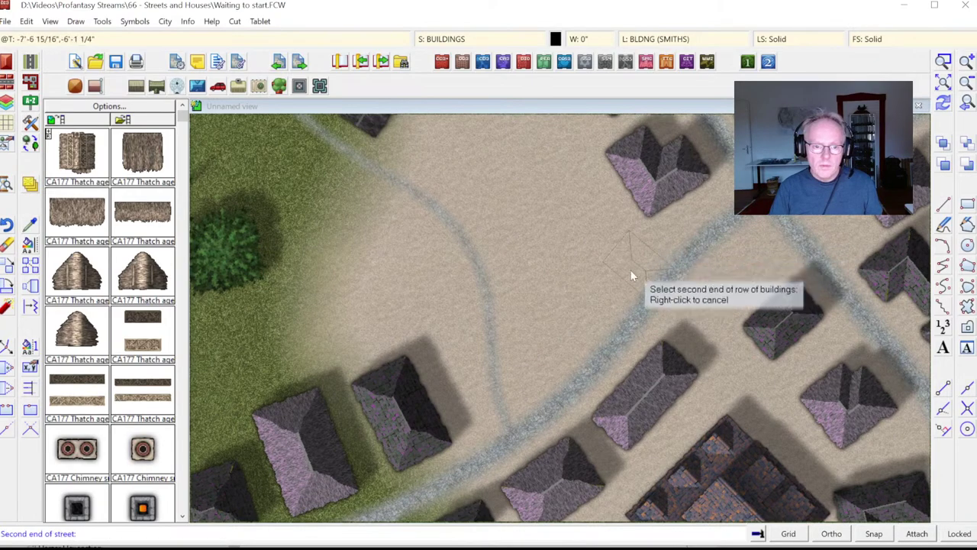
left_click(521, 387)
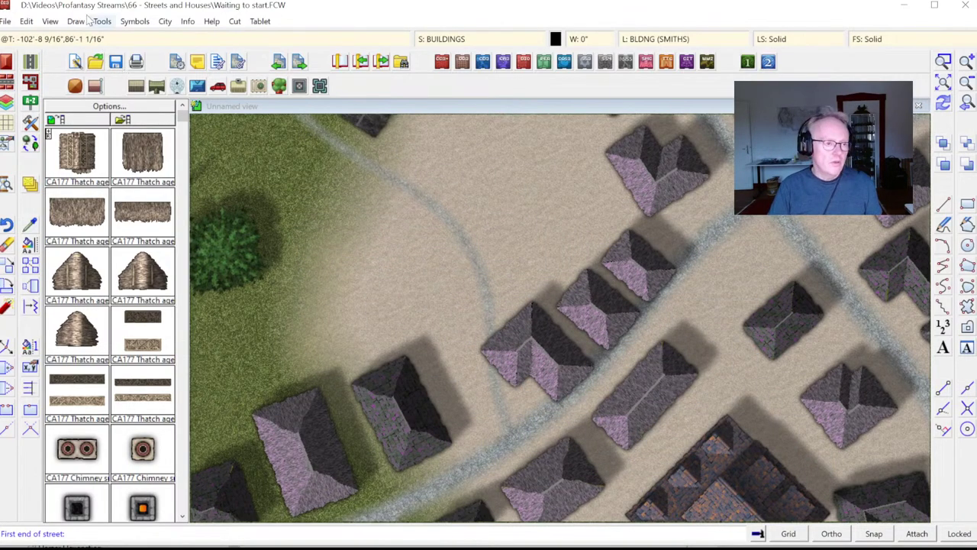
left_click(26, 20)
left_click(195, 124)
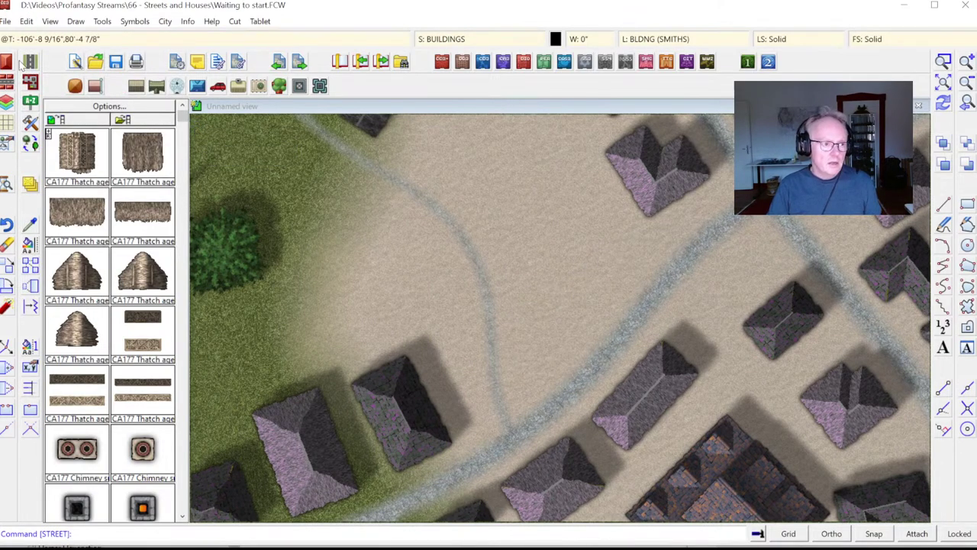
Try a street width of 60, start a house row along the road, then cancel it.
left_click(7, 84)
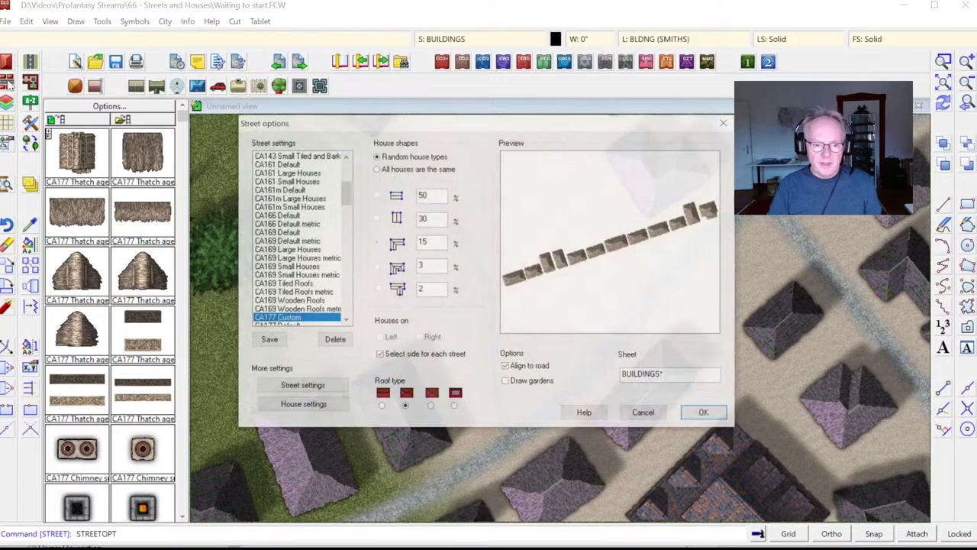
left_click(308, 390)
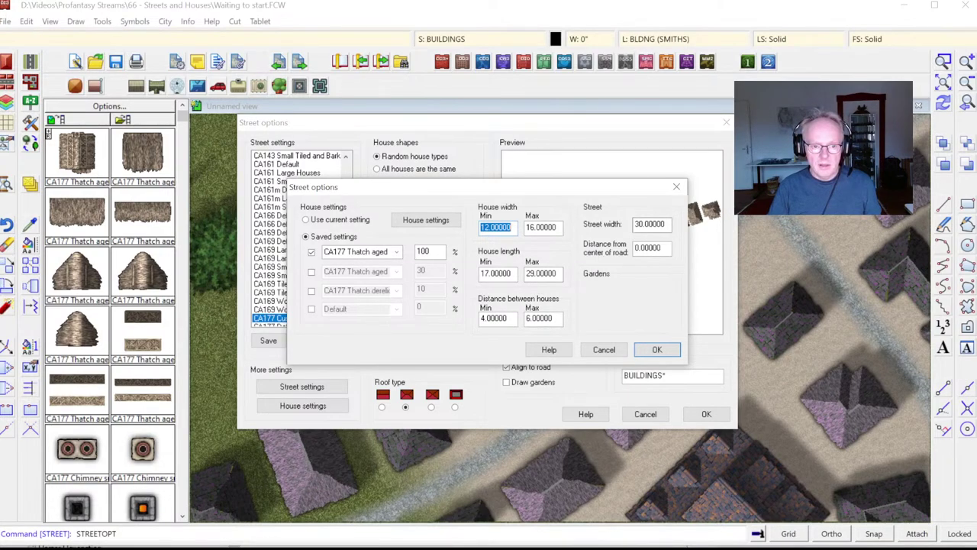
key("Tab")
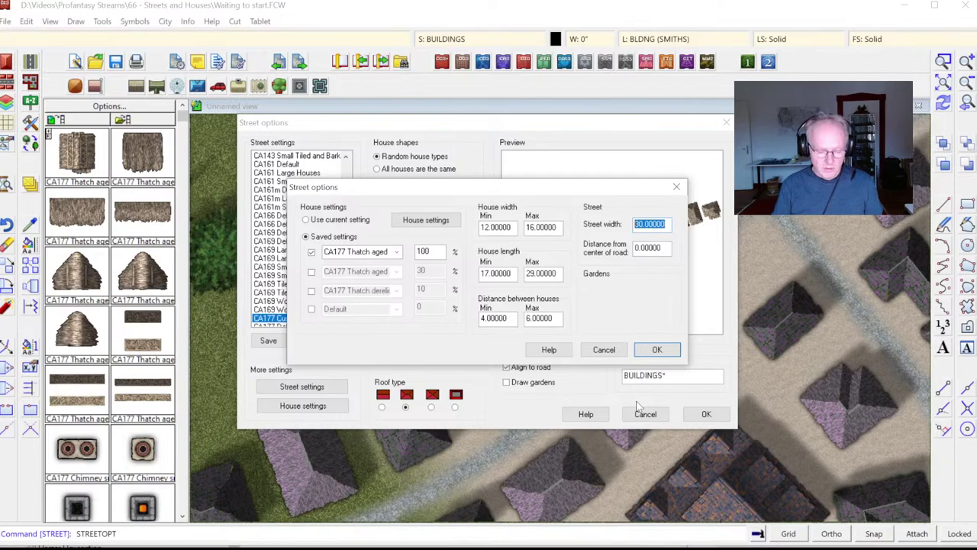
type("60")
key("Tab")
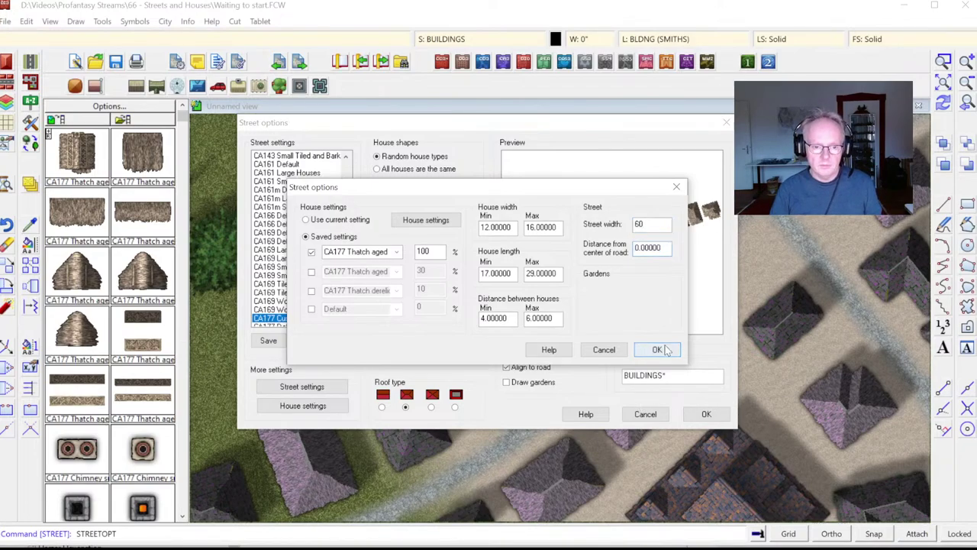
left_click(657, 349)
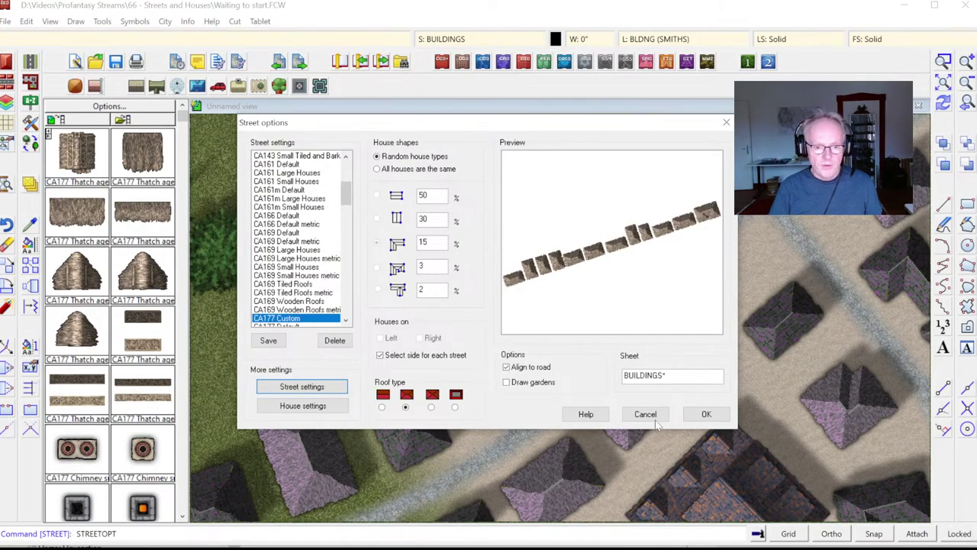
left_click(707, 414)
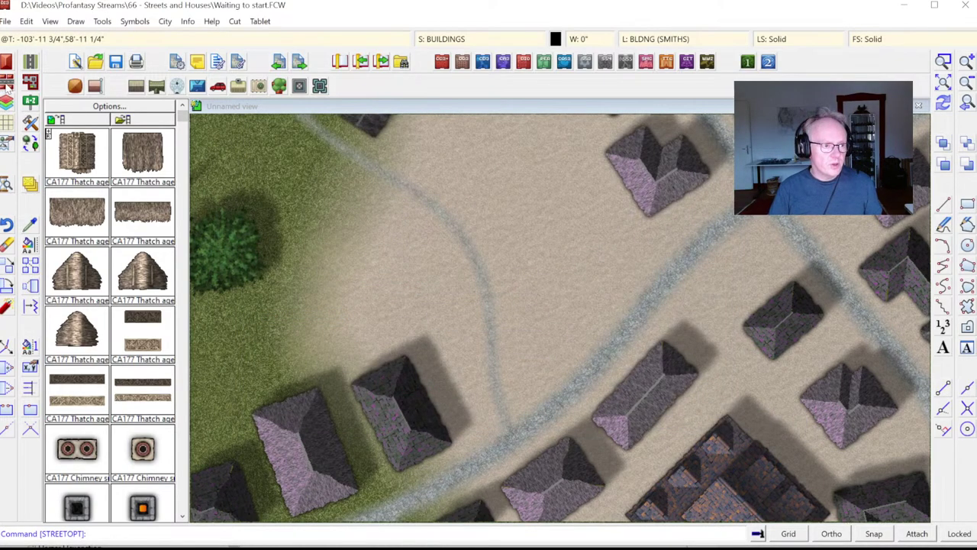
left_click(685, 255)
left_click(665, 244)
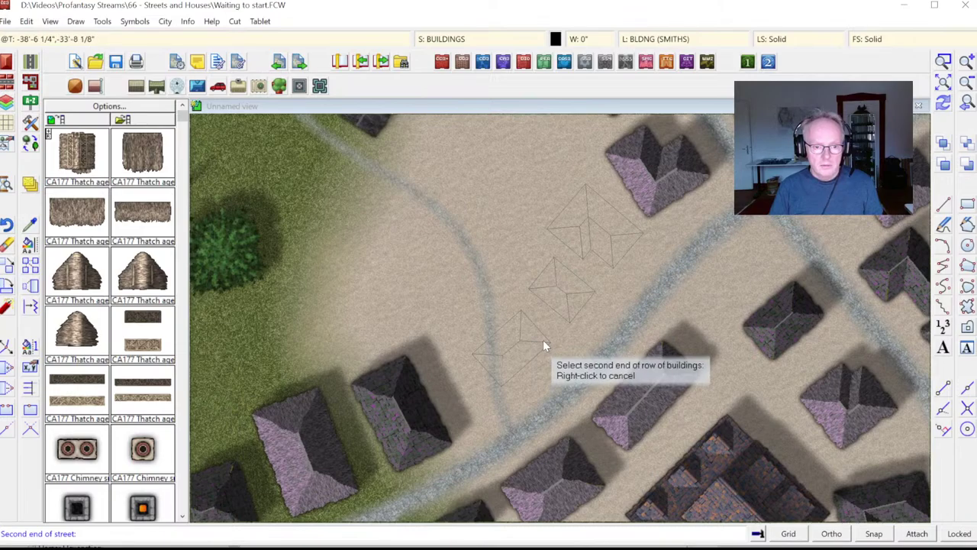
right_click(543, 309)
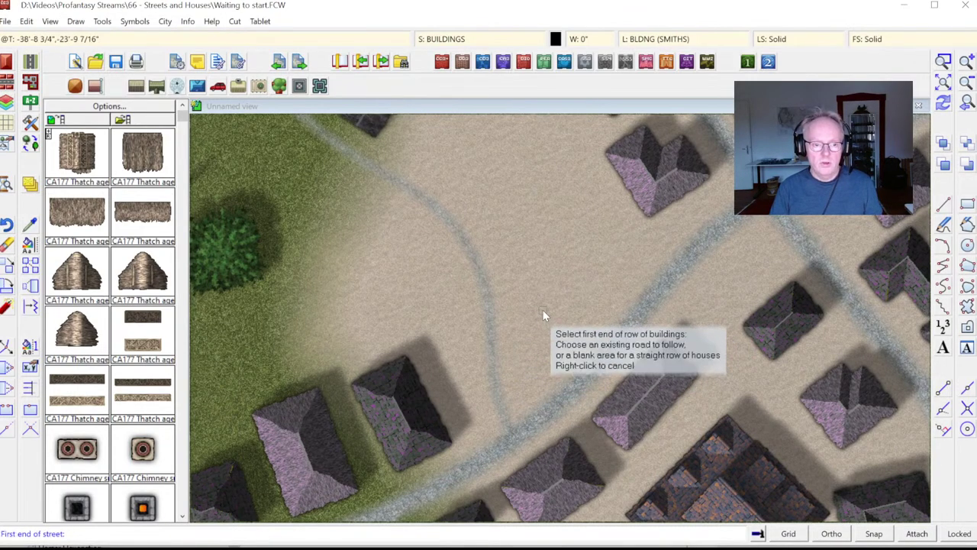
right_click(538, 303)
Set the street width to 20 and place a test row of houses along the diagonal road.
left_click(6, 86)
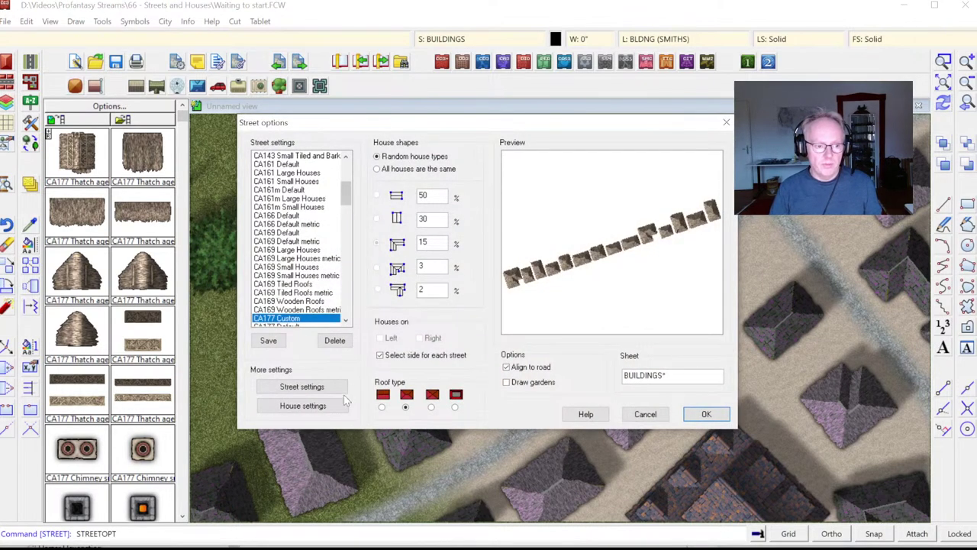
left_click(308, 385)
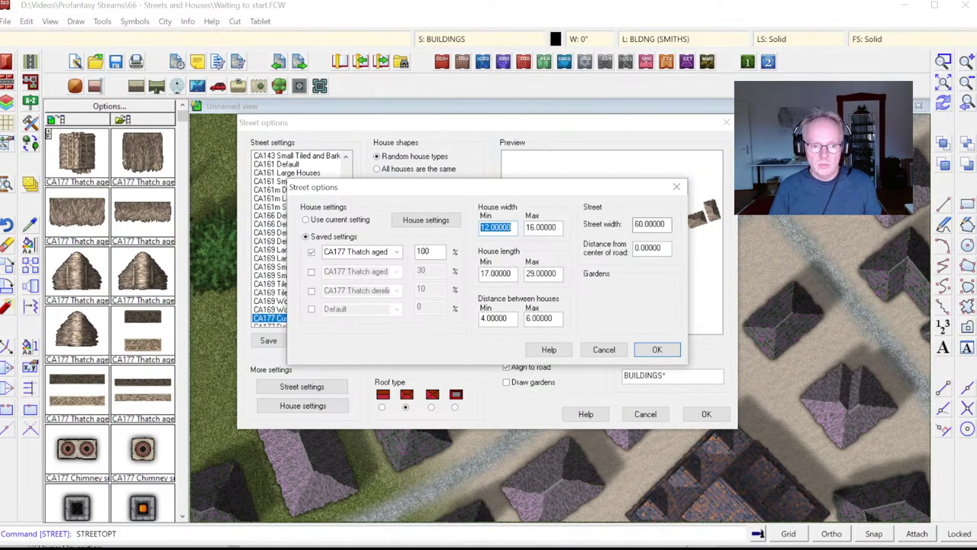
key("Tab")
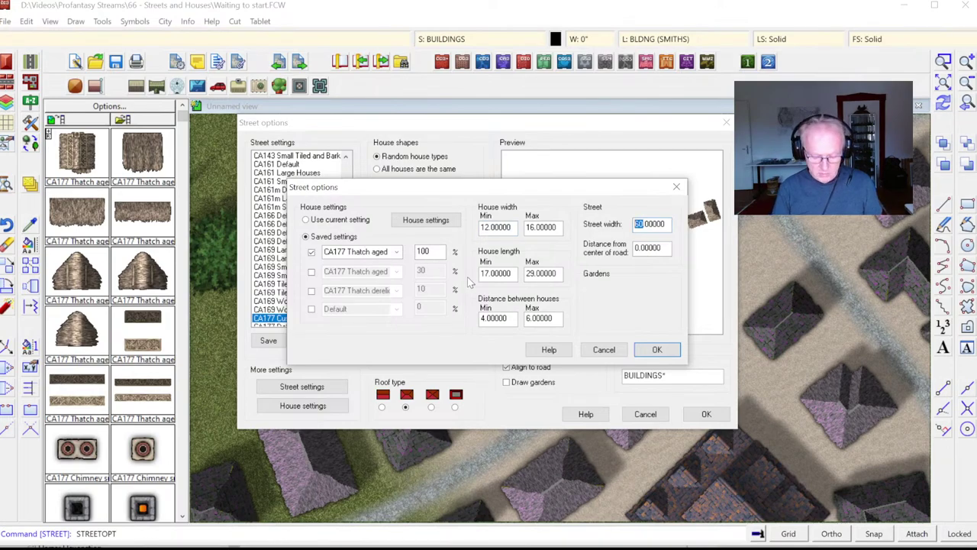
key("Tab")
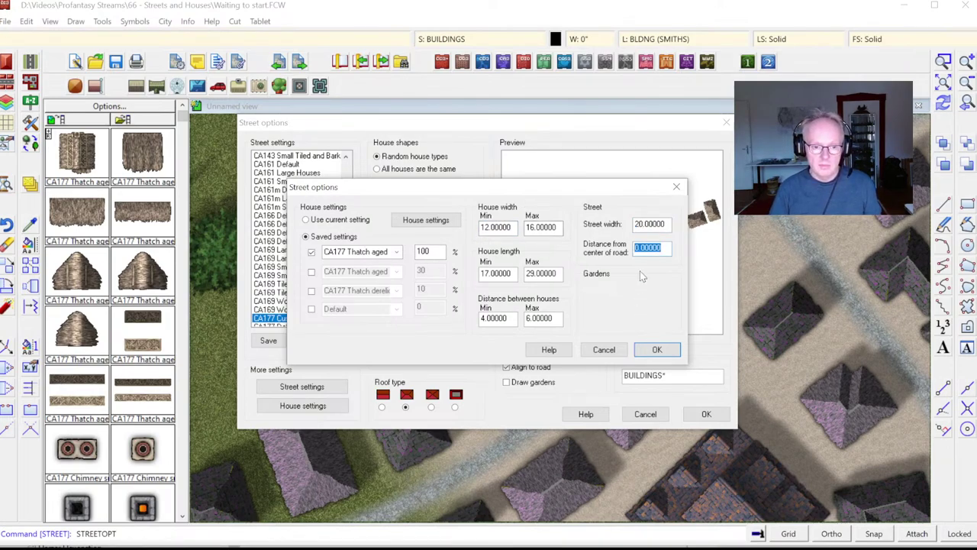
left_click(656, 349)
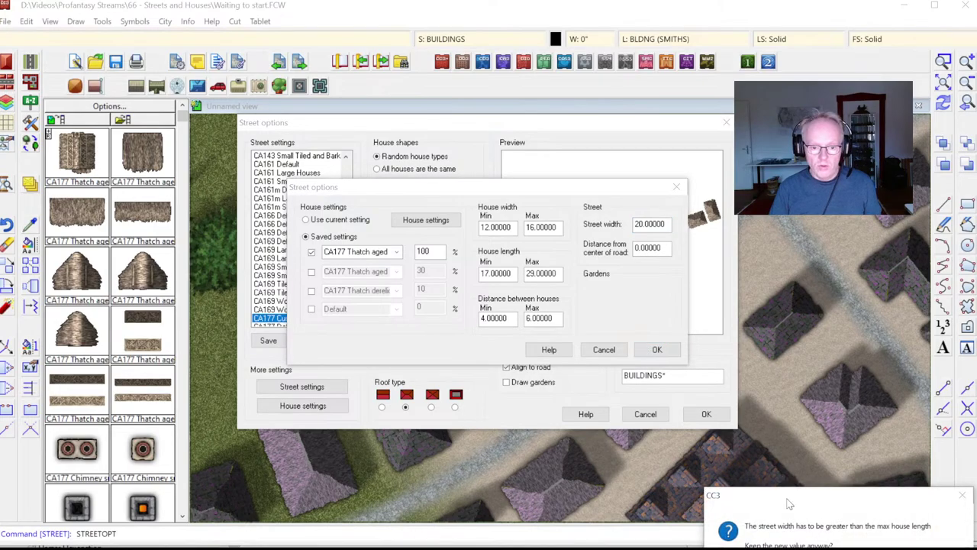
left_click(681, 376)
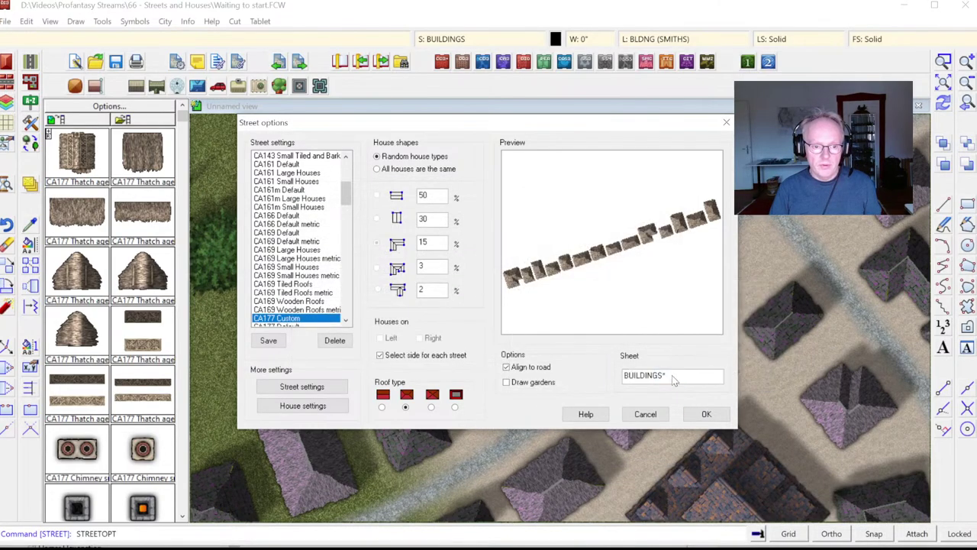
left_click(706, 415)
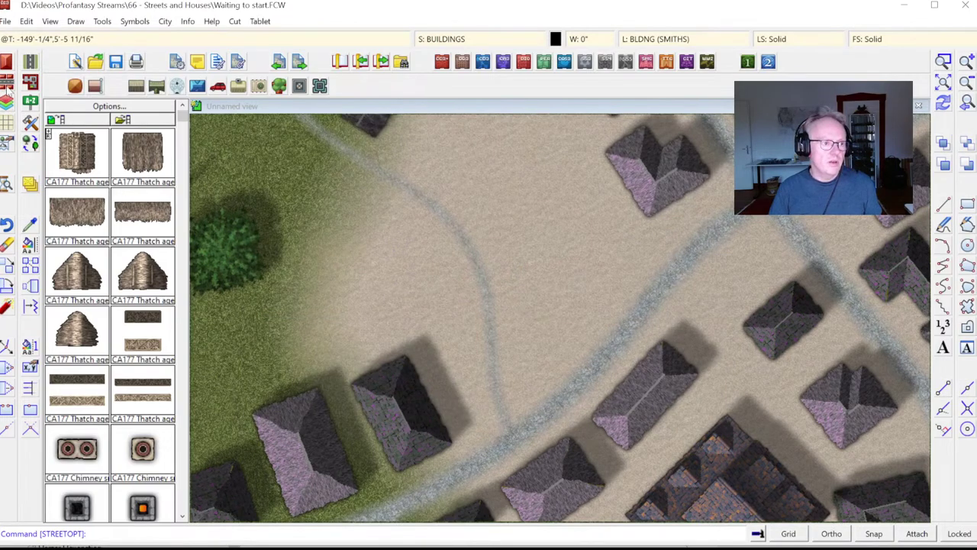
left_click(681, 256)
left_click(685, 259)
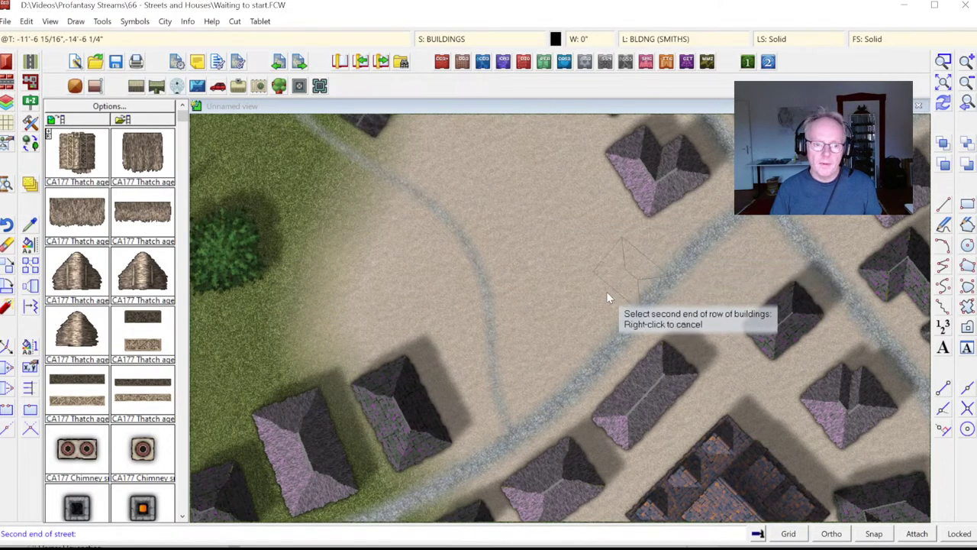
left_click(497, 416)
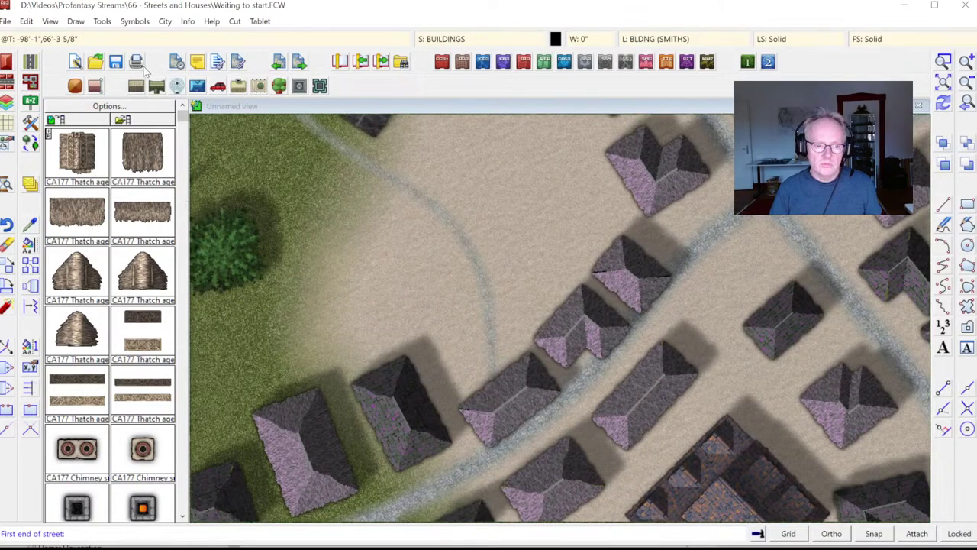
Undo the test row of houses just placed with Edit > Undo.
left_click(26, 22)
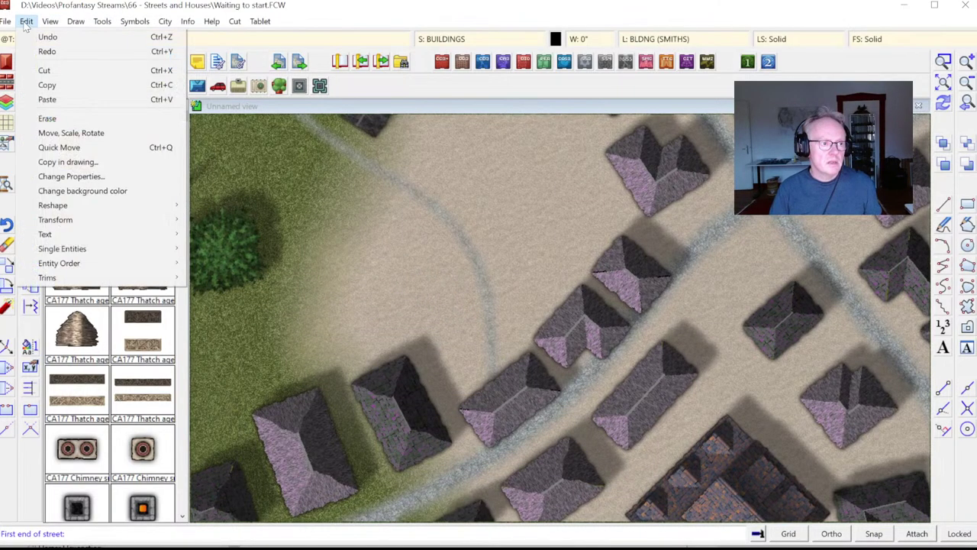
left_click(25, 22)
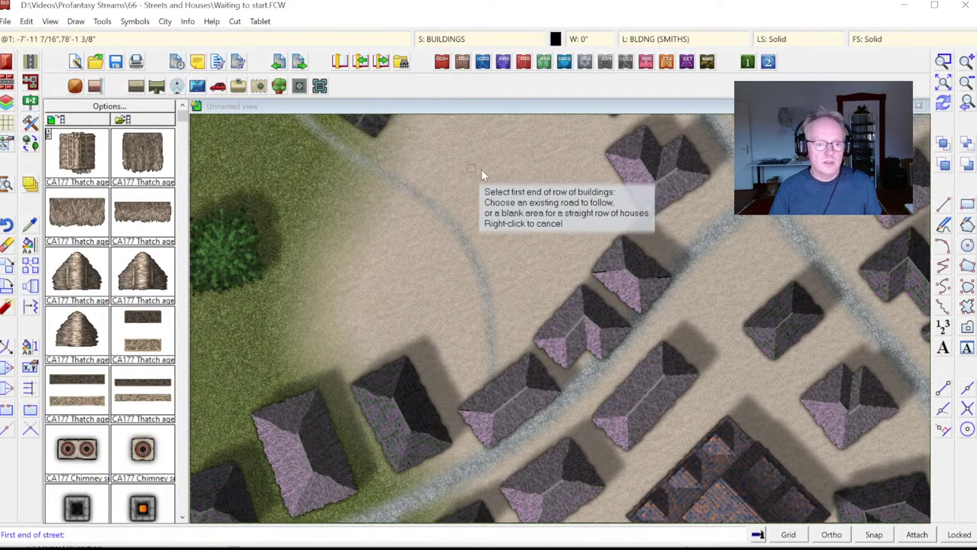
left_click(26, 21)
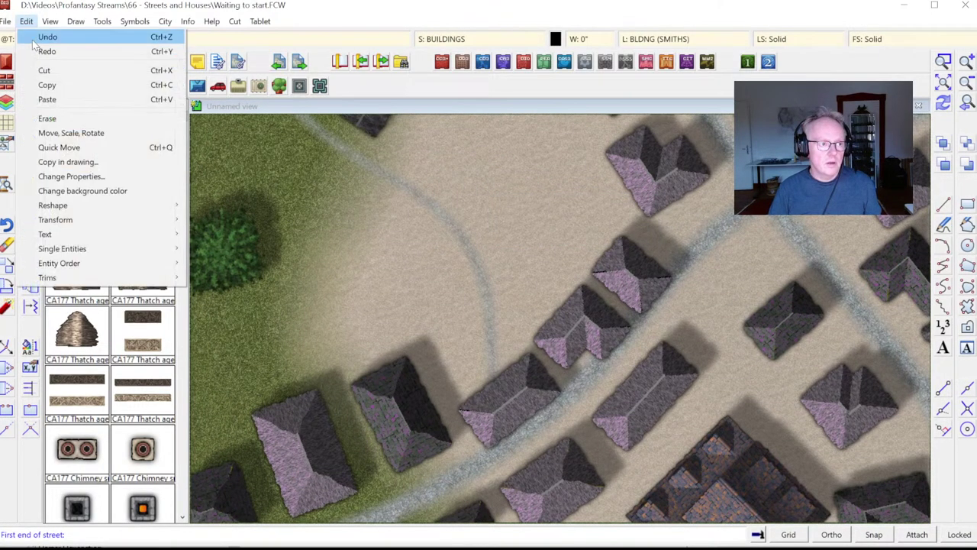
left_click(33, 41)
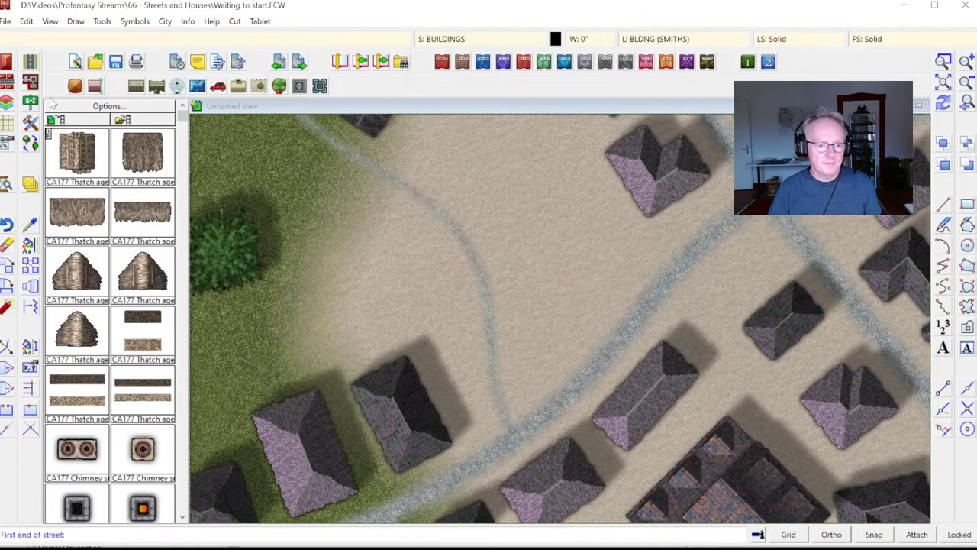
left_click(25, 84)
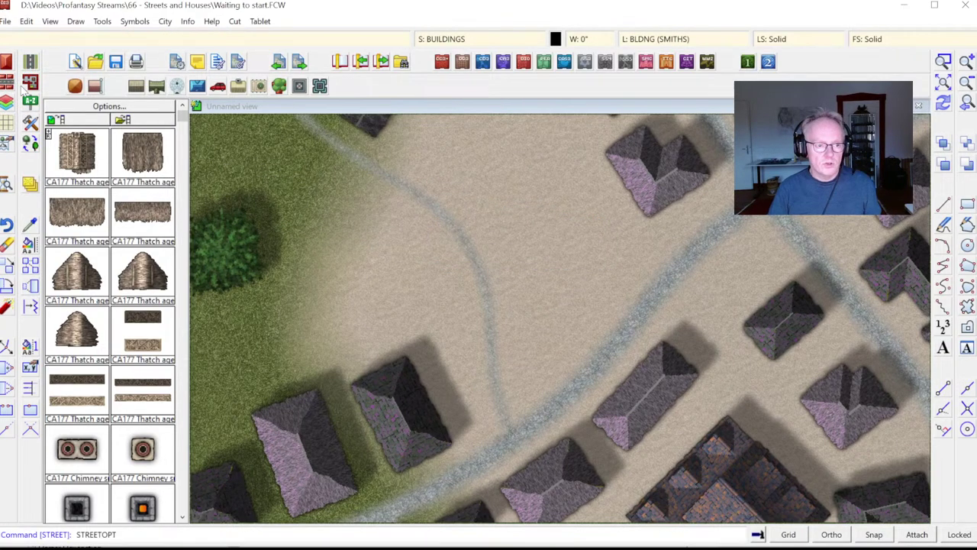
Set street width 30 and distance from road centre 5 in the street settings.
left_click(314, 387)
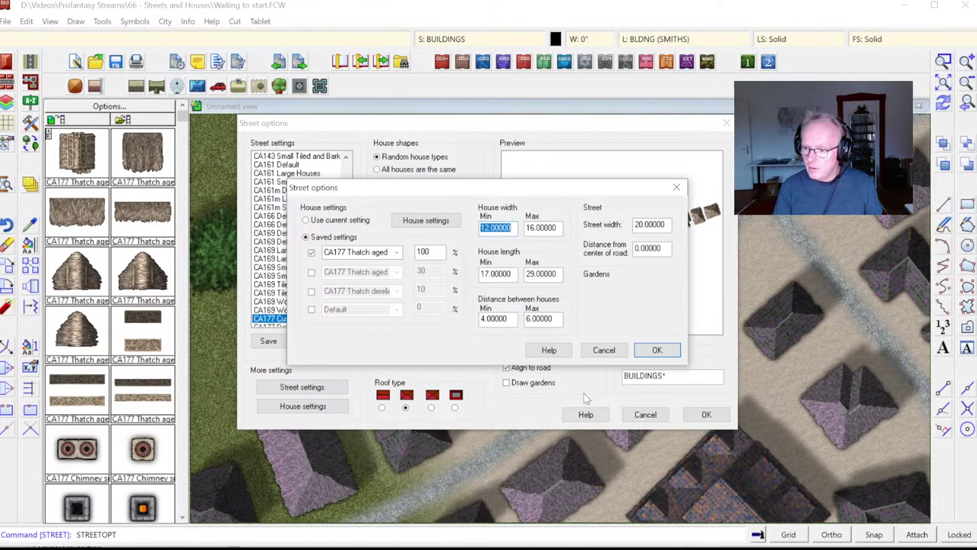
type("3")
key("Return")
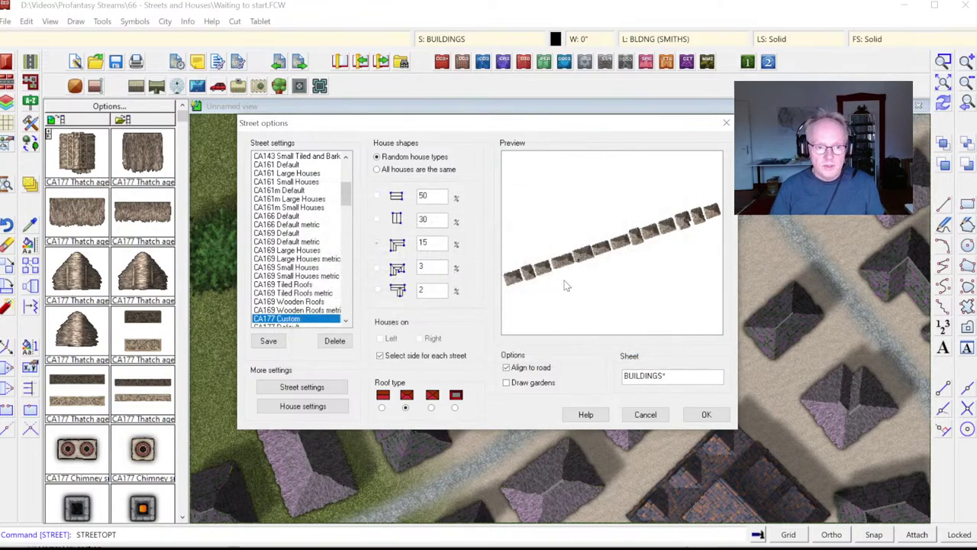
left_click(333, 387)
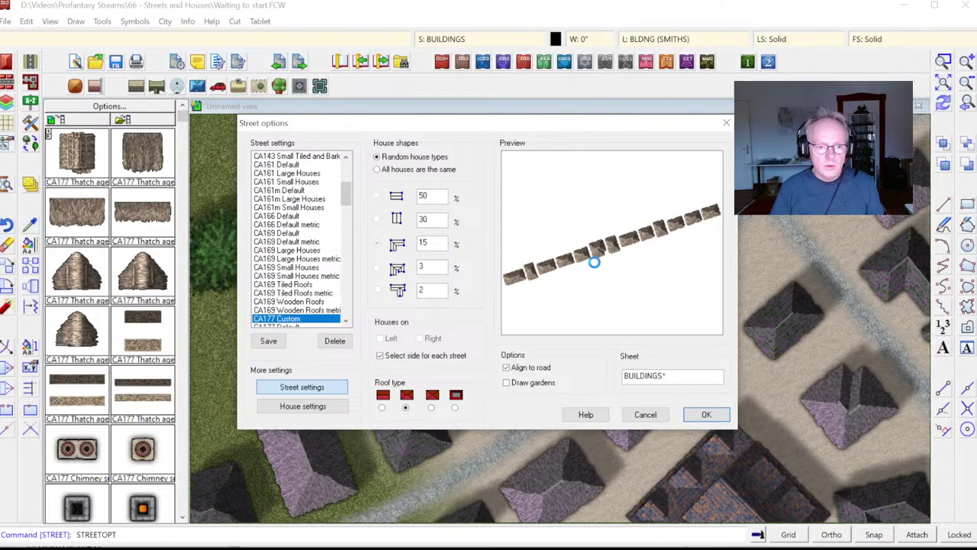
left_click(649, 224)
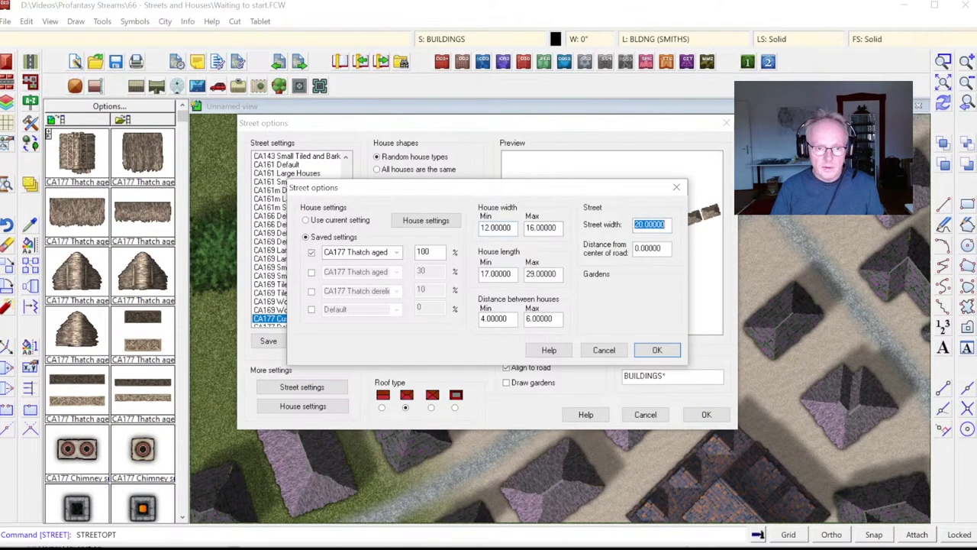
type("30")
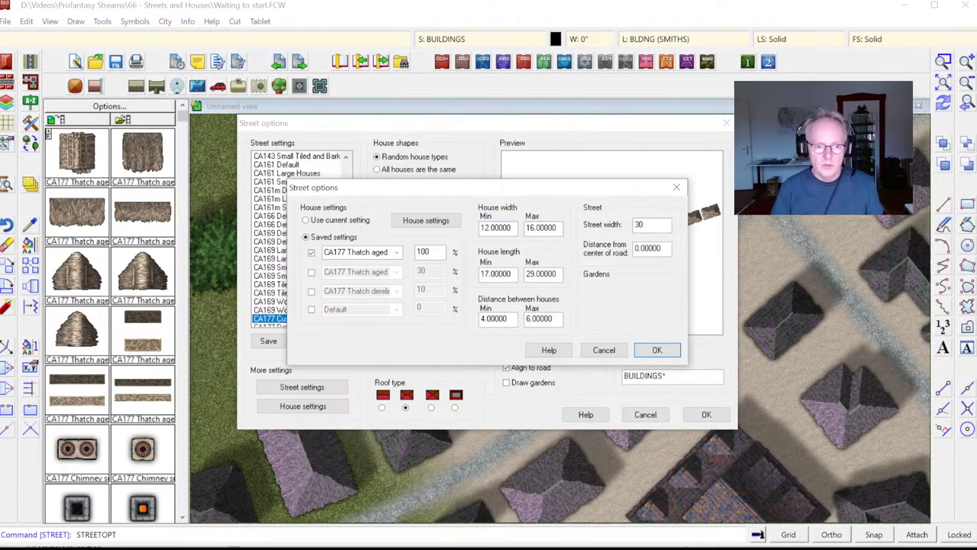
key("Tab")
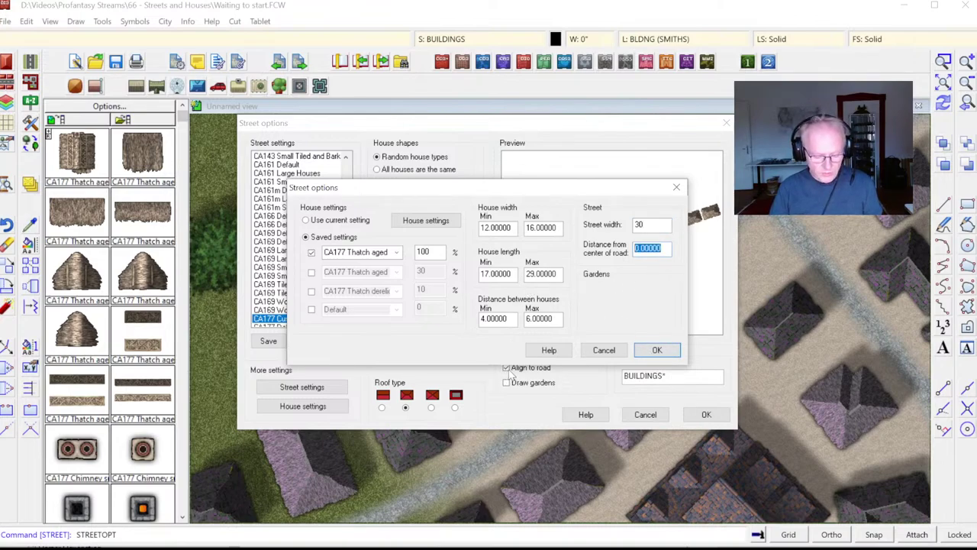
type("5")
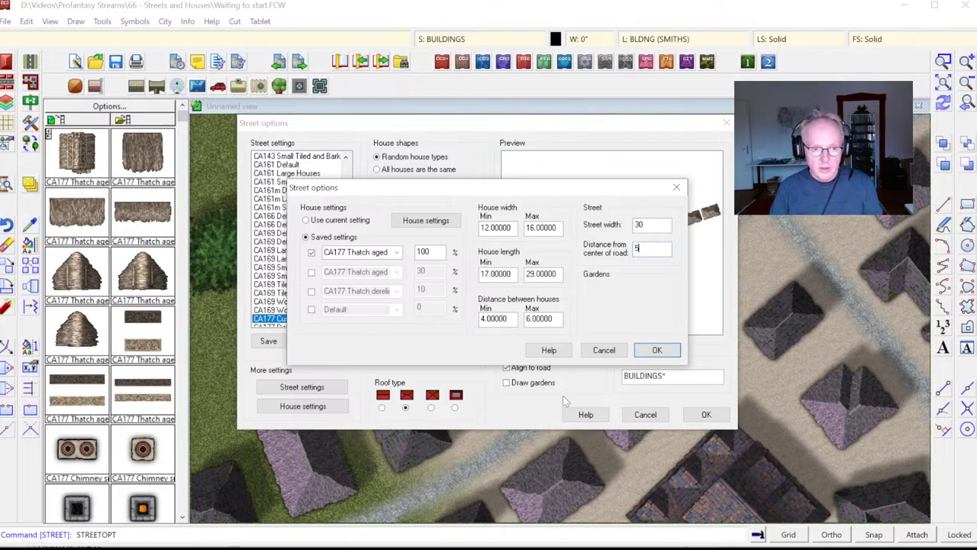
left_click(657, 350)
left_click(715, 415)
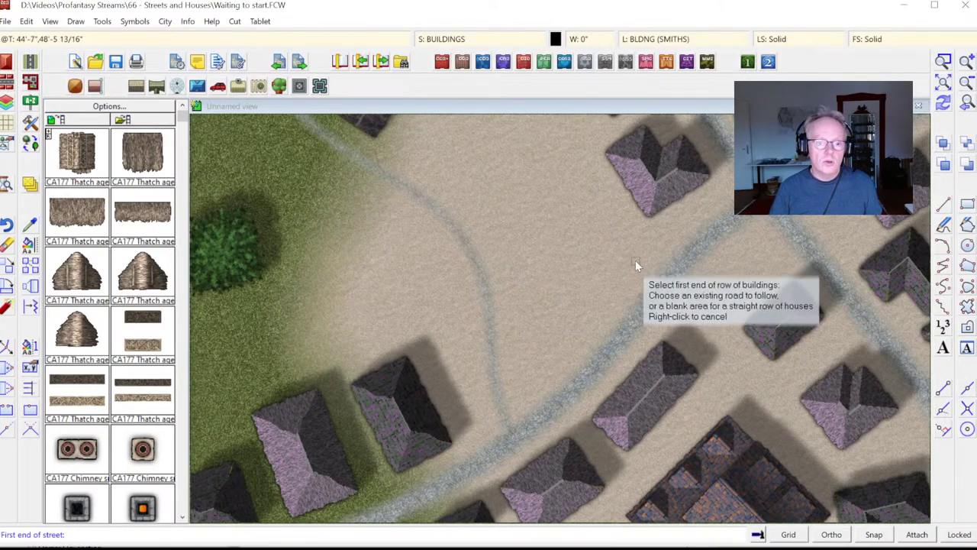
Place a row of thatched houses between two points along the diagonal road.
left_click(645, 284)
right_click(656, 288)
left_click(657, 285)
left_click(656, 261)
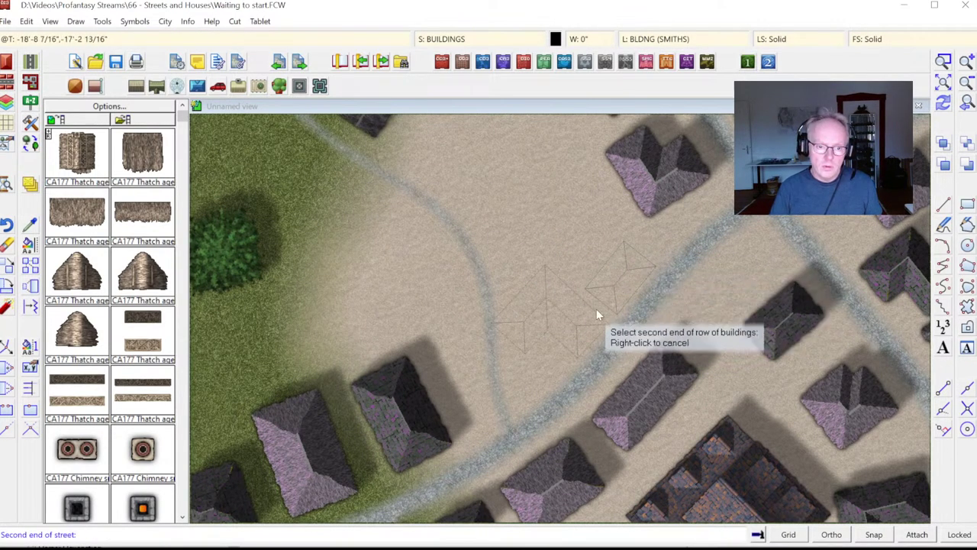
left_click(536, 370)
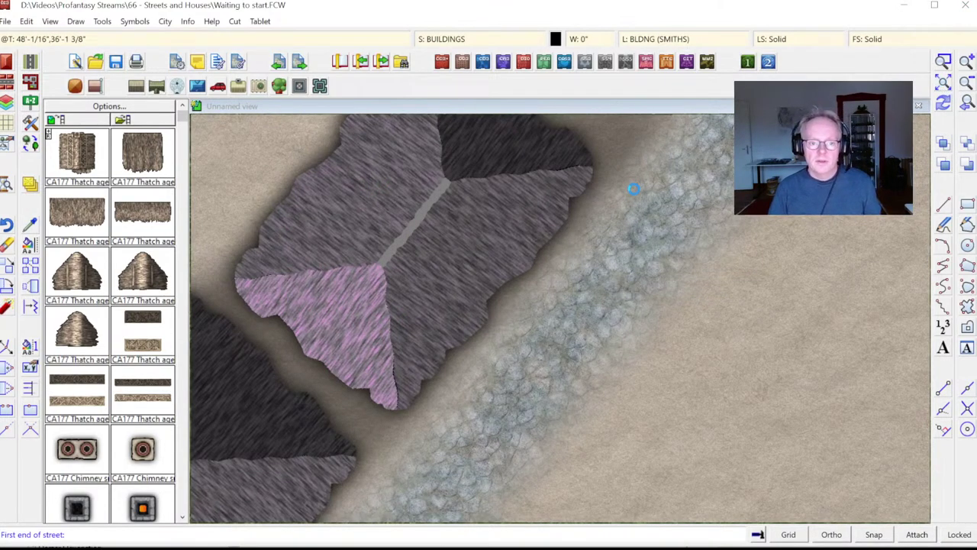
Zoom to the whole Aramalina map, then window-zoom onto the central crossroads west of the lake.
key("ctrl+e")
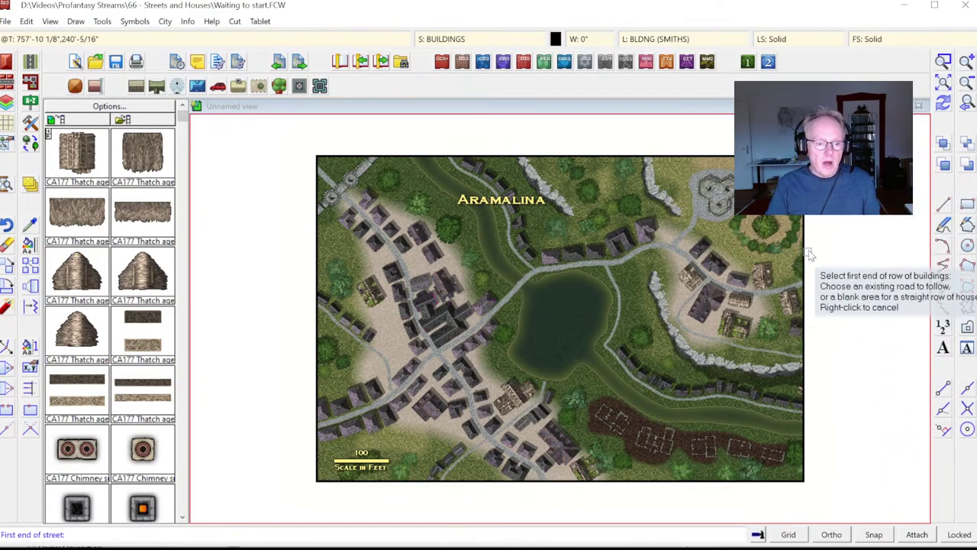
left_click(944, 63)
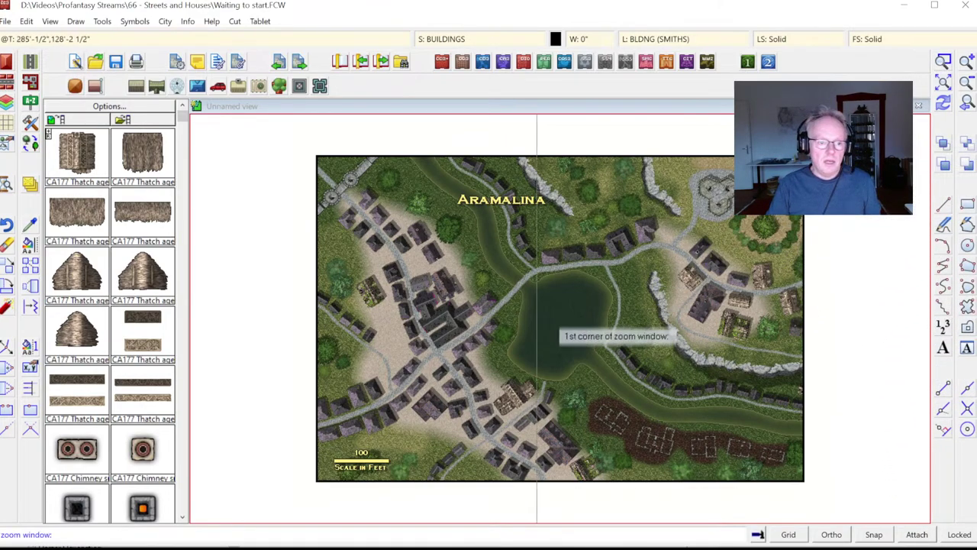
left_click(376, 261)
left_click(521, 380)
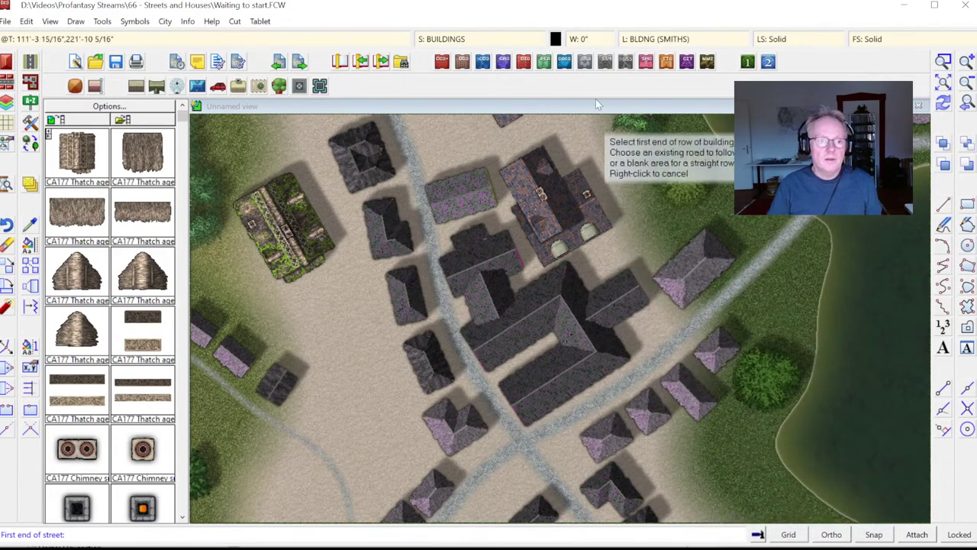
Turn off Adjust Hue/Saturation on the BUILDINGS sheet so the roofs show brown thatch.
left_click(448, 40)
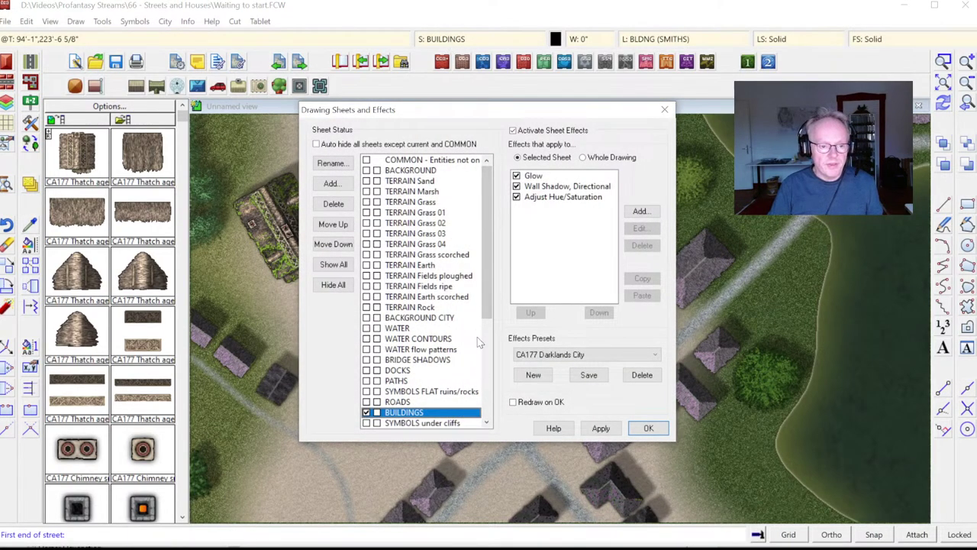
scroll(479, 344, "down", 5)
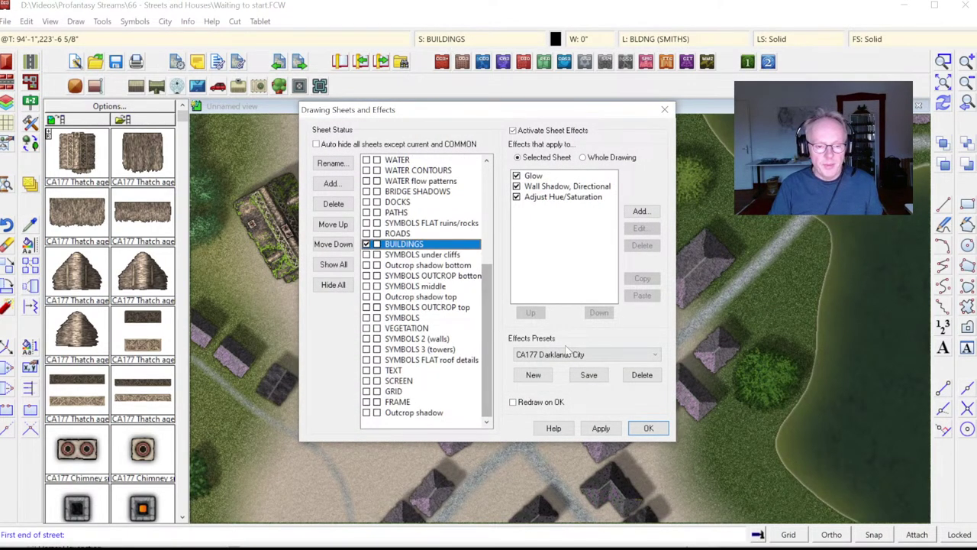
left_click(517, 197)
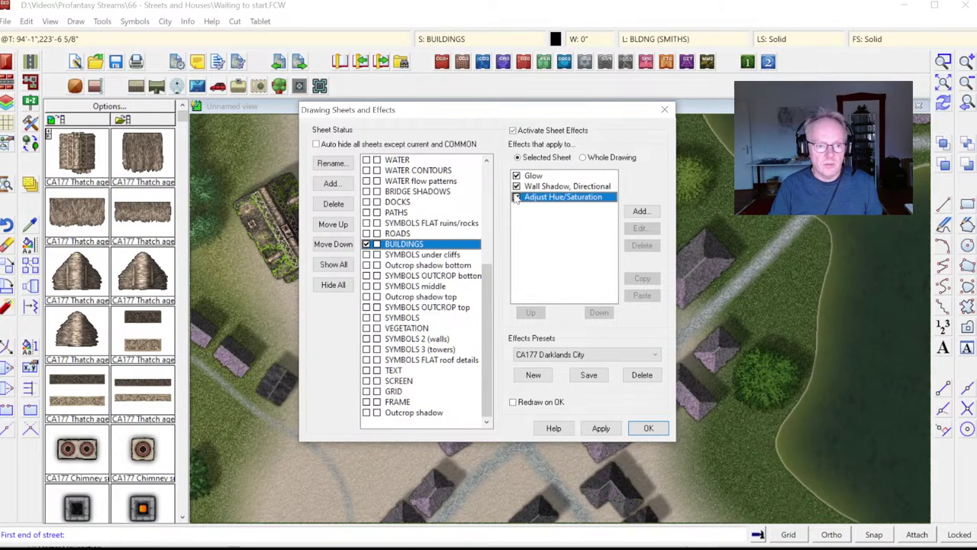
left_click(647, 428)
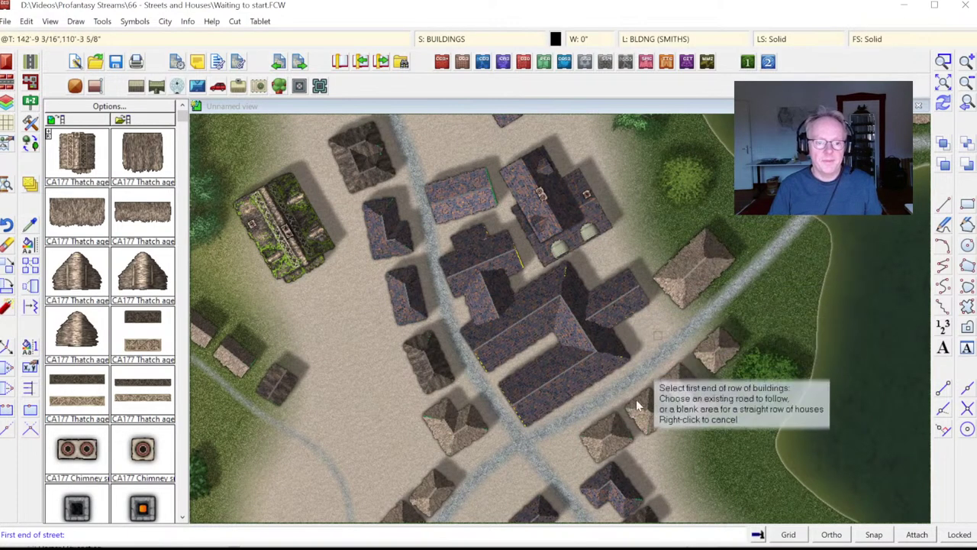
Hide the BLDNG (INN) layer and redraw the map.
left_click(651, 40)
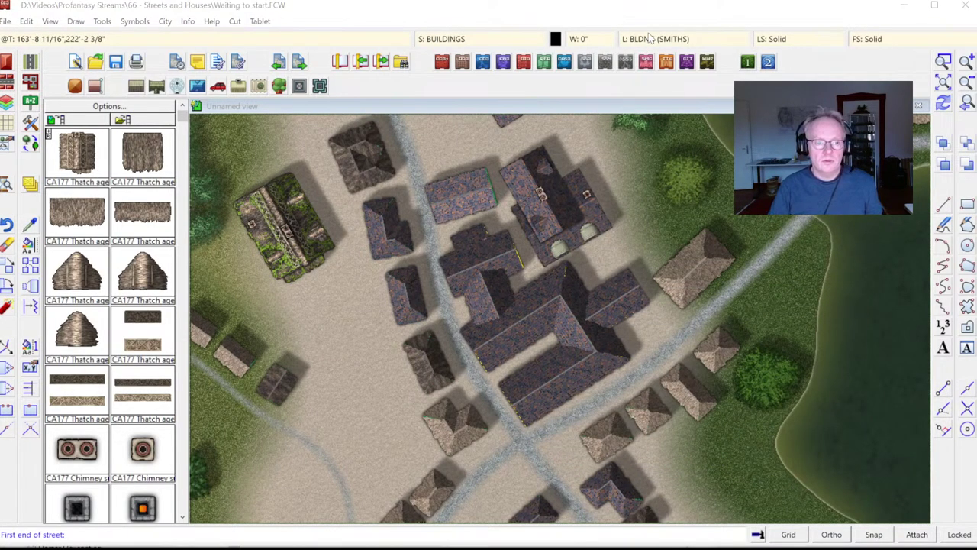
left_click(391, 207)
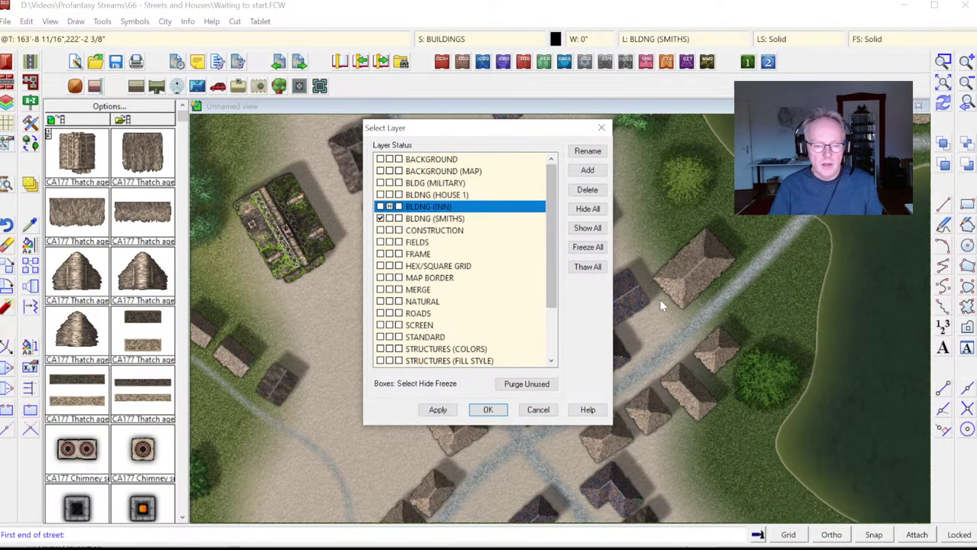
left_click(489, 410)
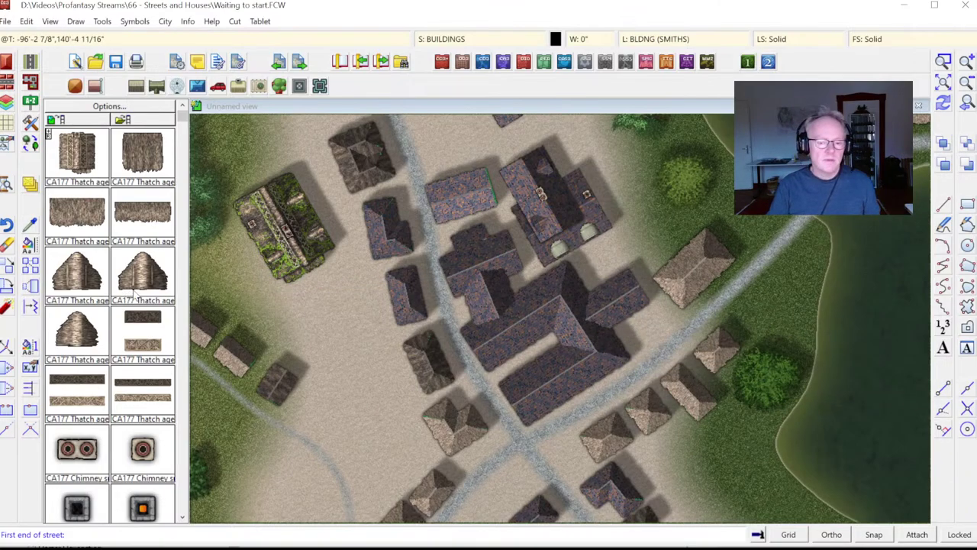
left_click(10, 63)
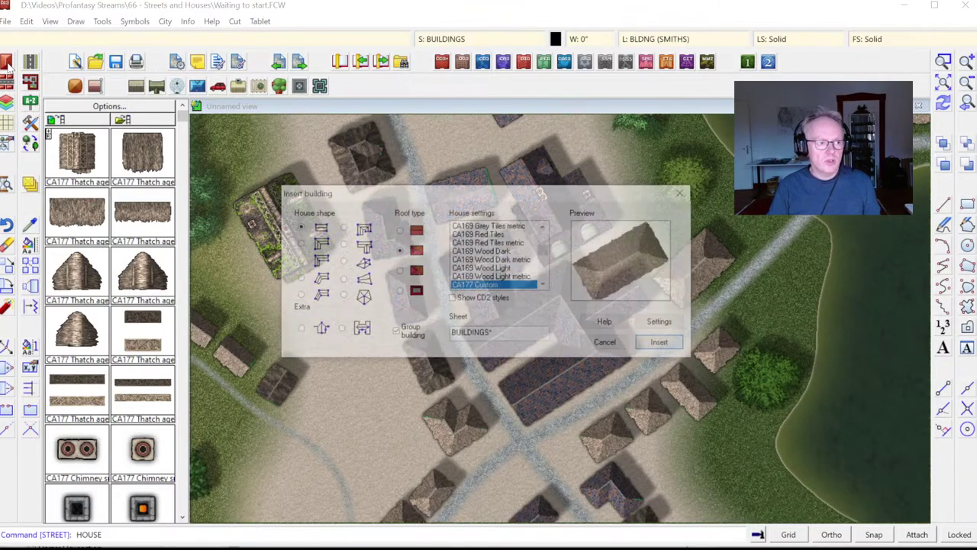
left_click(664, 344)
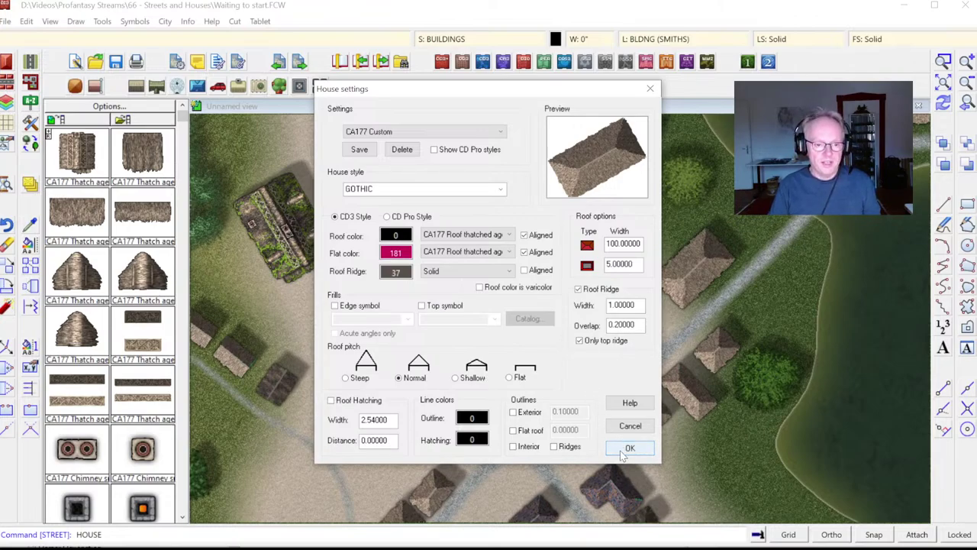
left_click_drag(461, 91, 522, 90)
left_click(691, 446)
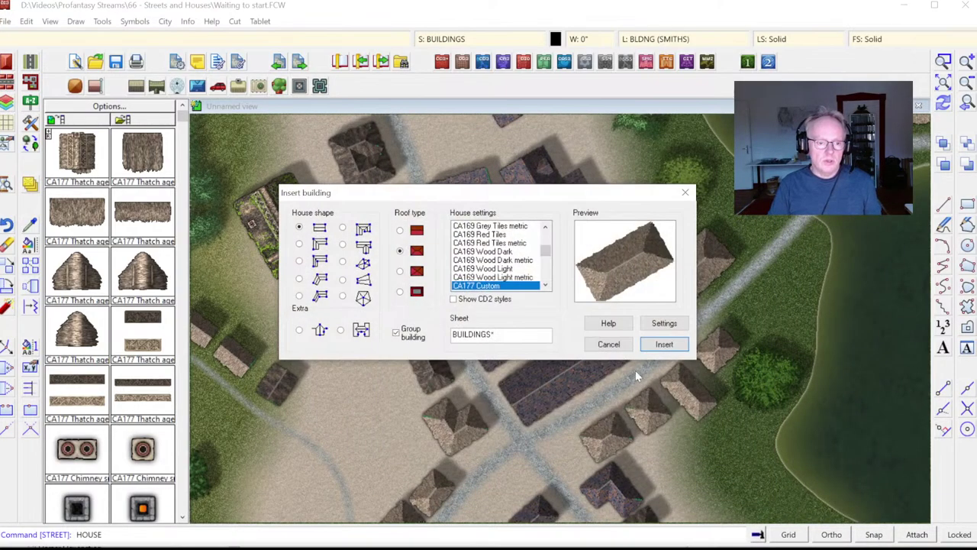
left_click(685, 193)
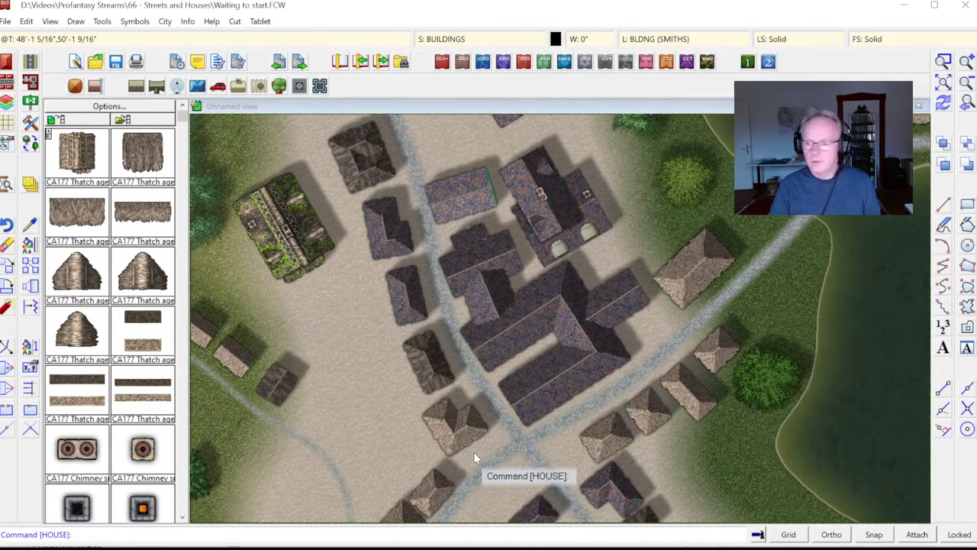